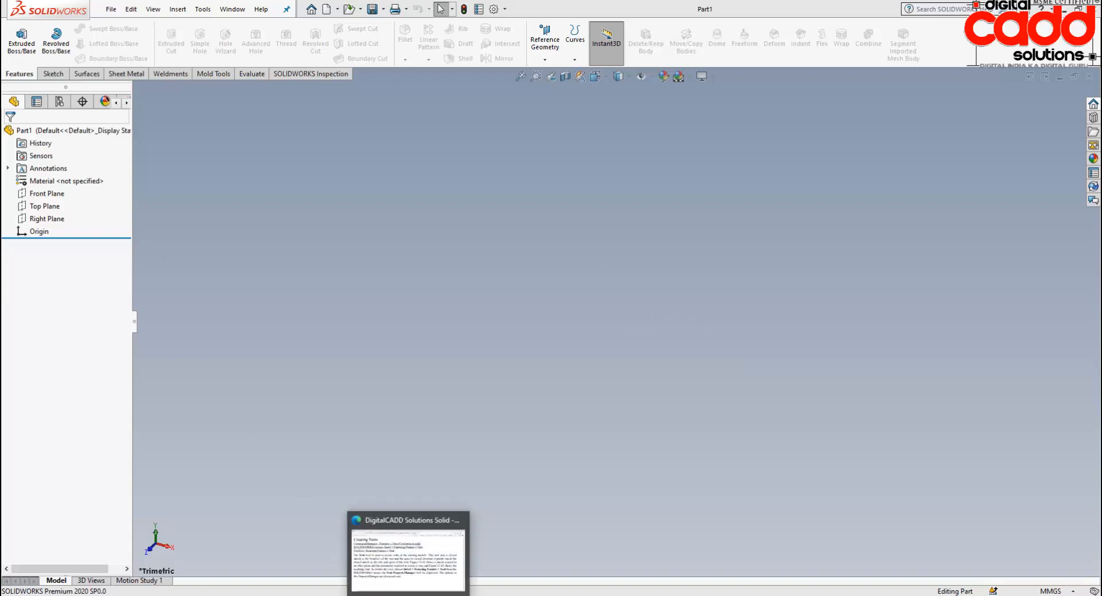
Switch to the PDF textbook in the browser and box the Creating Vents heading with its command paths
{"action": "left_click", "coordinate": [418, 540]}
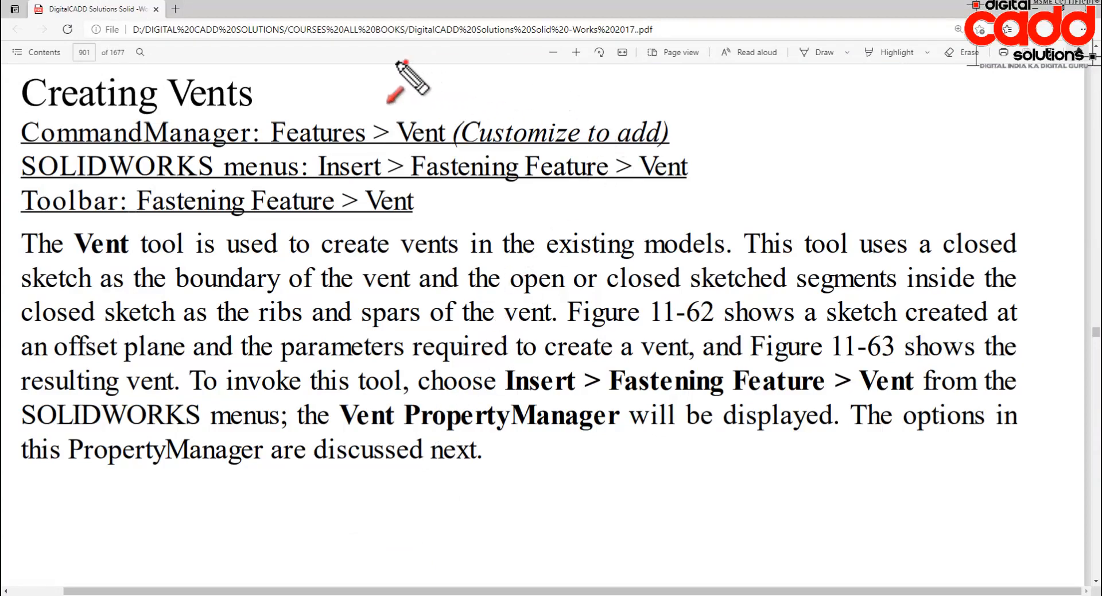
{"action": "left_click_drag", "start_coordinate": [406, 62], "coordinate": [274, 91]}
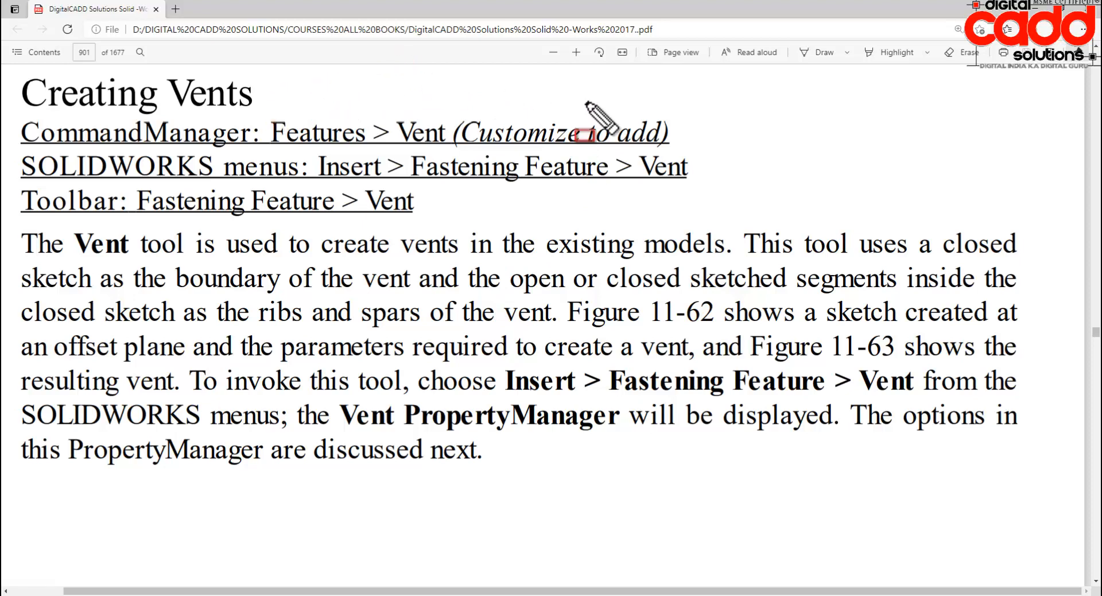
{"action": "mouse_move", "coordinate": [709, 72]}
{"action": "left_mouse_down"}
{"action": "mouse_move", "coordinate": [49, 193]}
{"action": "mouse_move", "coordinate": [8, 238]}
{"action": "left_mouse_up"}
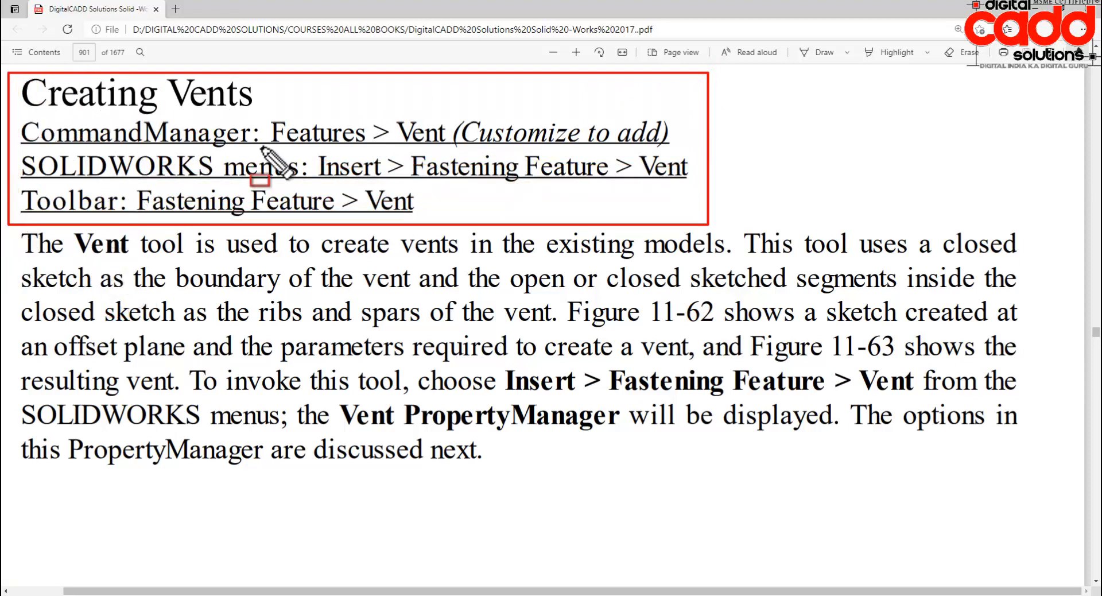
{"action": "scroll", "coordinate": [402, 376], "scroll_direction": "down", "scroll_amount": 1}
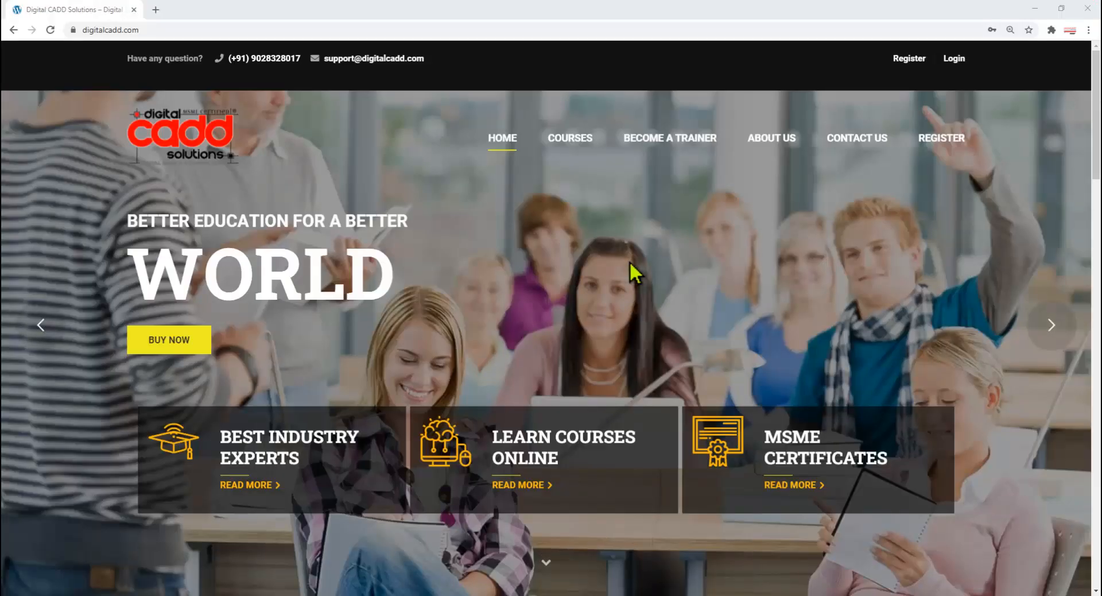
On the digitalcadd.com home page, box the Solid-Works 2020 Premium Course and the site address, and open that course's page
{"action": "scroll", "coordinate": [511, 287], "scroll_direction": "down", "scroll_amount": 9}
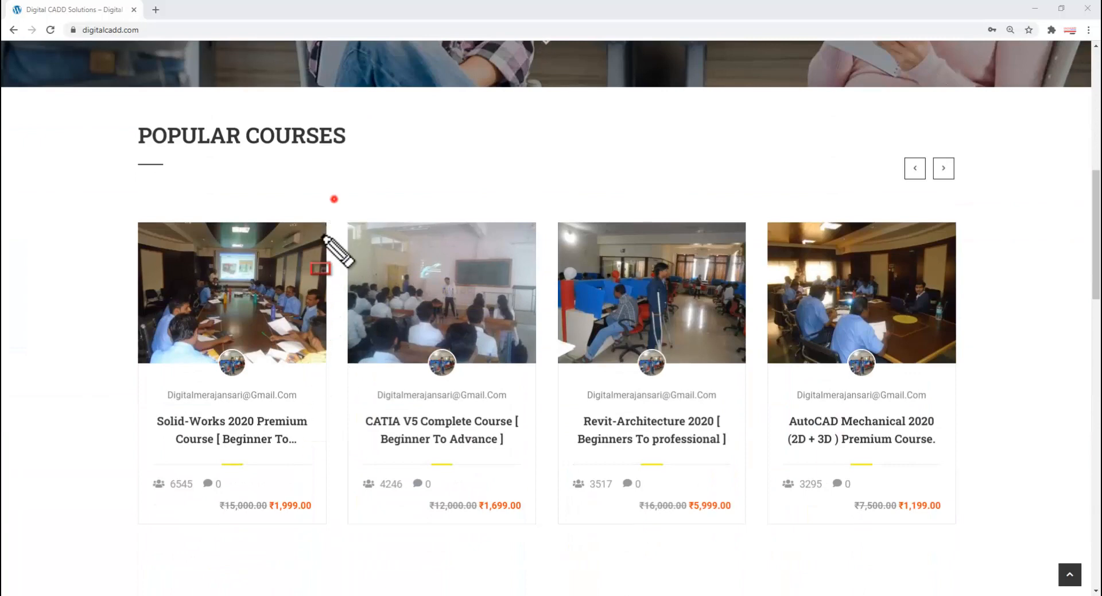
{"action": "left_click_drag", "start_coordinate": [335, 199], "coordinate": [131, 534]}
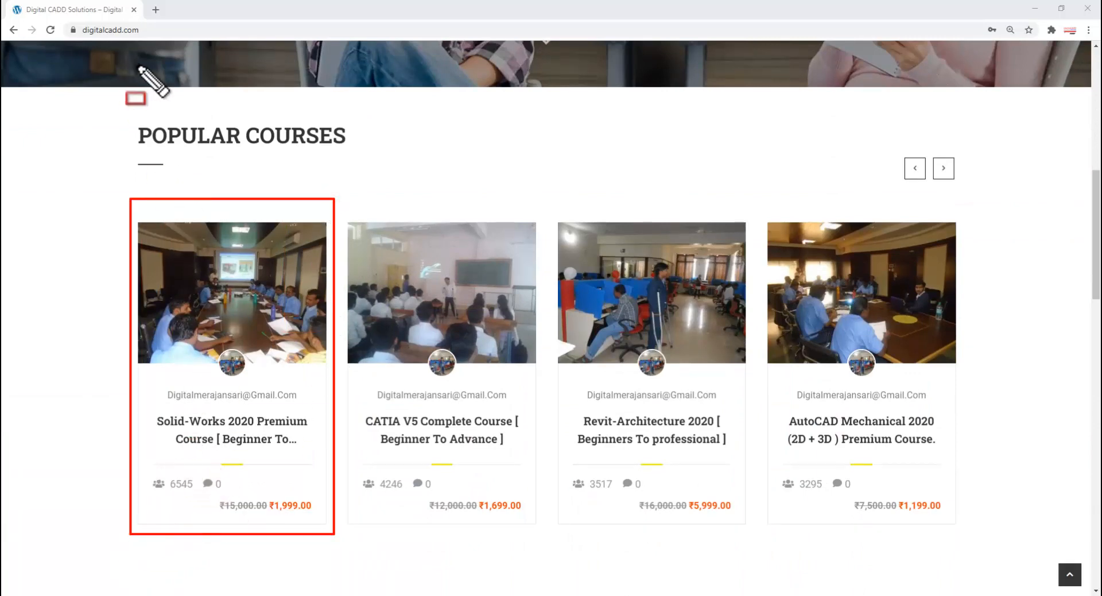
{"action": "left_click_drag", "start_coordinate": [146, 22], "coordinate": [58, 45]}
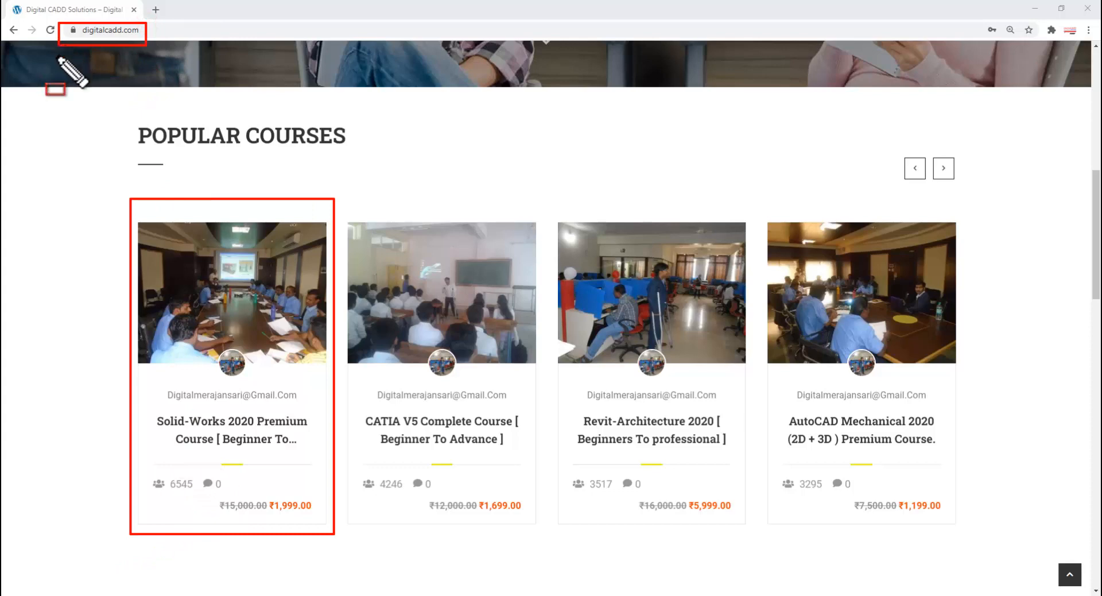
{"action": "left_click", "coordinate": [218, 433]}
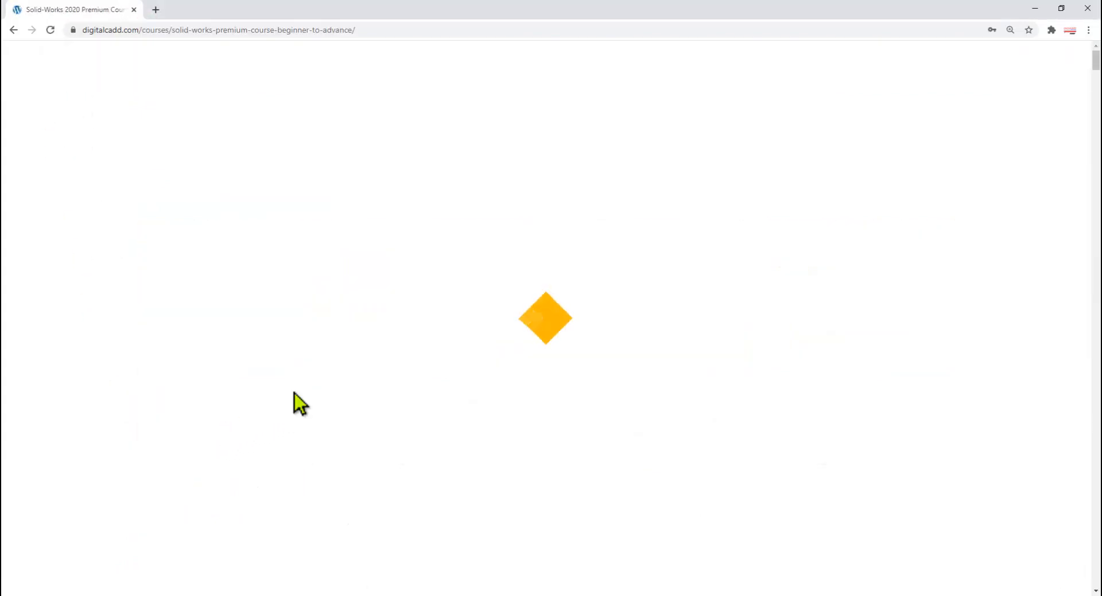
Examine the chapter-by-chapter topic list in the Solid-Works 2020 course overview, from Chapter 1 to the end and back
{"action": "scroll", "coordinate": [329, 382], "scroll_direction": "down", "scroll_amount": 10}
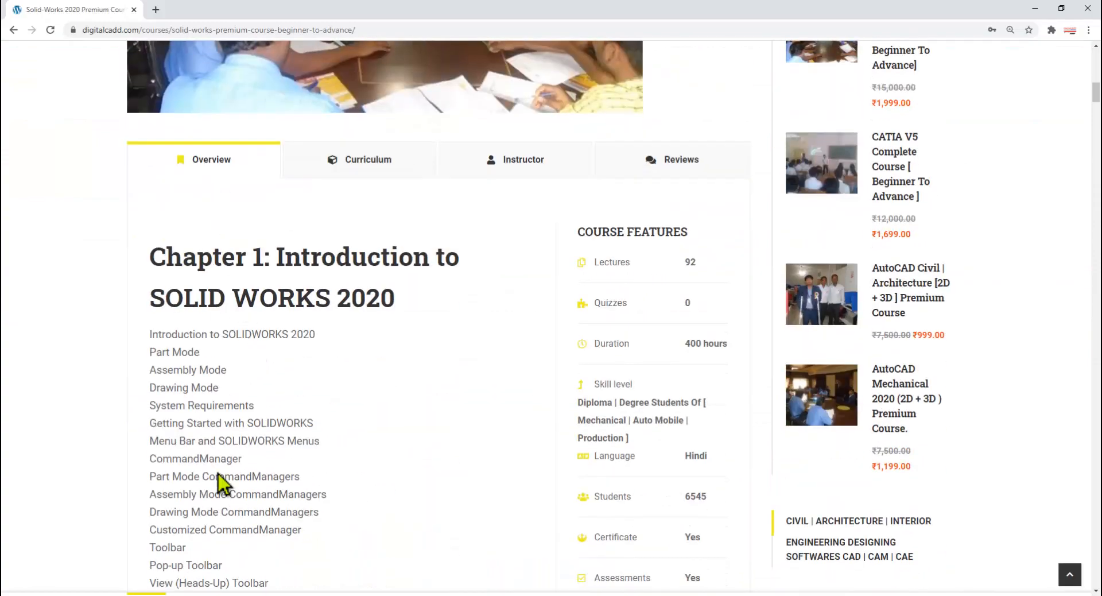
{"action": "scroll", "coordinate": [219, 474], "scroll_direction": "down", "scroll_amount": 20}
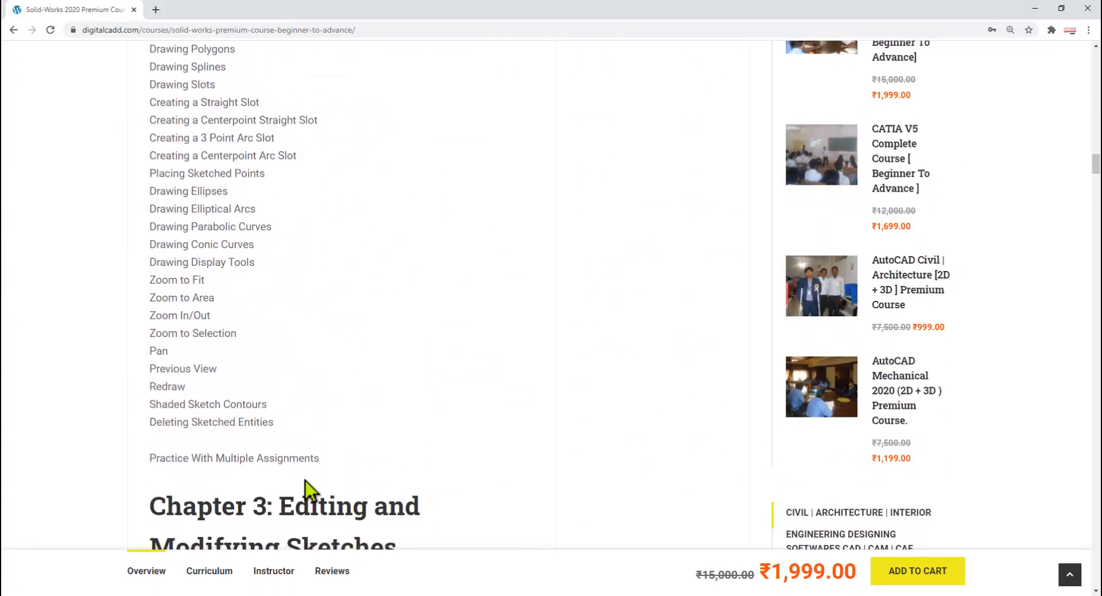
{"action": "scroll", "coordinate": [304, 490], "scroll_direction": "down", "scroll_amount": 20}
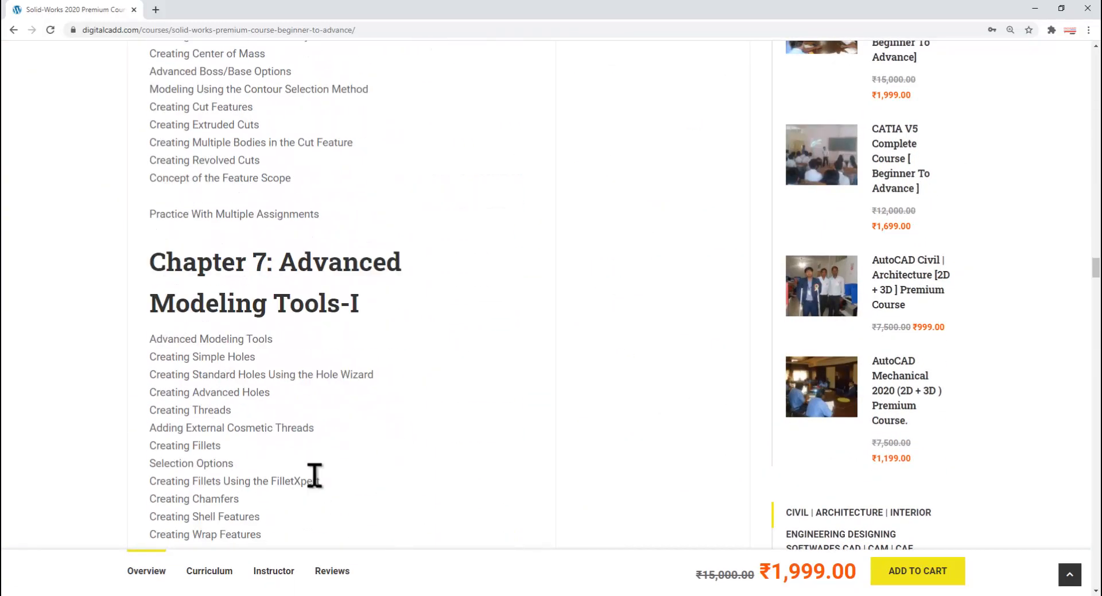
{"action": "scroll", "coordinate": [314, 474], "scroll_direction": "down", "scroll_amount": 20}
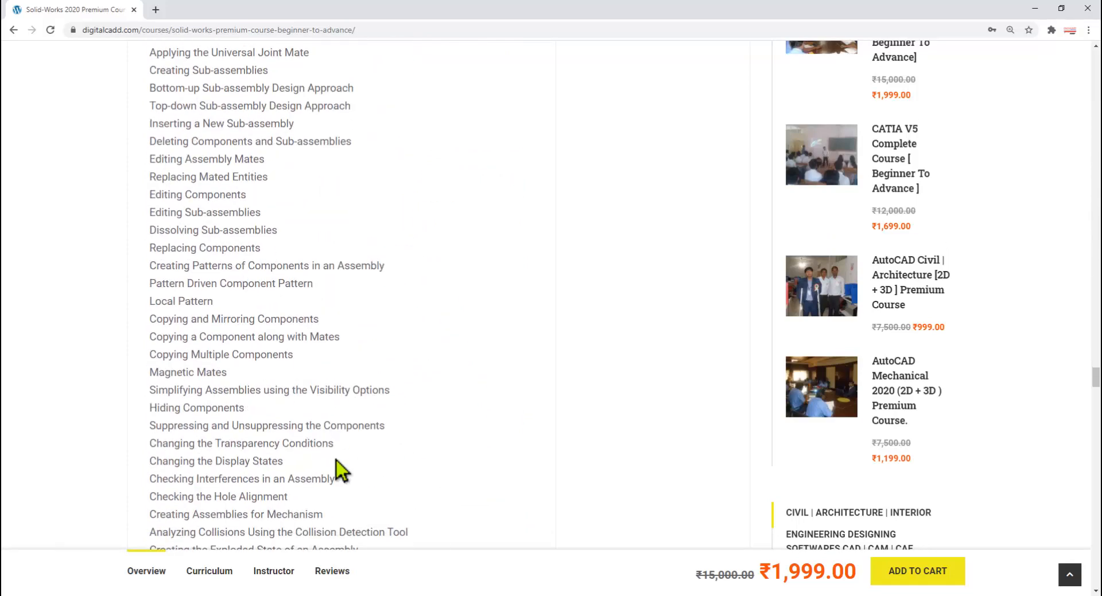
{"action": "scroll", "coordinate": [337, 461], "scroll_direction": "down", "scroll_amount": 20}
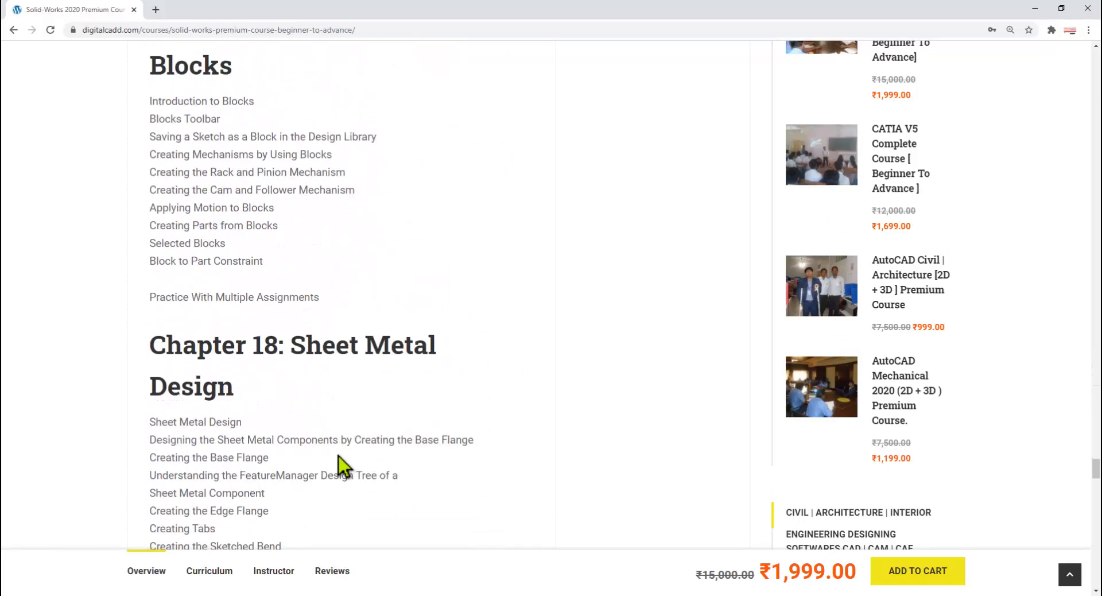
{"action": "scroll", "coordinate": [338, 457], "scroll_direction": "down", "scroll_amount": 20}
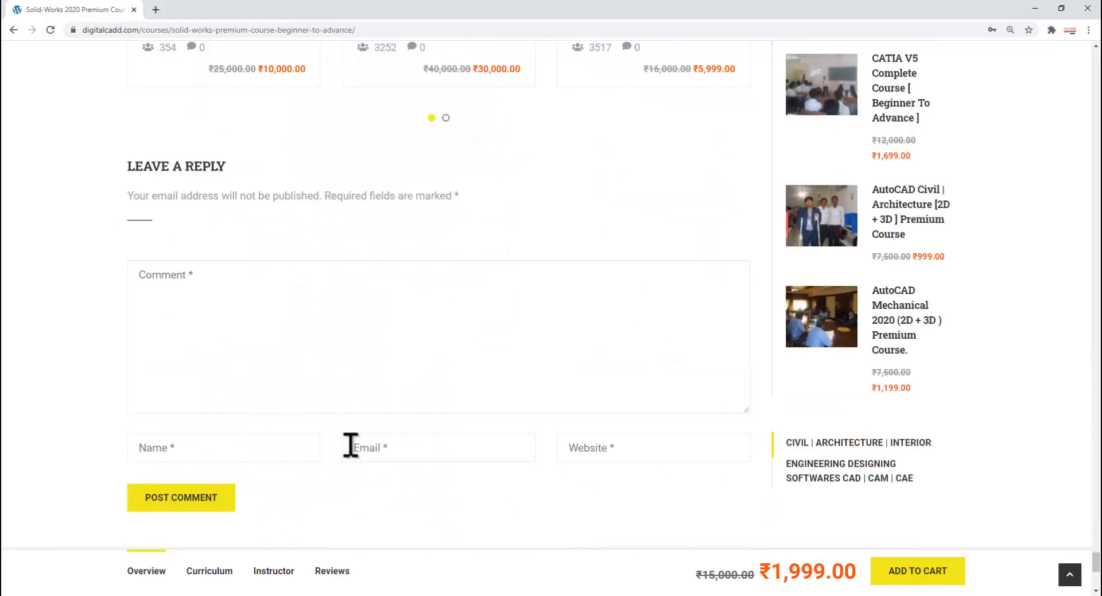
{"action": "scroll", "coordinate": [351, 447], "scroll_direction": "up", "scroll_amount": 20}
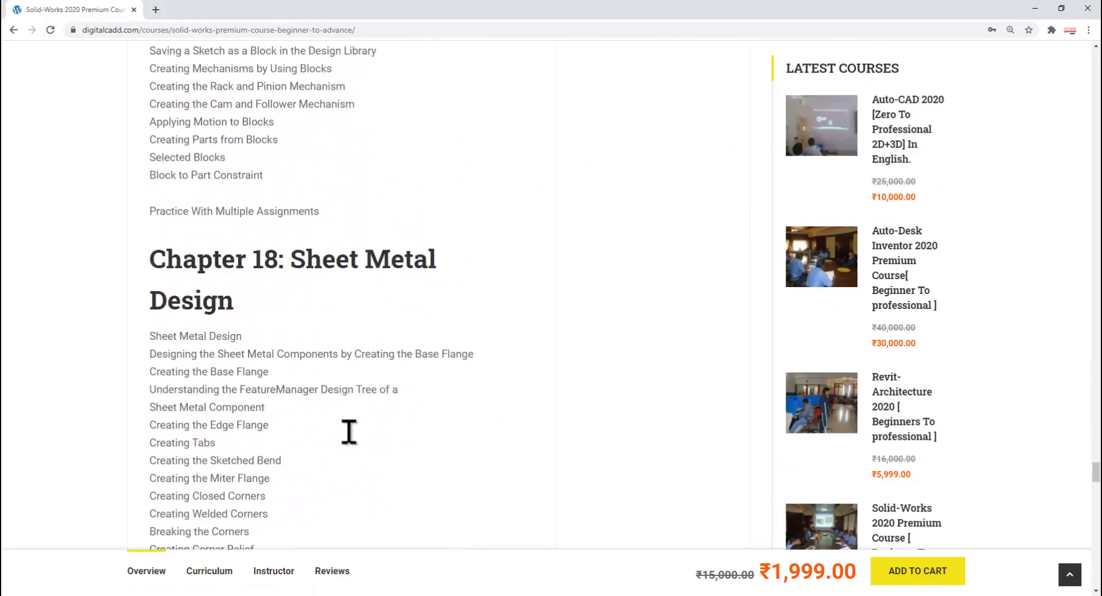
{"action": "scroll", "coordinate": [349, 432], "scroll_direction": "up", "scroll_amount": 20}
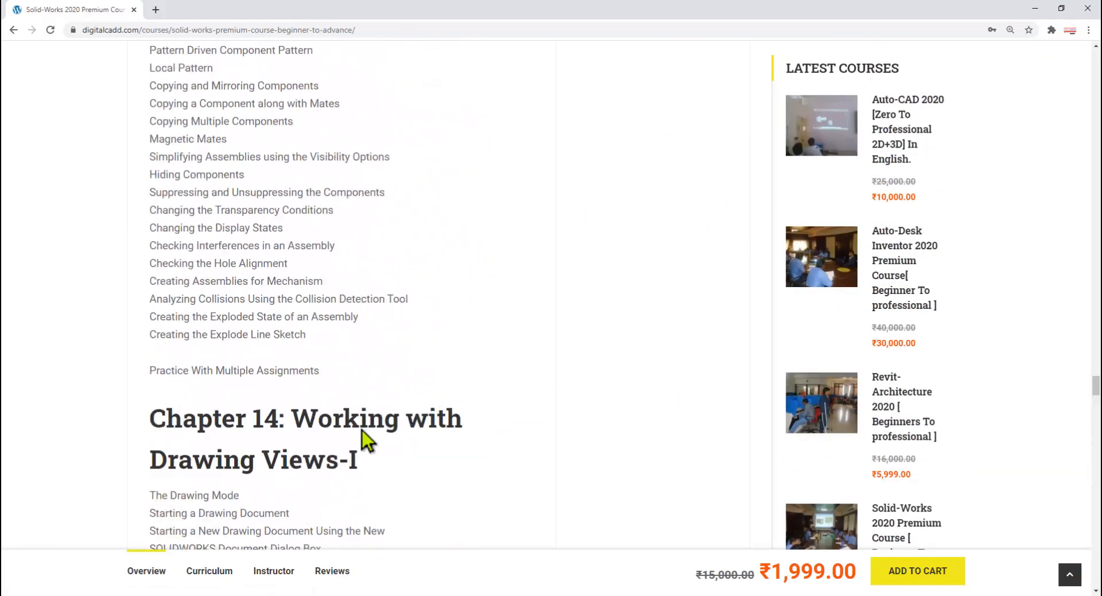
{"action": "scroll", "coordinate": [363, 430], "scroll_direction": "up", "scroll_amount": 20}
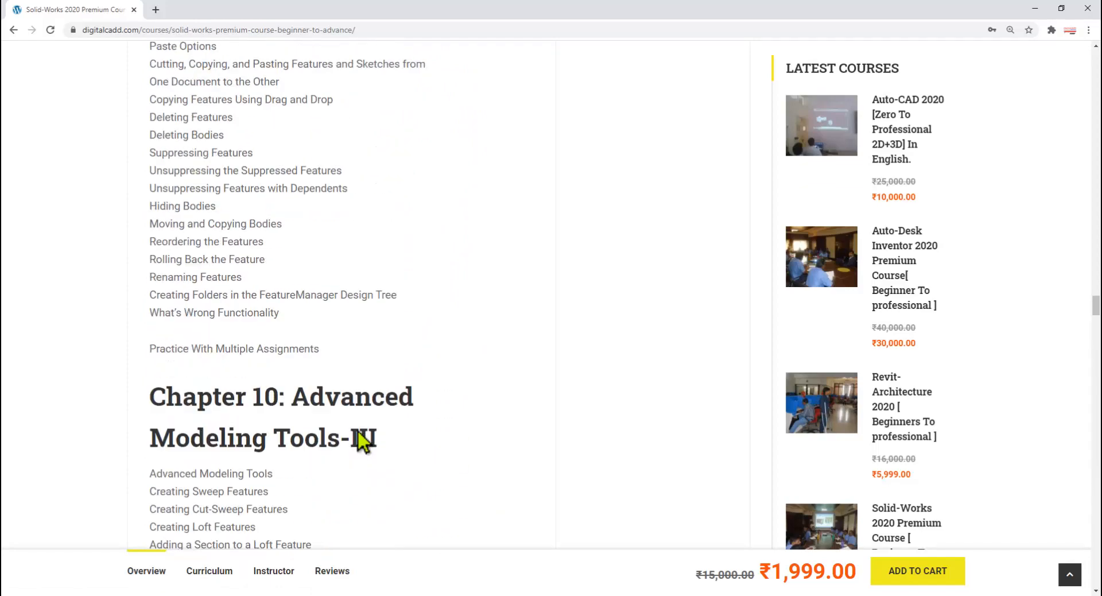
{"action": "scroll", "coordinate": [358, 431], "scroll_direction": "up", "scroll_amount": 20}
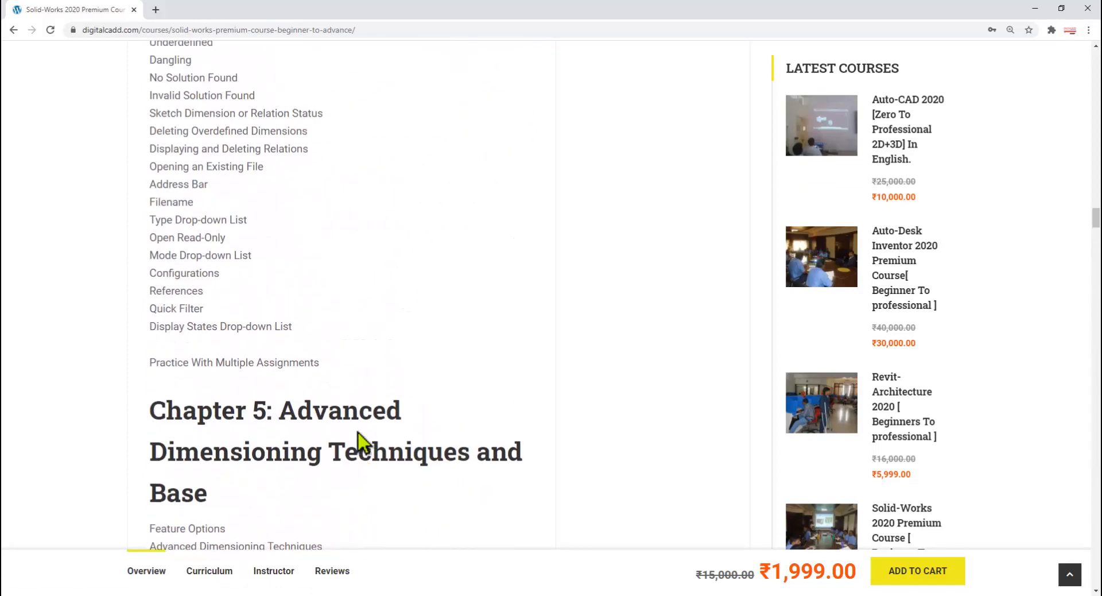
{"action": "scroll", "coordinate": [358, 443], "scroll_direction": "up", "scroll_amount": 20}
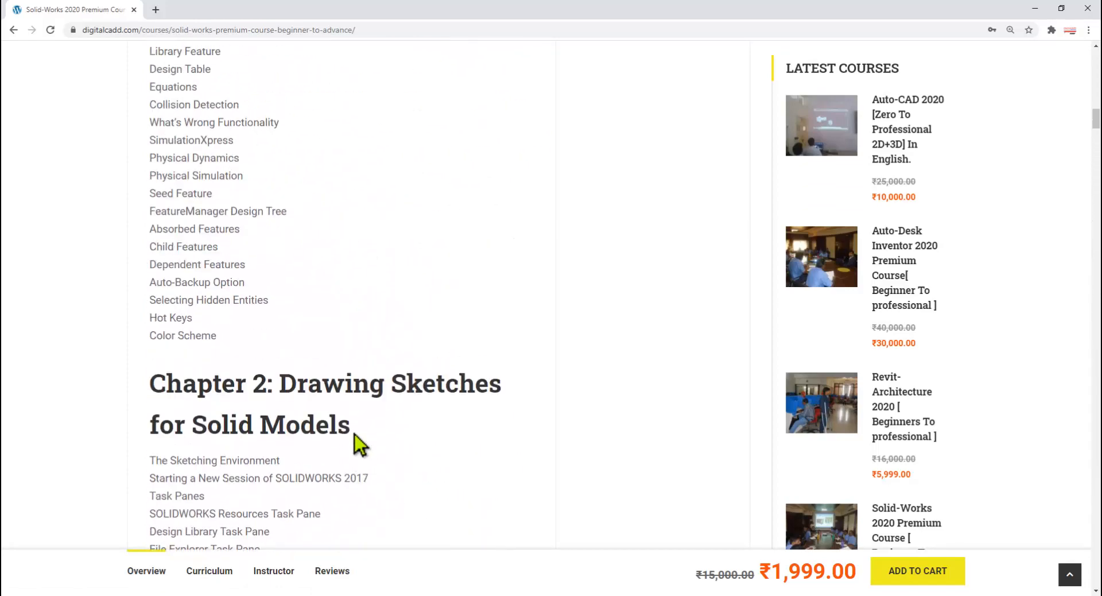
{"action": "scroll", "coordinate": [355, 436], "scroll_direction": "up", "scroll_amount": 18}
{"action": "scroll", "coordinate": [343, 437], "scroll_direction": "down", "scroll_amount": 4}
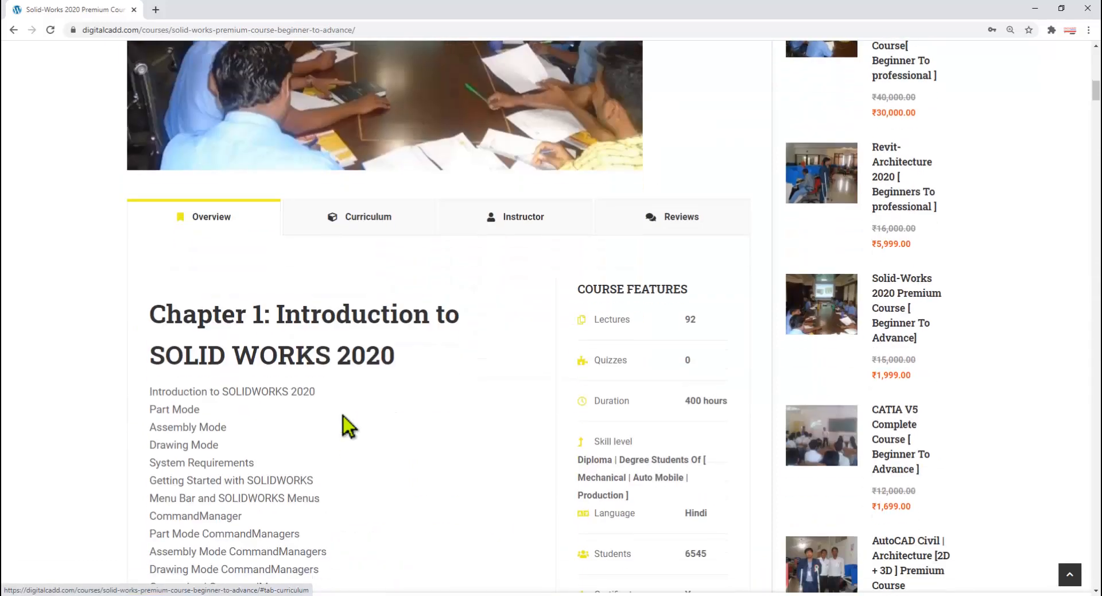
Show the course curriculum and review its lecture list, including the Chapter 11 fastening feature lectures and the Section 03 assembly heading
{"action": "left_click", "coordinate": [356, 223]}
{"action": "scroll", "coordinate": [344, 270], "scroll_direction": "down", "scroll_amount": 3}
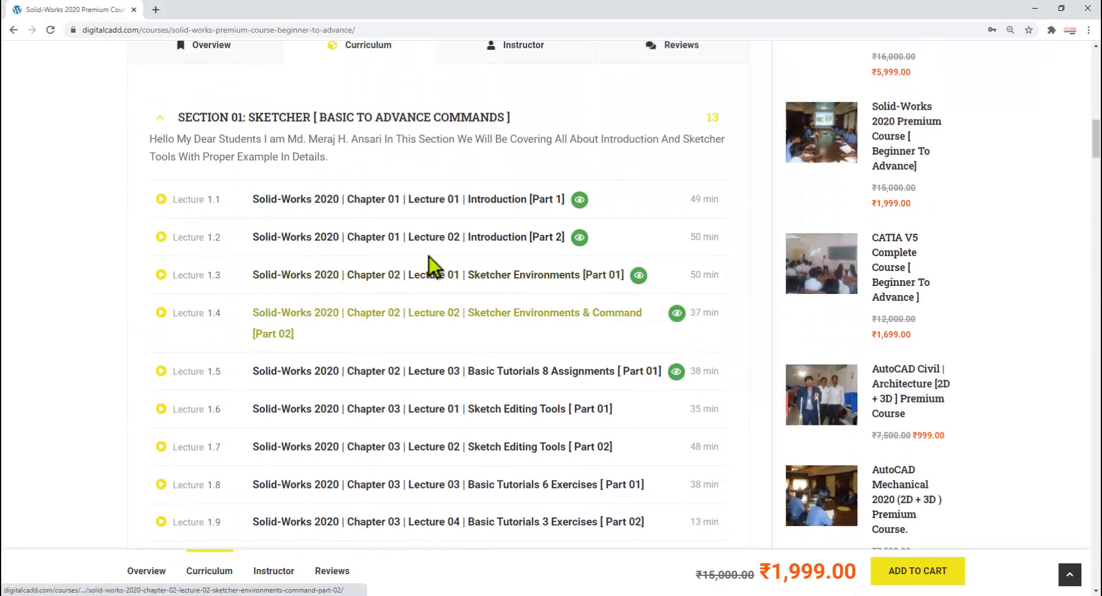
{"action": "scroll", "coordinate": [437, 253], "scroll_direction": "down", "scroll_amount": 20}
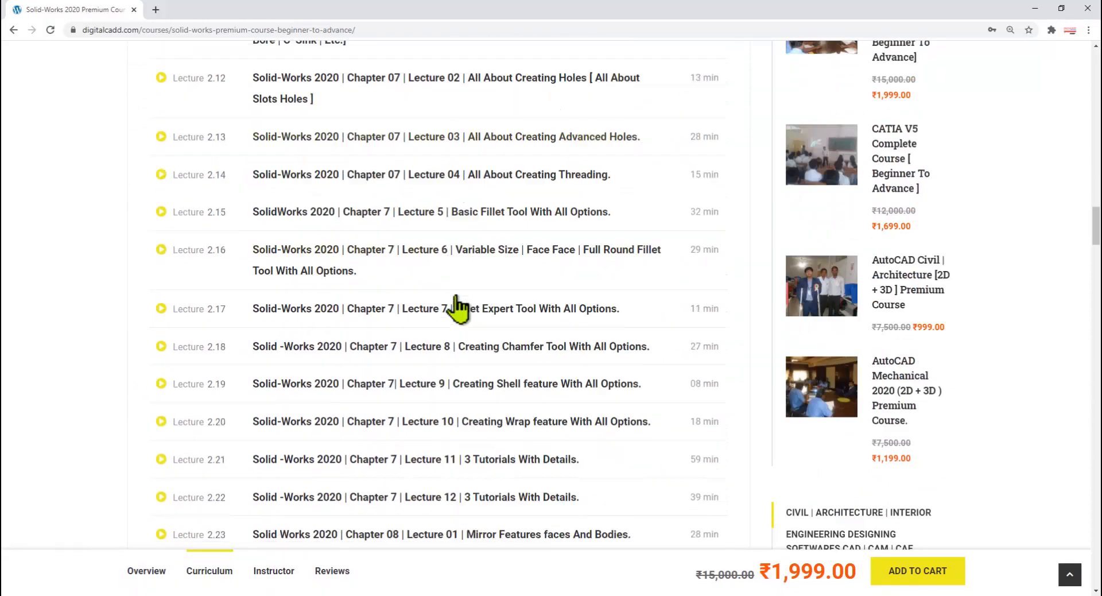
{"action": "scroll", "coordinate": [460, 308], "scroll_direction": "down", "scroll_amount": 20}
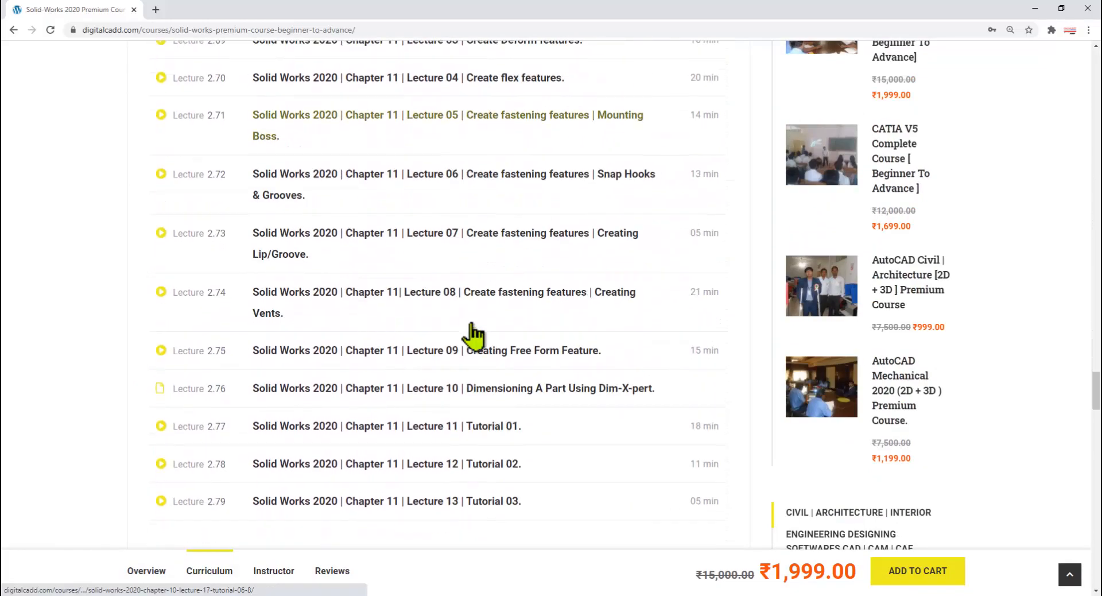
{"action": "scroll", "coordinate": [474, 333], "scroll_direction": "down", "scroll_amount": 19}
{"action": "scroll", "coordinate": [495, 386], "scroll_direction": "up", "scroll_amount": 19}
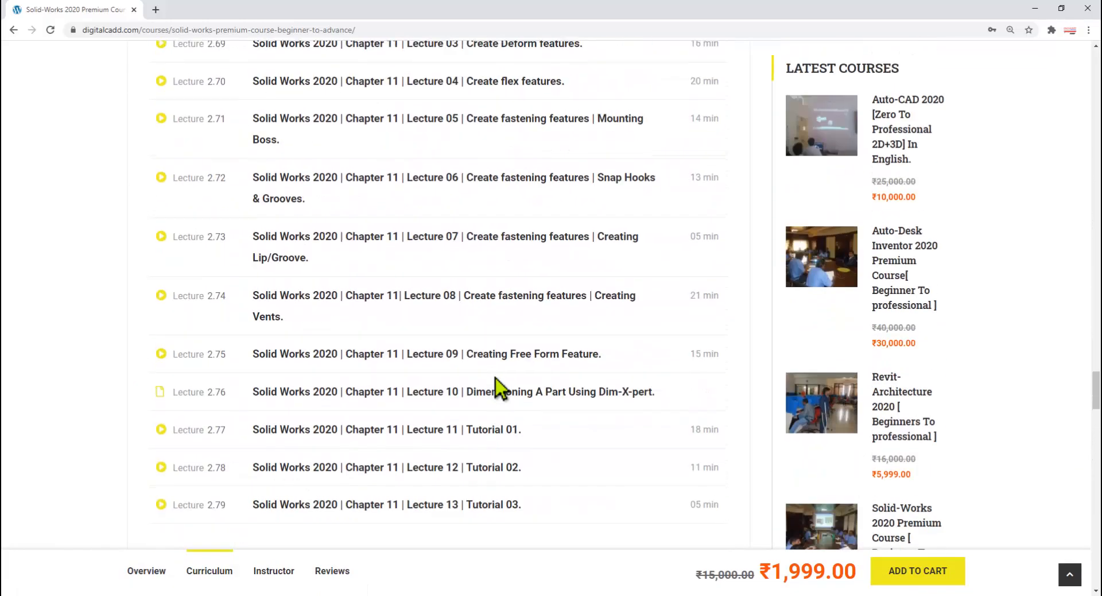
{"action": "scroll", "coordinate": [495, 378], "scroll_direction": "up", "scroll_amount": 6}
{"action": "scroll", "coordinate": [495, 378], "scroll_direction": "down", "scroll_amount": 6}
{"action": "scroll", "coordinate": [481, 449], "scroll_direction": "down", "scroll_amount": 3}
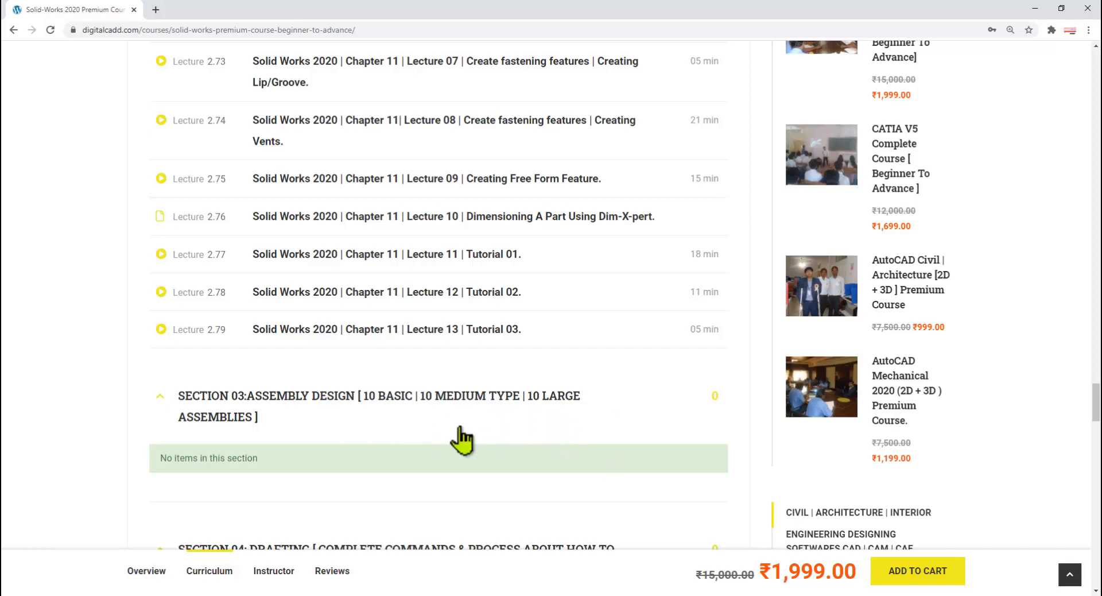
{"action": "scroll", "coordinate": [508, 434], "scroll_direction": "up", "scroll_amount": 20}
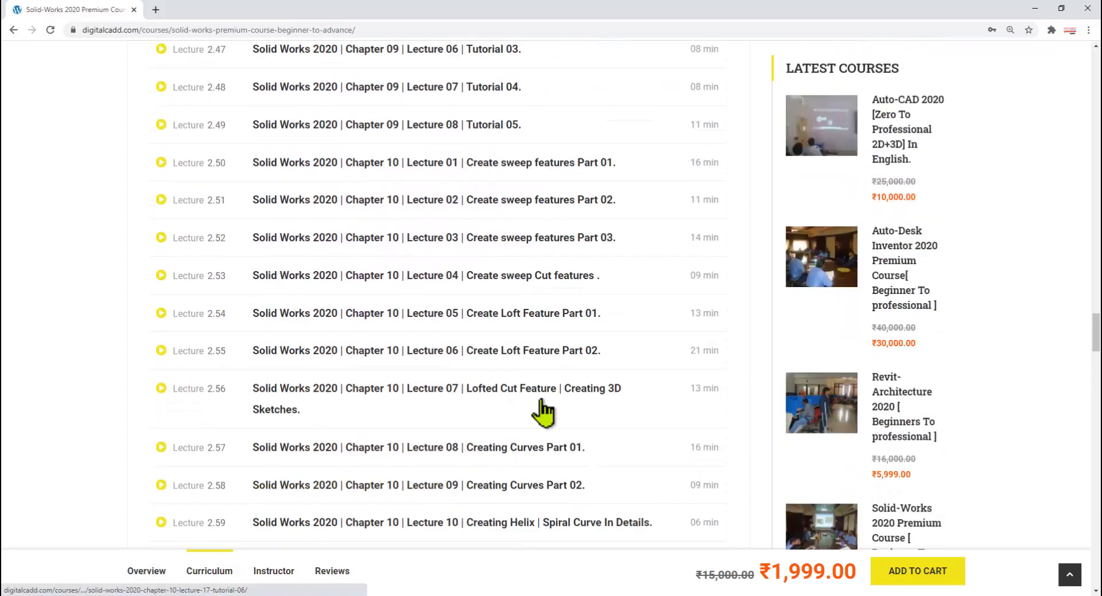
{"action": "scroll", "coordinate": [546, 402], "scroll_direction": "up", "scroll_amount": 19}
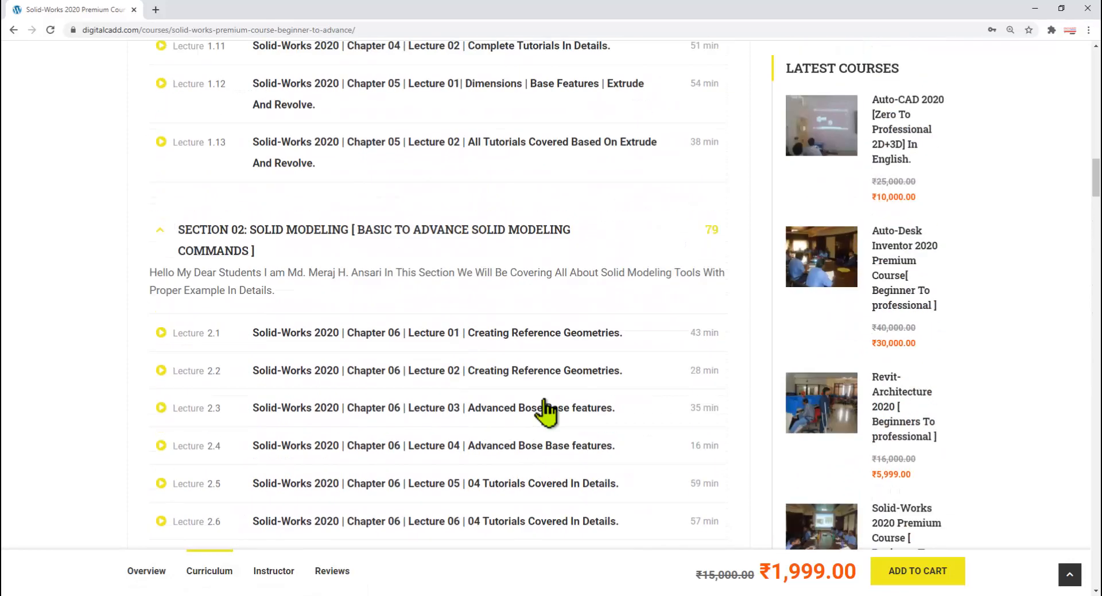
View the course completion certificate image and the Udyam Registration Certificate PDF, and select the registration number on its first page
{"action": "left_click", "coordinate": [577, 595]}
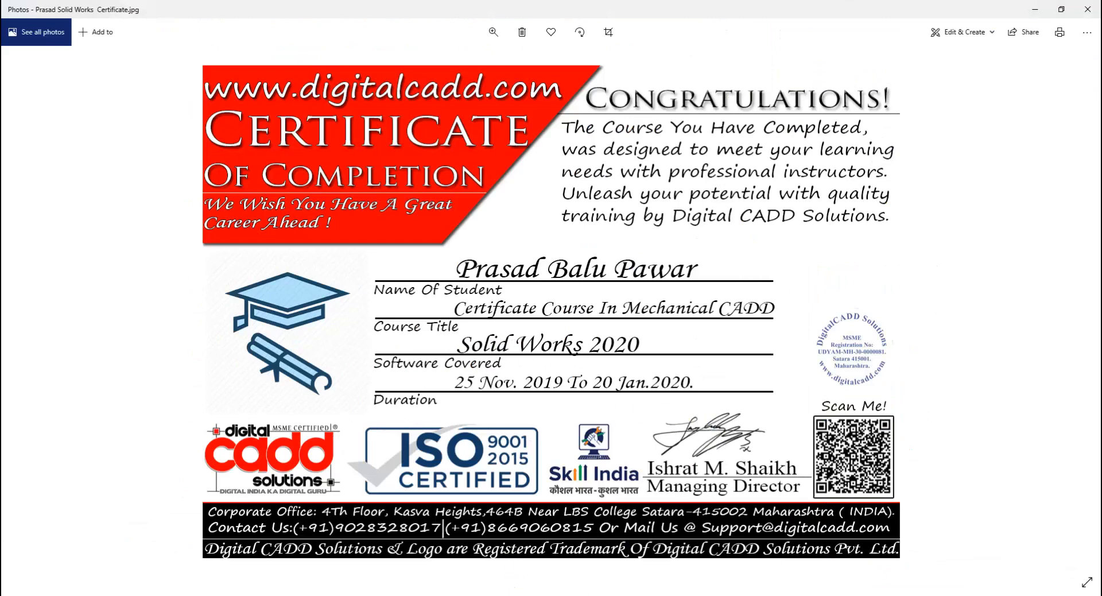
{"action": "left_click", "coordinate": [521, 594]}
{"action": "scroll", "coordinate": [813, 333], "scroll_direction": "down", "scroll_amount": 3}
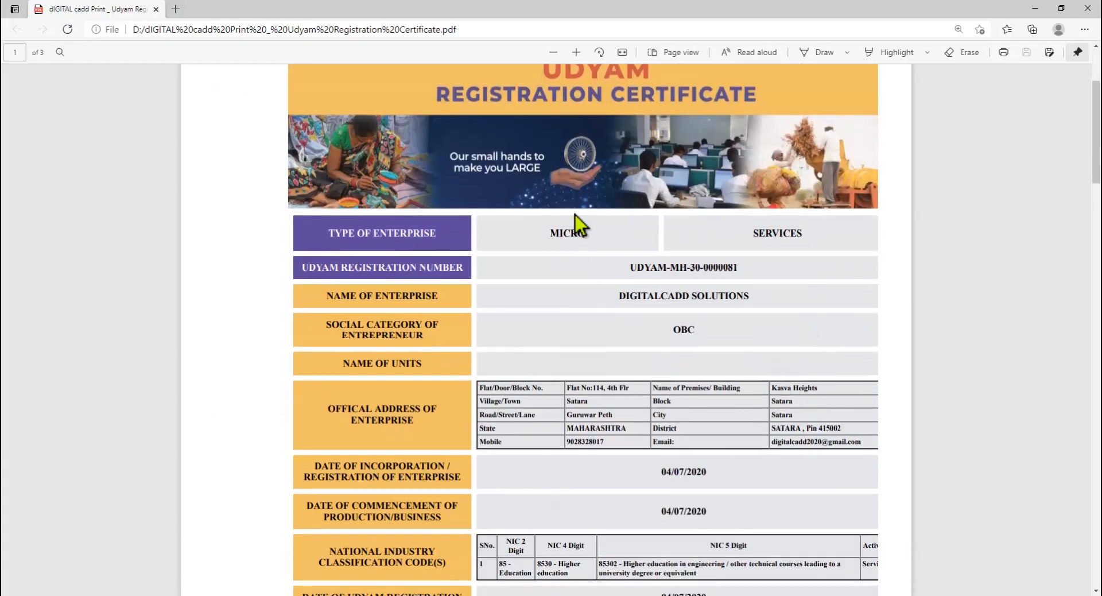
{"action": "scroll", "coordinate": [771, 315], "scroll_direction": "up", "scroll_amount": 1, "text": "ctrl"}
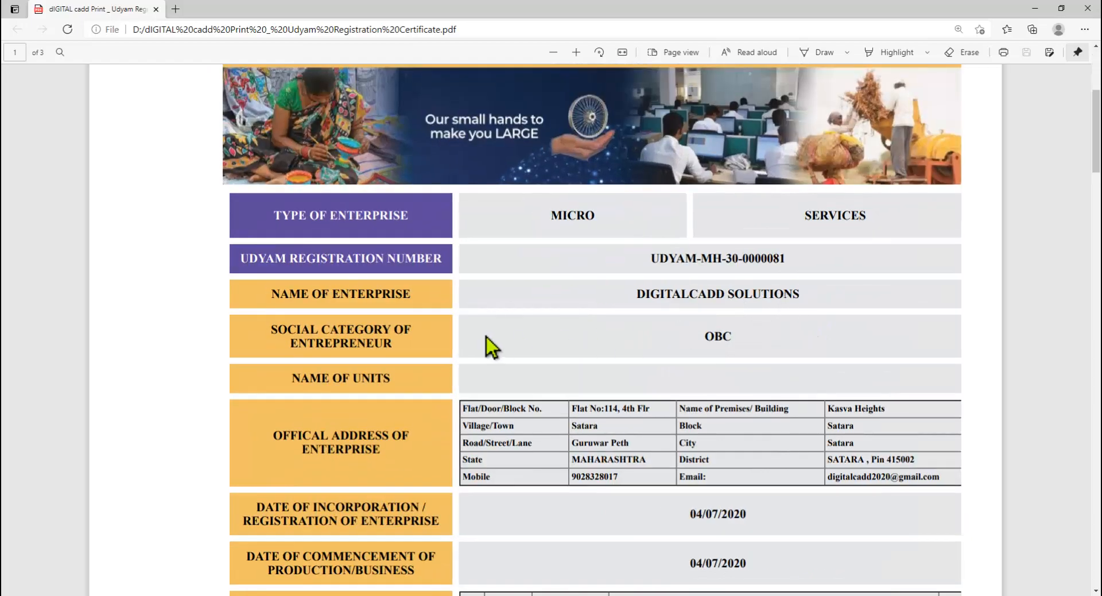
{"action": "scroll", "coordinate": [491, 343], "scroll_direction": "up", "scroll_amount": 4}
{"action": "scroll", "coordinate": [519, 417], "scroll_direction": "down", "scroll_amount": 4}
{"action": "left_click_drag", "start_coordinate": [682, 258], "coordinate": [787, 260]}
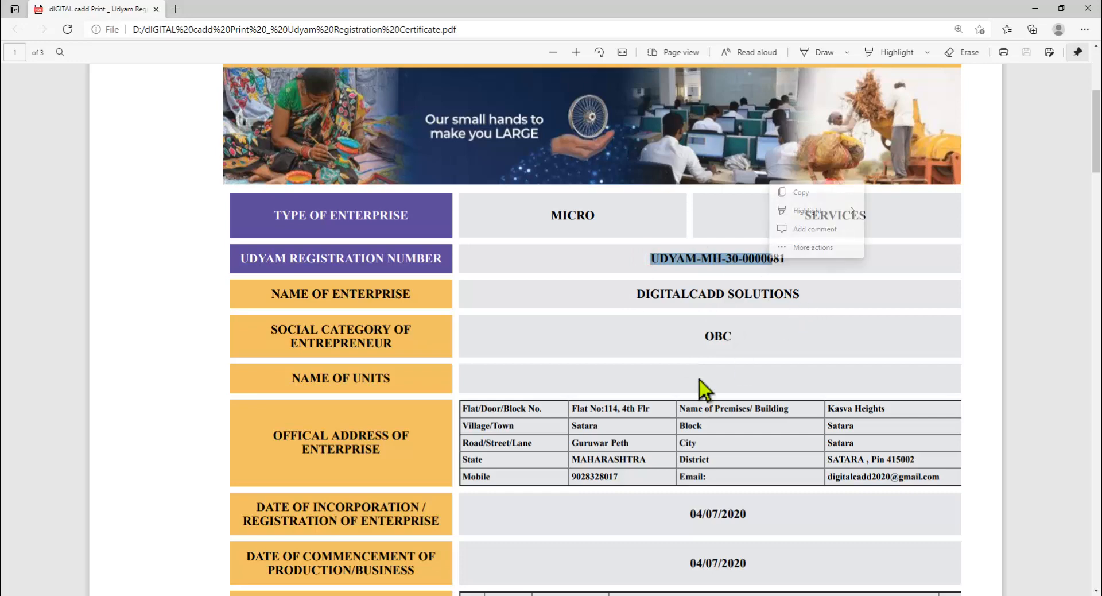
Box the QR code on the Udyam certificate's first page and look over the enterprise details on page 2
{"action": "scroll", "coordinate": [677, 397], "scroll_direction": "down", "scroll_amount": 6}
{"action": "scroll", "coordinate": [672, 410], "scroll_direction": "down", "scroll_amount": 2}
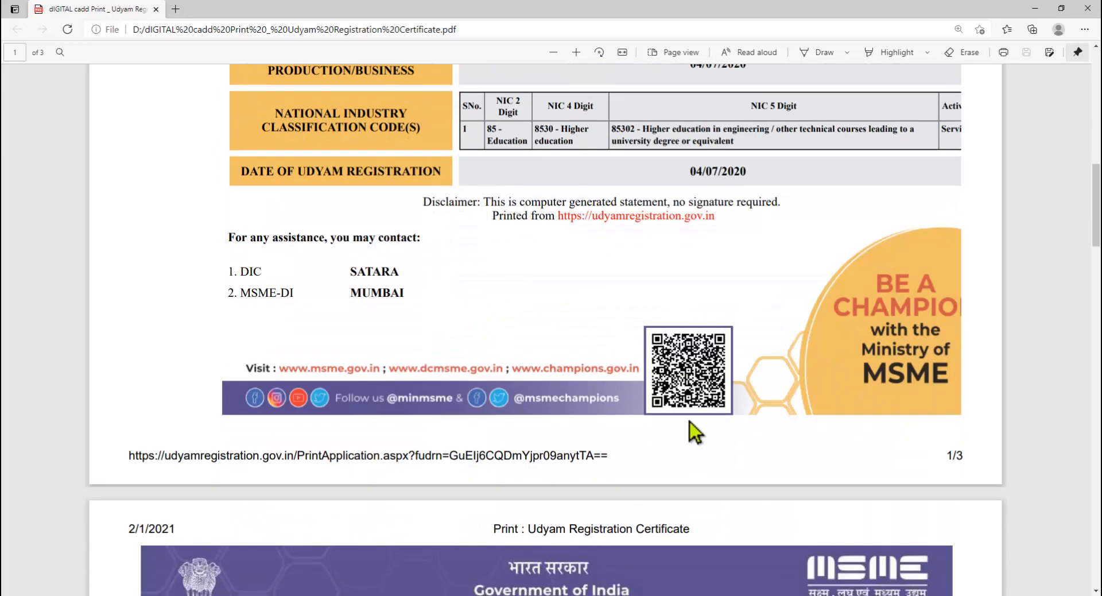
{"action": "left_click_drag", "start_coordinate": [750, 312], "coordinate": [633, 427]}
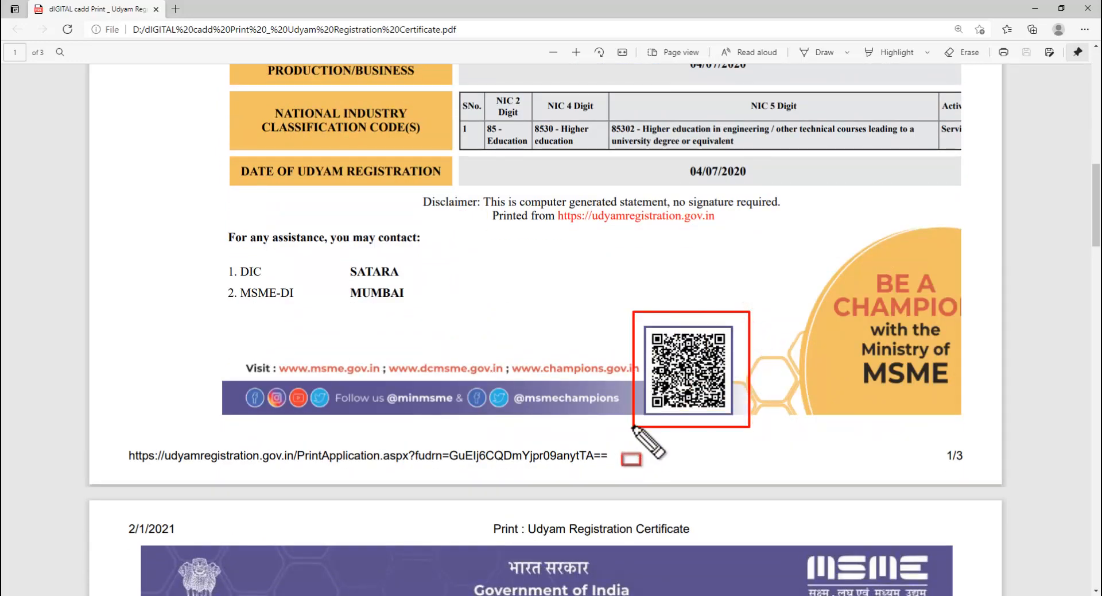
{"action": "scroll", "coordinate": [605, 399], "scroll_direction": "down", "scroll_amount": 10}
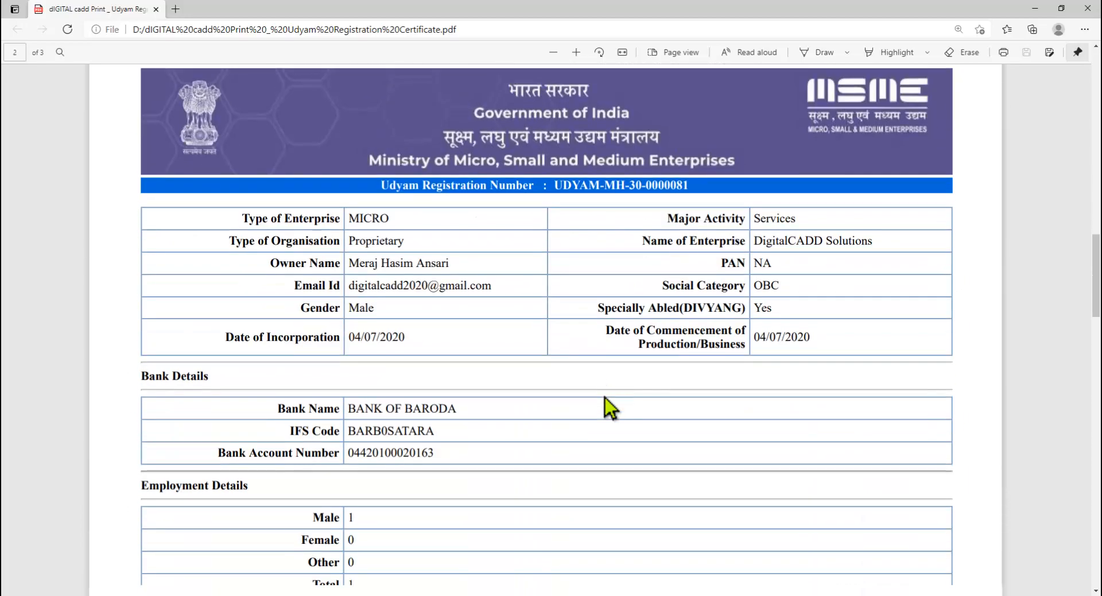
{"action": "scroll", "coordinate": [600, 400], "scroll_direction": "up", "scroll_amount": 5}
{"action": "scroll", "coordinate": [599, 400], "scroll_direction": "up", "scroll_amount": 10}
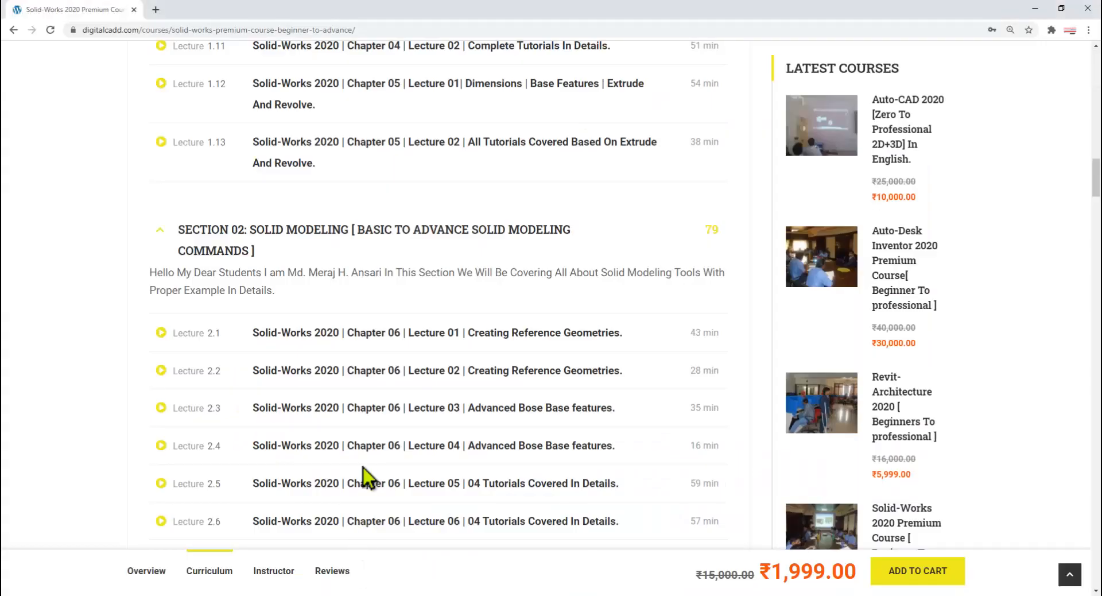
Look over the course page's curriculum, price and latest courses, and study the vent figures 11-62 and 11-63 in the PDF book
{"action": "scroll", "coordinate": [385, 442], "scroll_direction": "up", "scroll_amount": 20}
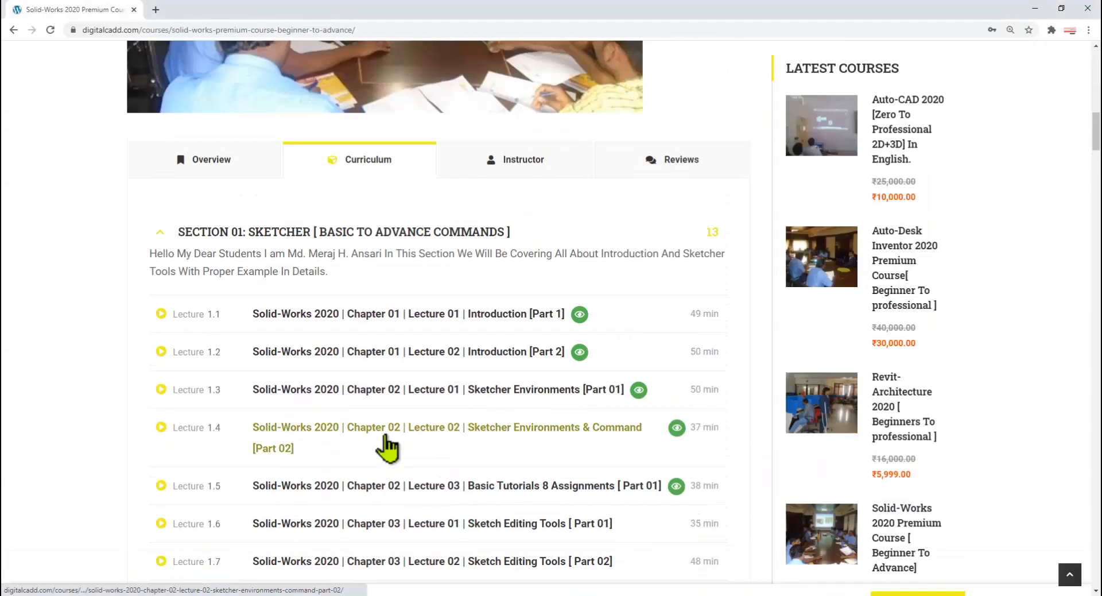
{"action": "scroll", "coordinate": [386, 437], "scroll_direction": "down", "scroll_amount": 5}
{"action": "scroll", "coordinate": [456, 396], "scroll_direction": "up", "scroll_amount": 4}
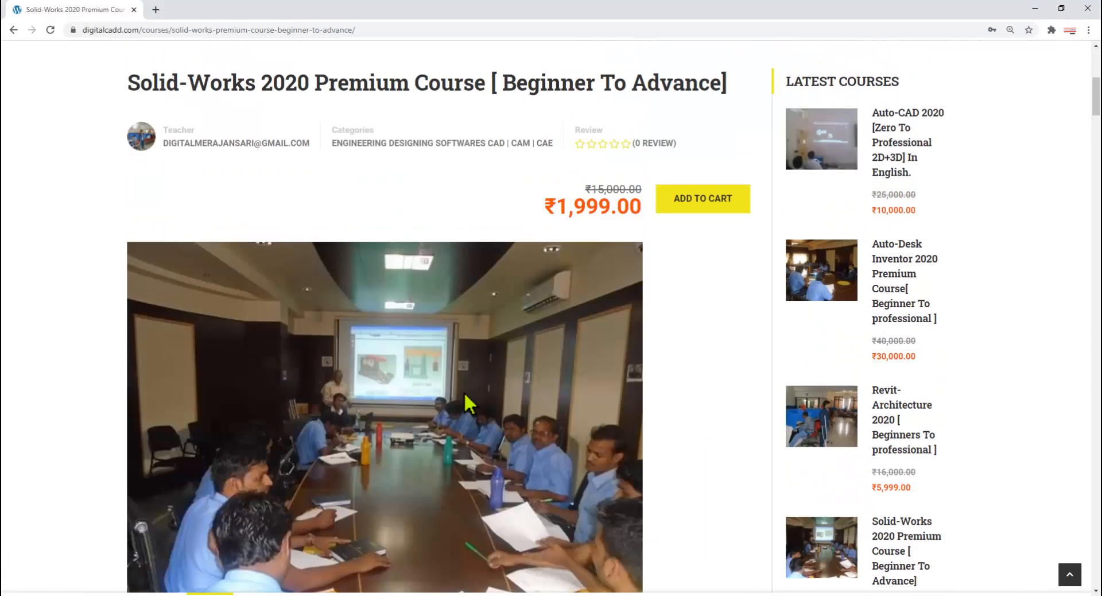
{"action": "scroll", "coordinate": [847, 413], "scroll_direction": "down", "scroll_amount": 3}
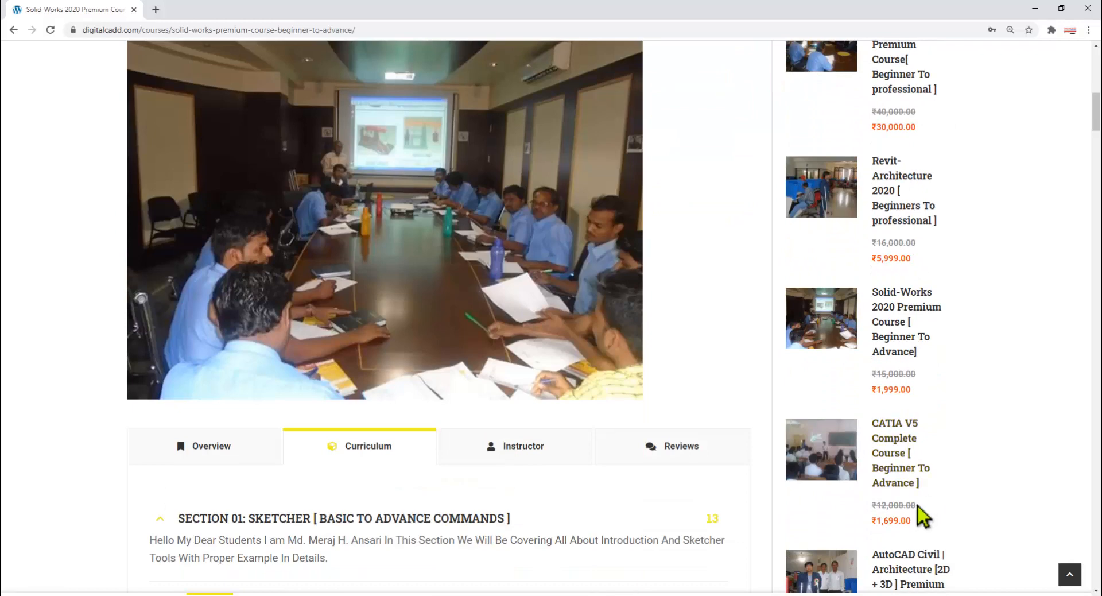
{"action": "scroll", "coordinate": [862, 512], "scroll_direction": "down", "scroll_amount": 5}
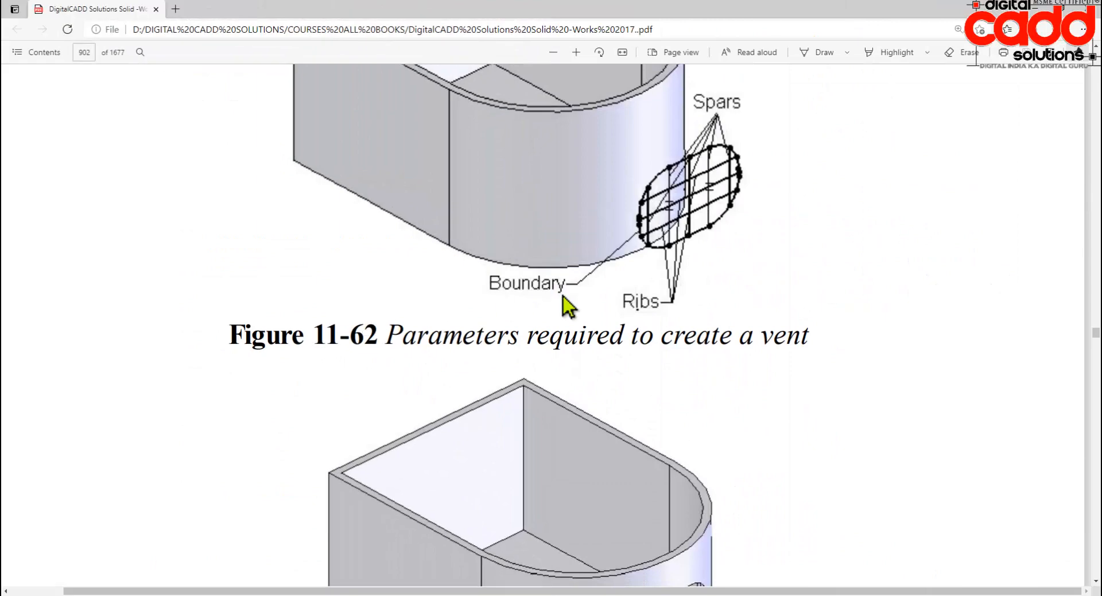
{"action": "scroll", "coordinate": [599, 435], "scroll_direction": "down", "scroll_amount": 4}
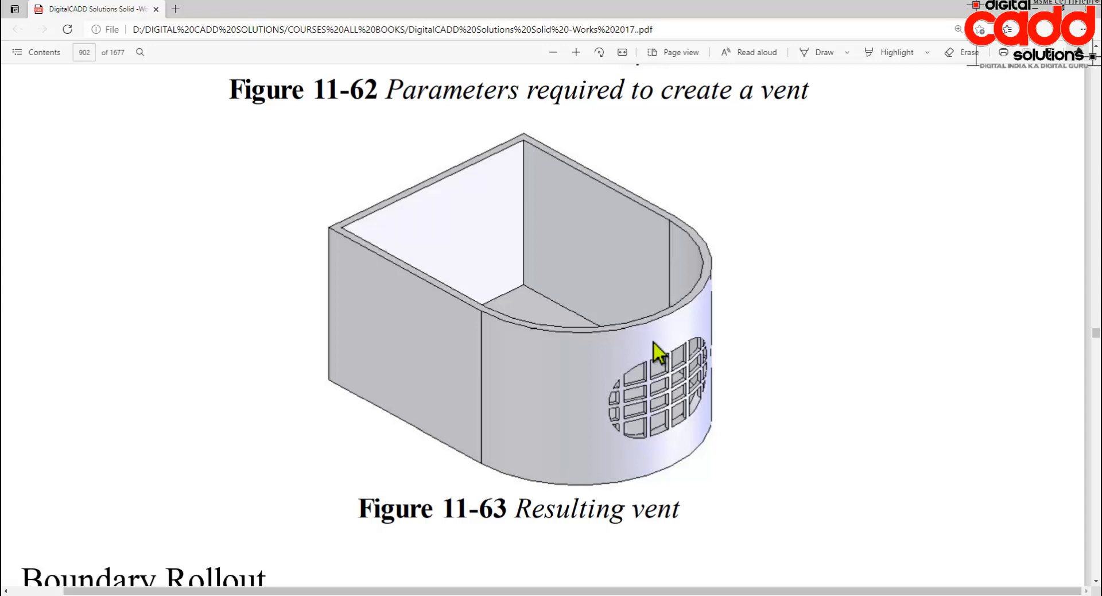
Switch to SOLIDWORKS and, for an extruded boss on the Top Plane, sketch a center rectangle about 193 by 124 mm on the origin
{"action": "left_click", "coordinate": [520, 595]}
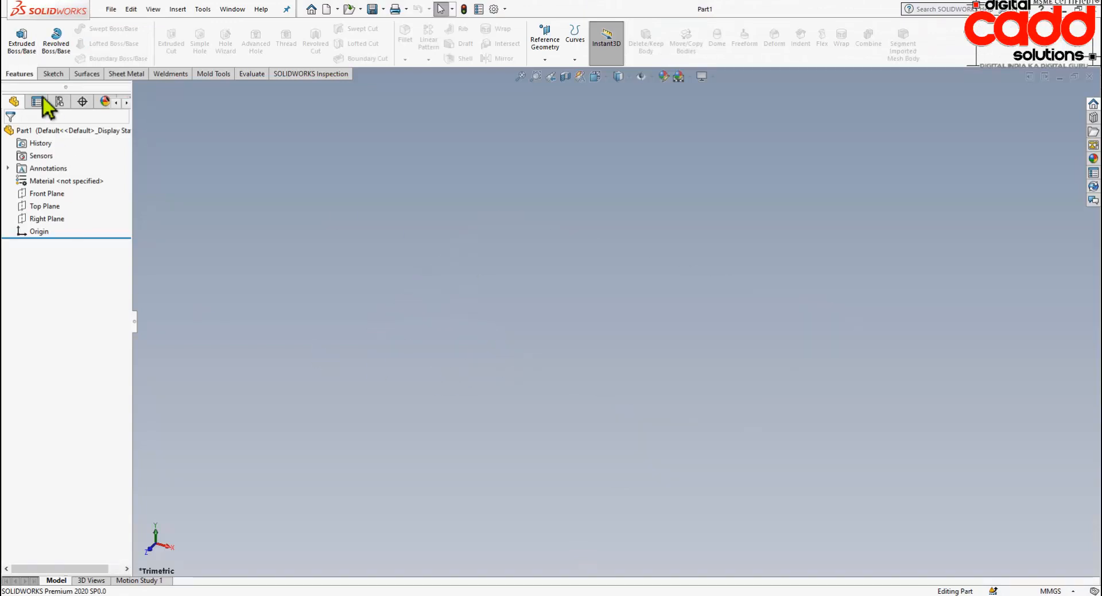
{"action": "left_click", "coordinate": [20, 56]}
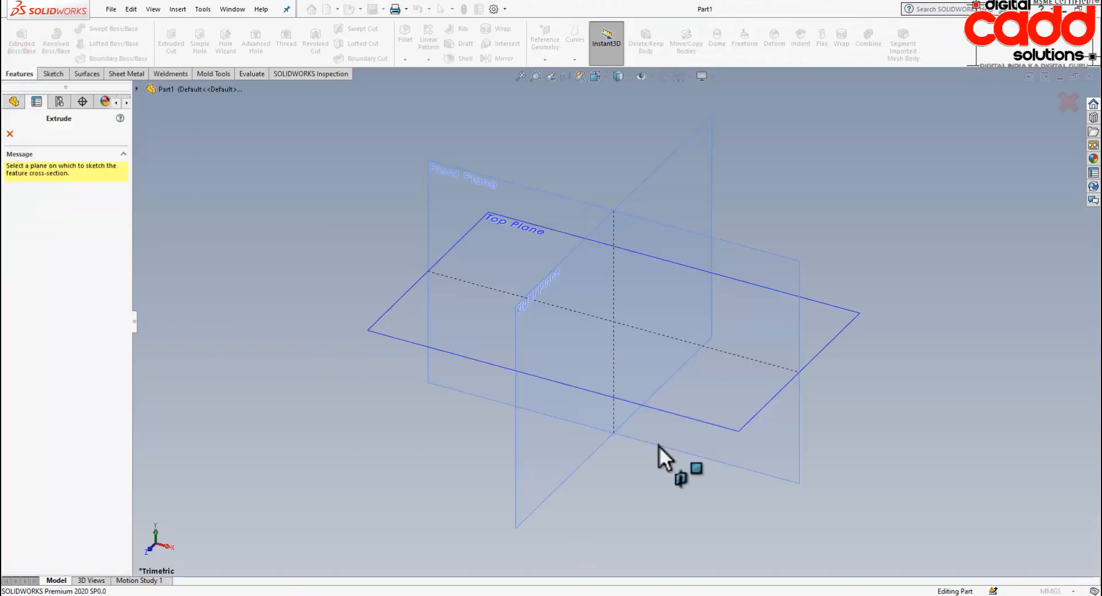
{"action": "left_click", "coordinate": [845, 332]}
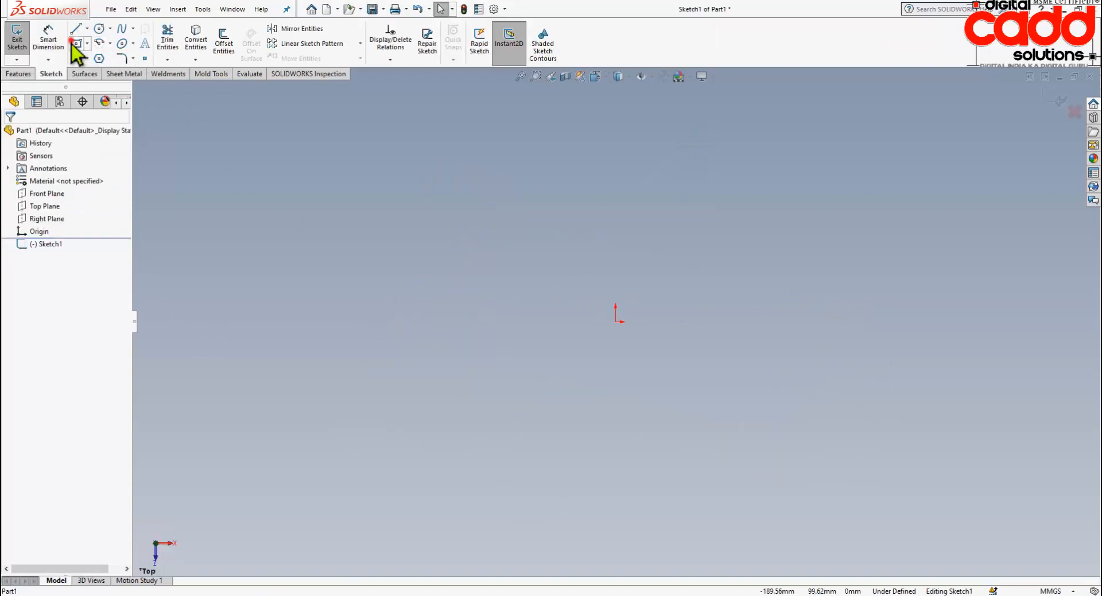
{"action": "left_click", "coordinate": [616, 323]}
{"action": "left_click", "coordinate": [848, 472]}
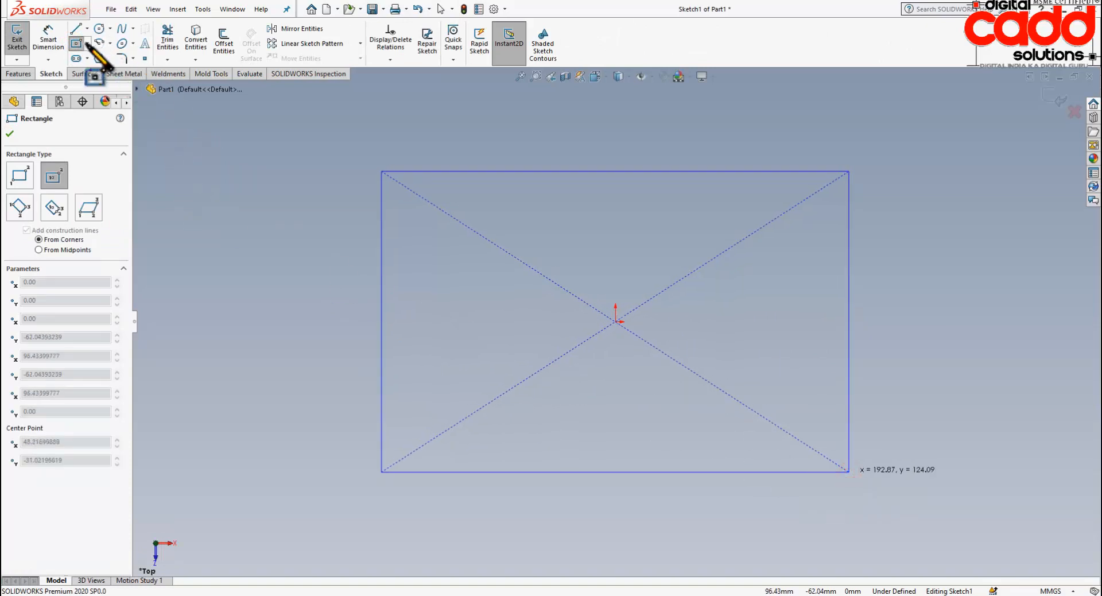
Dimension the rectangle to 200 mm wide and 140 mm high
{"action": "left_click", "coordinate": [48, 41]}
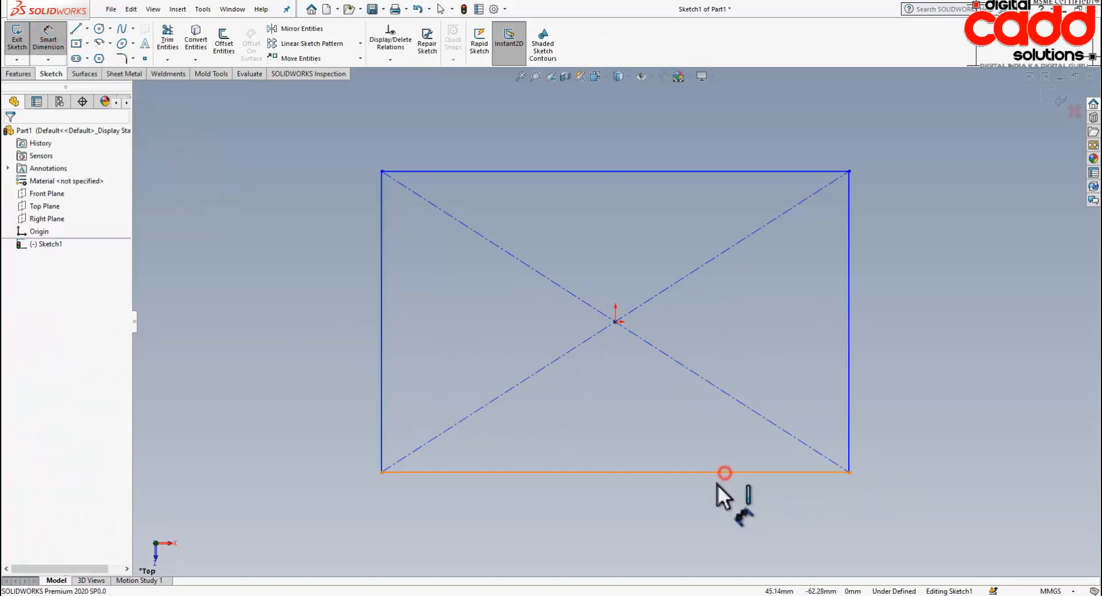
{"action": "left_click", "coordinate": [725, 473]}
{"action": "left_click", "coordinate": [668, 512]}
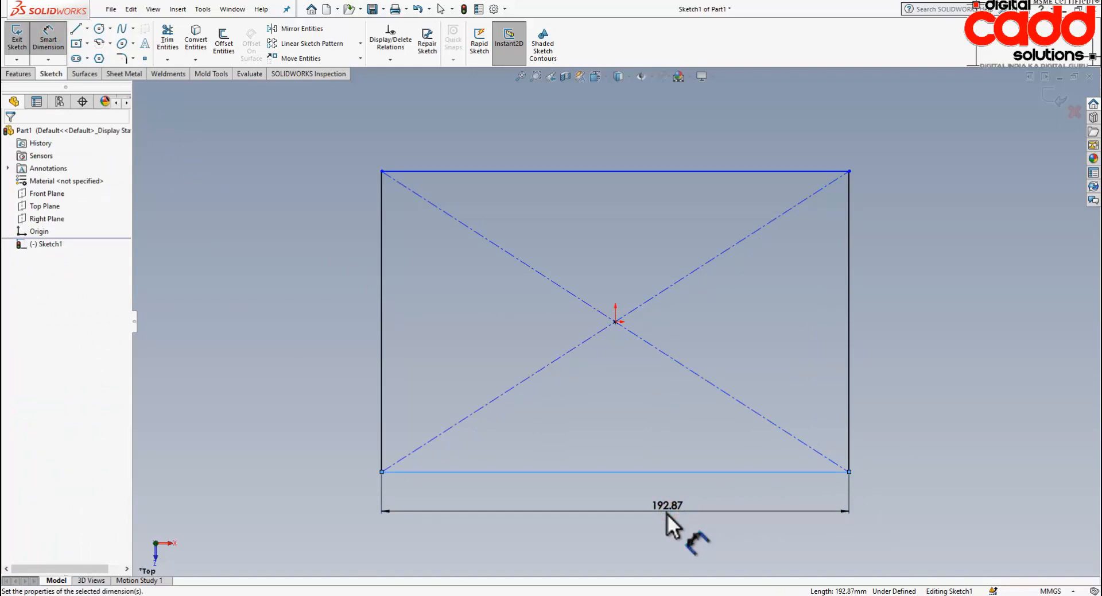
{"action": "type", "text": "200"}
{"action": "key", "text": "Return"}
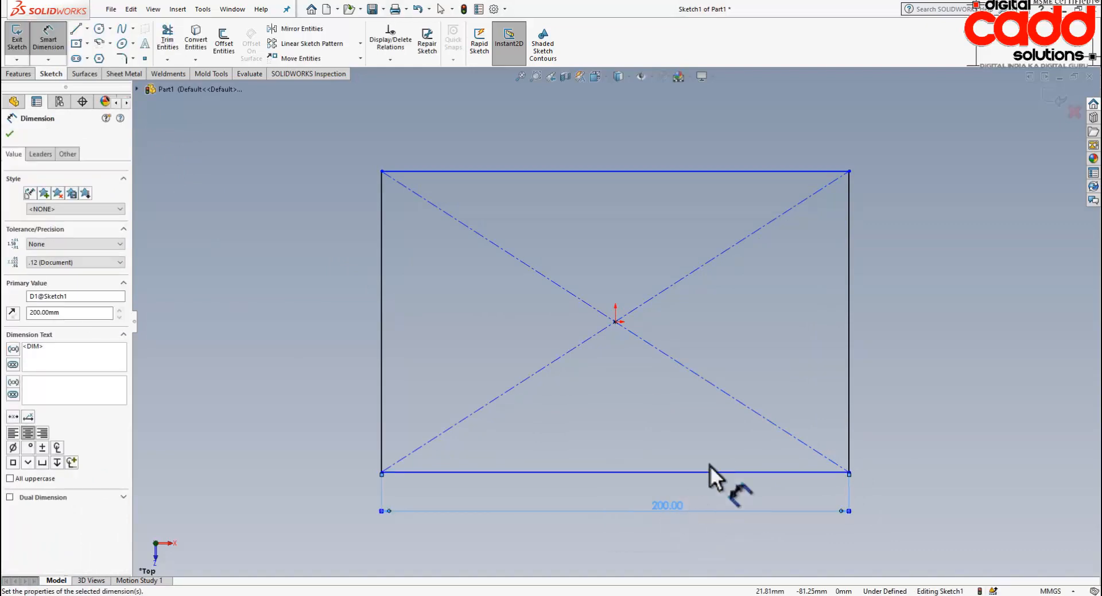
{"action": "left_click", "coordinate": [856, 258]}
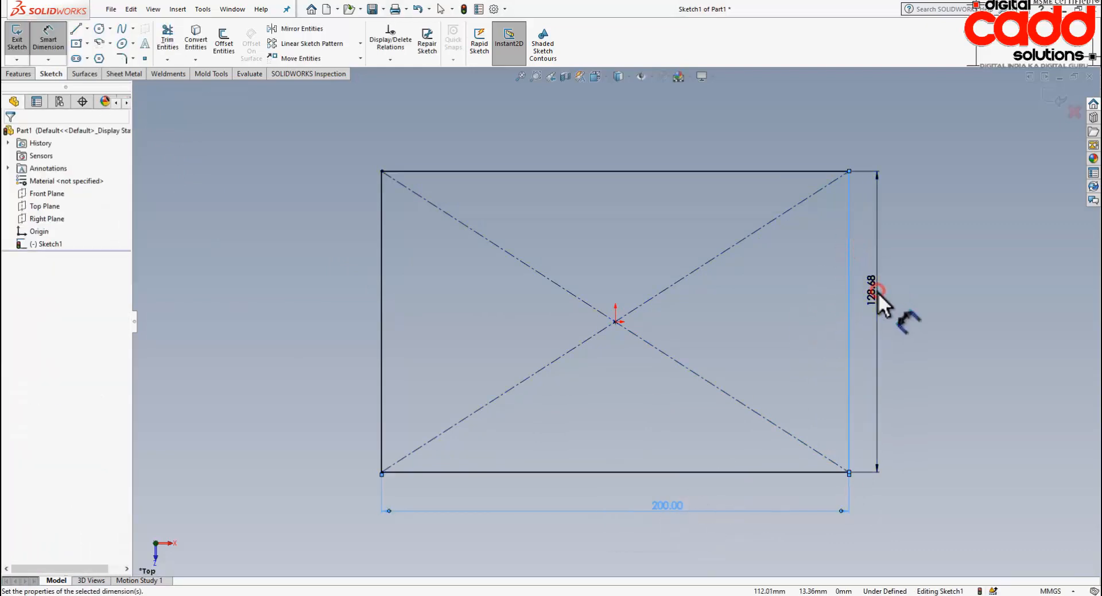
{"action": "left_click", "coordinate": [878, 291]}
{"action": "type", "text": "140"}
{"action": "key", "text": "Return"}
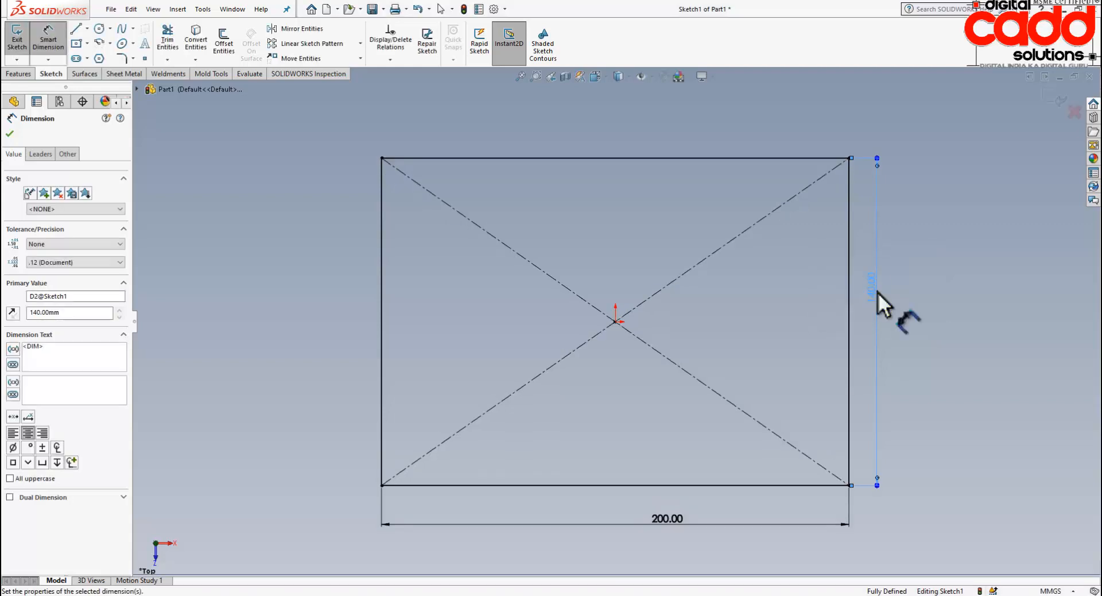
{"action": "left_click", "coordinate": [890, 302]}
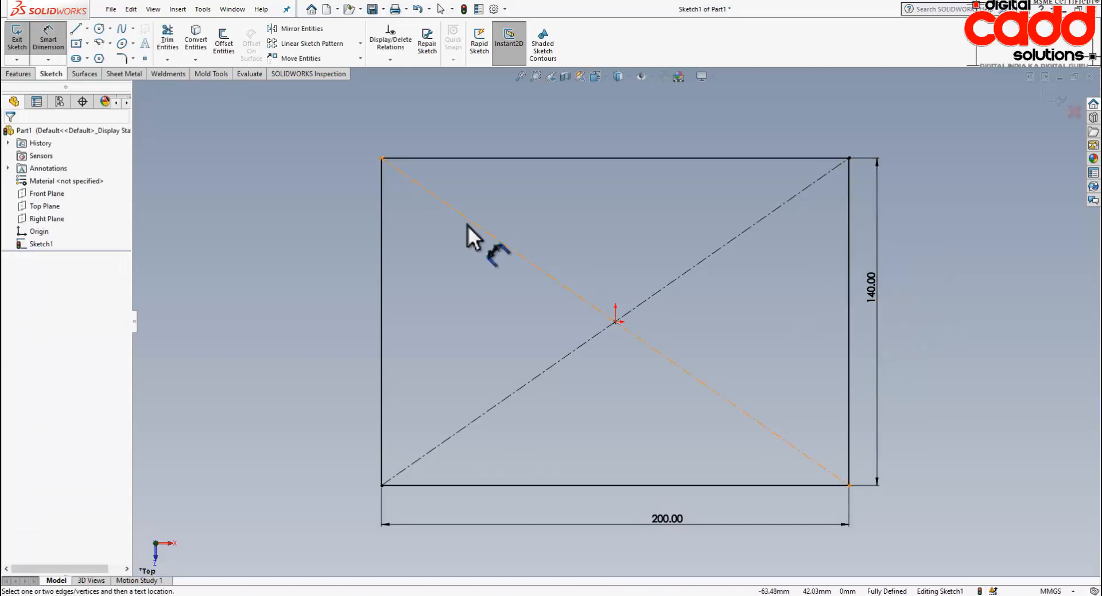
{"action": "key", "text": "Escape"}
Round all four corners of the rectangle with 10 mm sketch fillets
{"action": "mouse_move", "coordinate": [352, 123]}
{"action": "left_mouse_down"}
{"action": "mouse_move", "coordinate": [615, 411]}
{"action": "mouse_move", "coordinate": [883, 517]}
{"action": "left_mouse_up"}
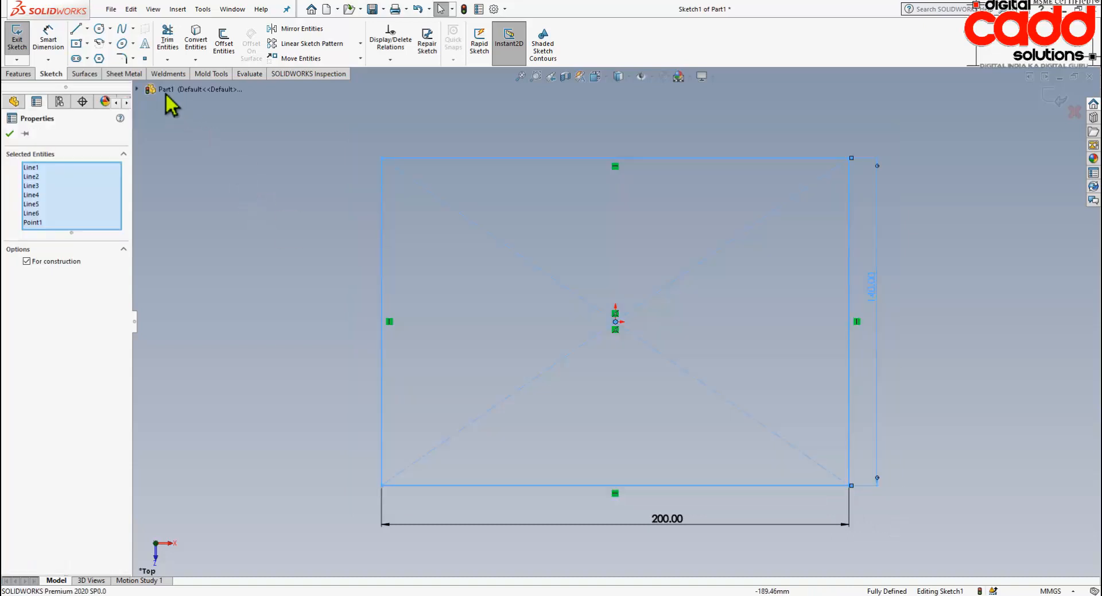
{"action": "left_click", "coordinate": [122, 58]}
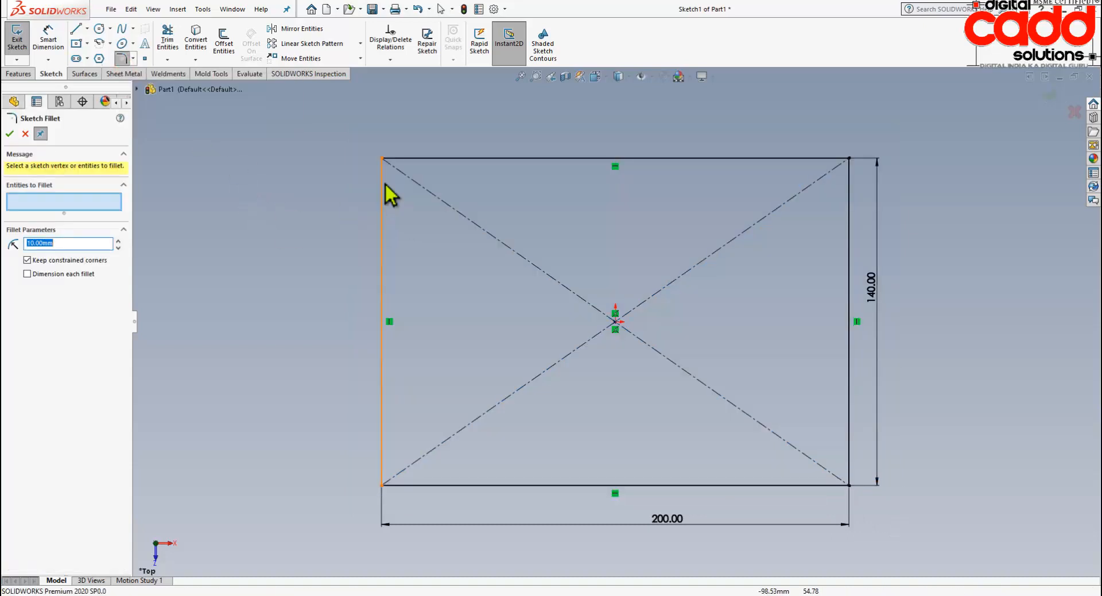
{"action": "left_click_drag", "start_coordinate": [359, 128], "coordinate": [864, 504]}
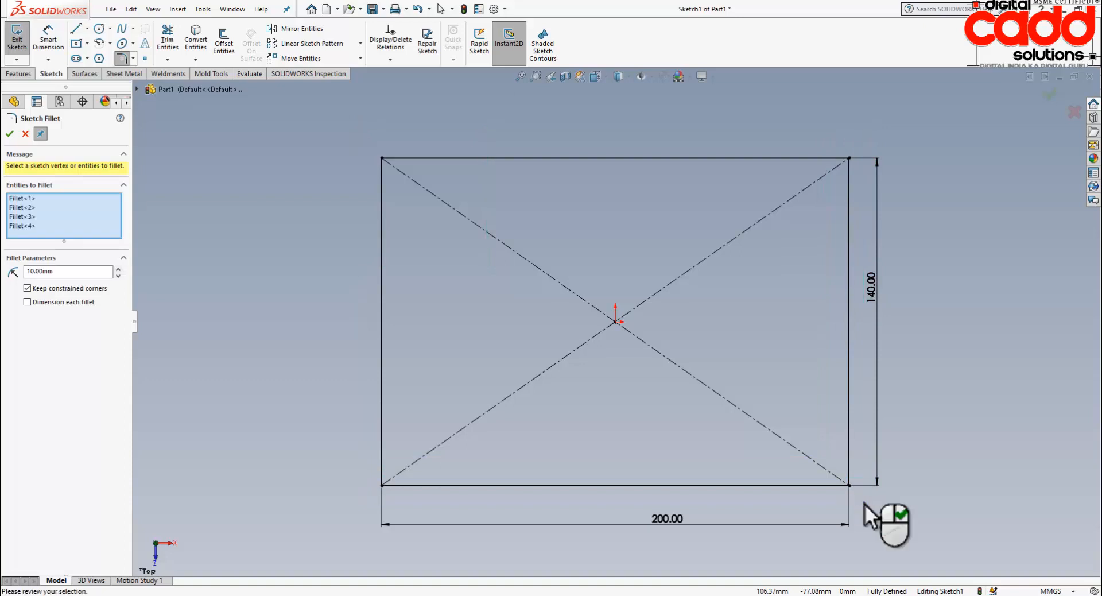
{"action": "left_click", "coordinate": [8, 136]}
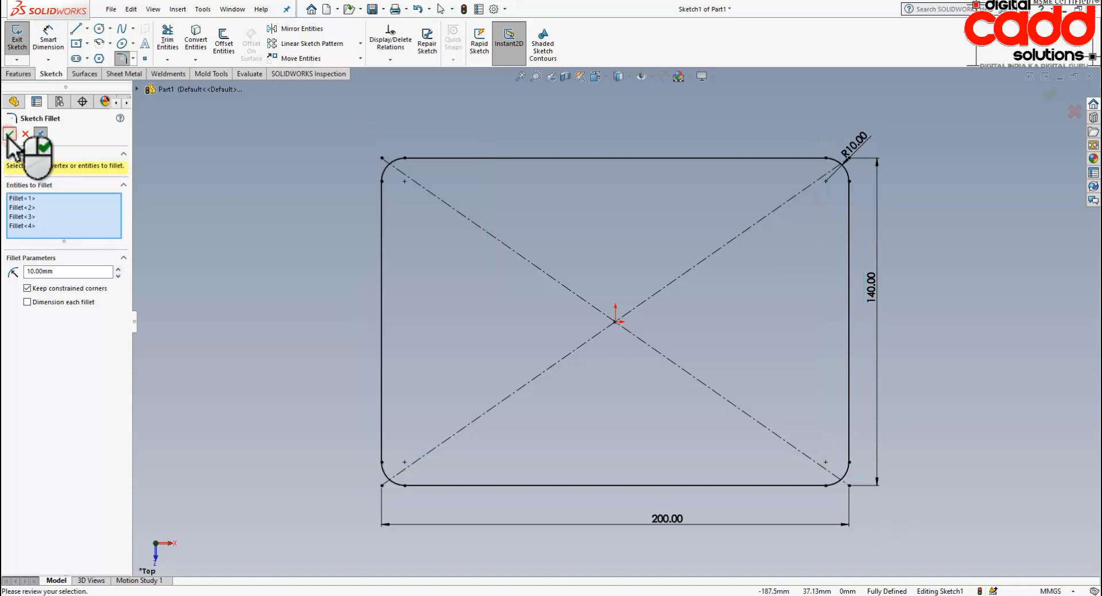
{"action": "left_click", "coordinate": [24, 134]}
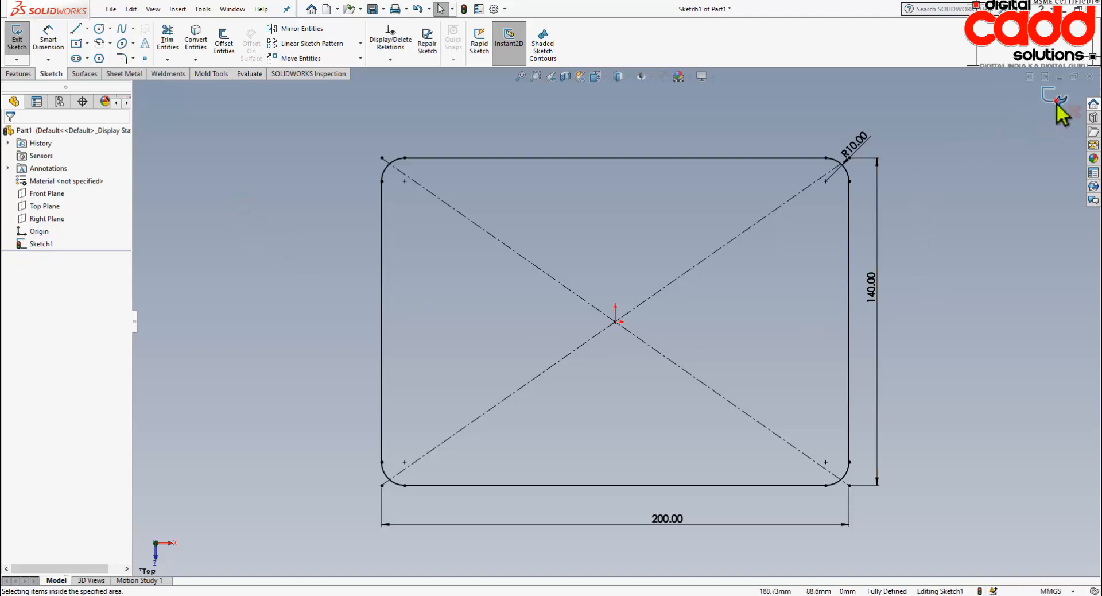
Finish the sketch and extrude the rounded rectangle as a blind boss 3 mm deep
{"action": "left_click", "coordinate": [1057, 100]}
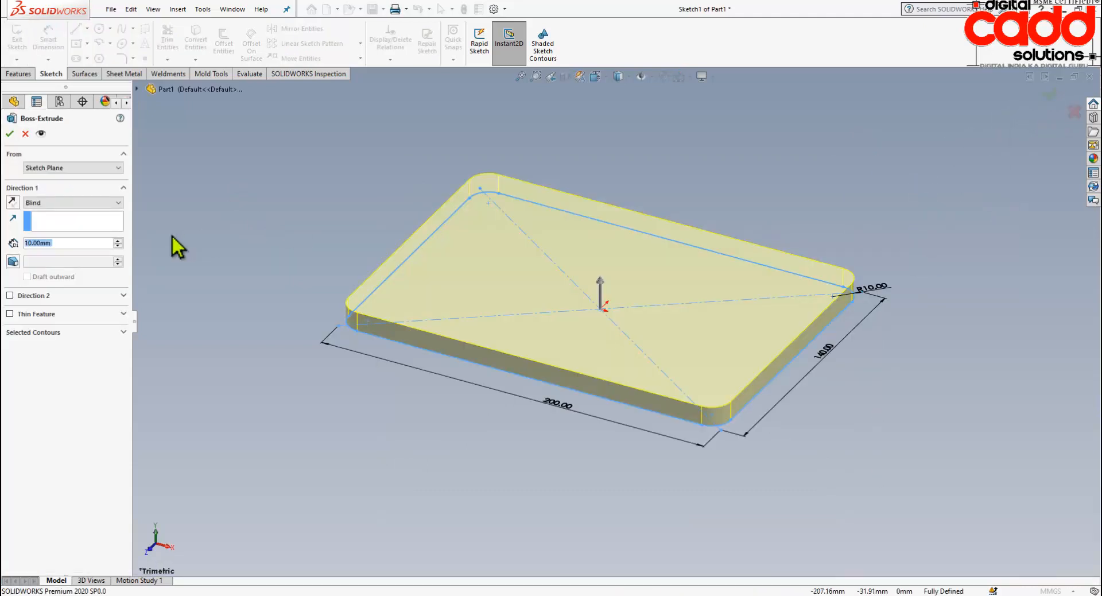
{"action": "type", "text": "3"}
{"action": "key", "text": "Return"}
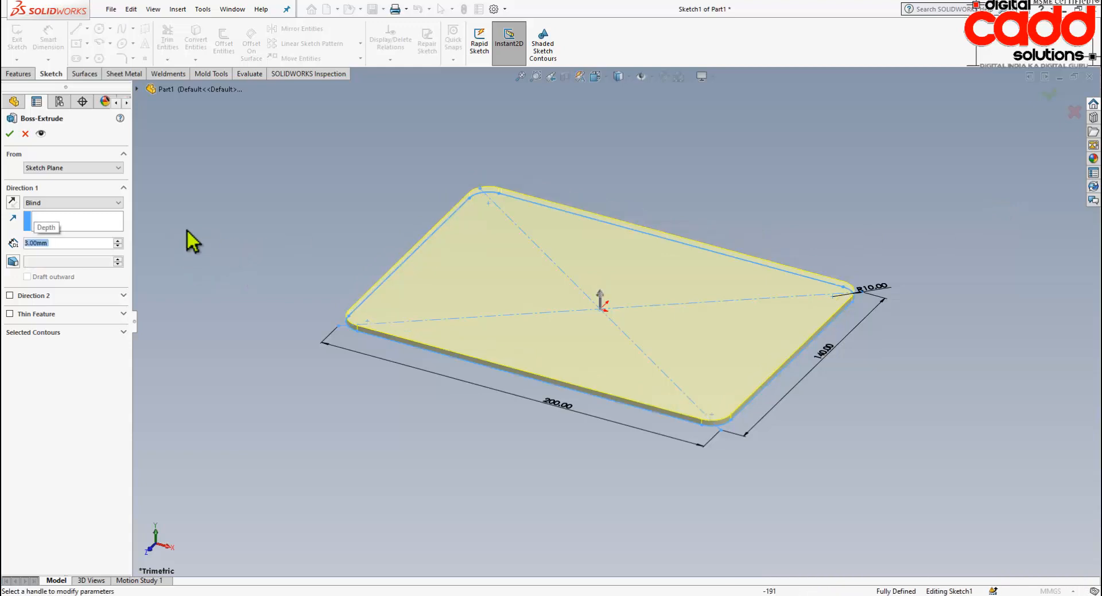
{"action": "left_click", "coordinate": [9, 134]}
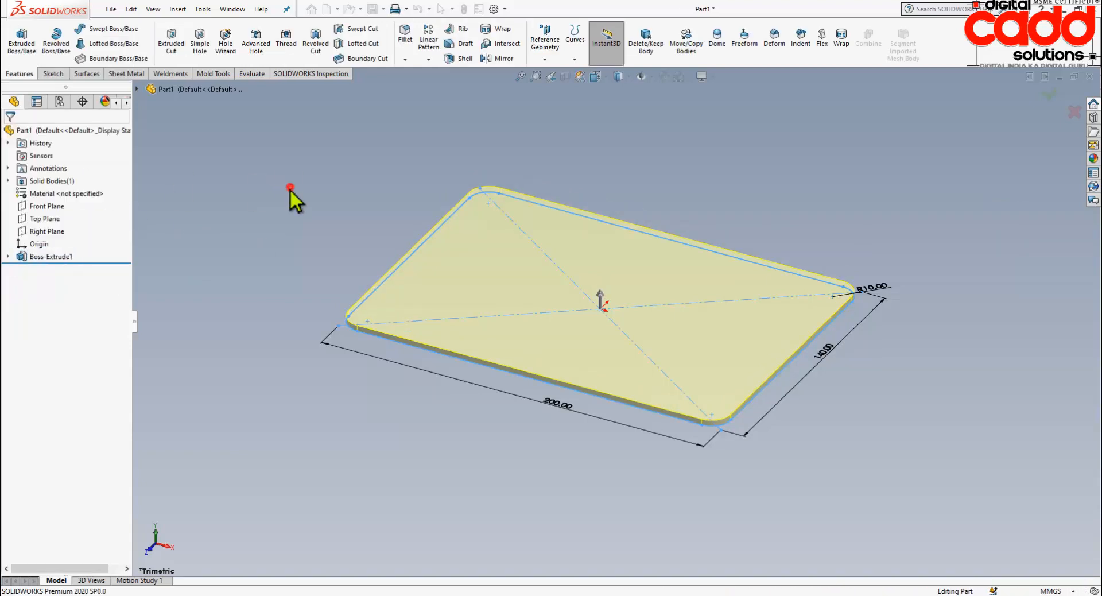
Start a new sketch on the plate's large upper face and view it face-on
{"action": "key", "text": "space"}
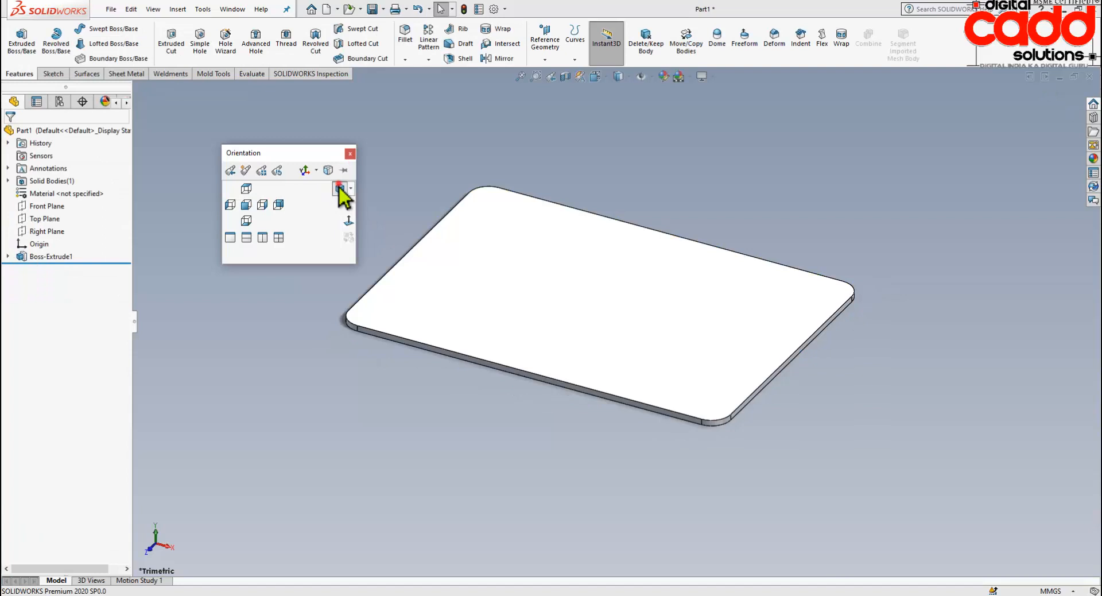
{"action": "left_click", "coordinate": [339, 189]}
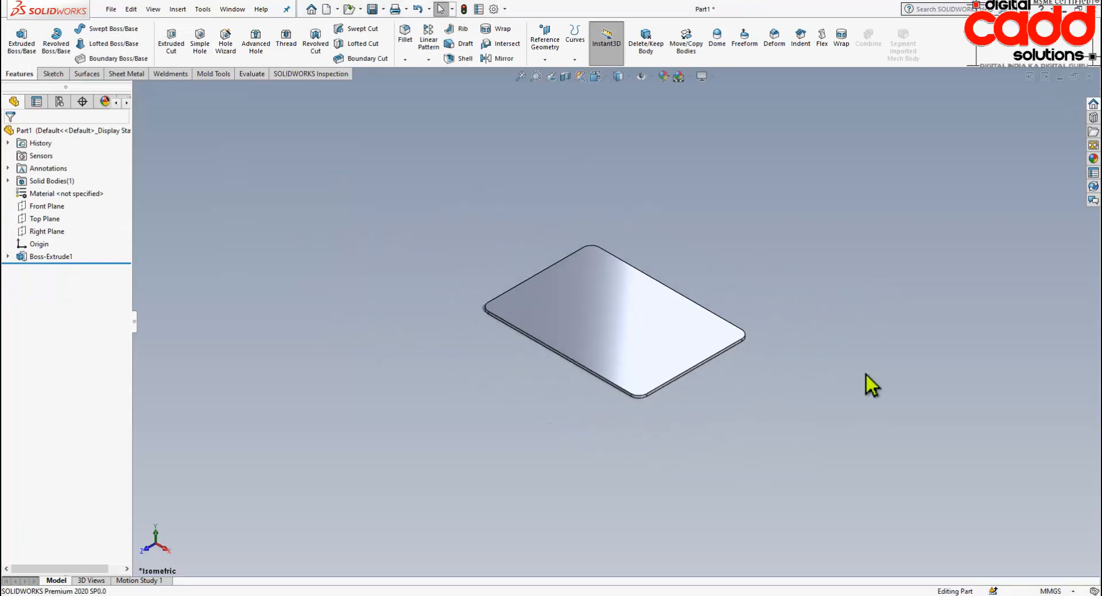
{"action": "scroll", "coordinate": [866, 373], "scroll_direction": "down", "scroll_amount": 5}
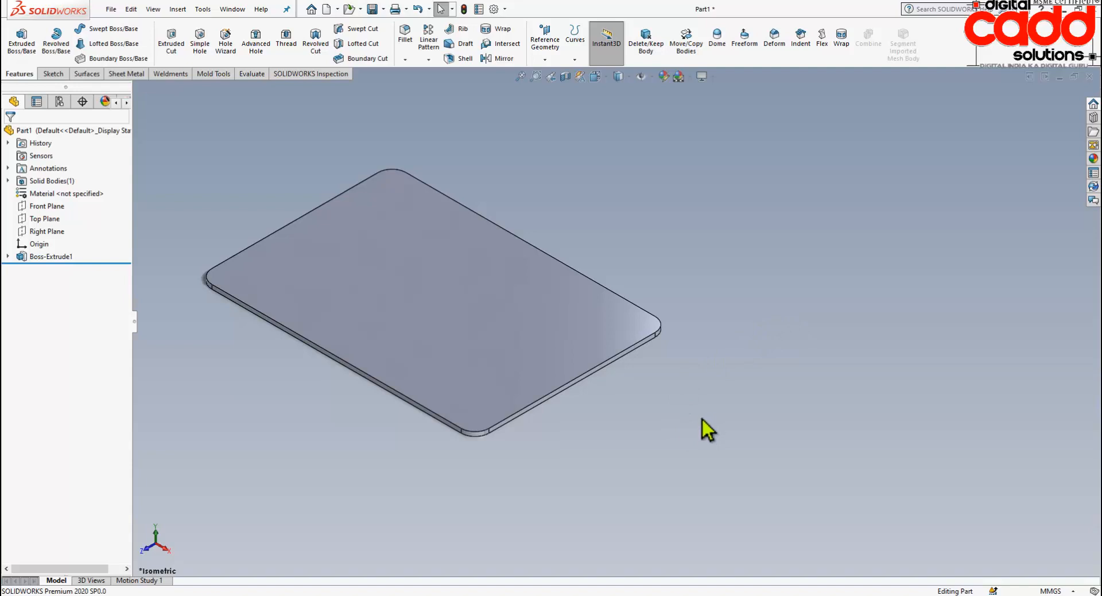
{"action": "scroll", "coordinate": [216, 265], "scroll_direction": "down", "scroll_amount": 2}
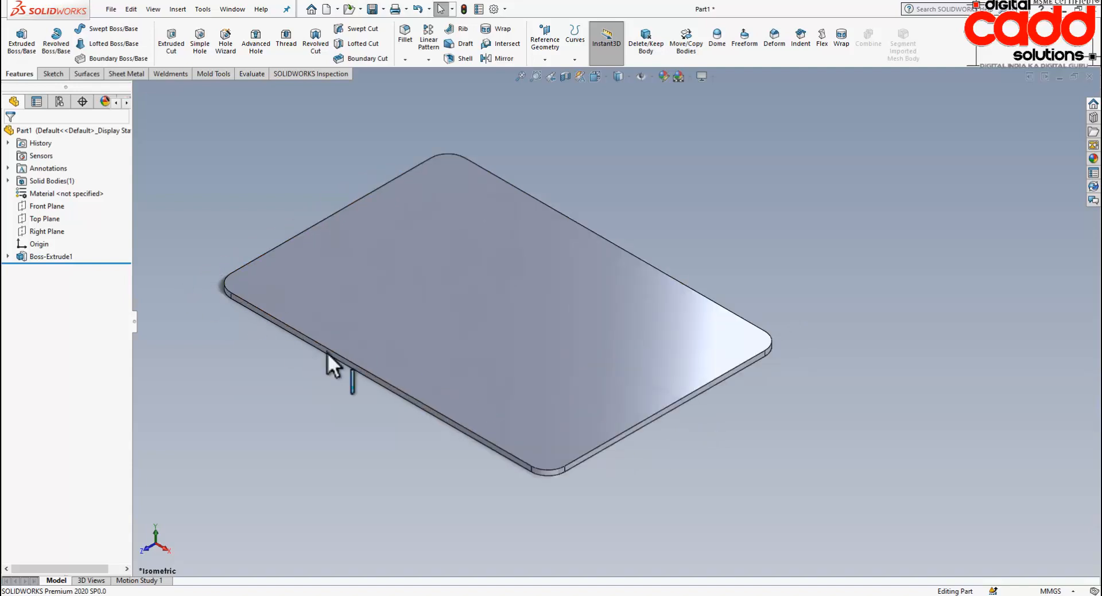
{"action": "left_click", "coordinate": [530, 320]}
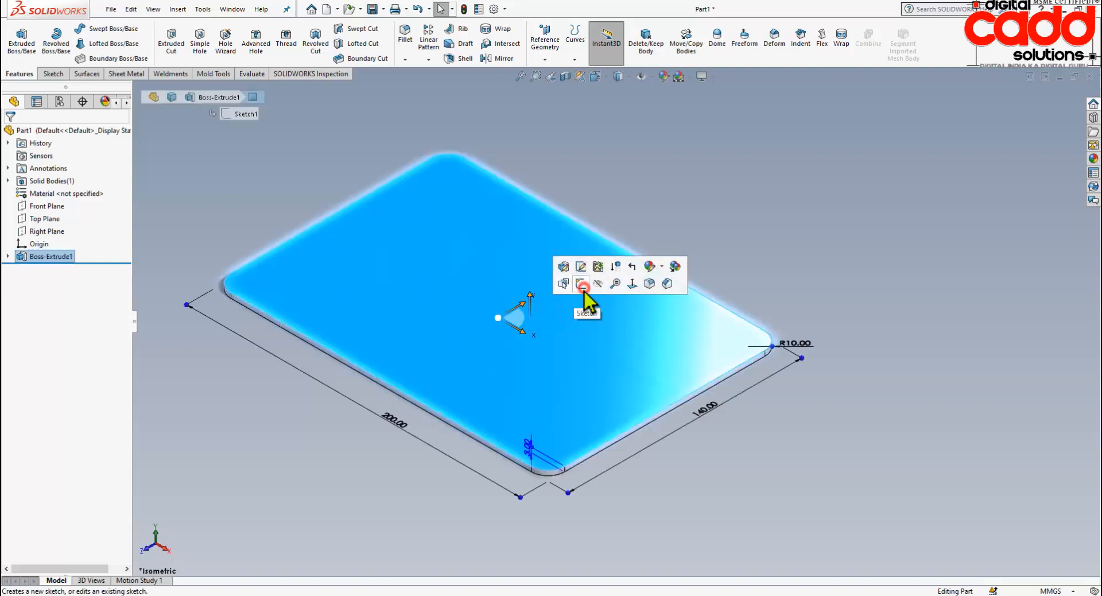
{"action": "left_click", "coordinate": [584, 287]}
{"action": "key", "text": "space"}
{"action": "left_click", "coordinate": [675, 270]}
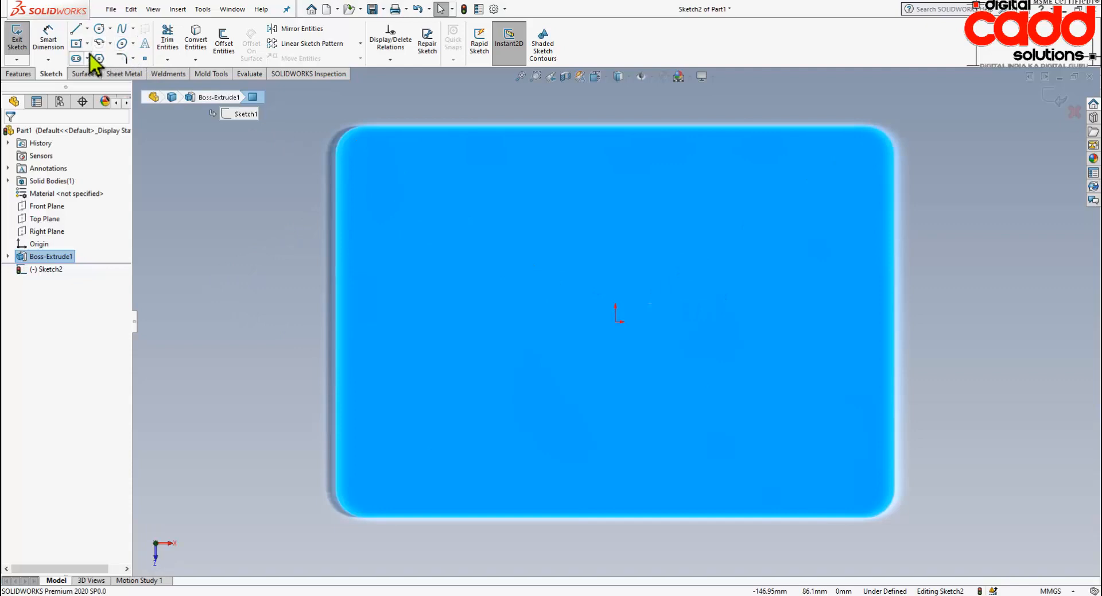
Sketch a circle centred on the origin of the plate face and set its diameter to 110 mm
{"action": "left_click", "coordinate": [100, 29]}
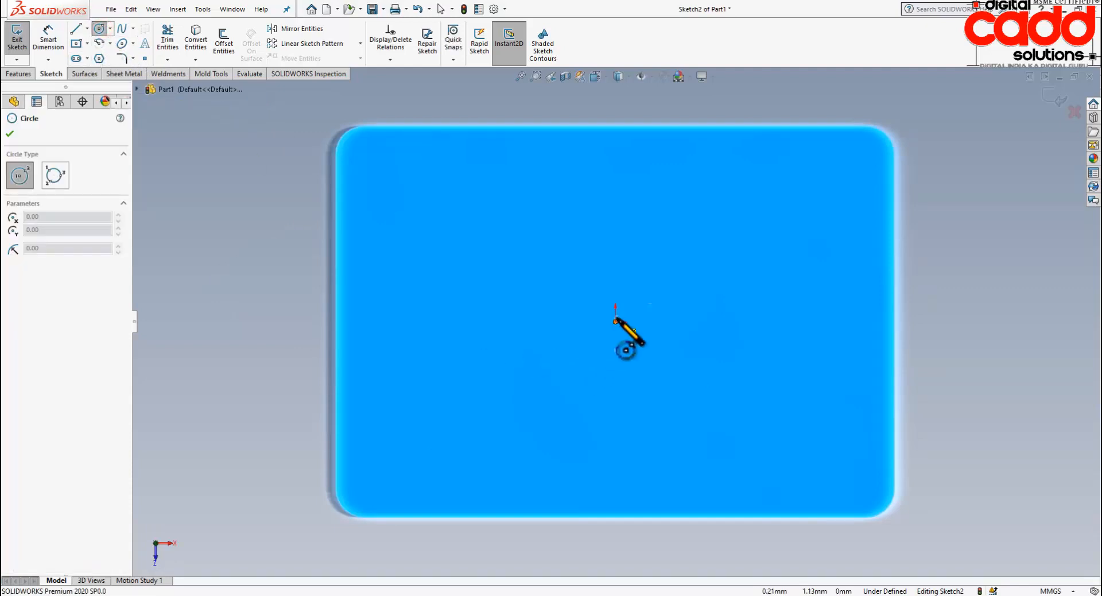
{"action": "left_click", "coordinate": [616, 321]}
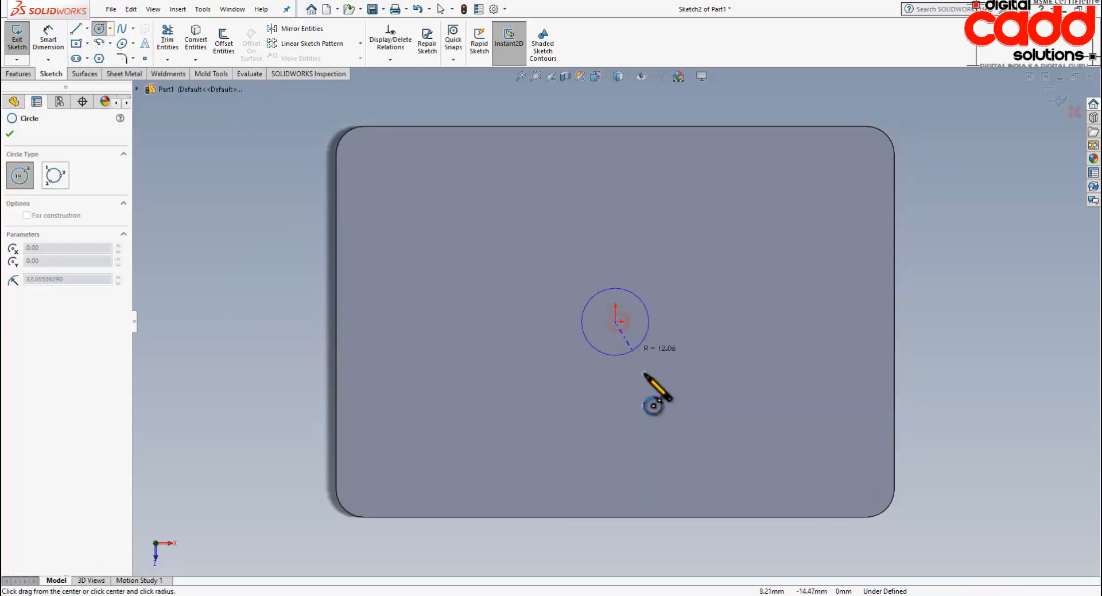
{"action": "left_click", "coordinate": [707, 463]}
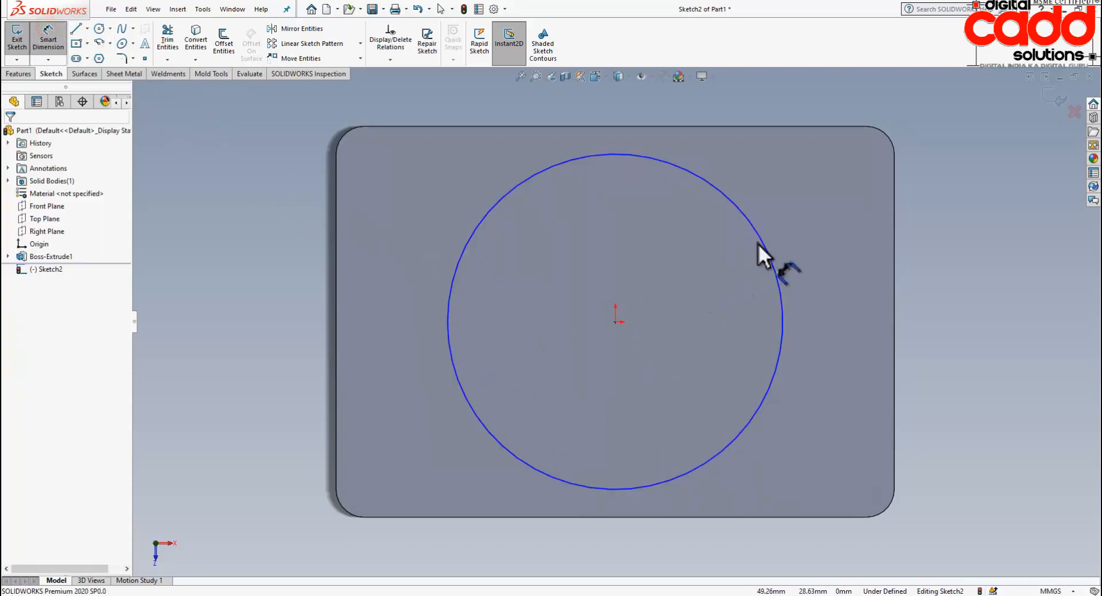
{"action": "left_click", "coordinate": [774, 257]}
{"action": "left_click", "coordinate": [930, 317]}
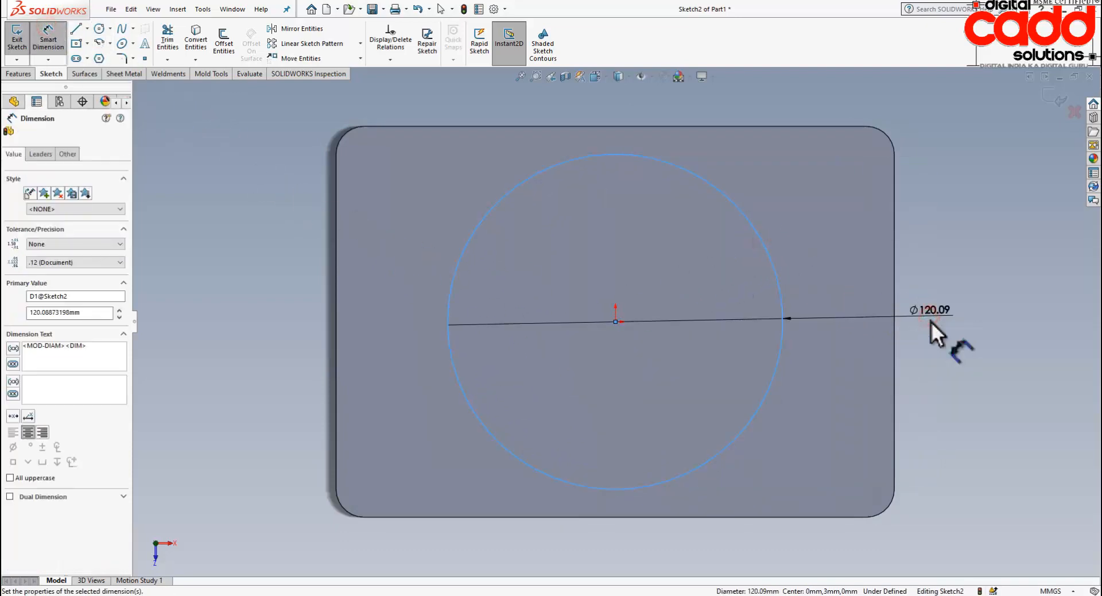
{"action": "type", "text": "110"}
{"action": "key", "text": "Return"}
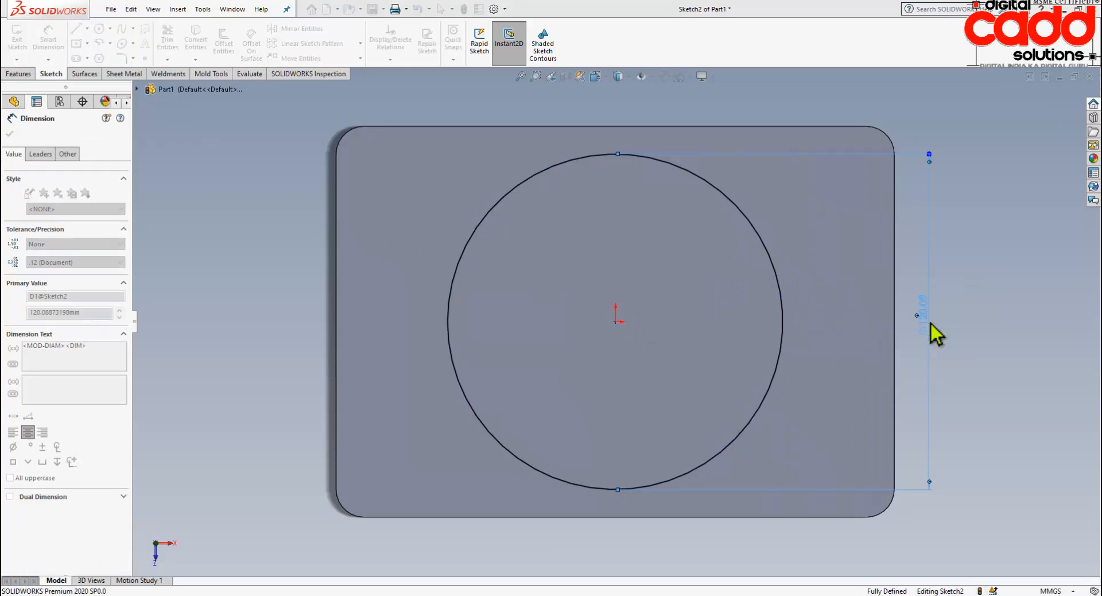
{"action": "key", "text": "Escape"}
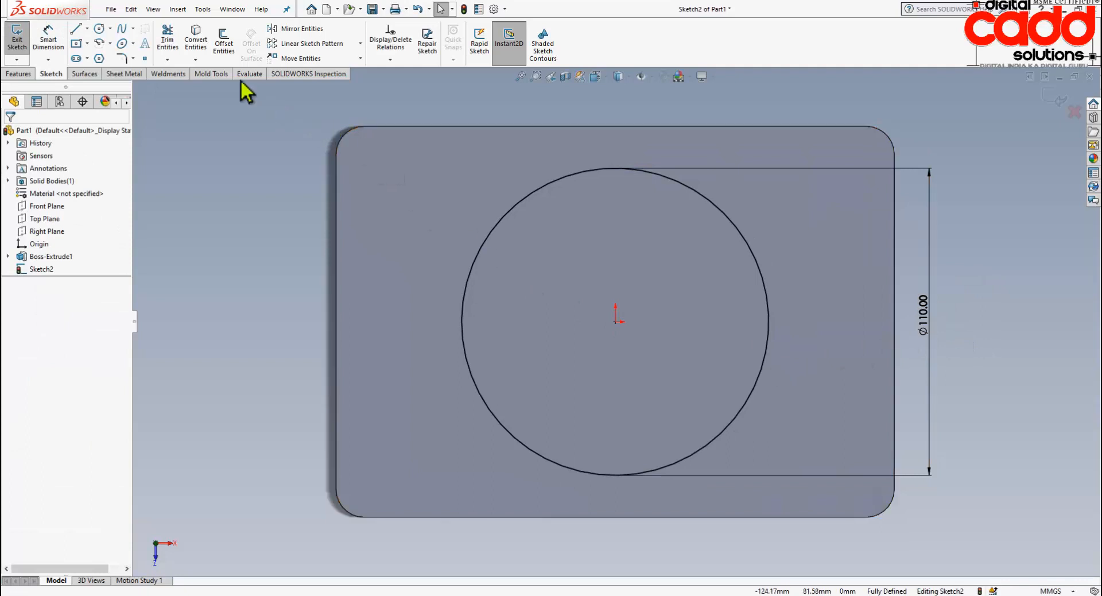
Offset the 110 mm circle inward by 10 mm, and offset the resulting circle inward by another 10 mm
{"action": "left_click", "coordinate": [224, 45]}
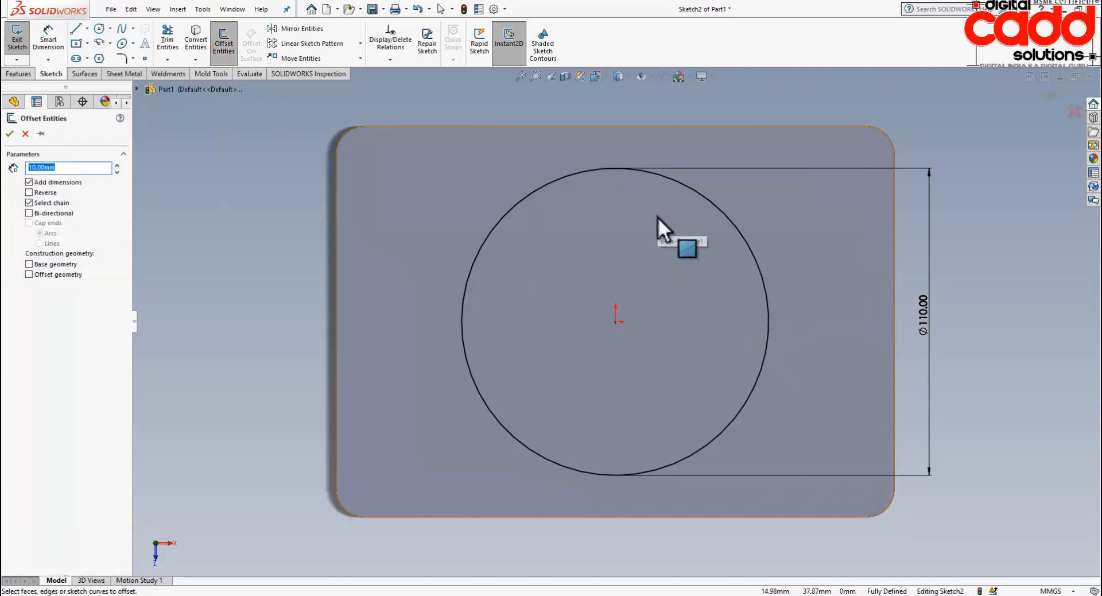
{"action": "left_click", "coordinate": [686, 187]}
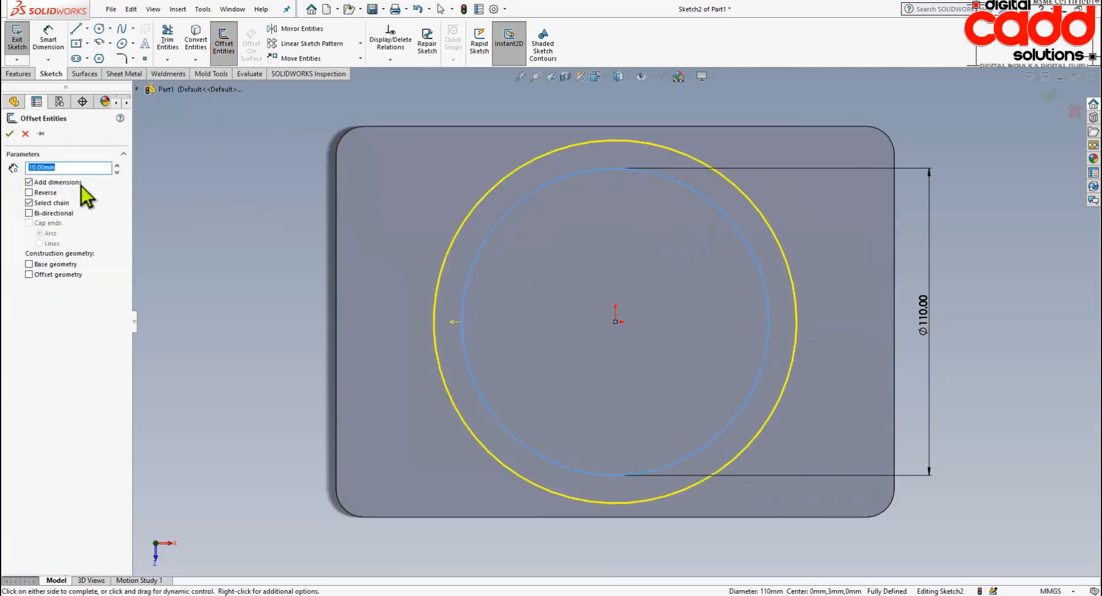
{"action": "left_click", "coordinate": [29, 193]}
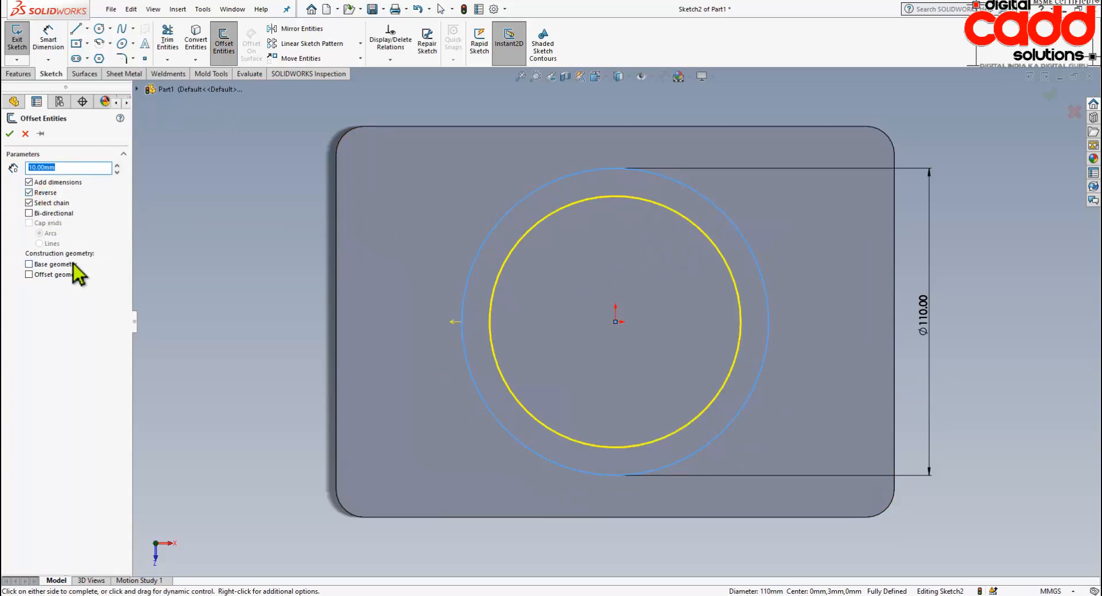
{"action": "left_click", "coordinate": [10, 134]}
{"action": "left_click", "coordinate": [224, 40]}
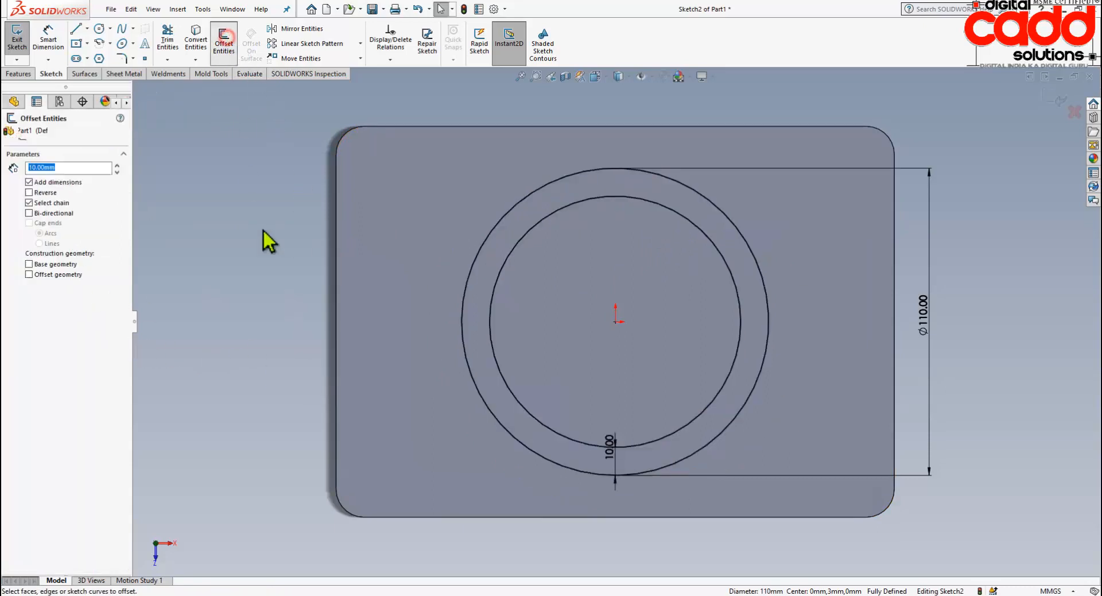
{"action": "left_click", "coordinate": [607, 198]}
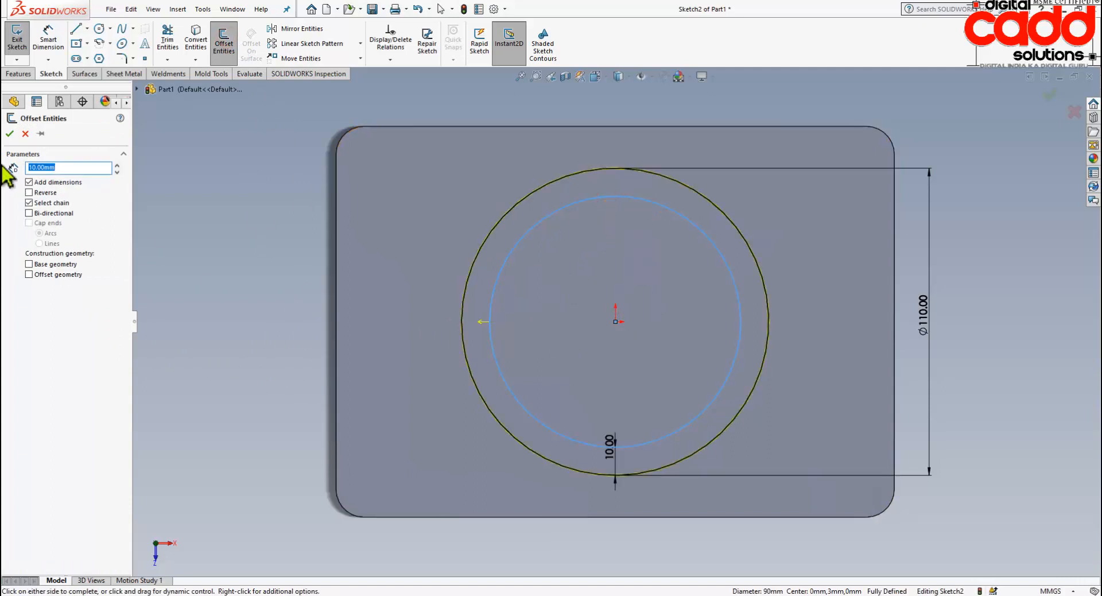
{"action": "left_click", "coordinate": [30, 193]}
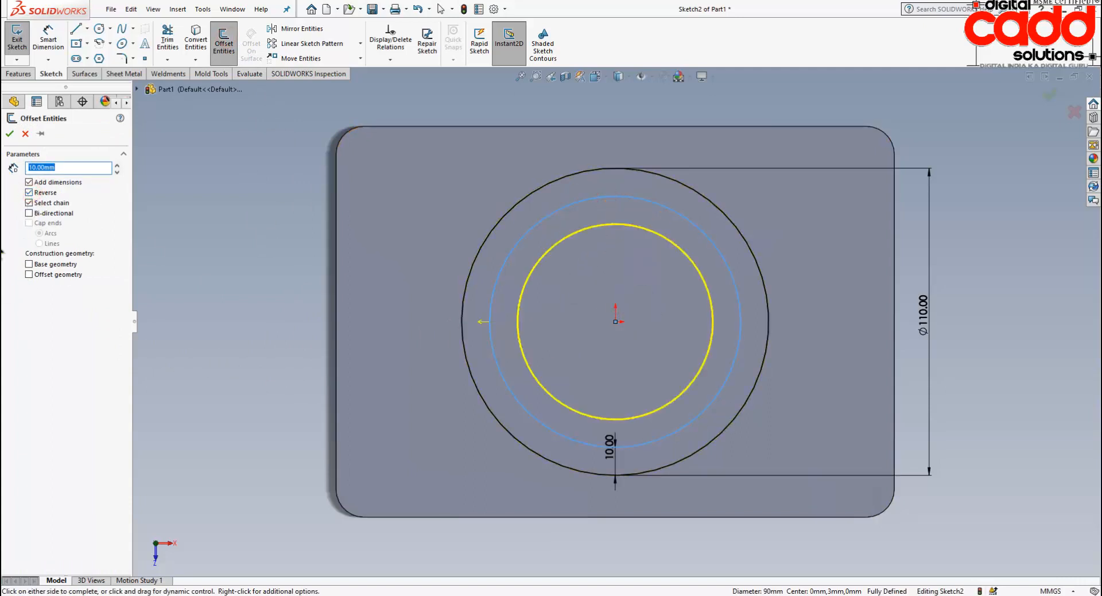
{"action": "left_click", "coordinate": [9, 134]}
Add two more concentric circles, each offset 10 mm inward from the current innermost circle
{"action": "left_click", "coordinate": [224, 41]}
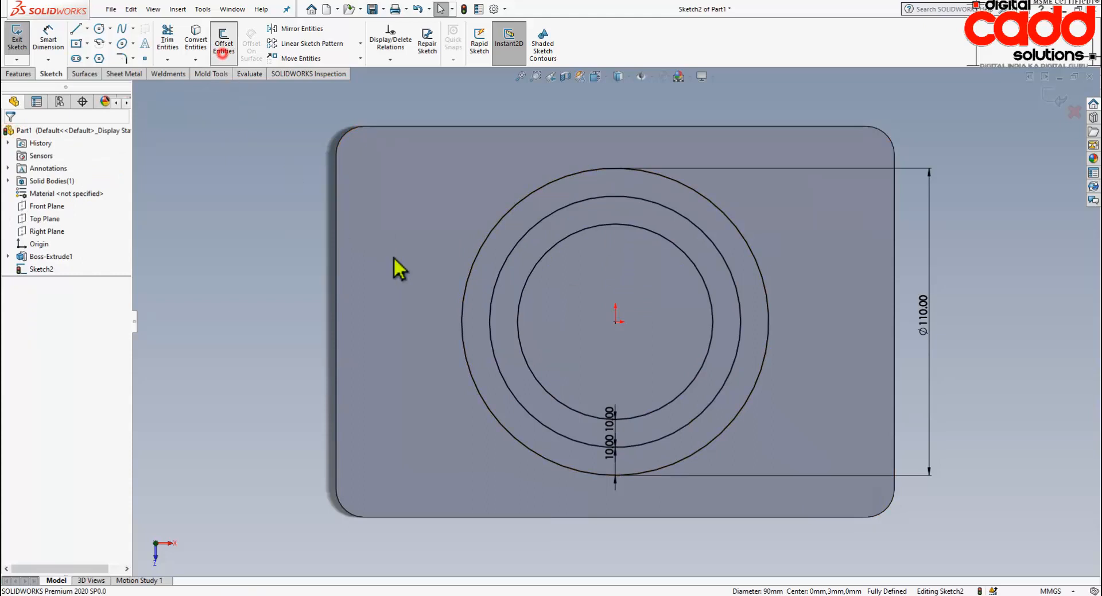
{"action": "left_click", "coordinate": [636, 227]}
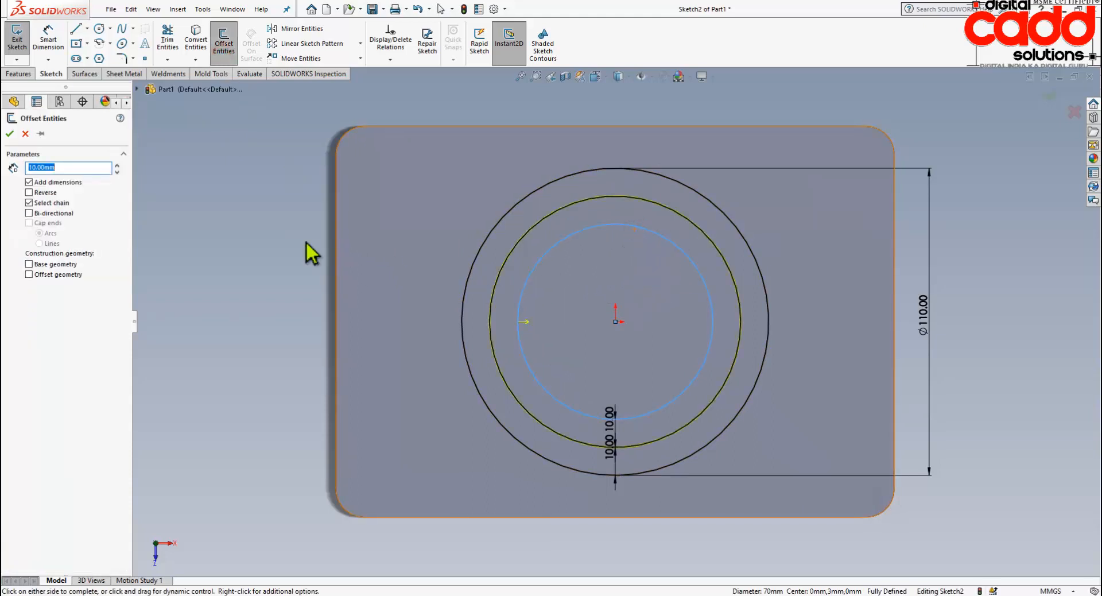
{"action": "left_click", "coordinate": [50, 194]}
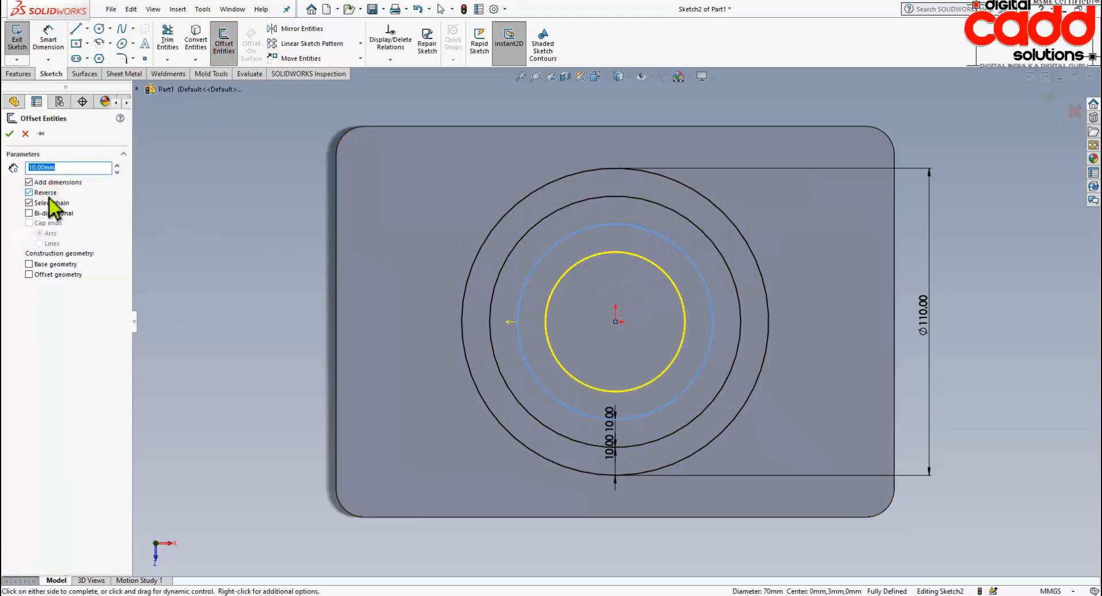
{"action": "left_click", "coordinate": [9, 134]}
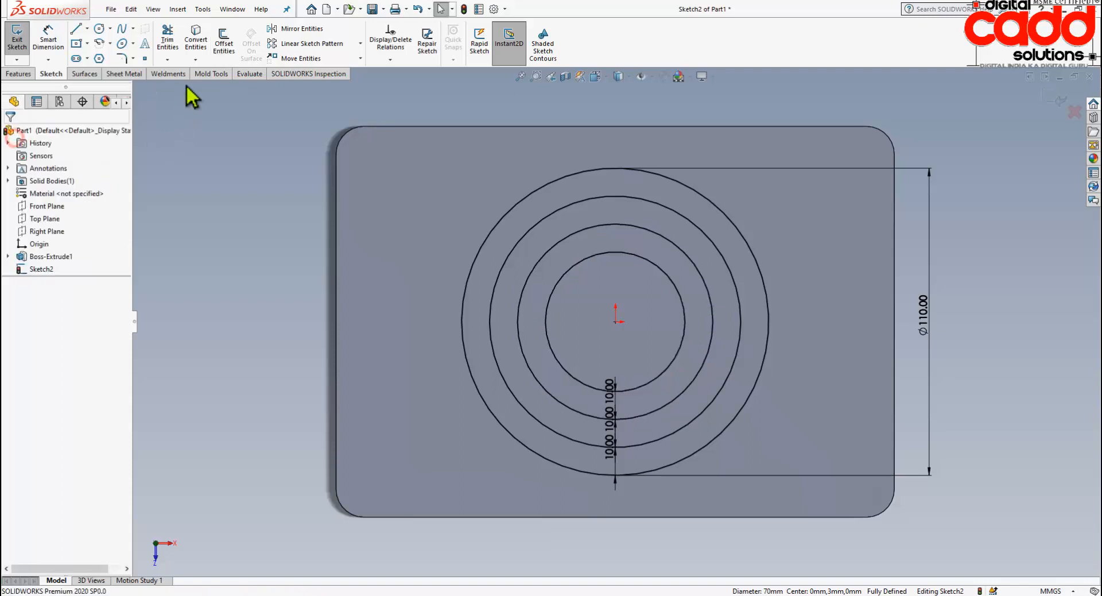
{"action": "left_click", "coordinate": [222, 45]}
{"action": "left_click", "coordinate": [660, 268]}
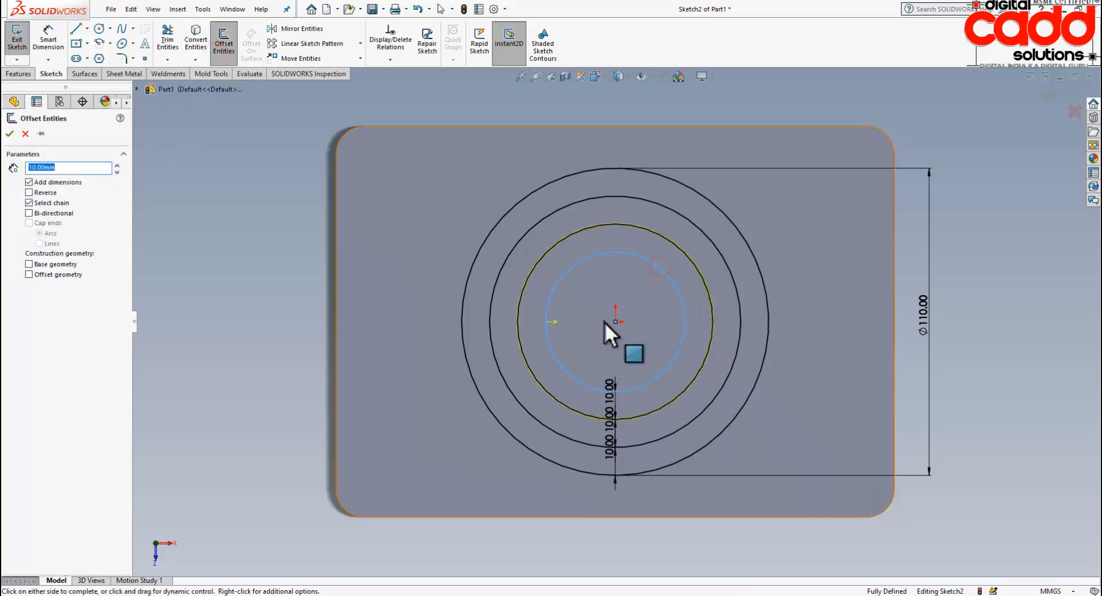
{"action": "left_click", "coordinate": [29, 193]}
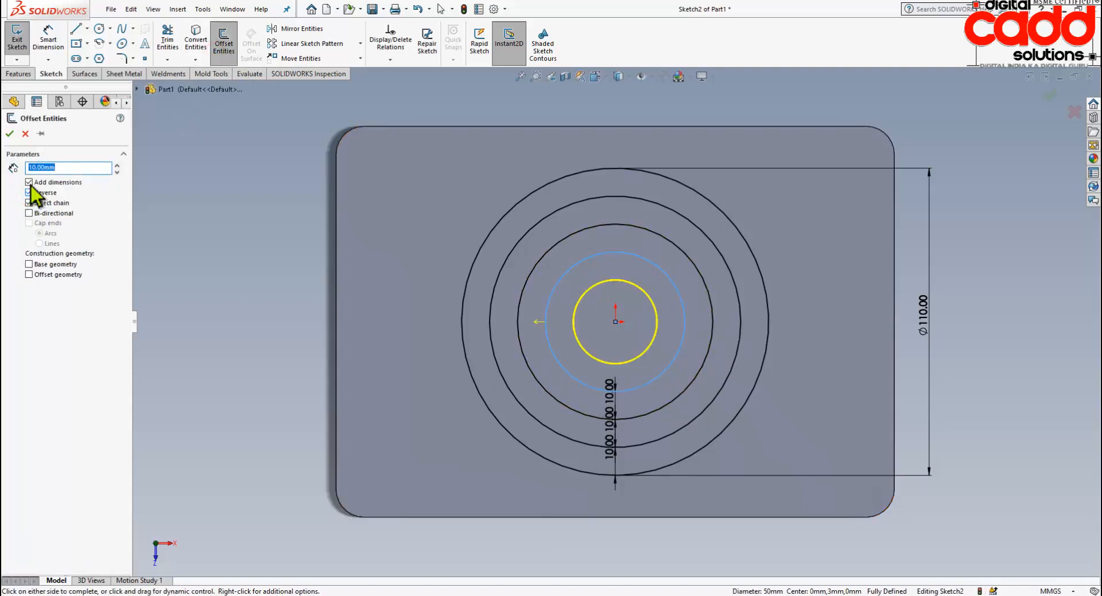
{"action": "left_click", "coordinate": [9, 133]}
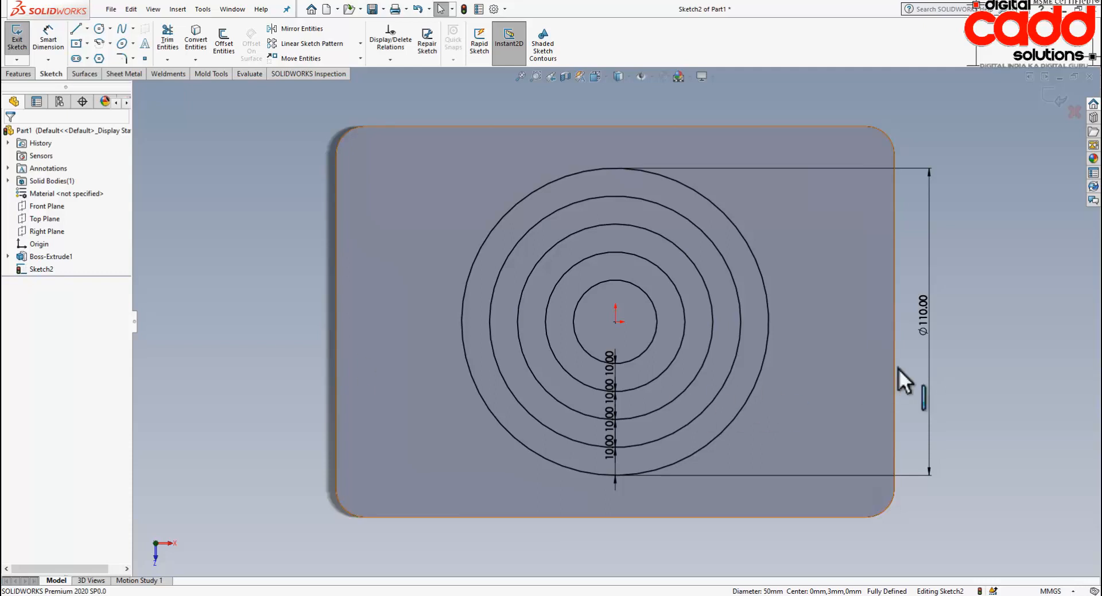
{"action": "scroll", "coordinate": [925, 331], "scroll_direction": "down", "scroll_amount": 1}
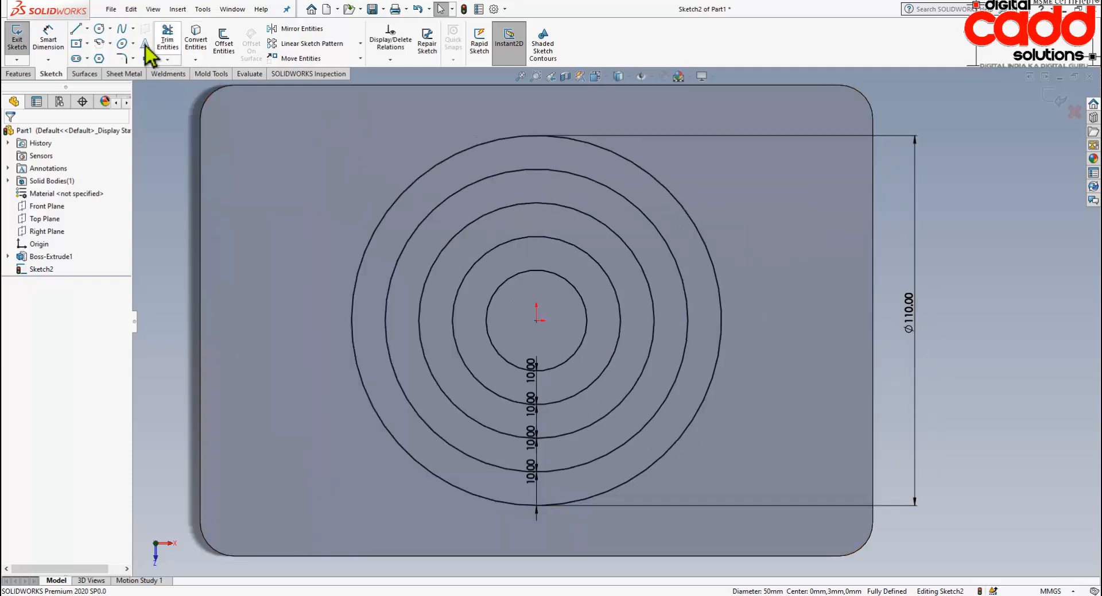
{"action": "left_click", "coordinate": [110, 43]}
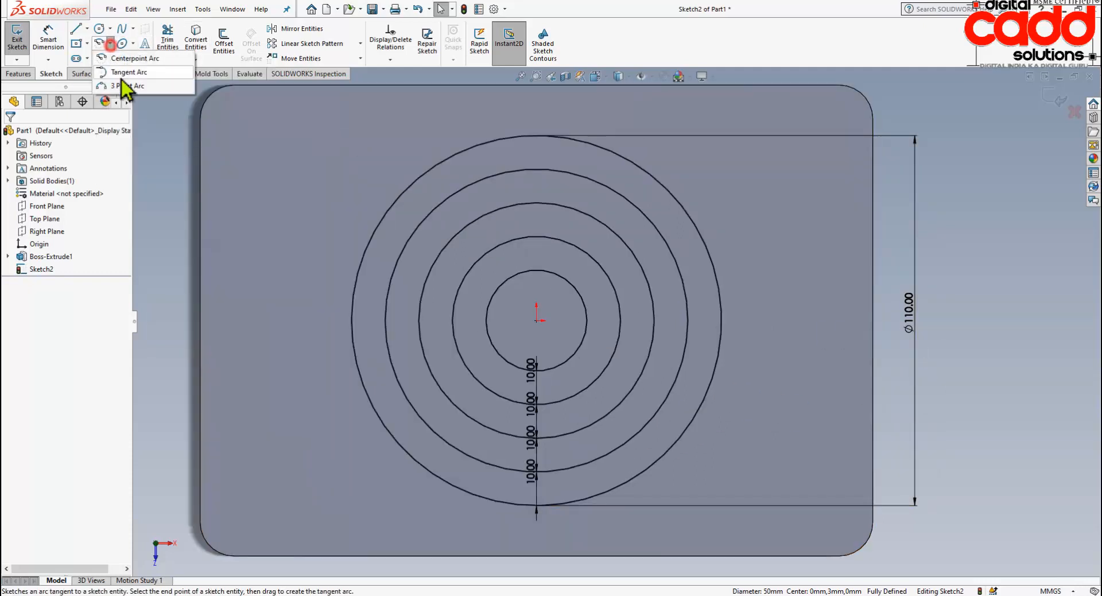
{"action": "left_click", "coordinate": [131, 86]}
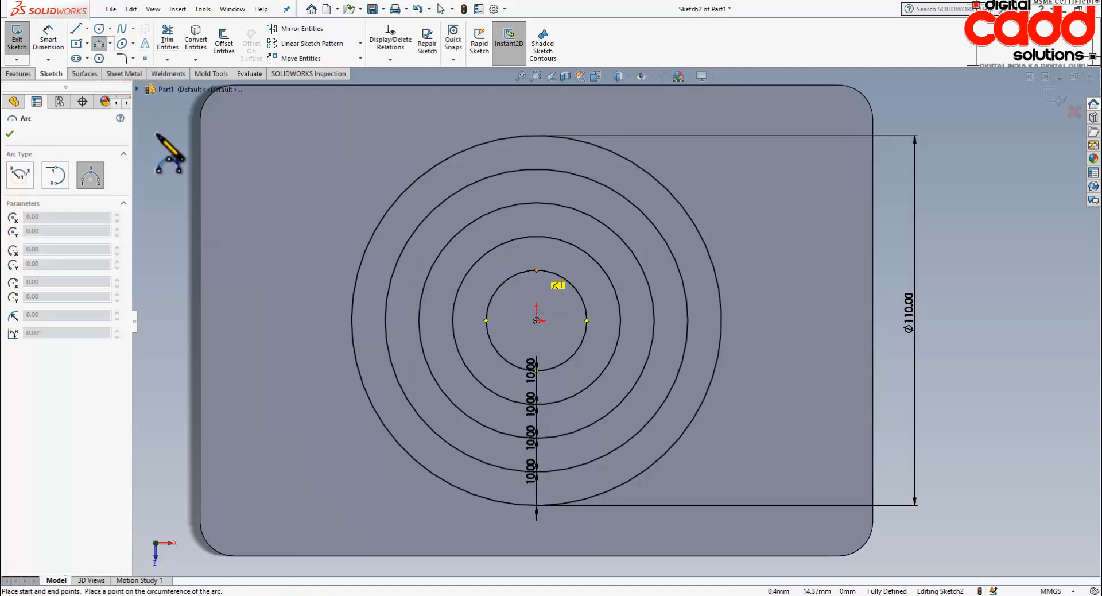
{"action": "key", "text": "Escape"}
Offset the 30 mm diameter innermost circle inward by 10 mm to form the small central circle
{"action": "left_click", "coordinate": [224, 41]}
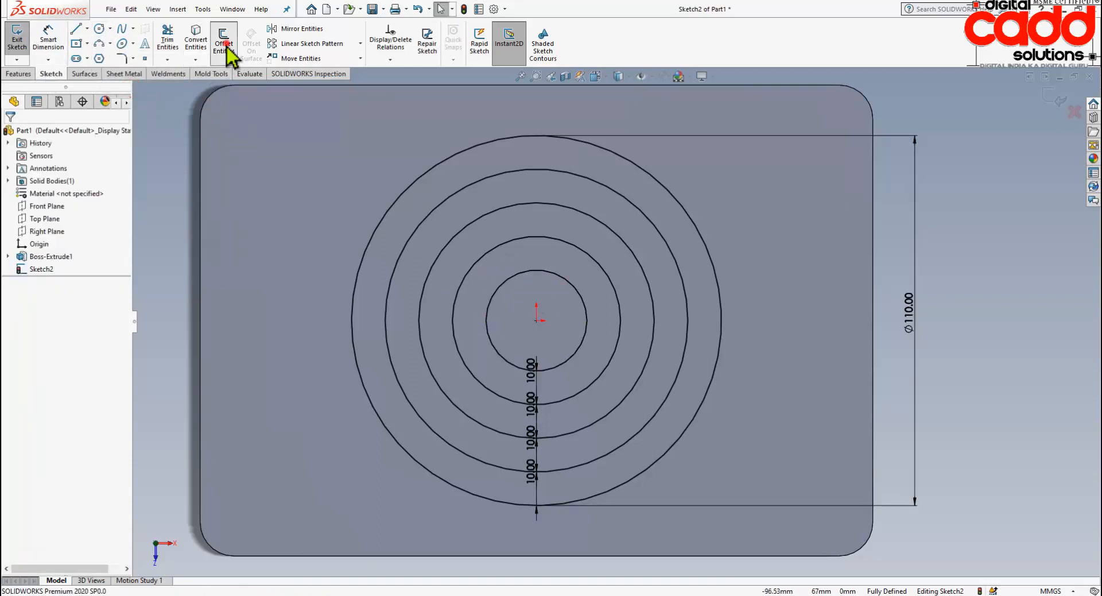
{"action": "left_click", "coordinate": [567, 285]}
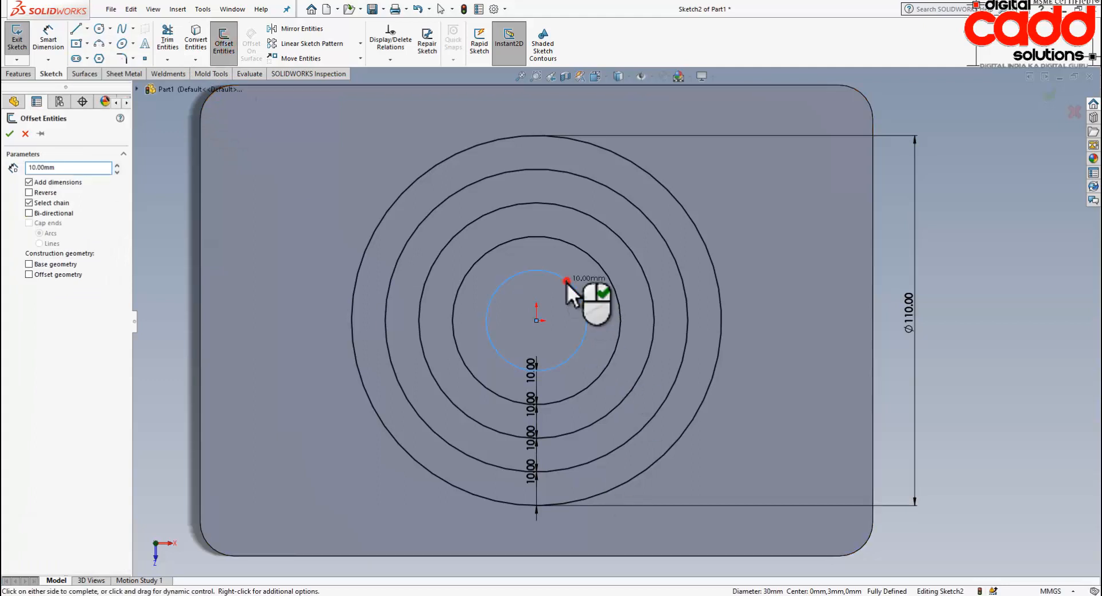
{"action": "left_click", "coordinate": [29, 192]}
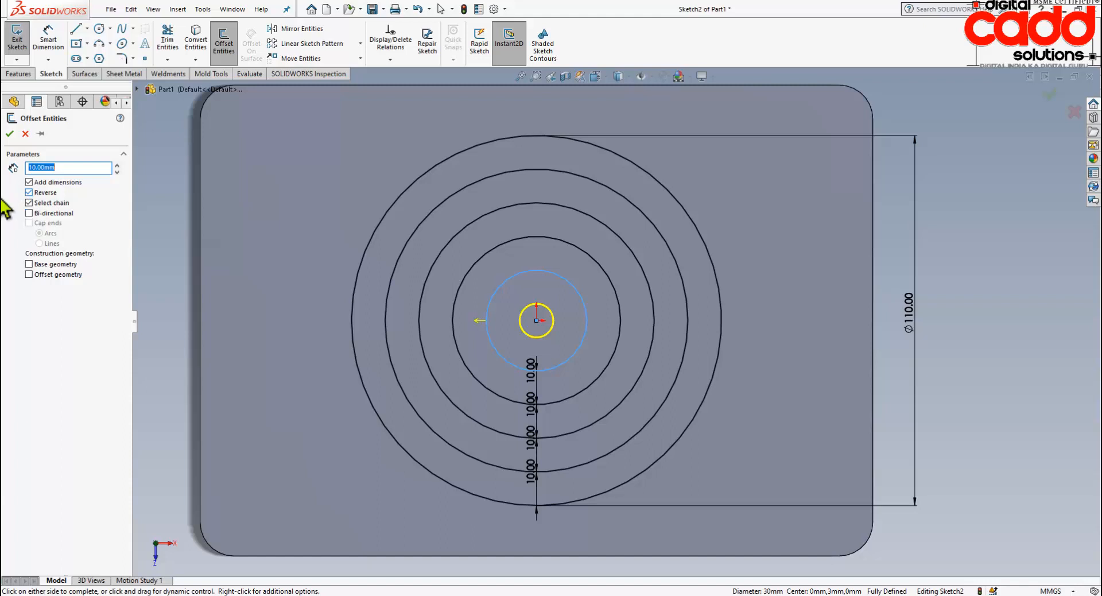
{"action": "left_click", "coordinate": [10, 134]}
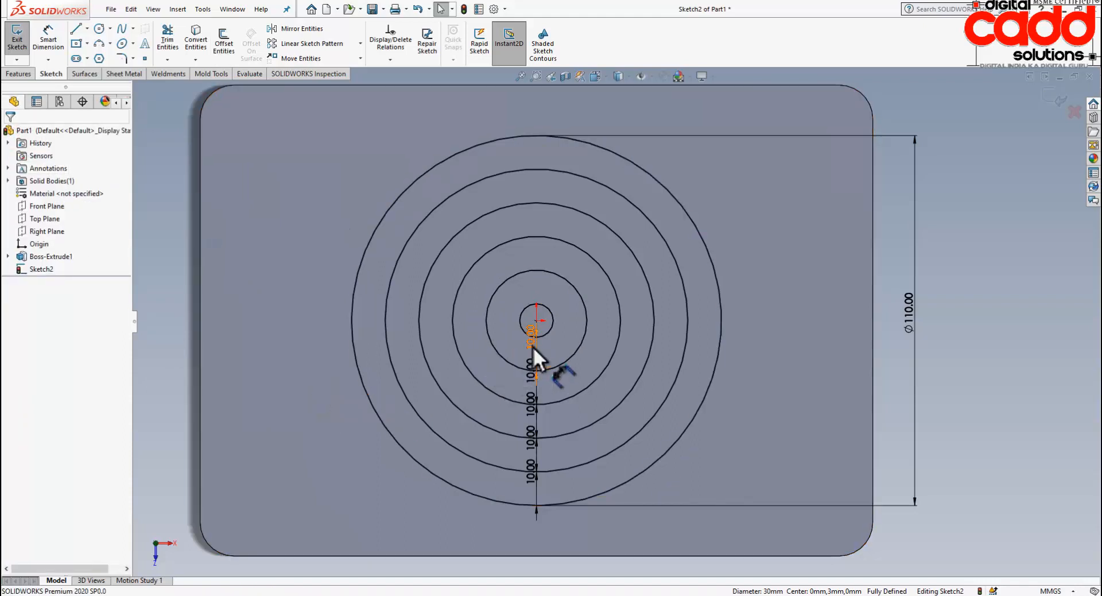
Move the five 10 mm offset dimensions away from the vertical centreline and space them apart below and left of the centre
{"action": "left_click_drag", "start_coordinate": [533, 345], "coordinate": [418, 519]}
{"action": "left_click", "coordinate": [539, 375]}
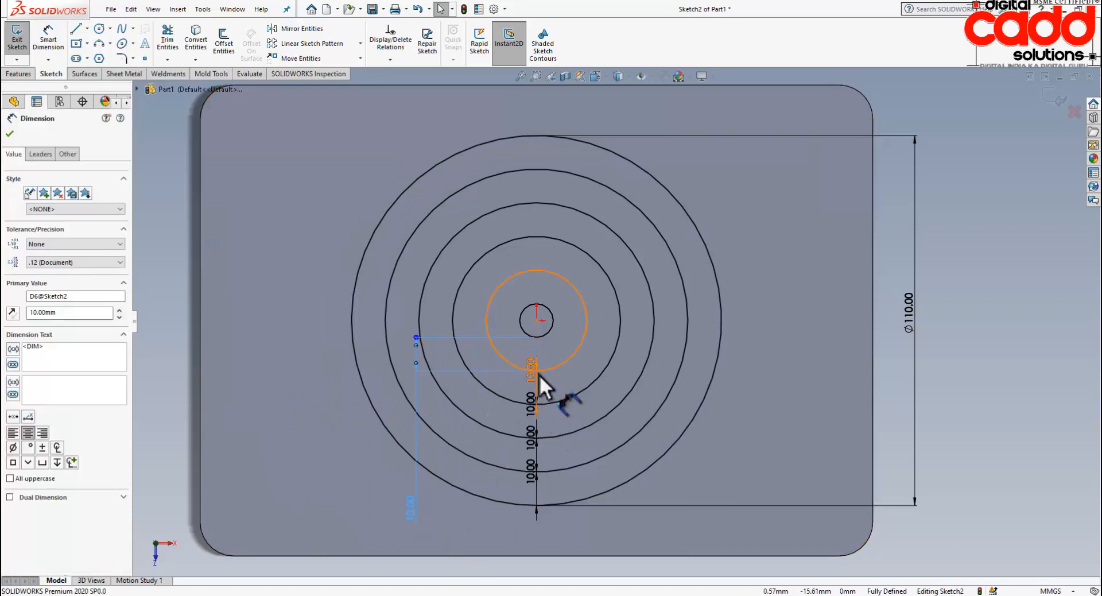
{"action": "left_click_drag", "start_coordinate": [539, 374], "coordinate": [435, 504]}
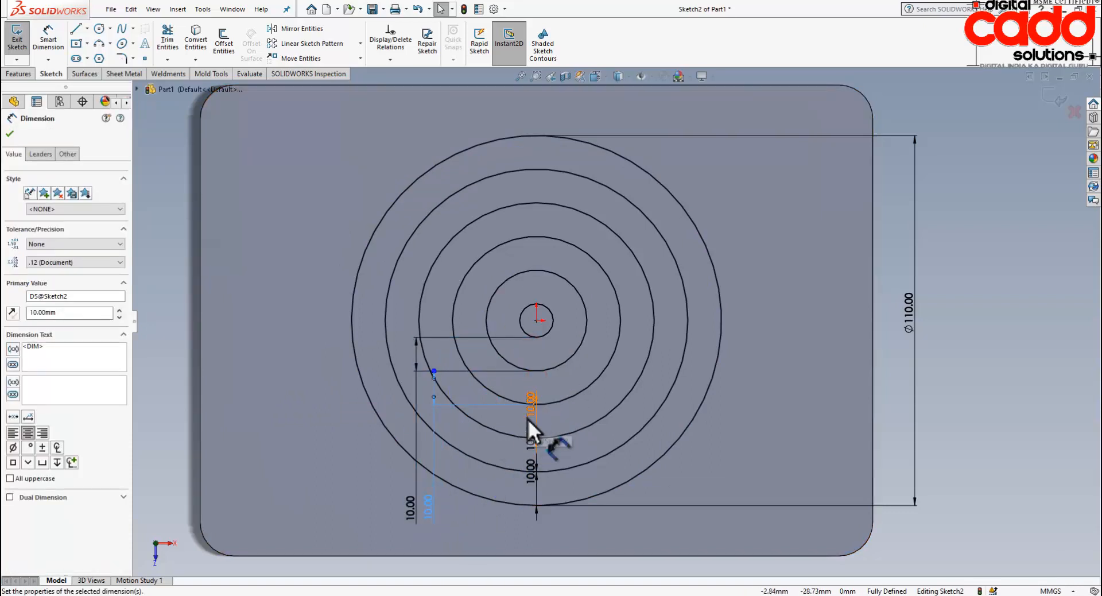
{"action": "left_click_drag", "start_coordinate": [528, 418], "coordinate": [449, 532]}
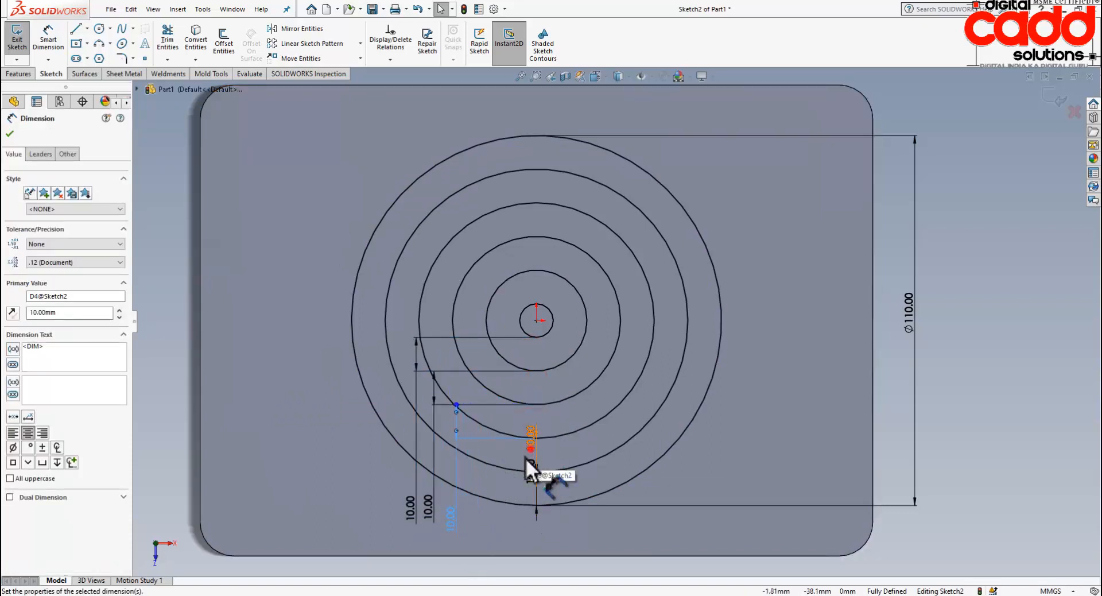
{"action": "left_click_drag", "start_coordinate": [526, 457], "coordinate": [510, 527]}
{"action": "left_click_drag", "start_coordinate": [528, 484], "coordinate": [507, 538]}
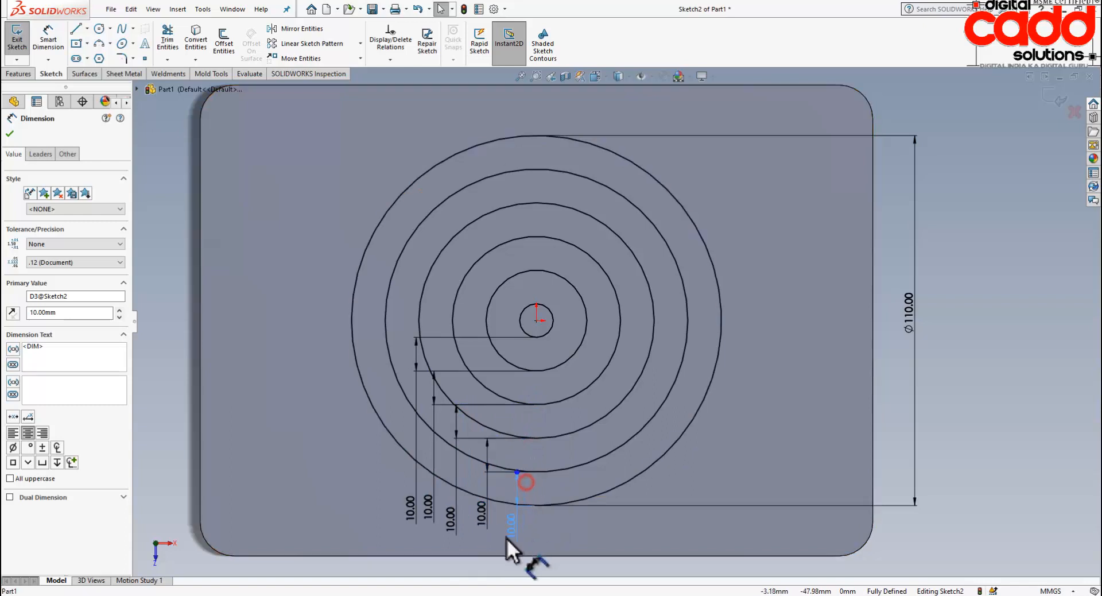
{"action": "left_click", "coordinate": [1031, 334]}
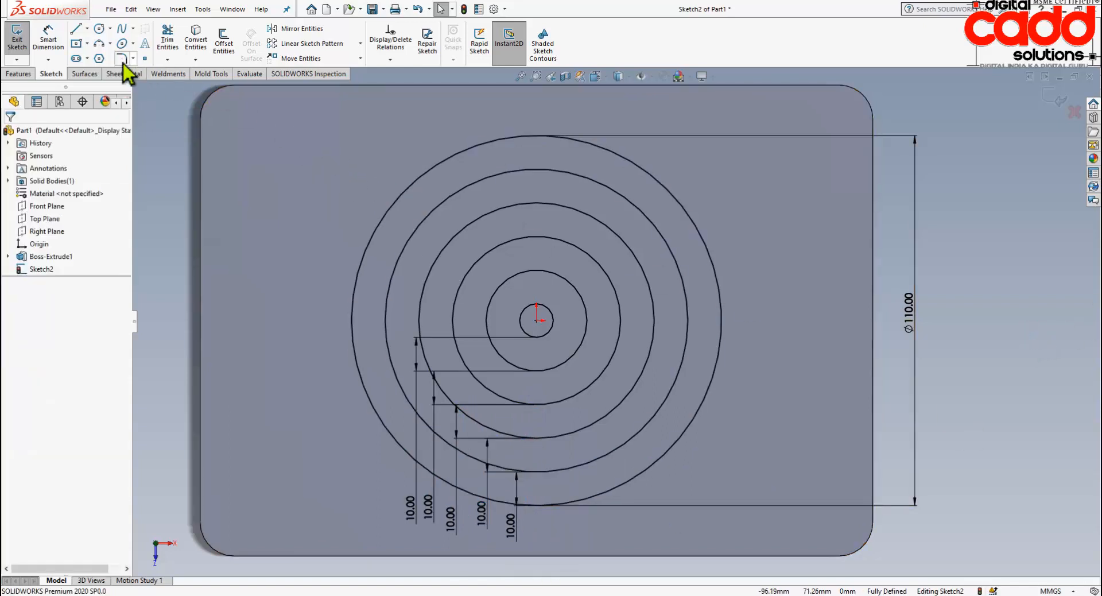
Try a three-point arc from the outer circle's top point to the top of the smallest circle, bulging left, and undo it
{"action": "left_click", "coordinate": [101, 43]}
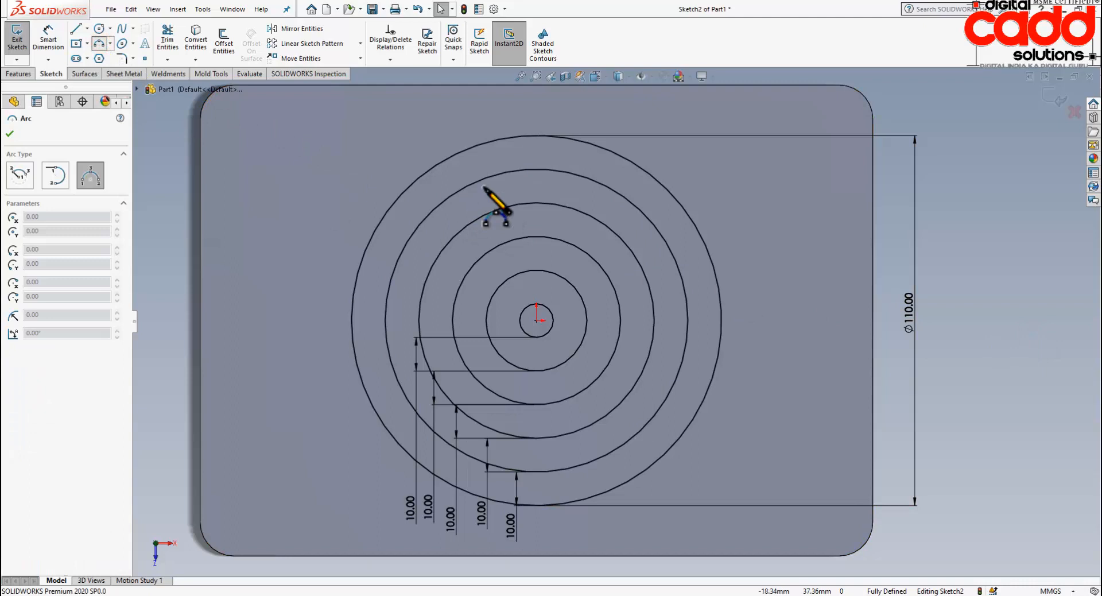
{"action": "left_click", "coordinate": [537, 136]}
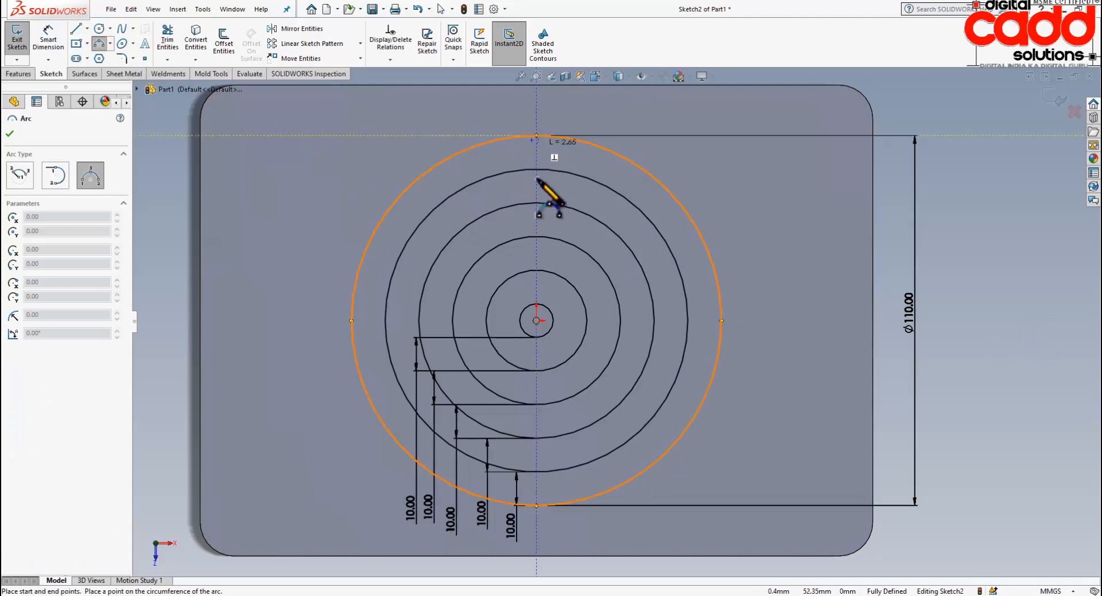
{"action": "left_click", "coordinate": [537, 303]}
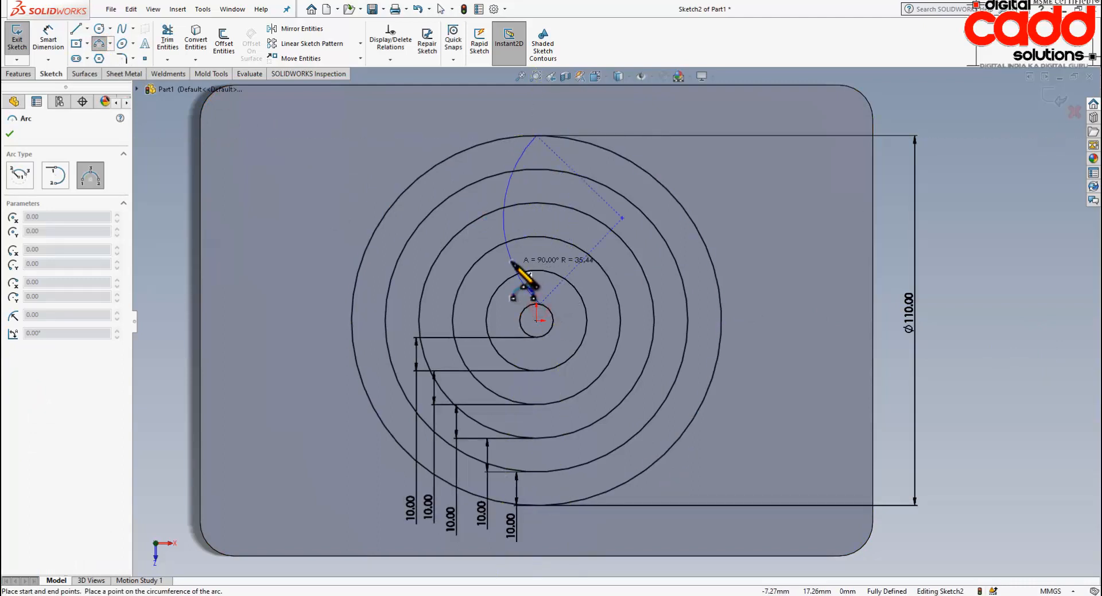
{"action": "left_click", "coordinate": [511, 262]}
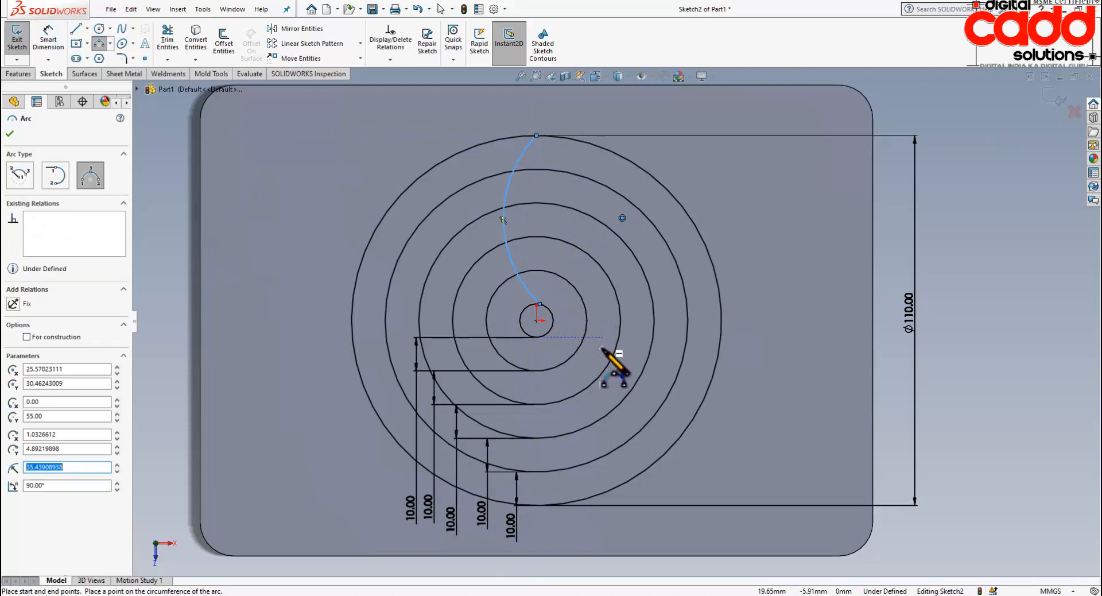
{"action": "key", "text": "ctrl+z"}
Draw a left-bulging 90° three-point arc, radius about 38.9 mm, from the outer circle's top point to just beside the origin
{"action": "left_click", "coordinate": [99, 43]}
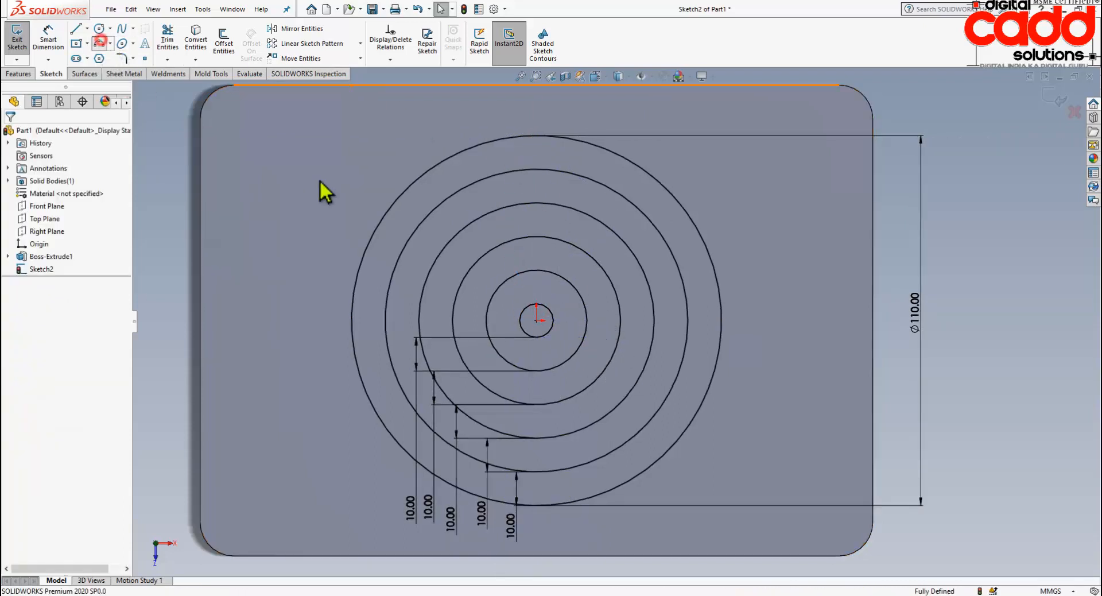
{"action": "left_click", "coordinate": [536, 136]}
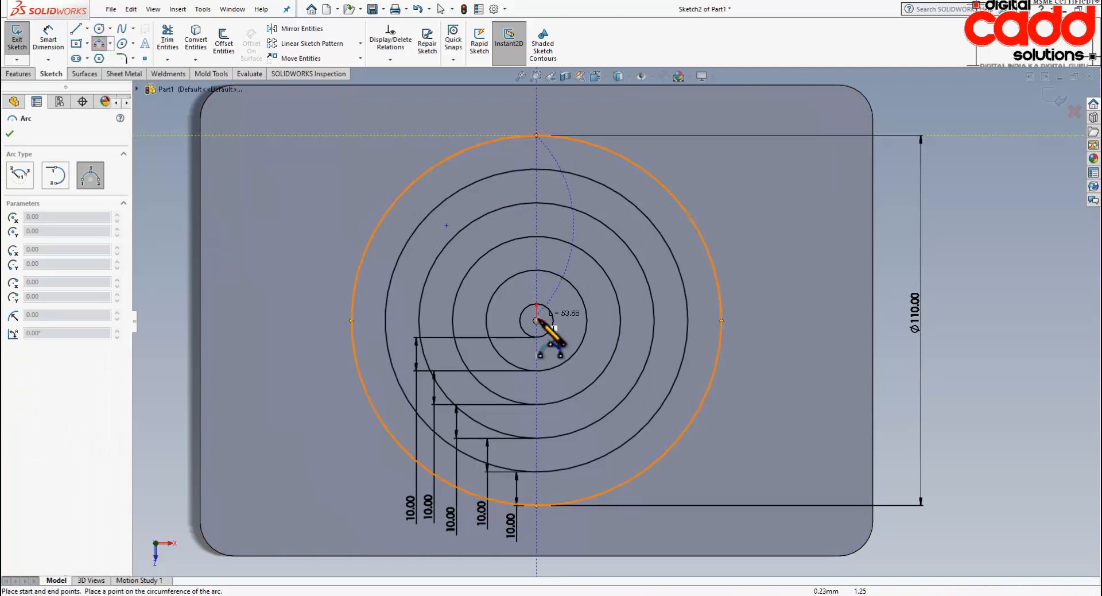
{"action": "left_click", "coordinate": [536, 319]}
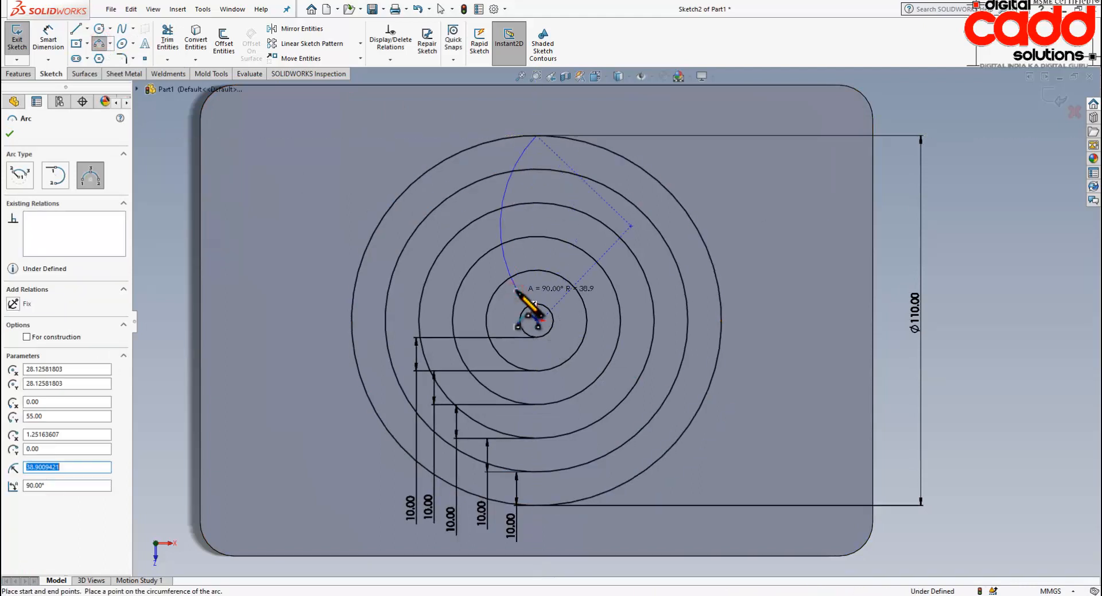
{"action": "key", "text": "Escape"}
Merge the arc's inner endpoint with the origin at the centre of the concentric circles
{"action": "scroll", "coordinate": [539, 314], "scroll_direction": "down", "scroll_amount": 4}
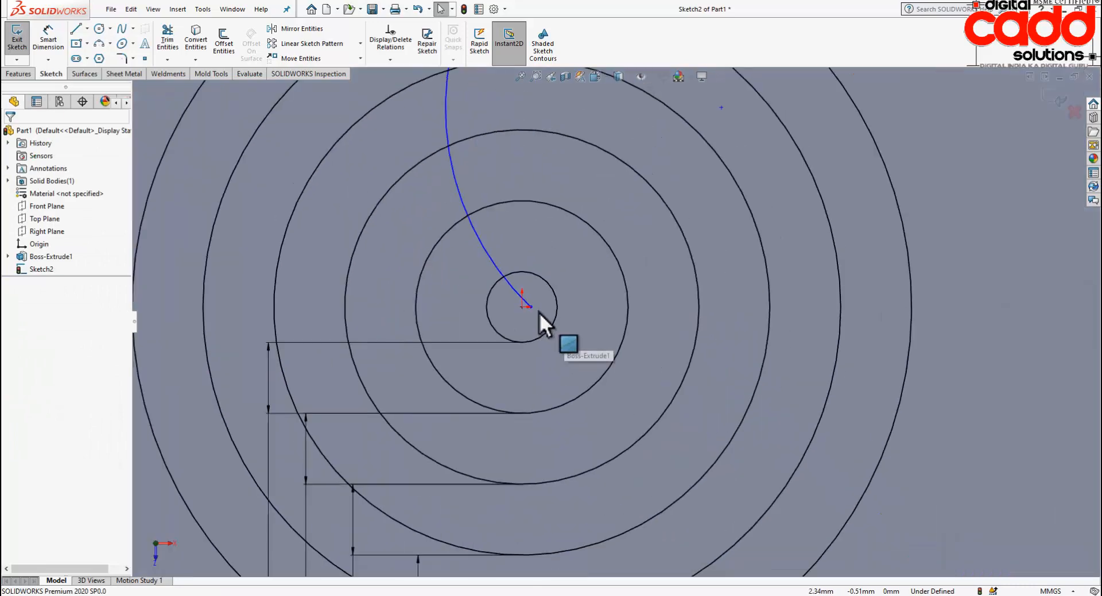
{"action": "left_click", "coordinate": [540, 307]}
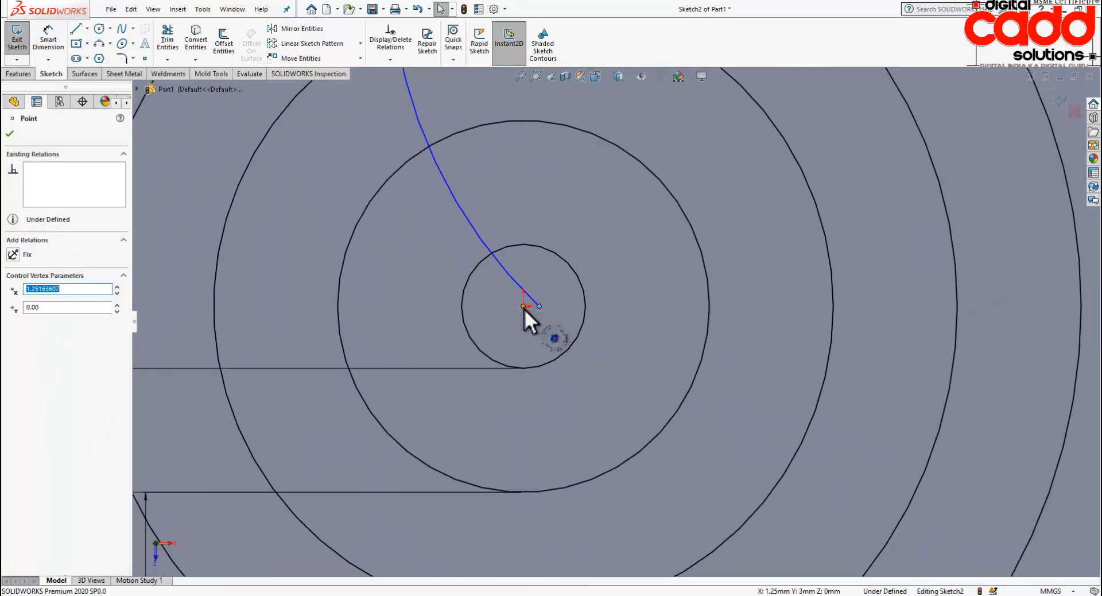
{"action": "left_click", "coordinate": [523, 306], "text": "ctrl"}
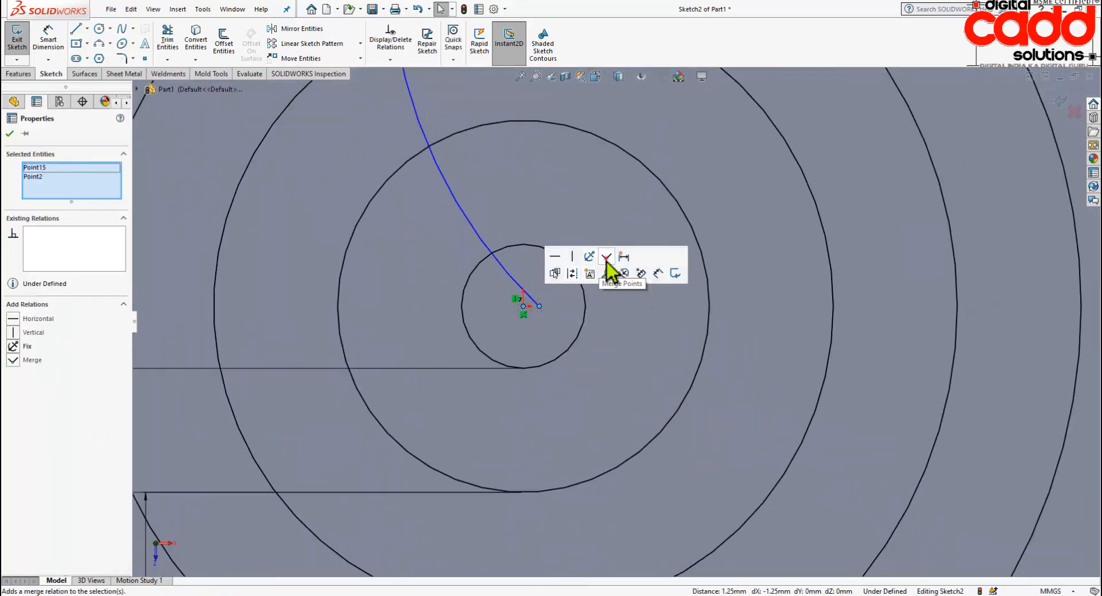
{"action": "left_click", "coordinate": [607, 256]}
{"action": "scroll", "coordinate": [566, 335], "scroll_direction": "up", "scroll_amount": 2}
{"action": "scroll", "coordinate": [563, 336], "scroll_direction": "up", "scroll_amount": 3}
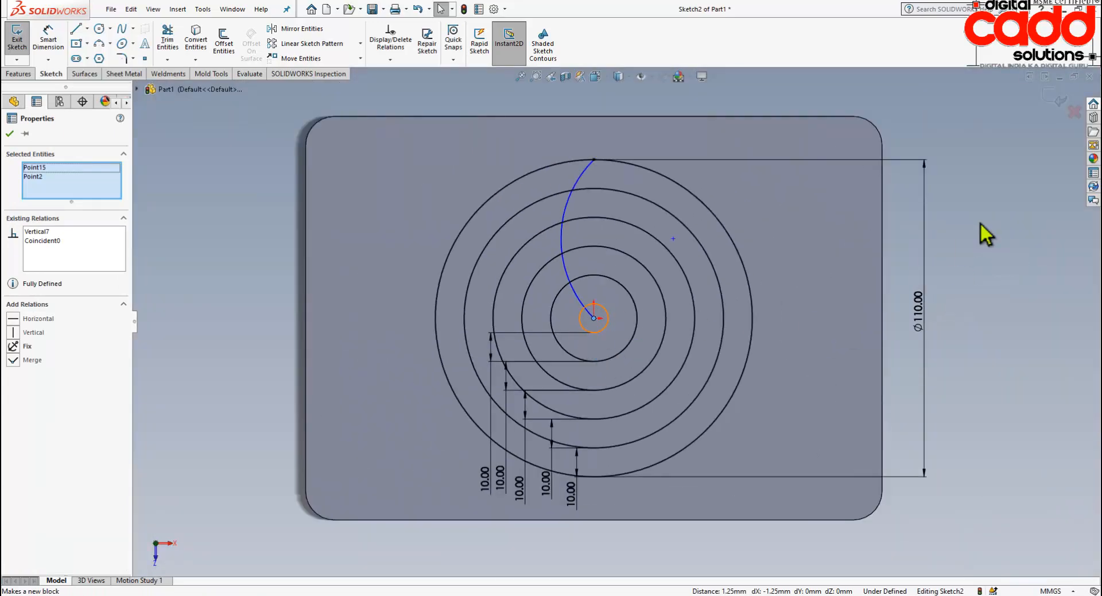
{"action": "left_click", "coordinate": [980, 222]}
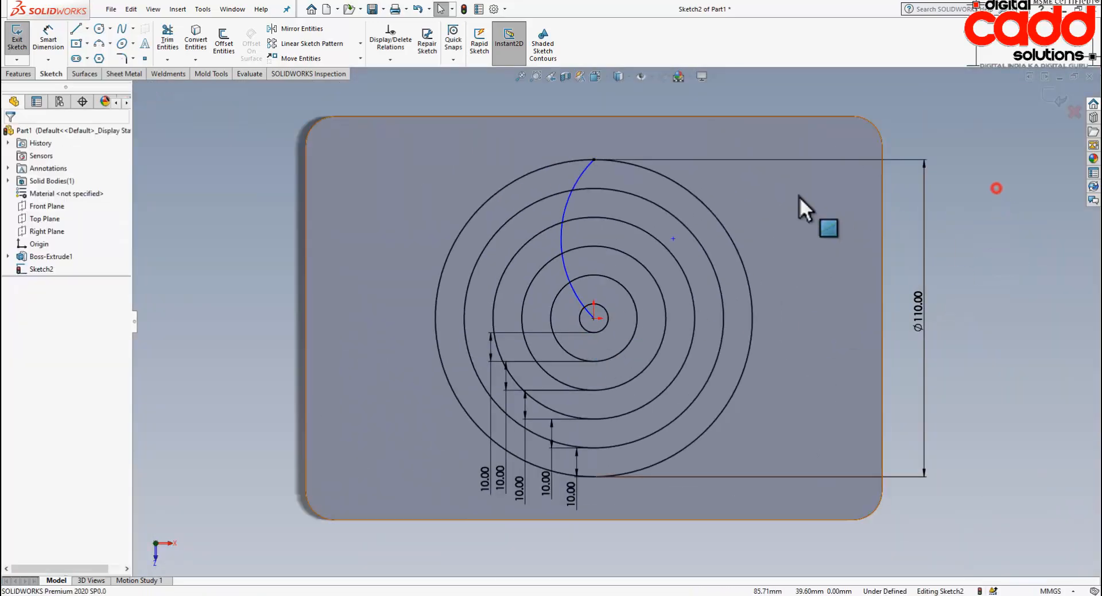
Dimension the curved arc's radius as 40 mm, placing the dimension outside the plate's upper edge
{"action": "left_click", "coordinate": [48, 40]}
{"action": "left_click", "coordinate": [576, 180]}
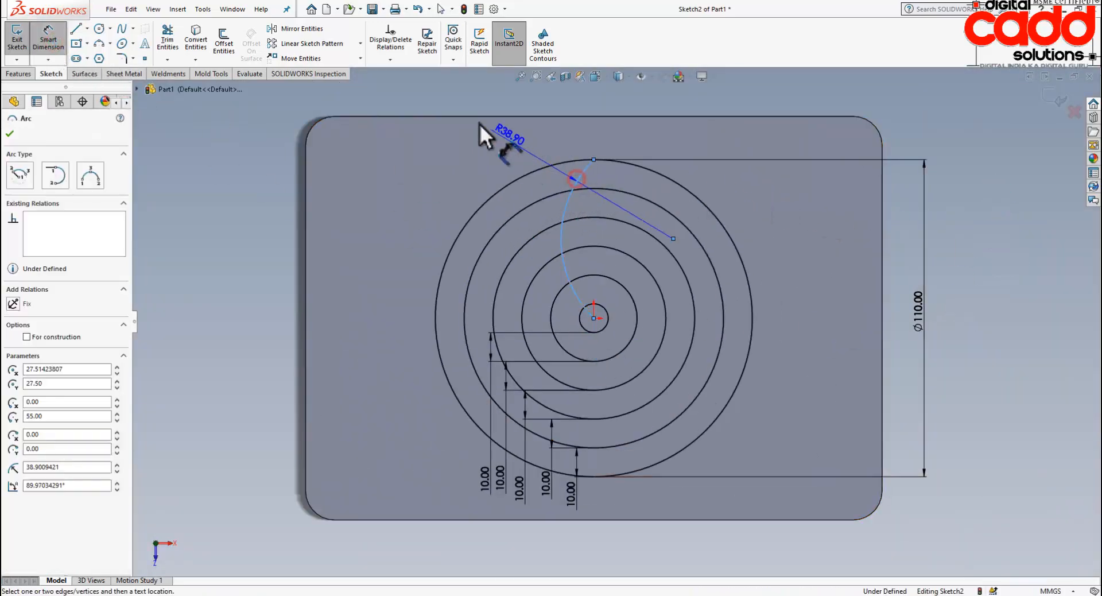
{"action": "left_click", "coordinate": [437, 96]}
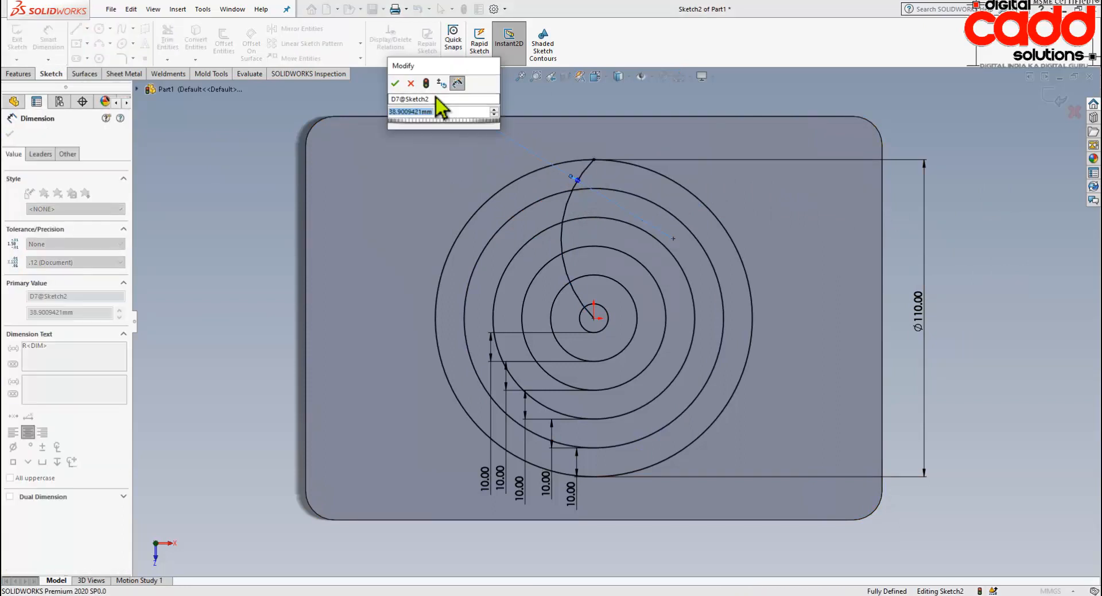
{"action": "key", "text": "Return"}
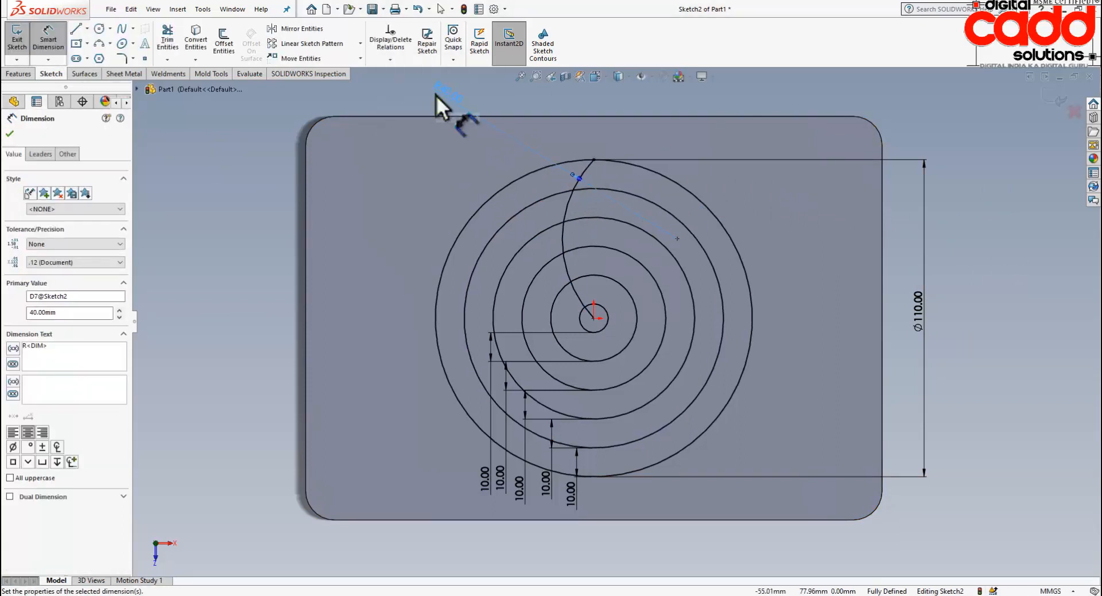
{"action": "key", "text": "Escape"}
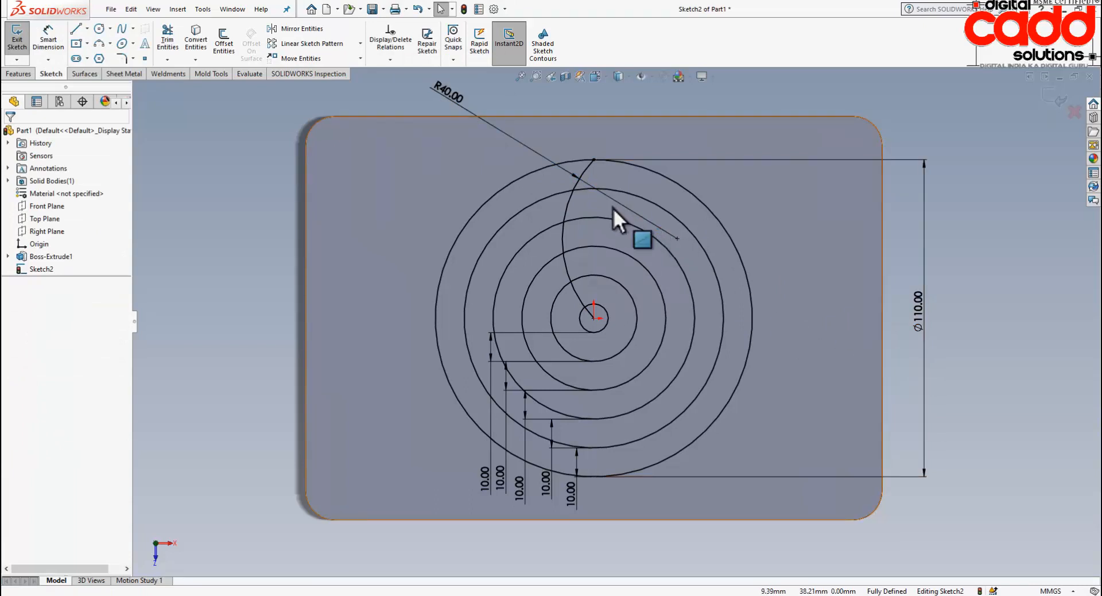
Create a circular sketch pattern of the R40 arc about the origin with 9 equally spaced instances over 360°
{"action": "left_click", "coordinate": [573, 203]}
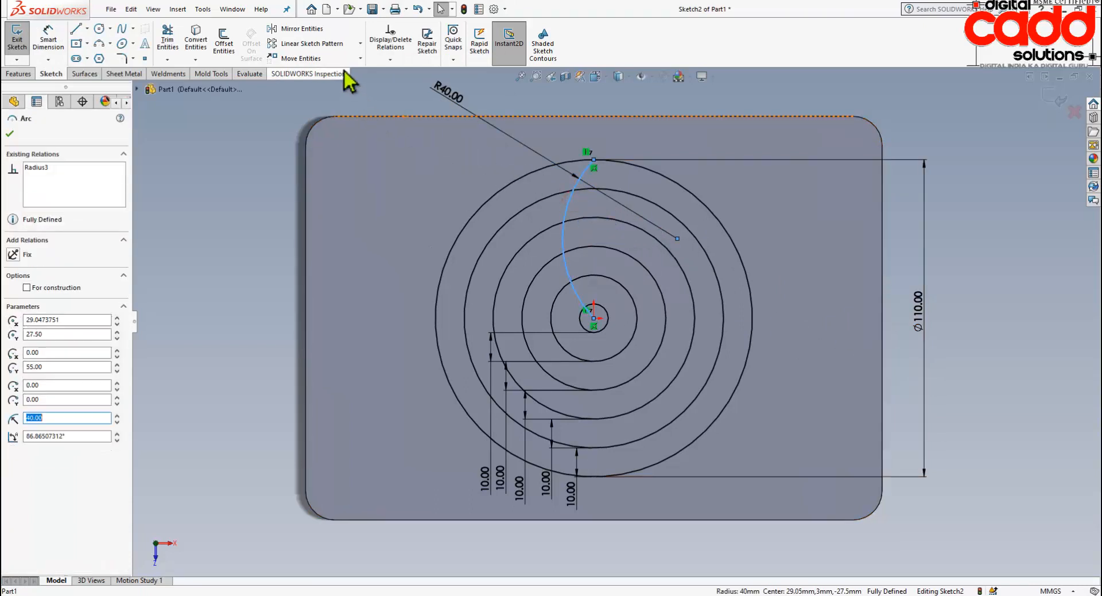
{"action": "left_click", "coordinate": [361, 44]}
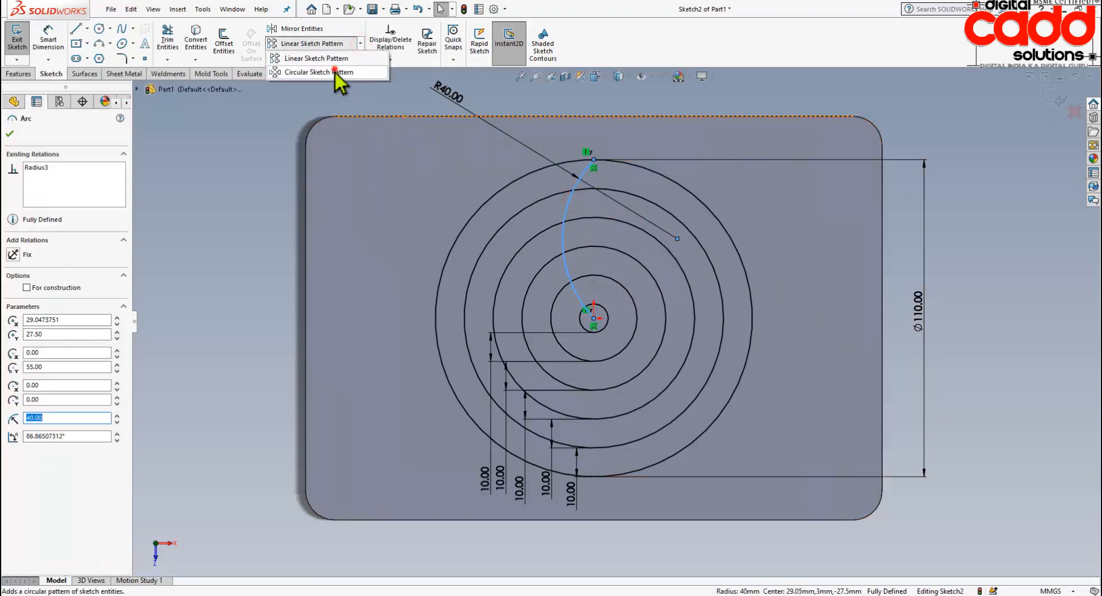
{"action": "left_click", "coordinate": [335, 70]}
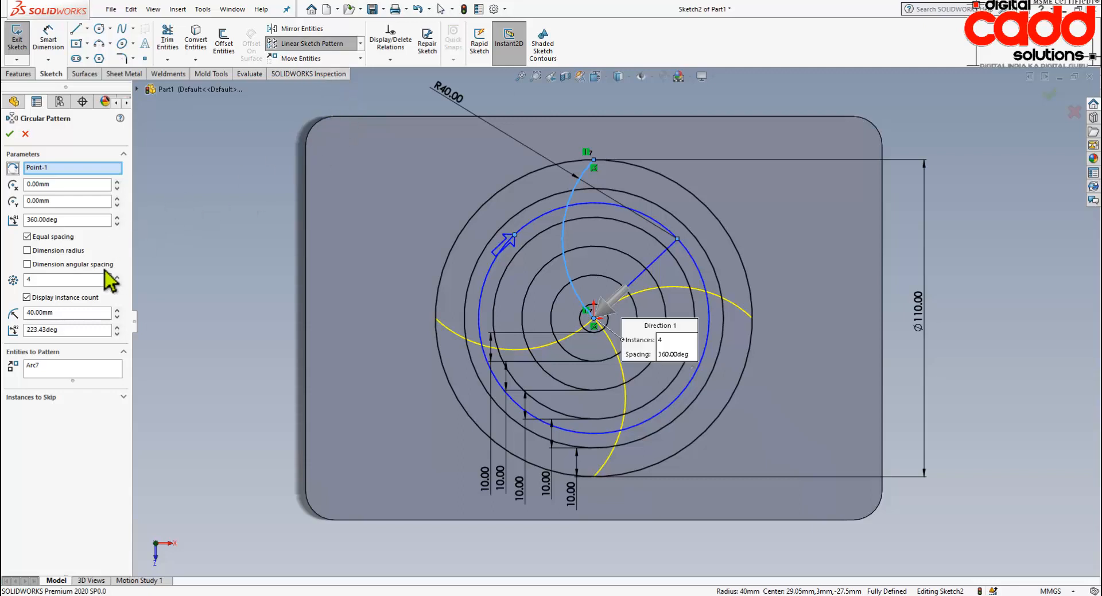
{"action": "left_click", "coordinate": [117, 277]}
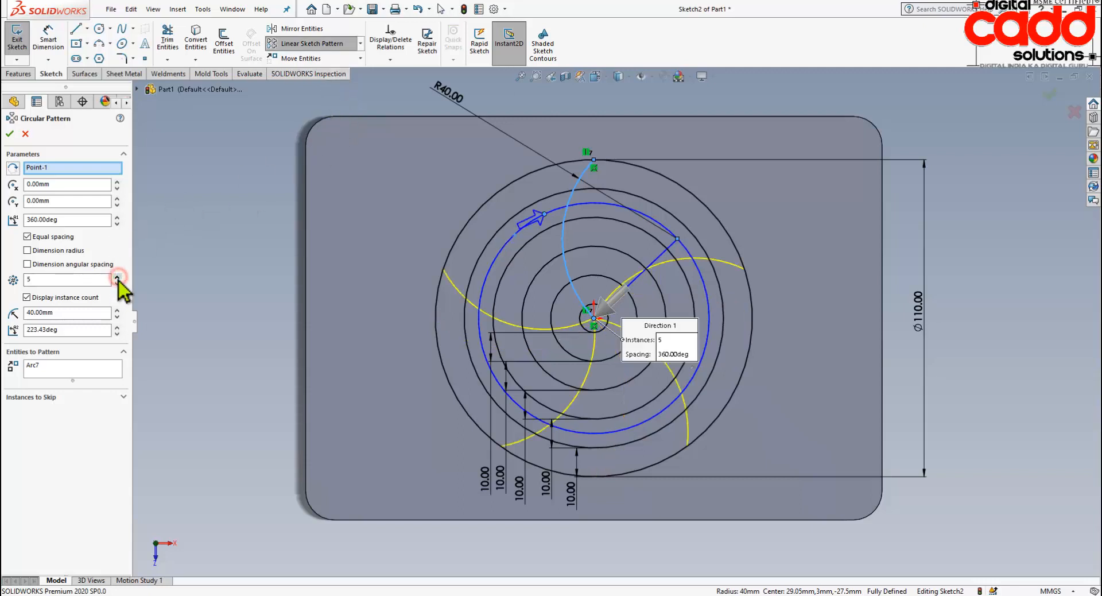
{"action": "left_click", "coordinate": [117, 277]}
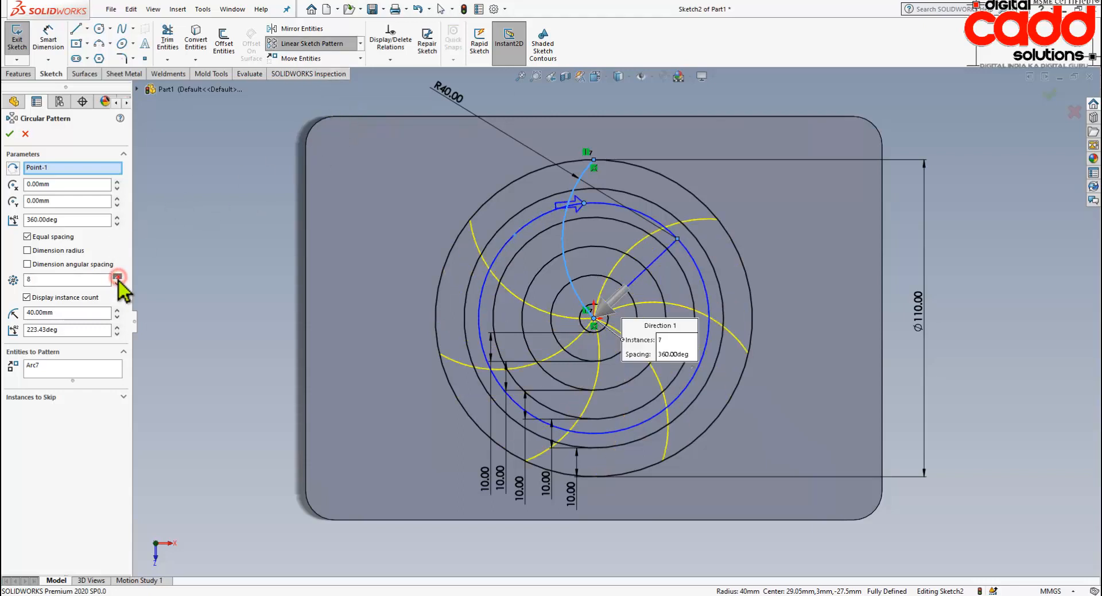
{"action": "left_click", "coordinate": [117, 278]}
{"action": "left_click", "coordinate": [117, 277]}
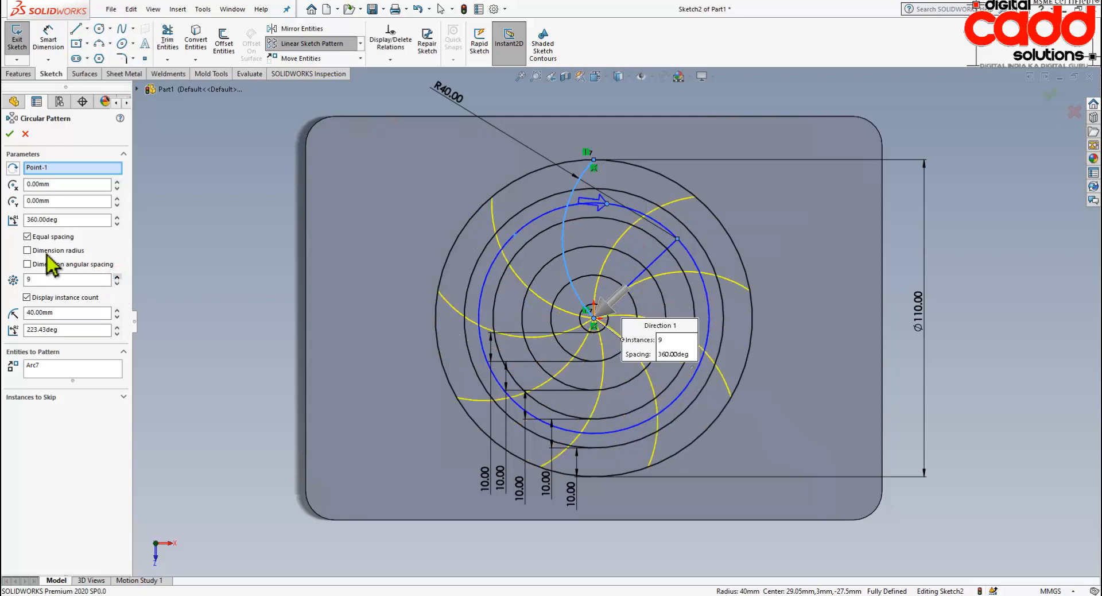
{"action": "left_click", "coordinate": [10, 134]}
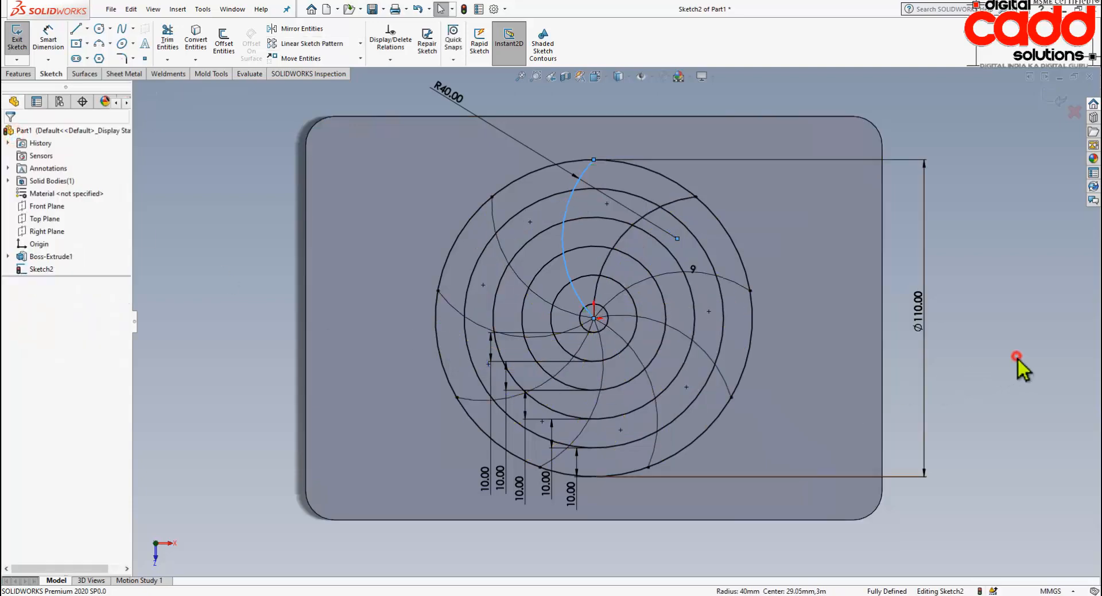
Exit the vent sketch and show the plate in a tilted isometric view
{"action": "scroll", "coordinate": [1018, 357], "scroll_direction": "down", "scroll_amount": 2}
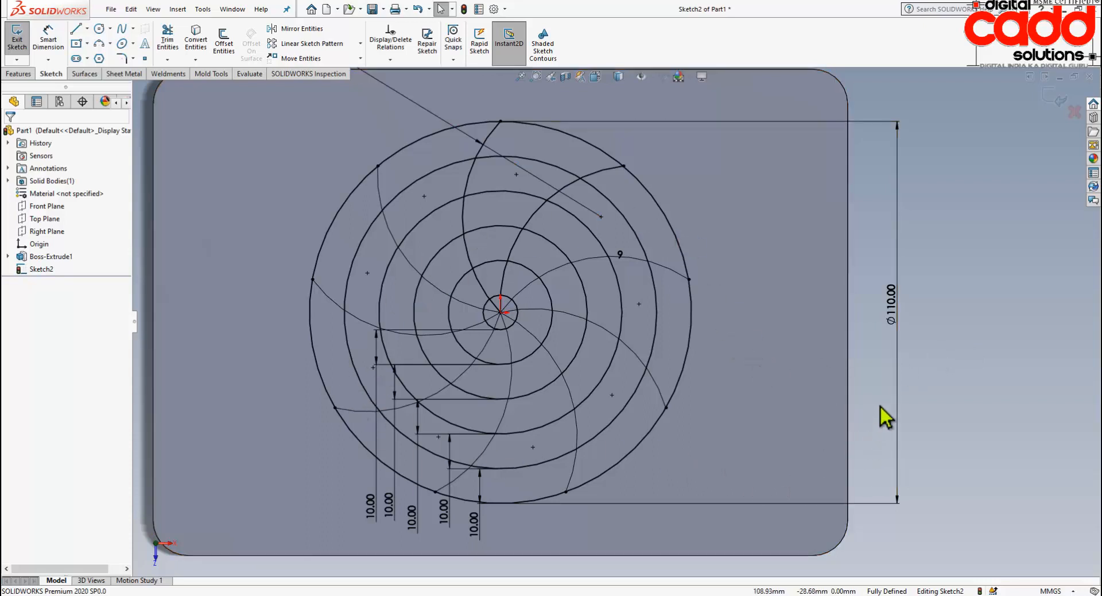
{"action": "left_click", "coordinate": [1058, 103]}
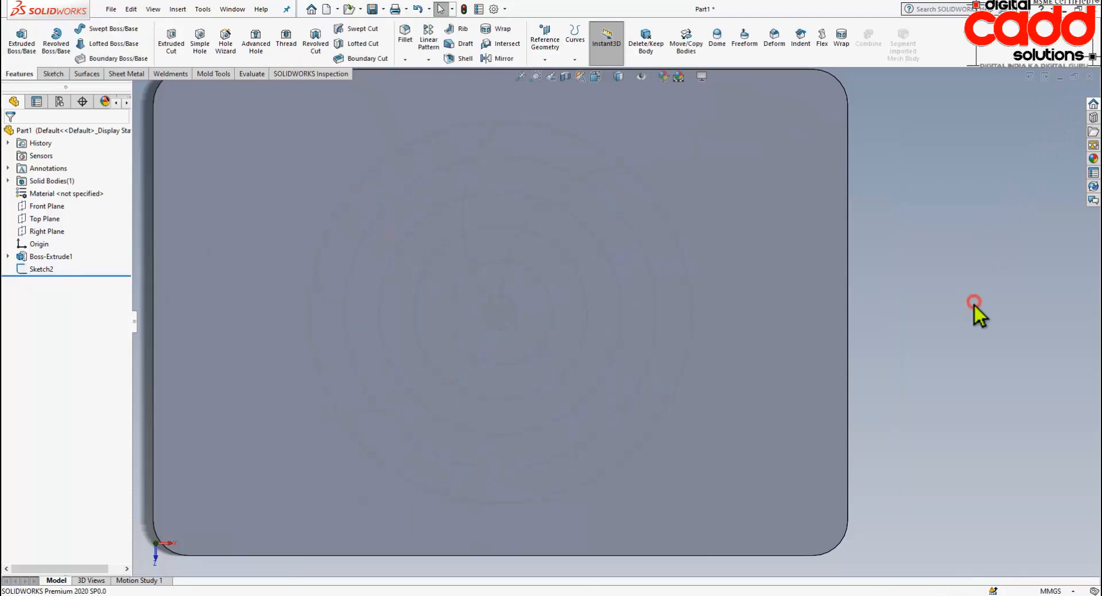
{"action": "key", "text": "space"}
{"action": "left_click", "coordinate": [1069, 310]}
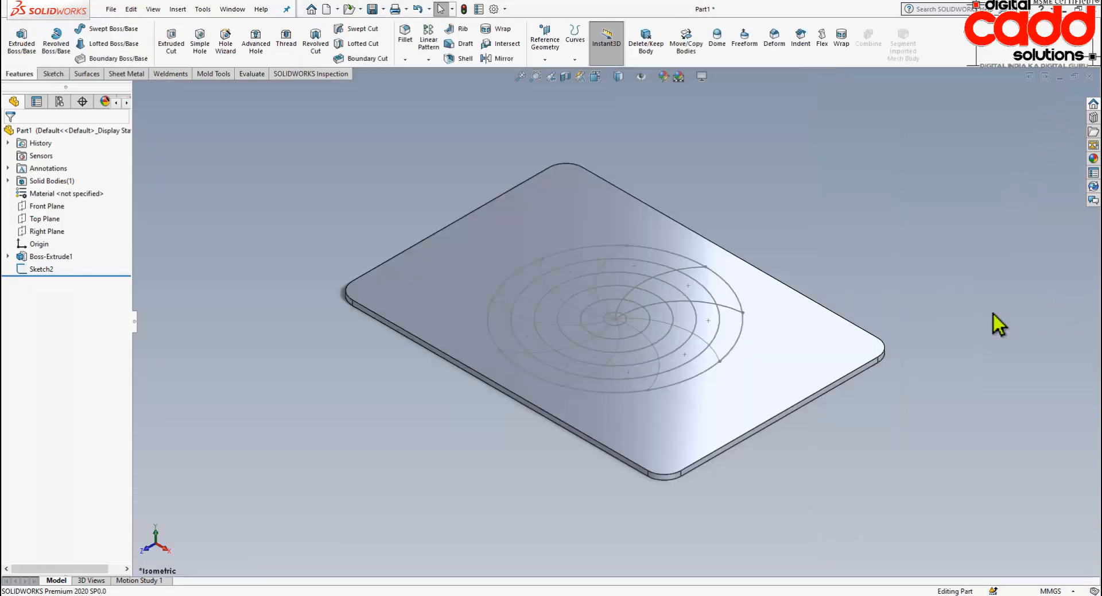
{"action": "scroll", "coordinate": [974, 320], "scroll_direction": "down", "scroll_amount": 2}
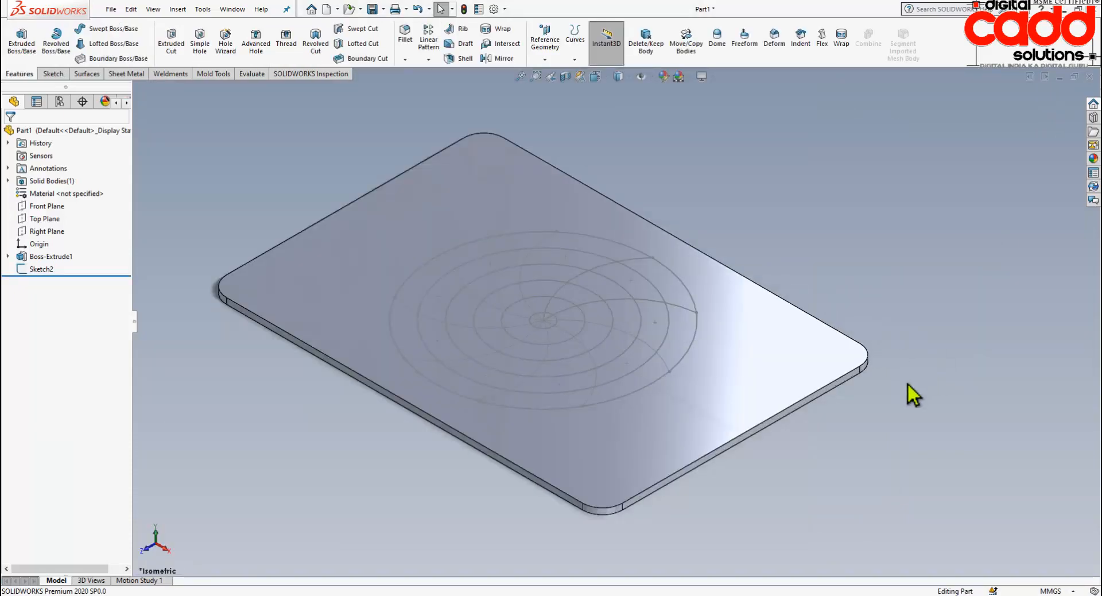
{"action": "middle_click_drag", "start_coordinate": [908, 383], "coordinate": [927, 465]}
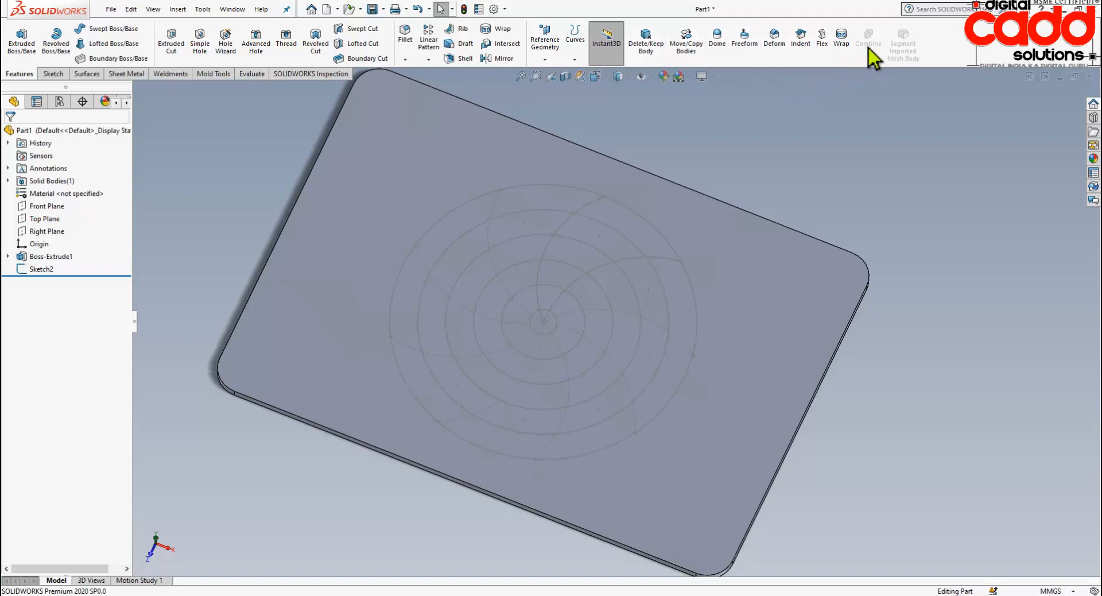
{"action": "left_click", "coordinate": [178, 9]}
{"action": "mouse_move", "coordinate": [229, 82]}
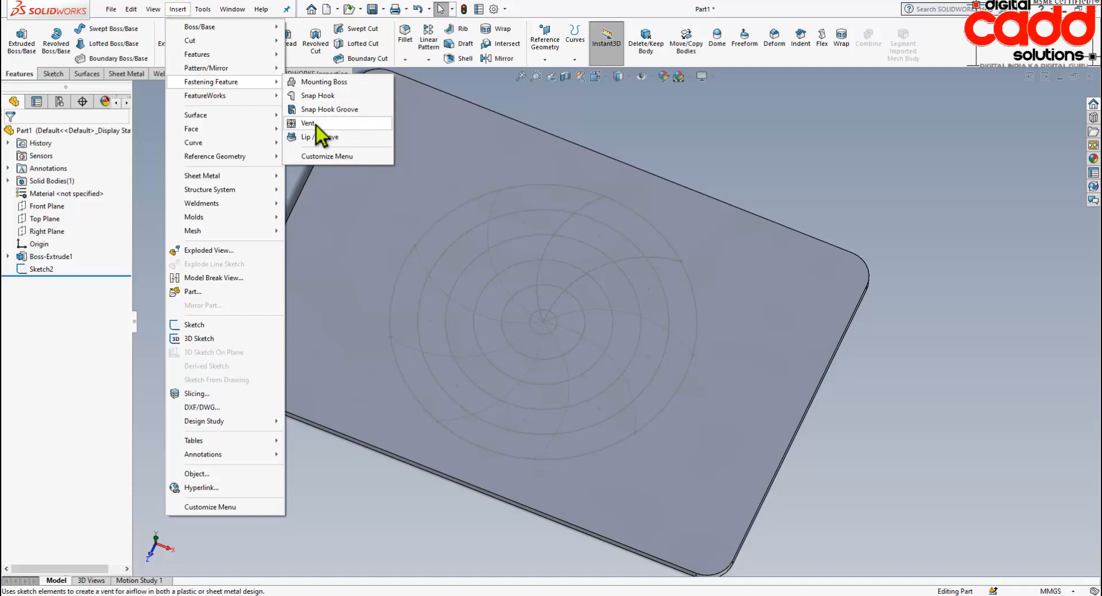
{"action": "left_click", "coordinate": [837, 95]}
Customize the Features toolbar by adding the Fastening Feature commands Vent, Lip/Groove, Snap Hook Groove, Mounting Boss and Snap Hook
{"action": "left_click", "coordinate": [505, 9]}
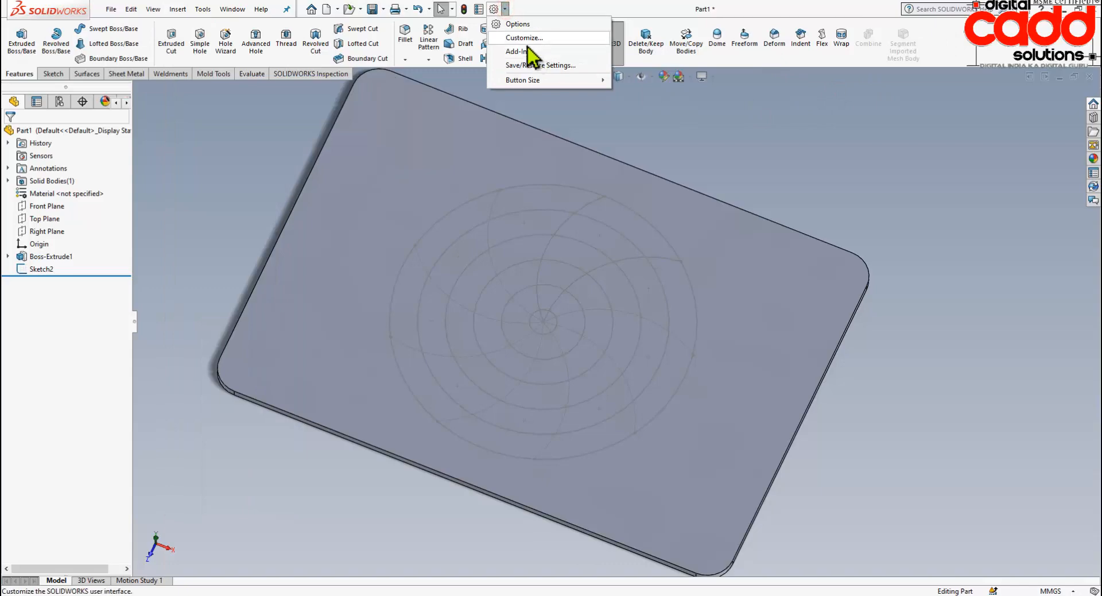
{"action": "left_click", "coordinate": [527, 39]}
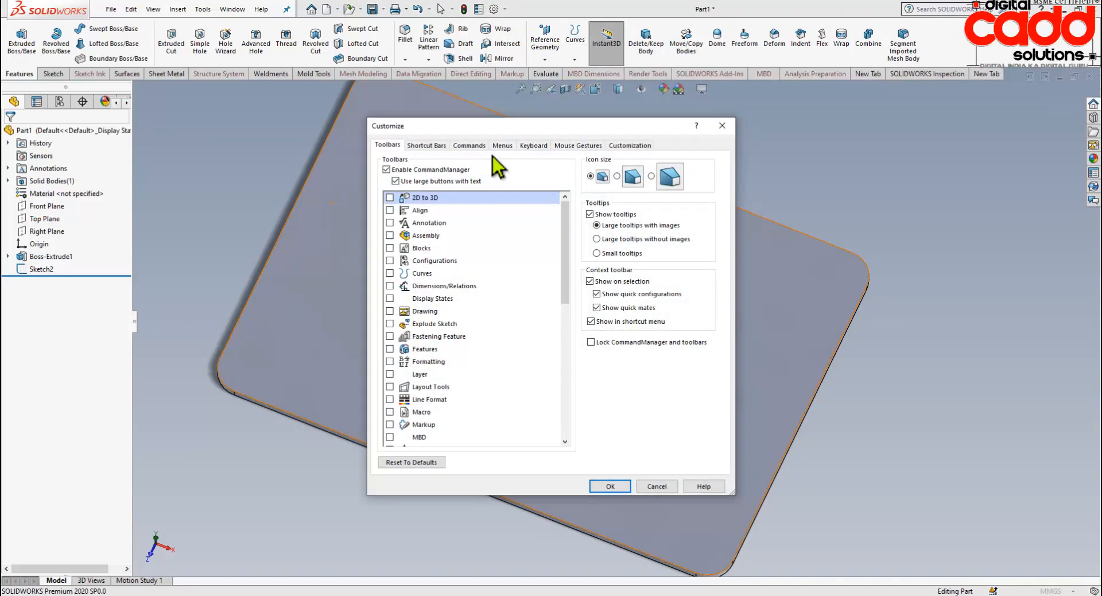
{"action": "left_click", "coordinate": [471, 146]}
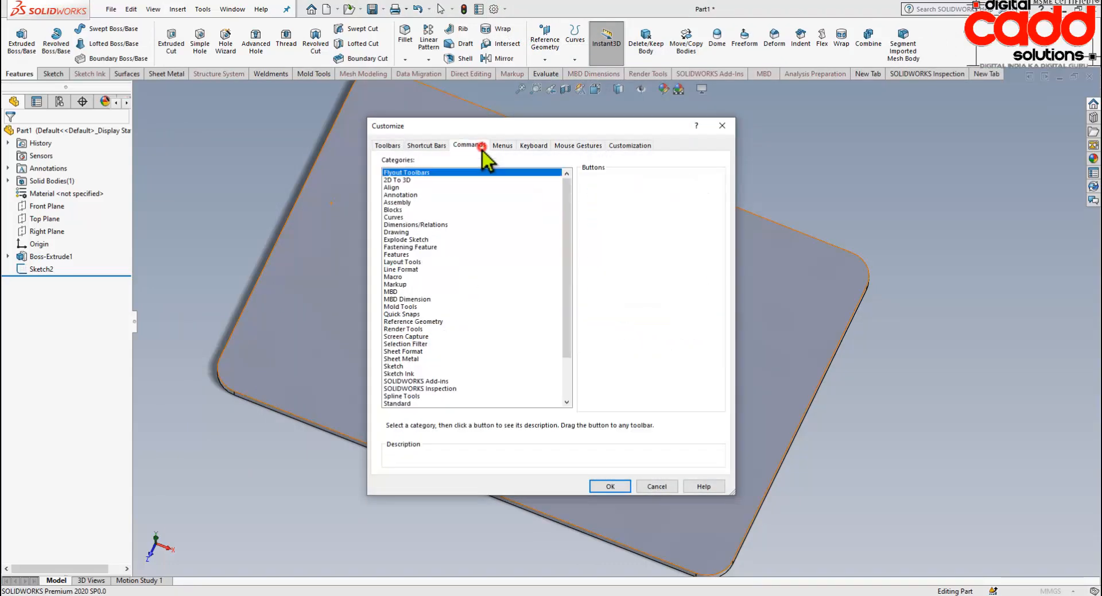
{"action": "left_click", "coordinate": [422, 248]}
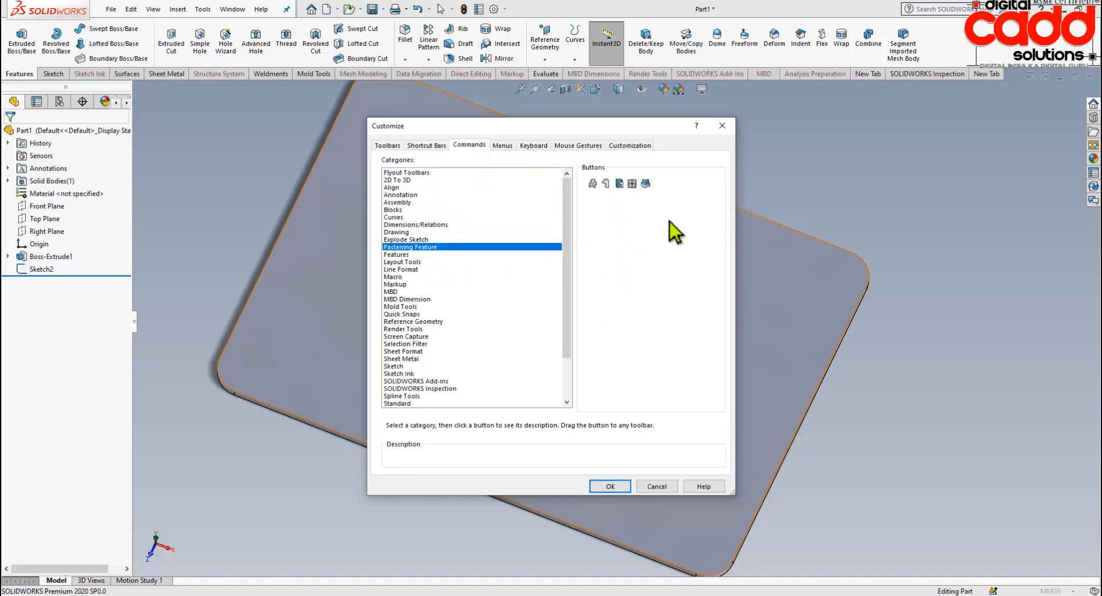
{"action": "left_click", "coordinate": [645, 184]}
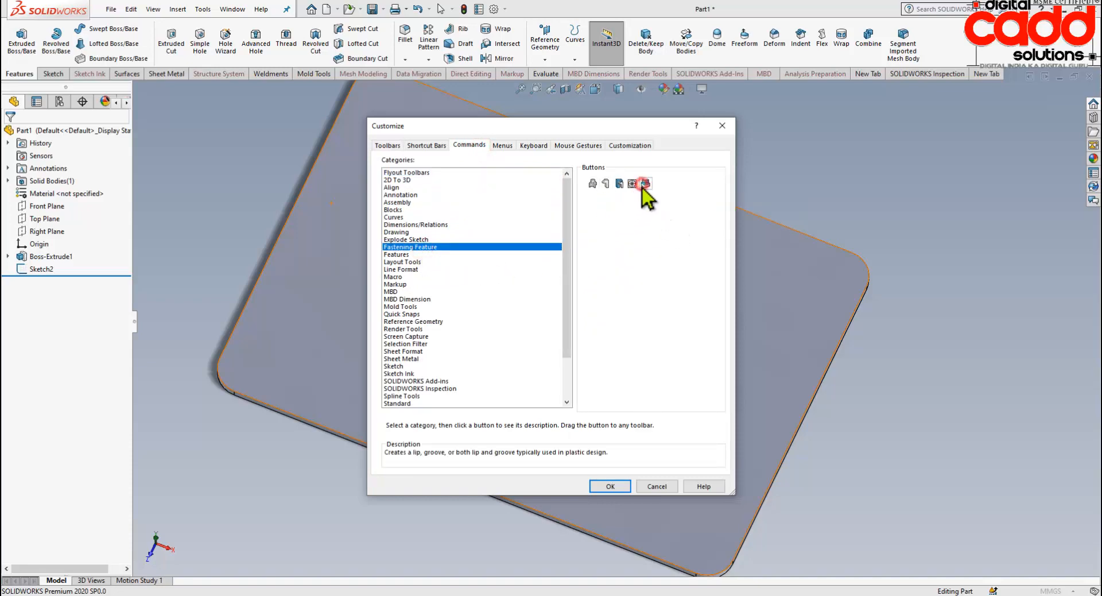
{"action": "left_click_drag", "start_coordinate": [632, 183], "coordinate": [934, 48]}
{"action": "left_click_drag", "start_coordinate": [649, 184], "coordinate": [949, 43]}
{"action": "left_click_drag", "start_coordinate": [620, 184], "coordinate": [989, 51]}
{"action": "left_click_drag", "start_coordinate": [594, 183], "coordinate": [993, 80]}
{"action": "left_click_drag", "start_coordinate": [606, 182], "coordinate": [1044, 46]}
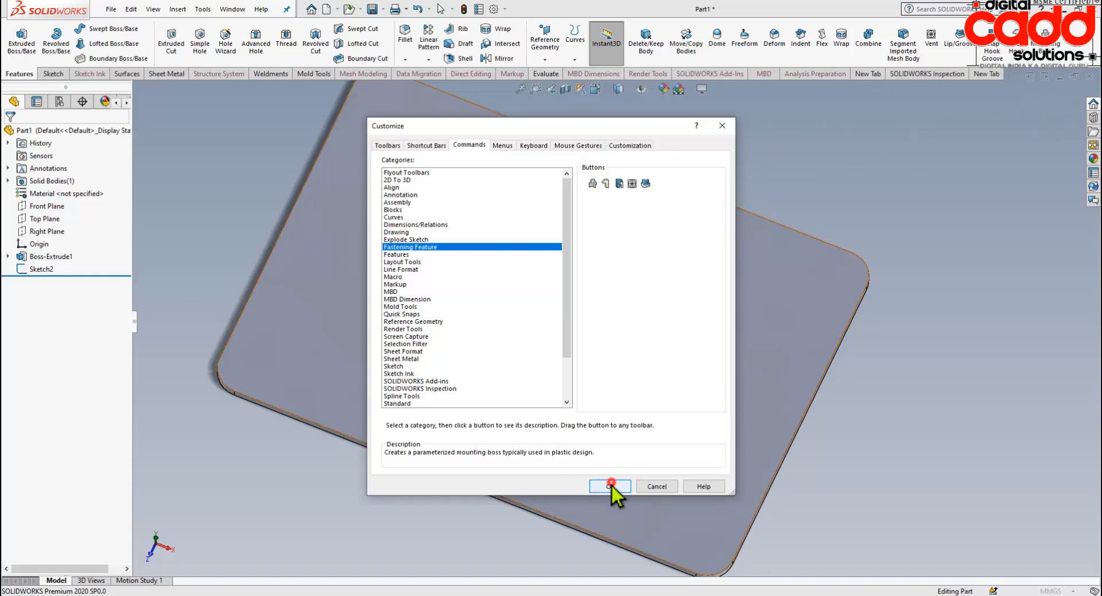
{"action": "left_click", "coordinate": [610, 486]}
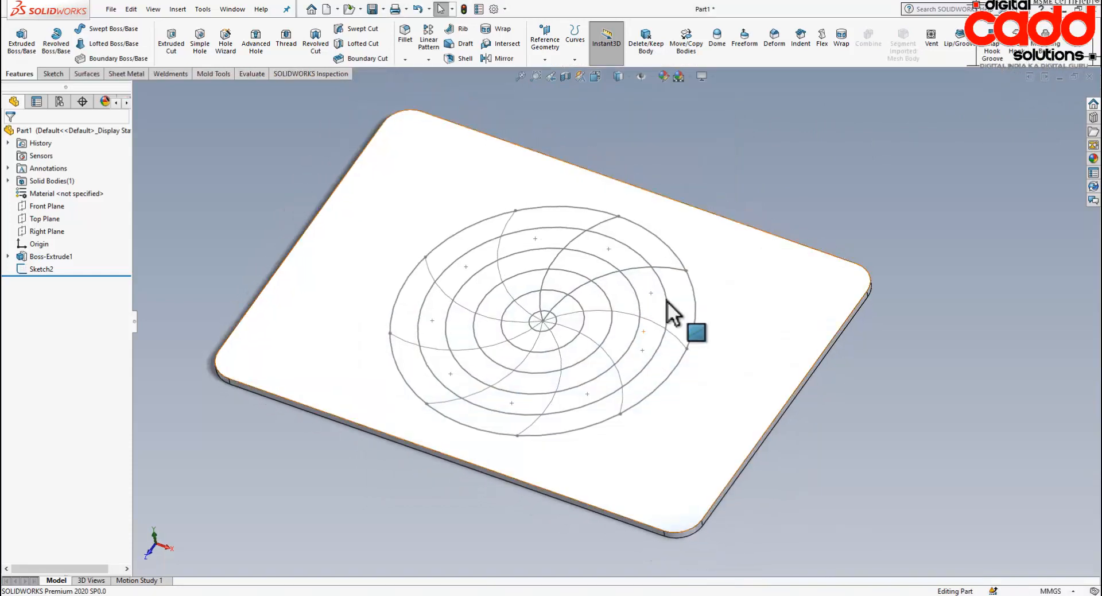
Start a Vent feature and use the outermost 110 mm circle as its boundary
{"action": "left_click", "coordinate": [932, 39]}
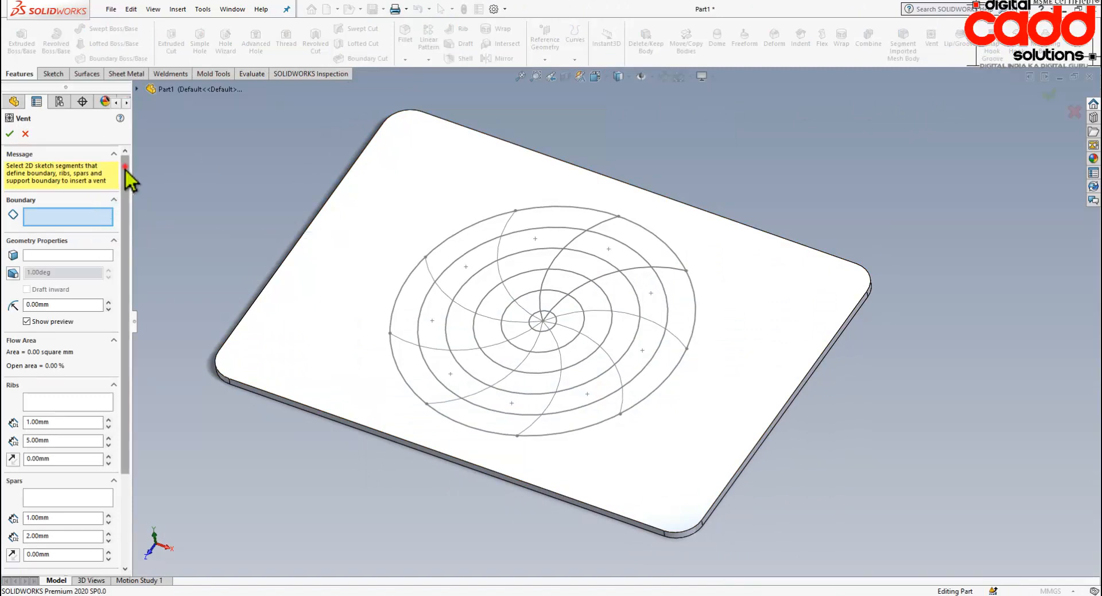
{"action": "left_click_drag", "start_coordinate": [125, 168], "coordinate": [134, 343]}
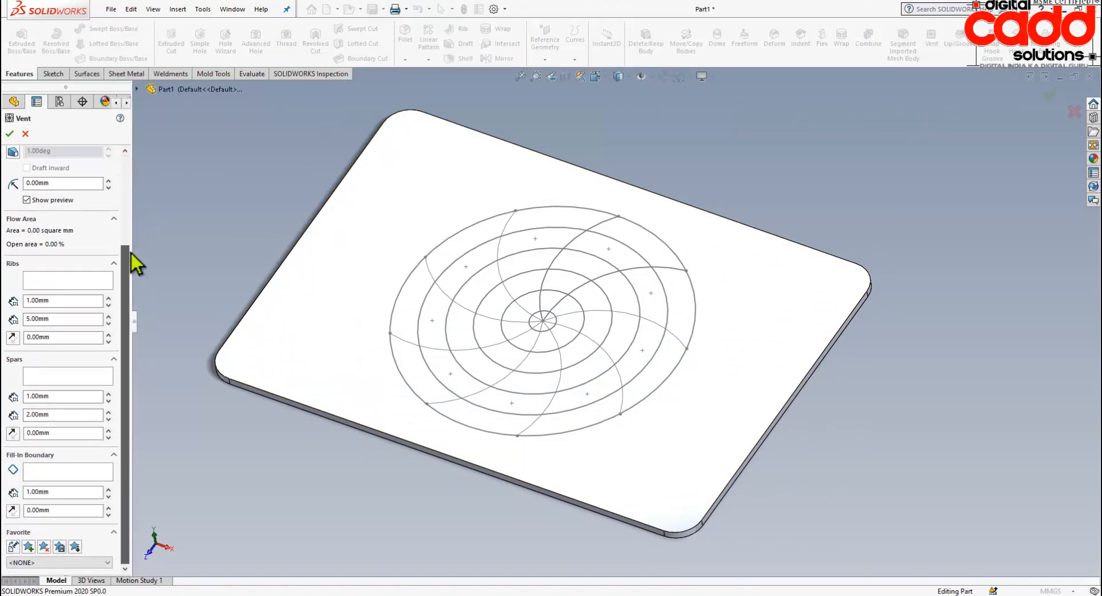
{"action": "left_click_drag", "start_coordinate": [130, 250], "coordinate": [134, 168]}
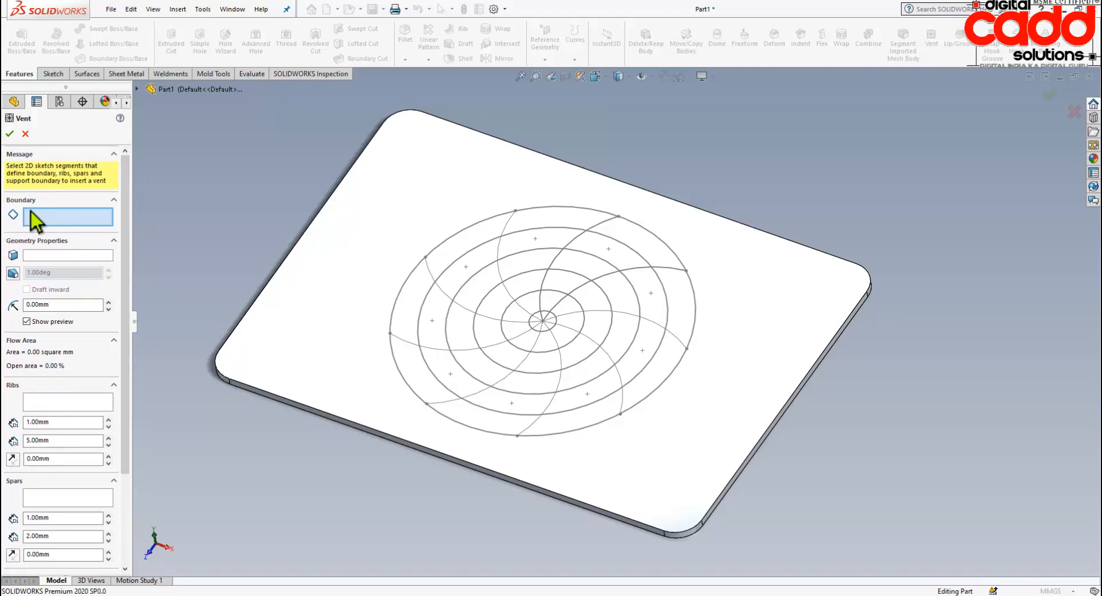
{"action": "left_click", "coordinate": [642, 400]}
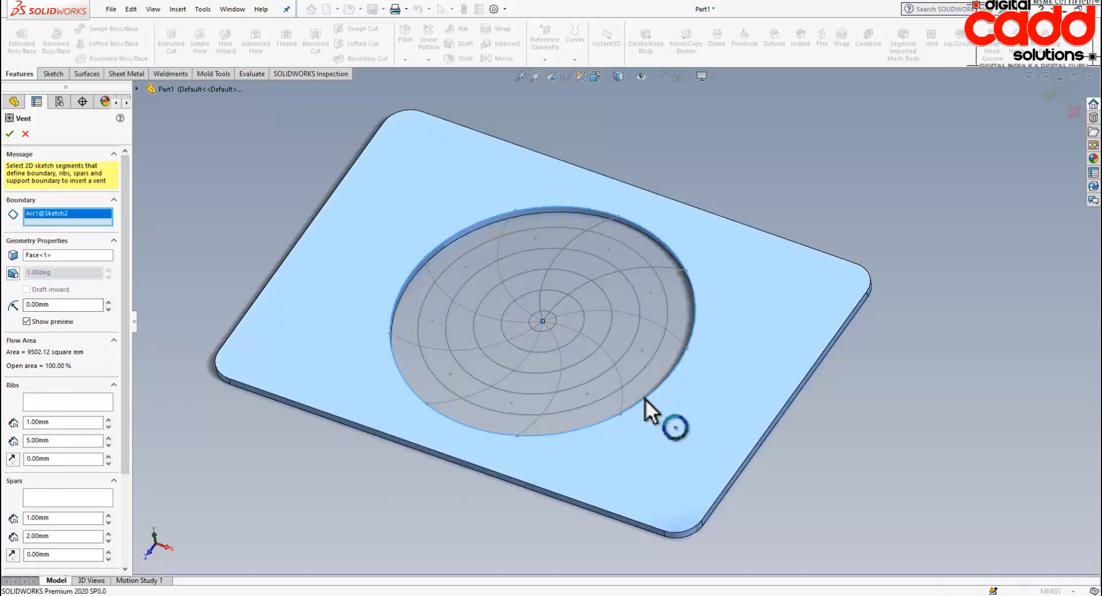
{"action": "mouse_move", "coordinate": [817, 439]}
{"action": "middle_mouse_down"}
{"action": "mouse_move", "coordinate": [829, 402]}
{"action": "mouse_move", "coordinate": [793, 226]}
{"action": "mouse_move", "coordinate": [814, 480]}
{"action": "middle_mouse_up"}
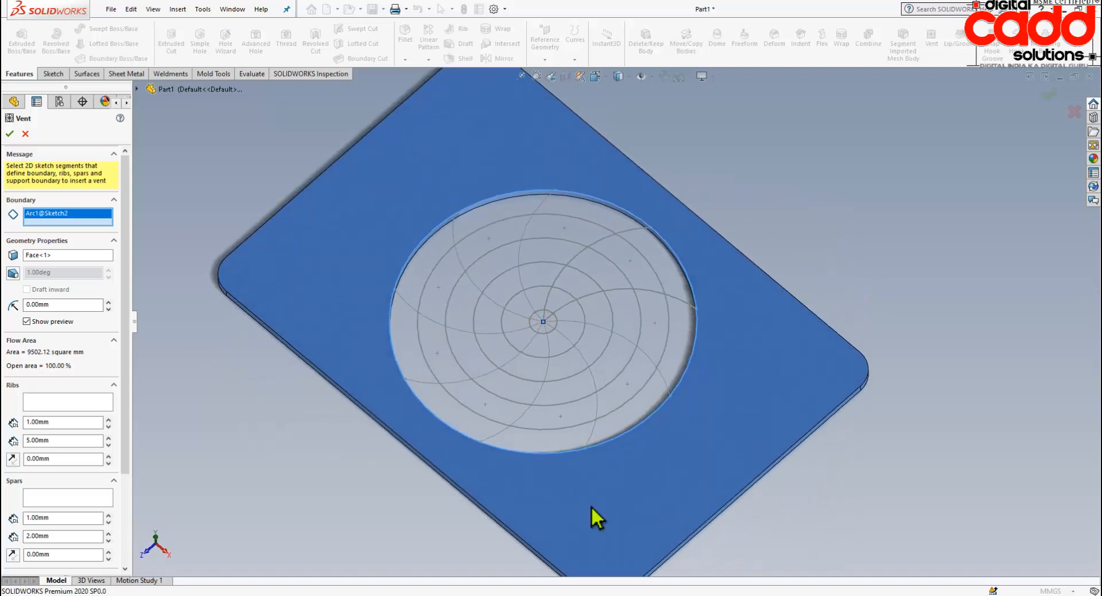
Select all nine patterned curved arcs as the vent's ribs
{"action": "left_click", "coordinate": [45, 399]}
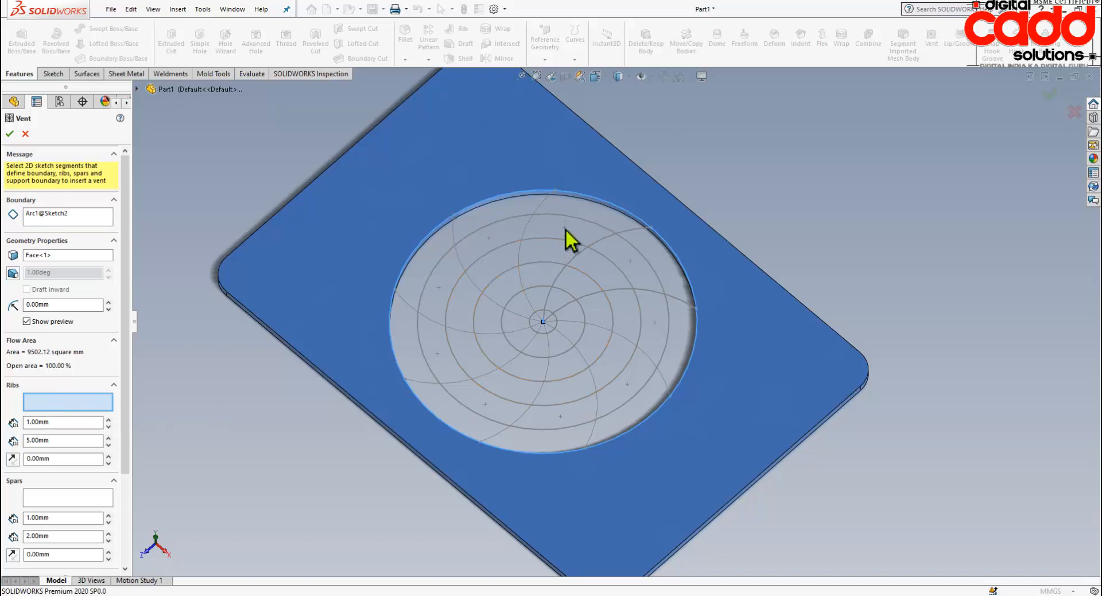
{"action": "left_click", "coordinate": [605, 241]}
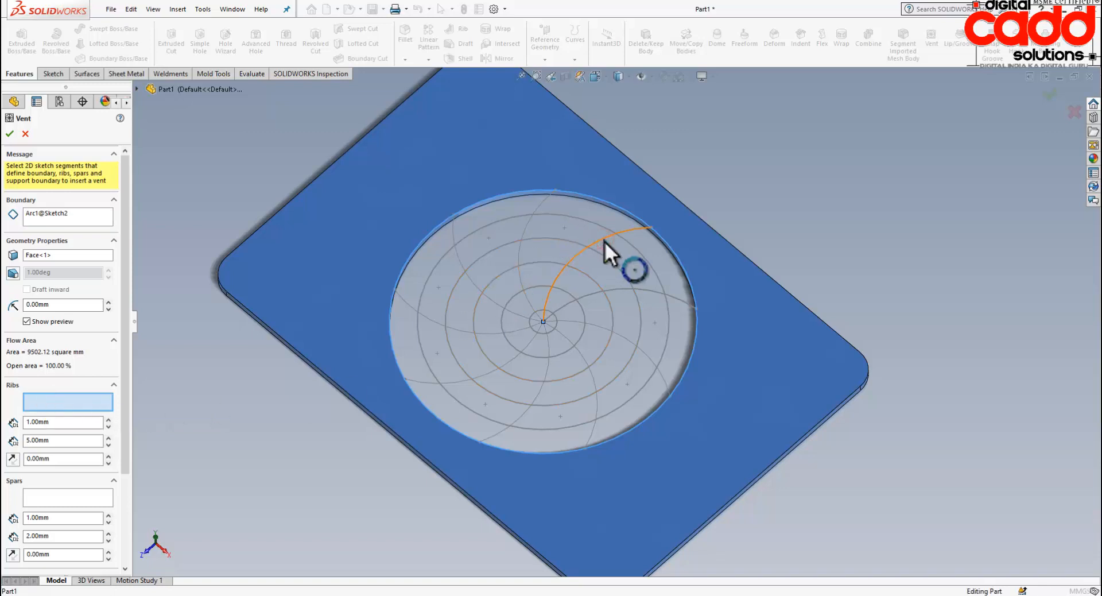
{"action": "left_click", "coordinate": [529, 229]}
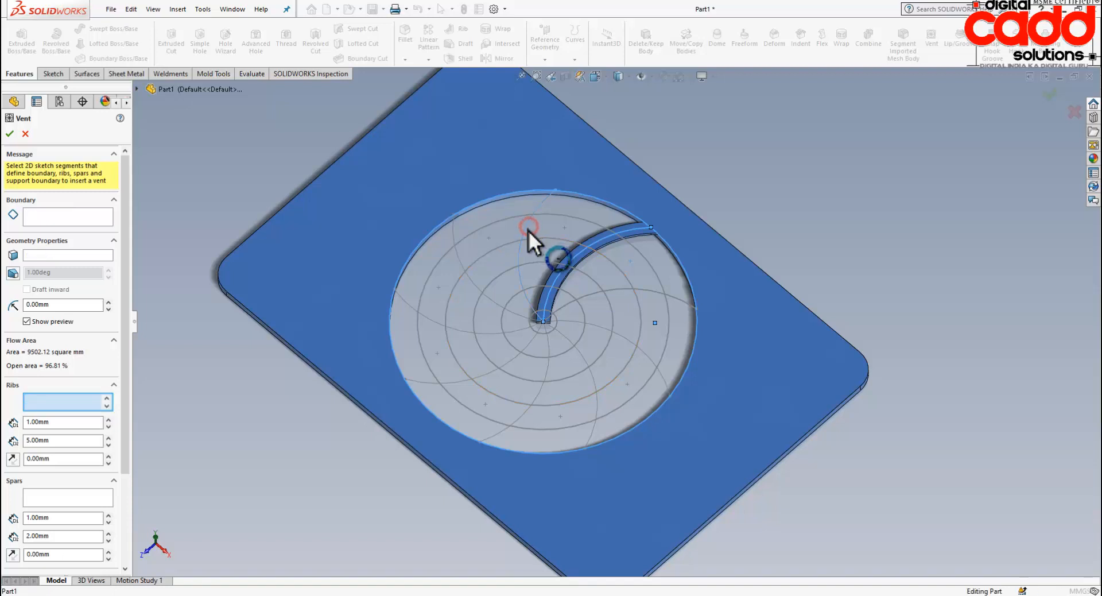
{"action": "left_click", "coordinate": [458, 273]}
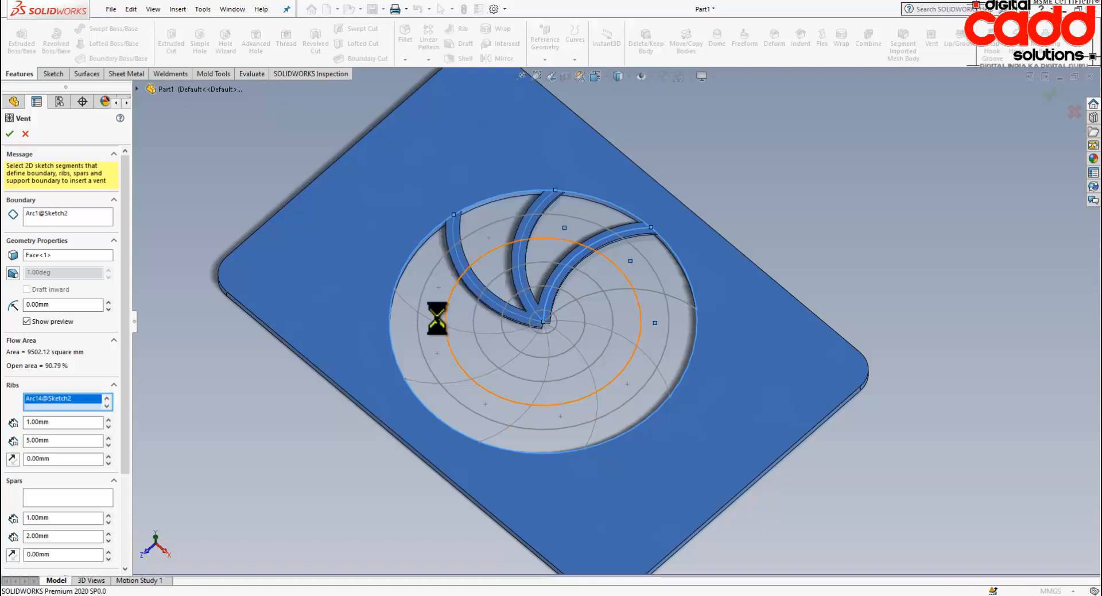
{"action": "left_click", "coordinate": [435, 322]}
{"action": "left_click", "coordinate": [459, 380]}
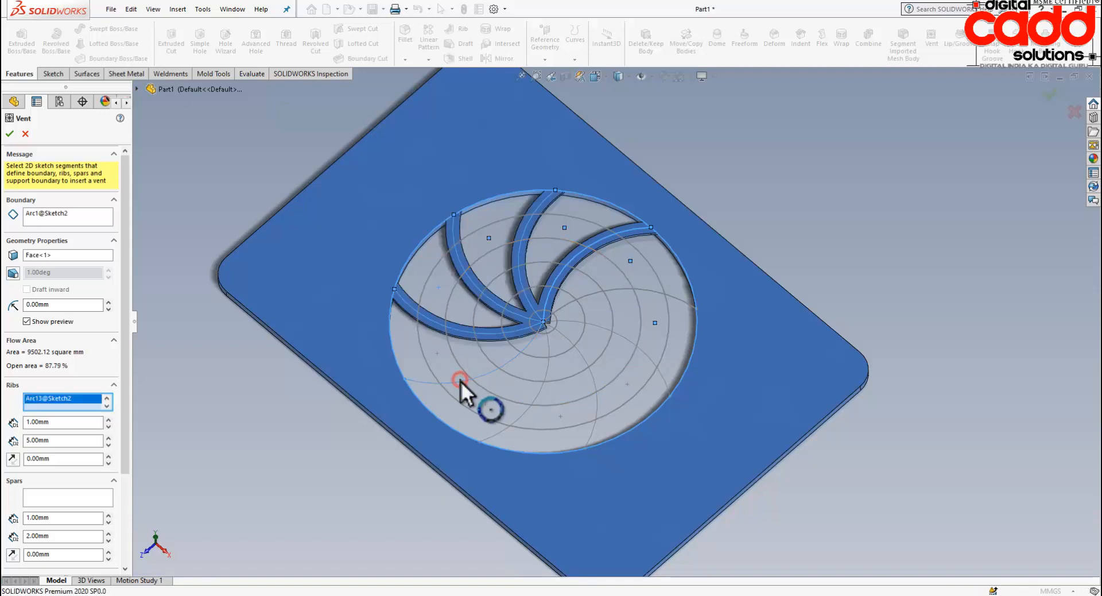
{"action": "left_click", "coordinate": [502, 433]}
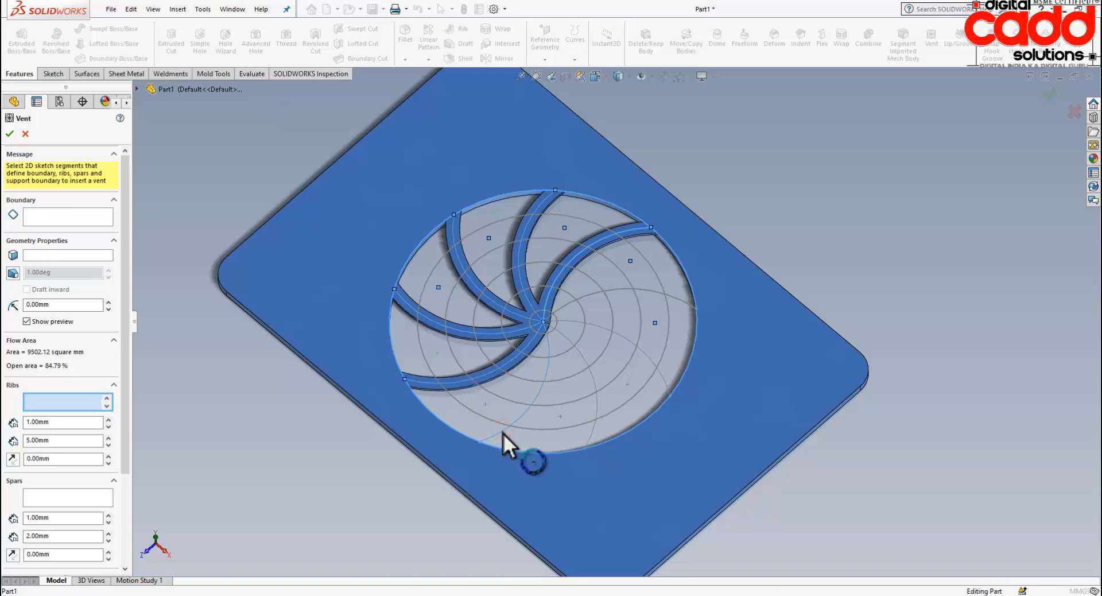
{"action": "left_click", "coordinate": [595, 429]}
{"action": "left_click", "coordinate": [664, 381]}
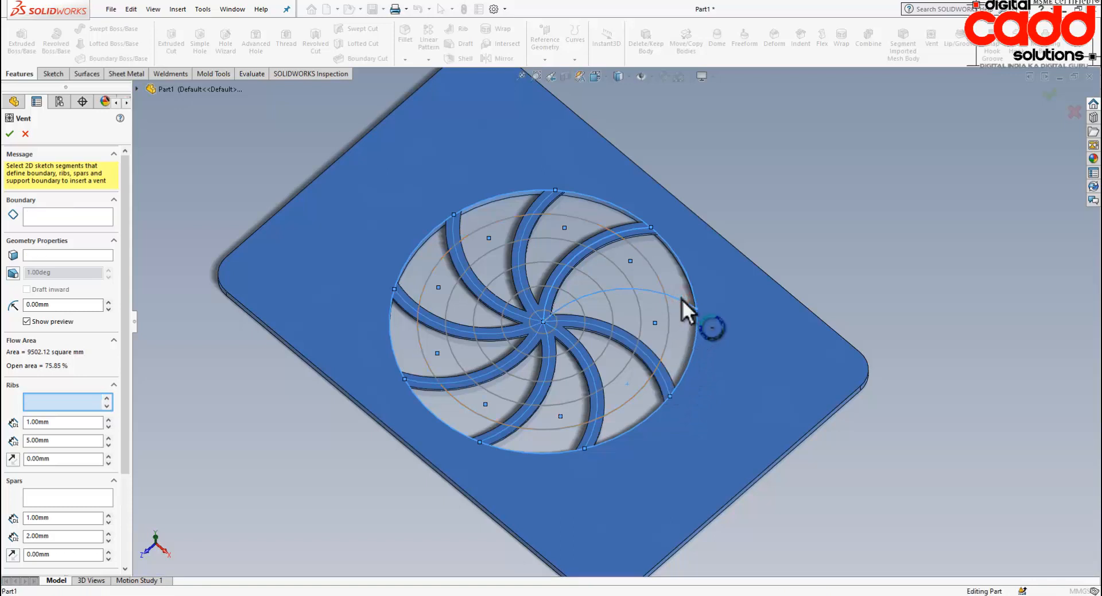
{"action": "left_click", "coordinate": [682, 299]}
Set both the width and the depth of the vent's ribs to 2 mm
{"action": "left_click", "coordinate": [81, 440]}
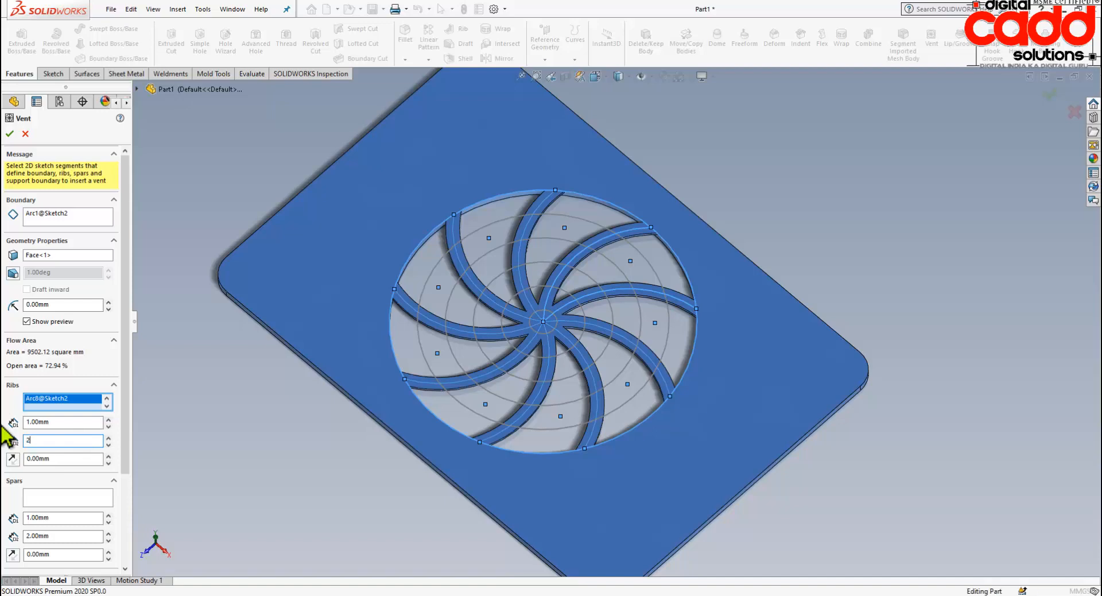
{"action": "key", "text": "Return"}
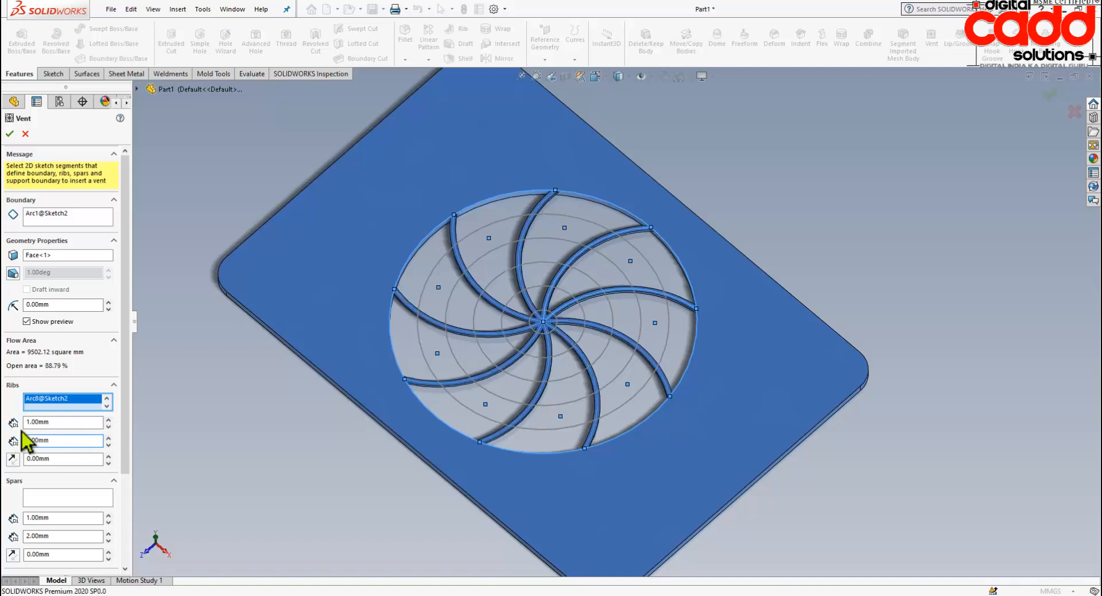
{"action": "left_click", "coordinate": [66, 422]}
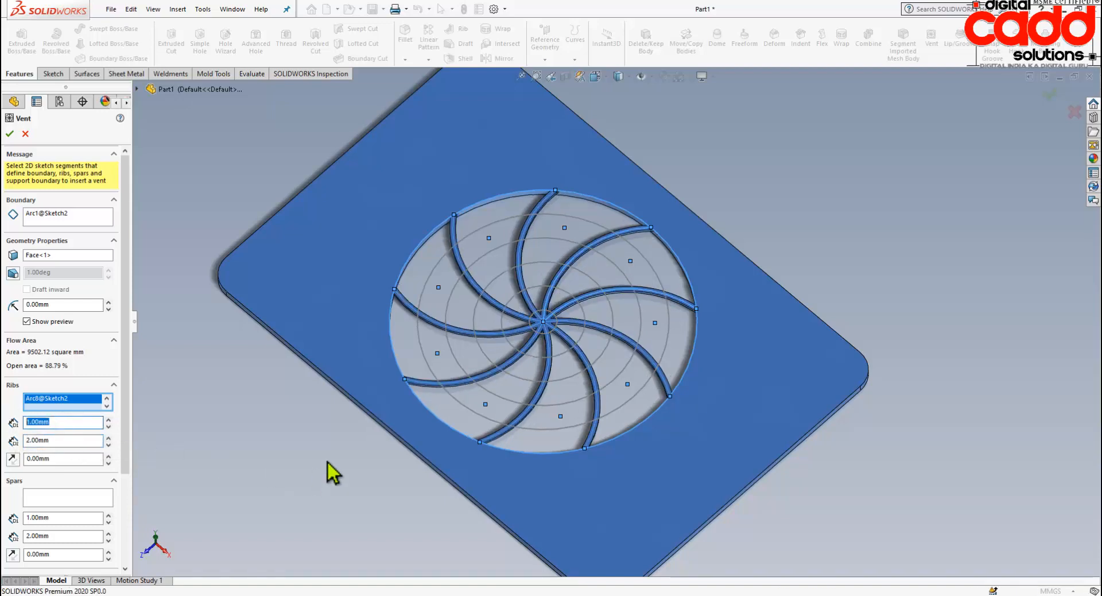
{"action": "middle_click_drag", "start_coordinate": [333, 474], "coordinate": [327, 239]}
{"action": "scroll", "coordinate": [472, 349], "scroll_direction": "down", "scroll_amount": 5}
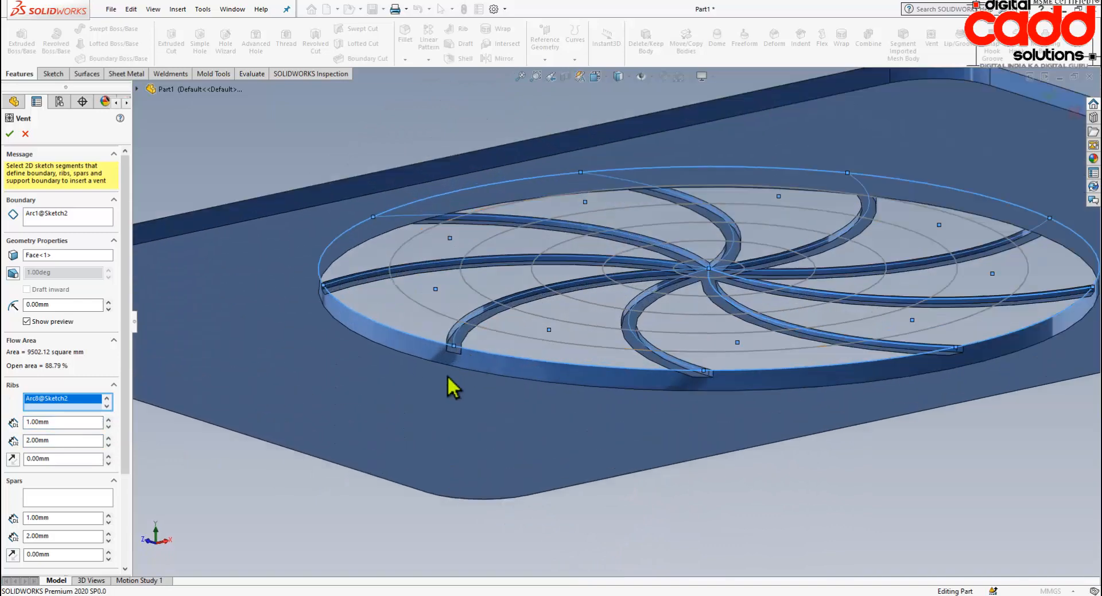
{"action": "scroll", "coordinate": [436, 385], "scroll_direction": "down", "scroll_amount": 2}
{"action": "left_click", "coordinate": [67, 422]}
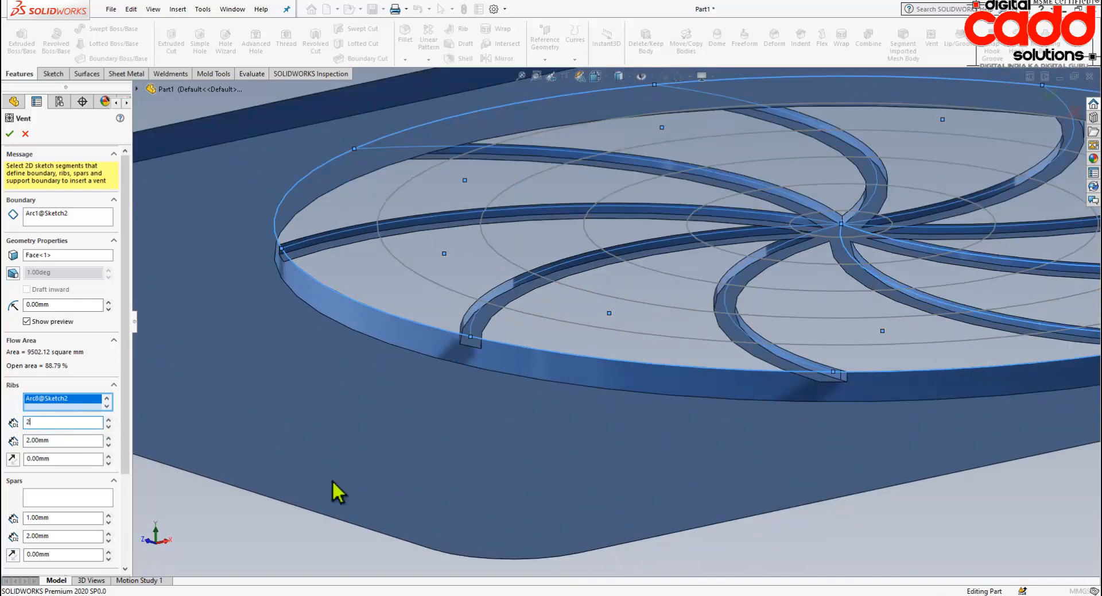
{"action": "key", "text": "Return"}
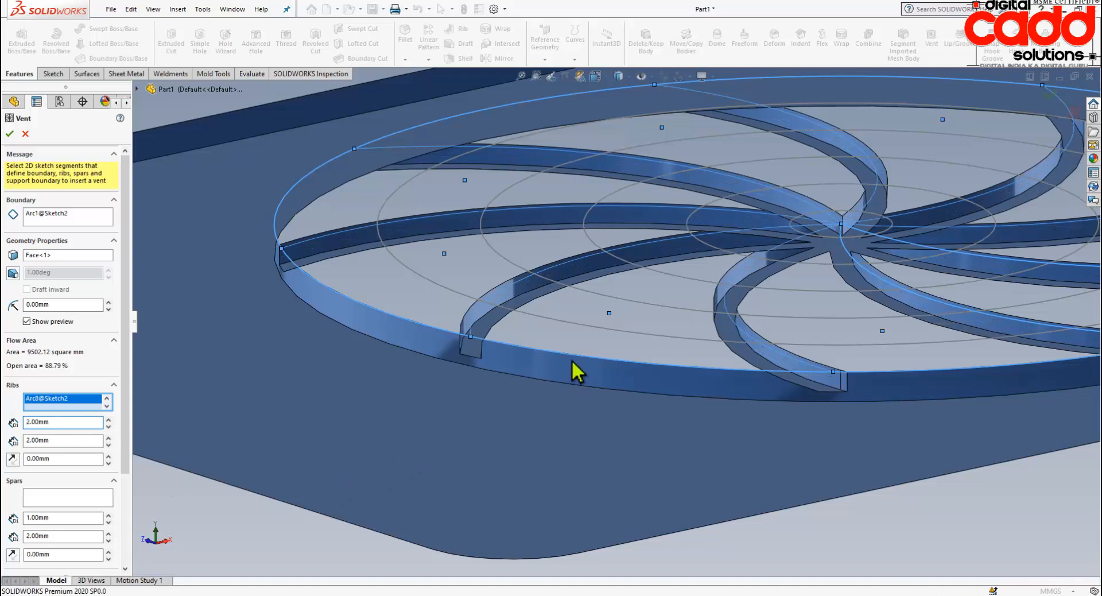
Select the four concentric circles between the outer boundary and the innermost circle as the vent's spars
{"action": "scroll", "coordinate": [572, 361], "scroll_direction": "up", "scroll_amount": 5}
{"action": "middle_click_drag", "start_coordinate": [664, 359], "coordinate": [719, 536]}
{"action": "scroll", "coordinate": [785, 376], "scroll_direction": "down", "scroll_amount": 3}
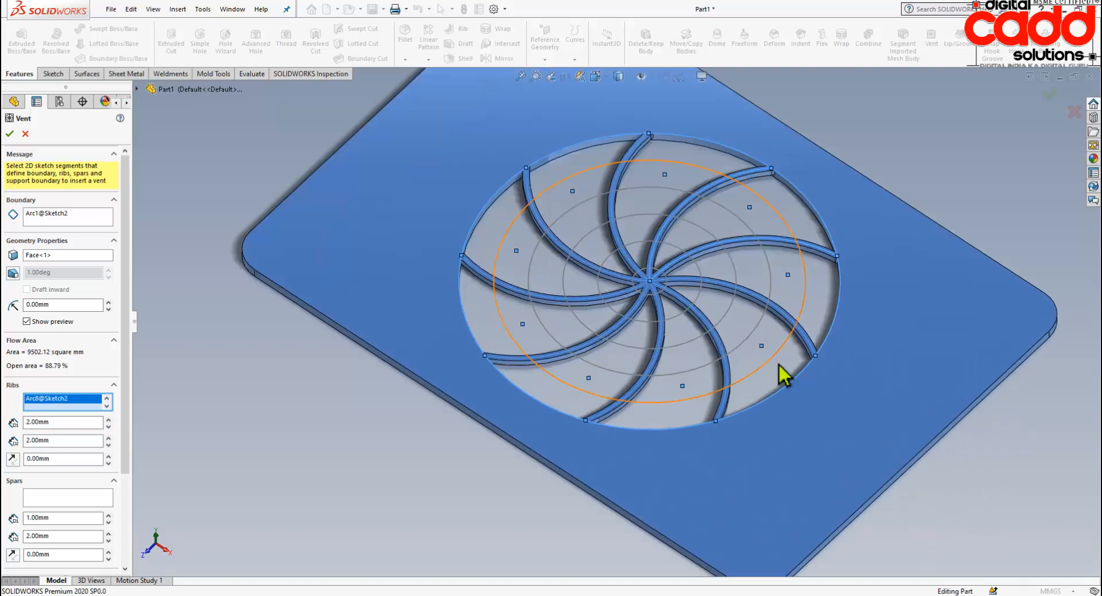
{"action": "scroll", "coordinate": [784, 376], "scroll_direction": "down", "scroll_amount": 2}
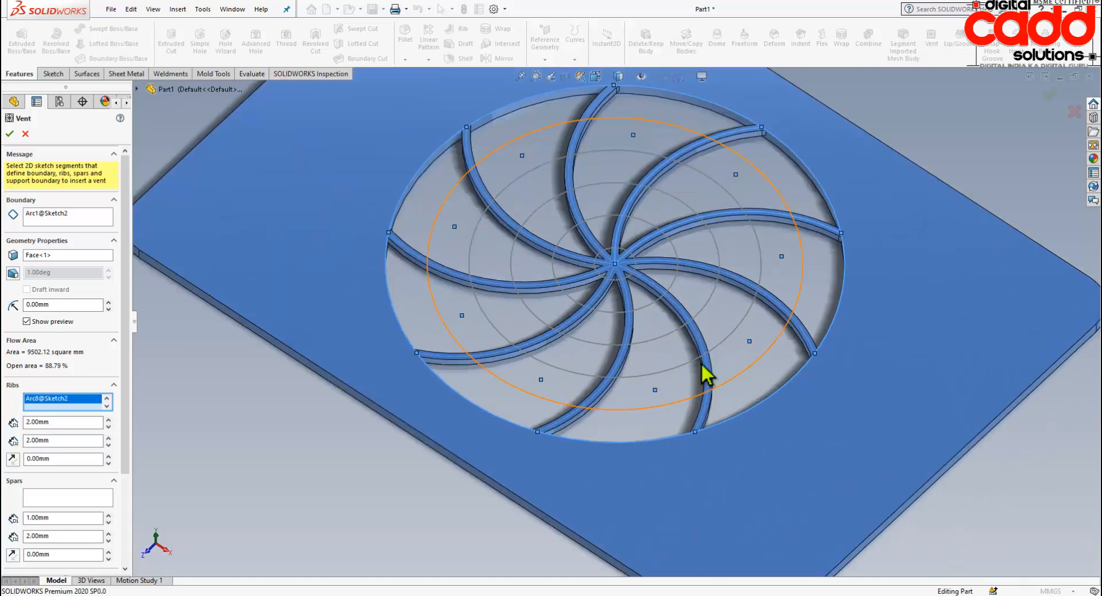
{"action": "left_click", "coordinate": [62, 497]}
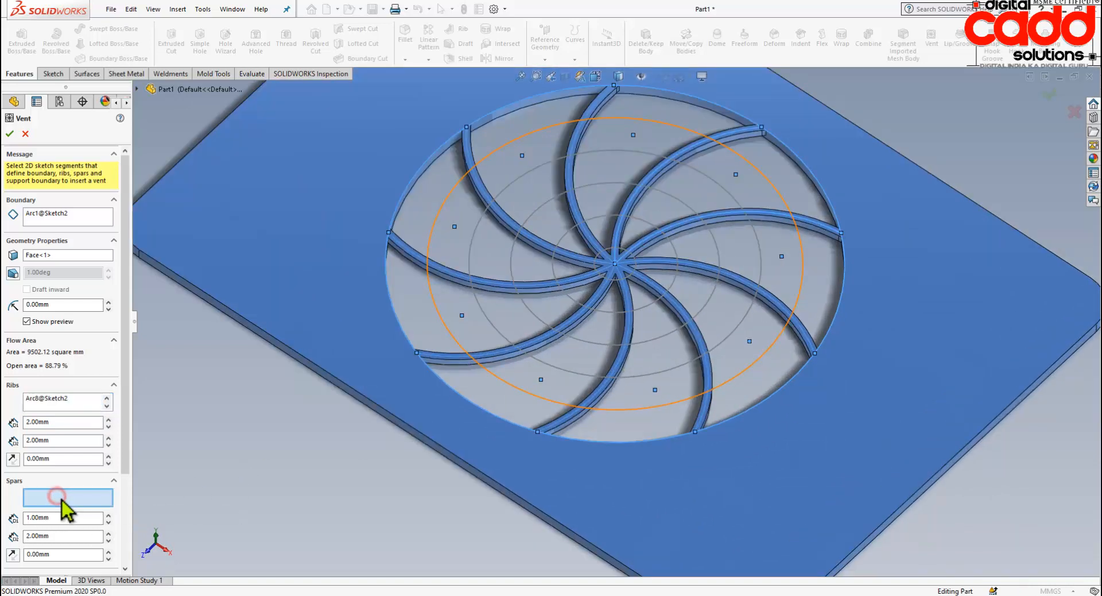
{"action": "left_click", "coordinate": [768, 350]}
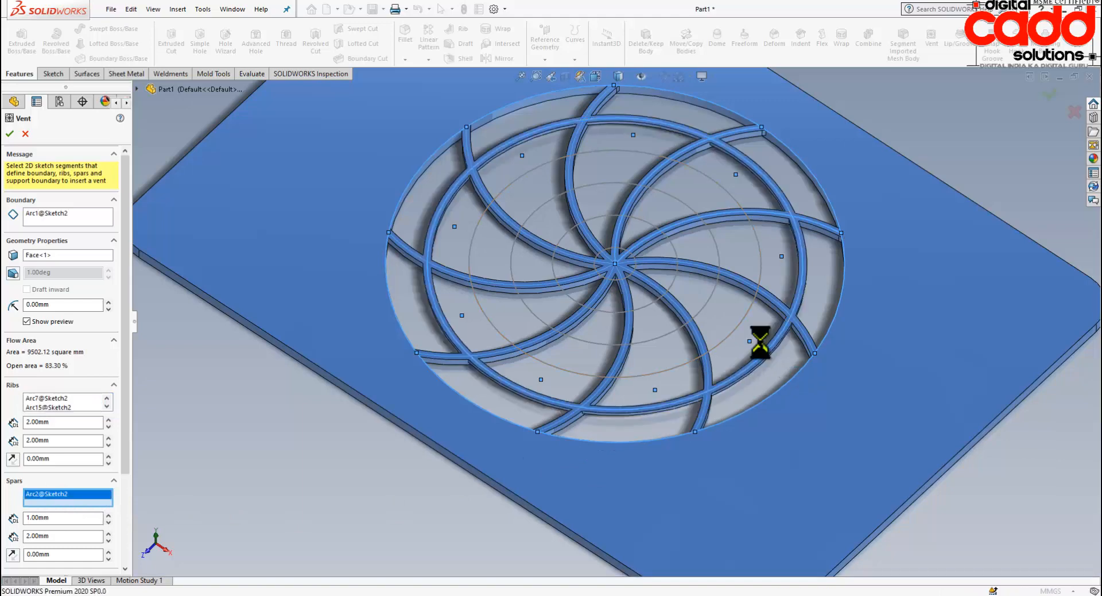
{"action": "right_click", "coordinate": [746, 320]}
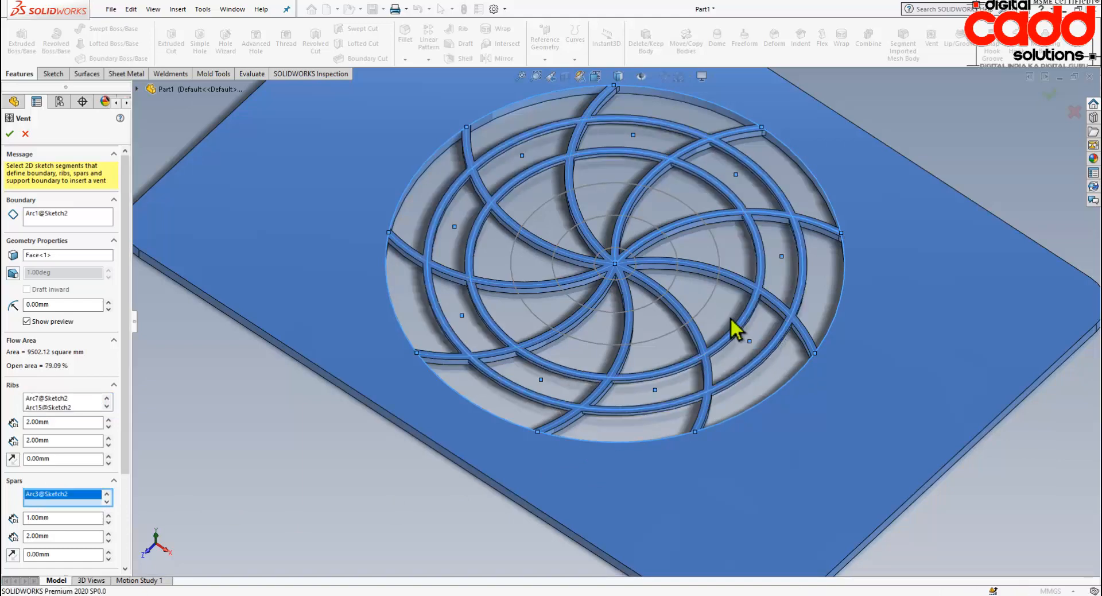
{"action": "left_click", "coordinate": [710, 299]}
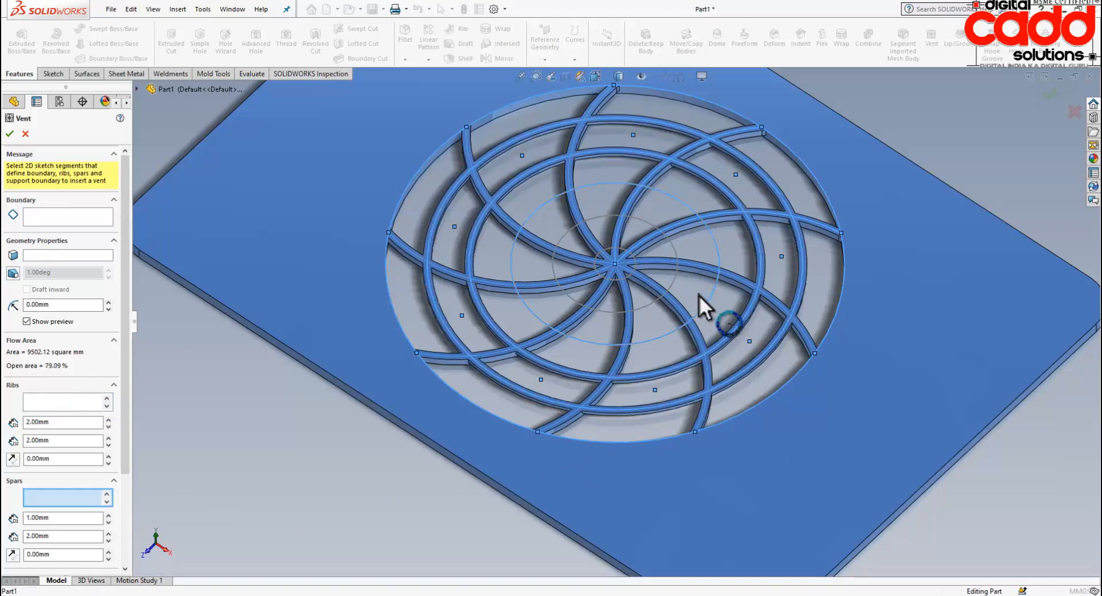
{"action": "left_click", "coordinate": [675, 282]}
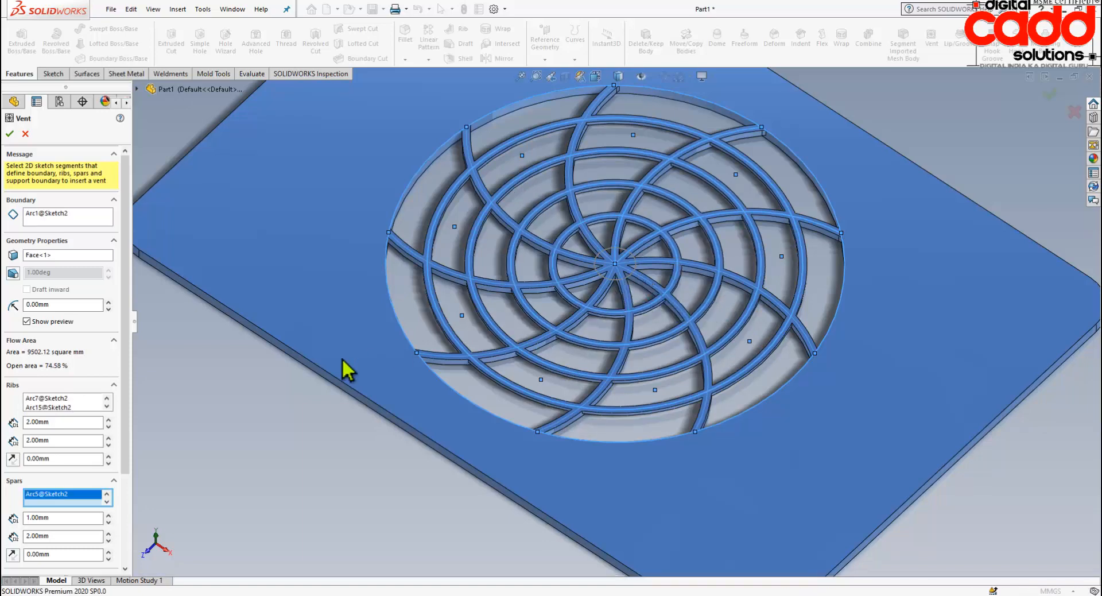
Use the innermost circle at the vent's centre as the fill-in boundary
{"action": "left_click_drag", "start_coordinate": [127, 364], "coordinate": [113, 468]}
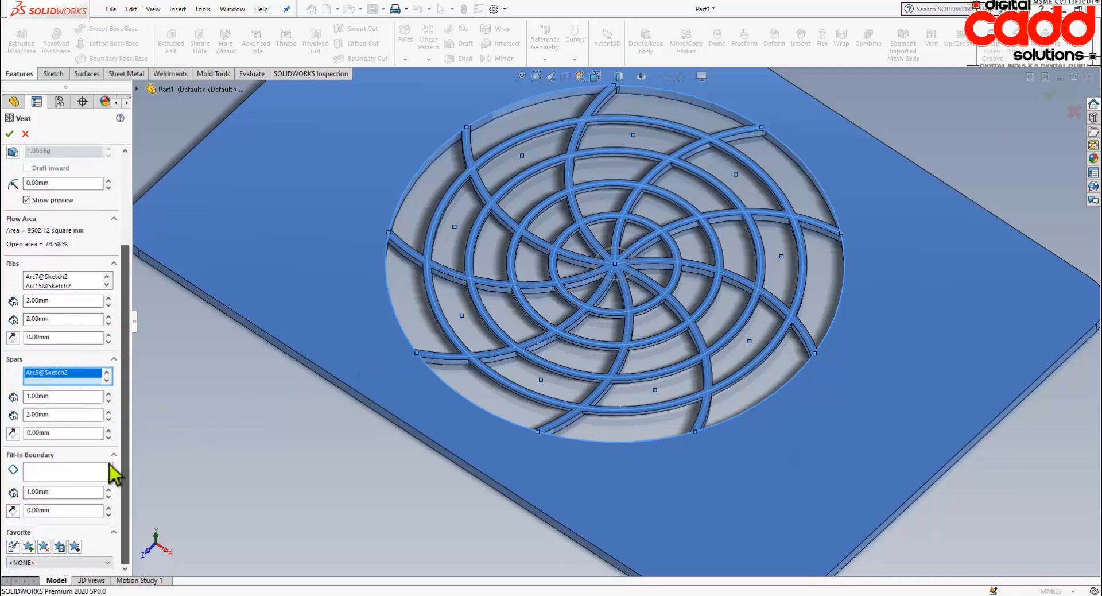
{"action": "left_click", "coordinate": [48, 474]}
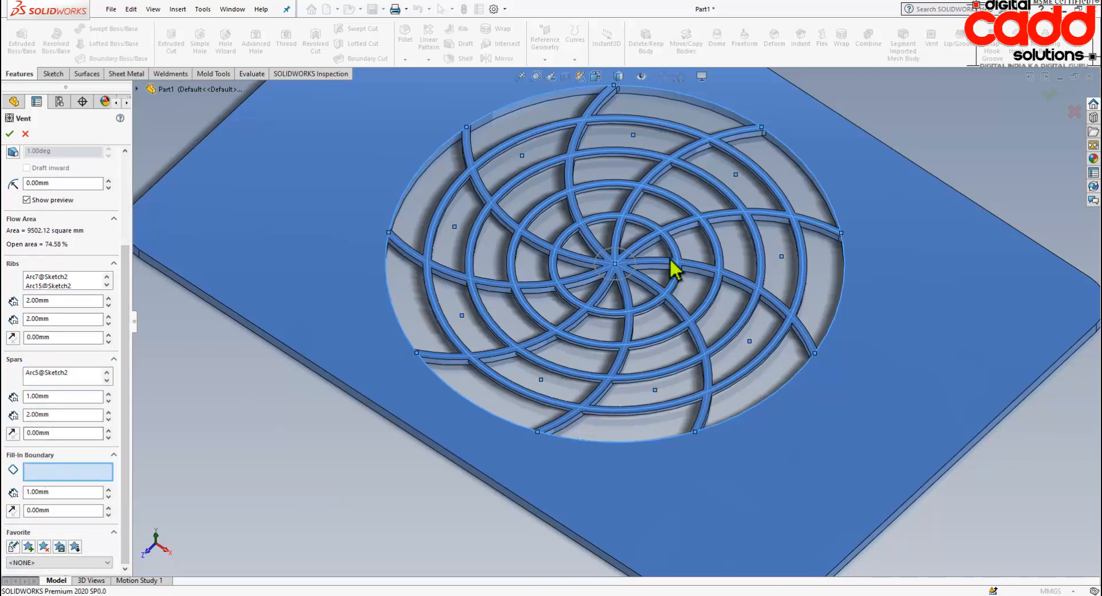
{"action": "scroll", "coordinate": [670, 271], "scroll_direction": "down", "scroll_amount": 5}
{"action": "scroll", "coordinate": [613, 301], "scroll_direction": "down", "scroll_amount": 2}
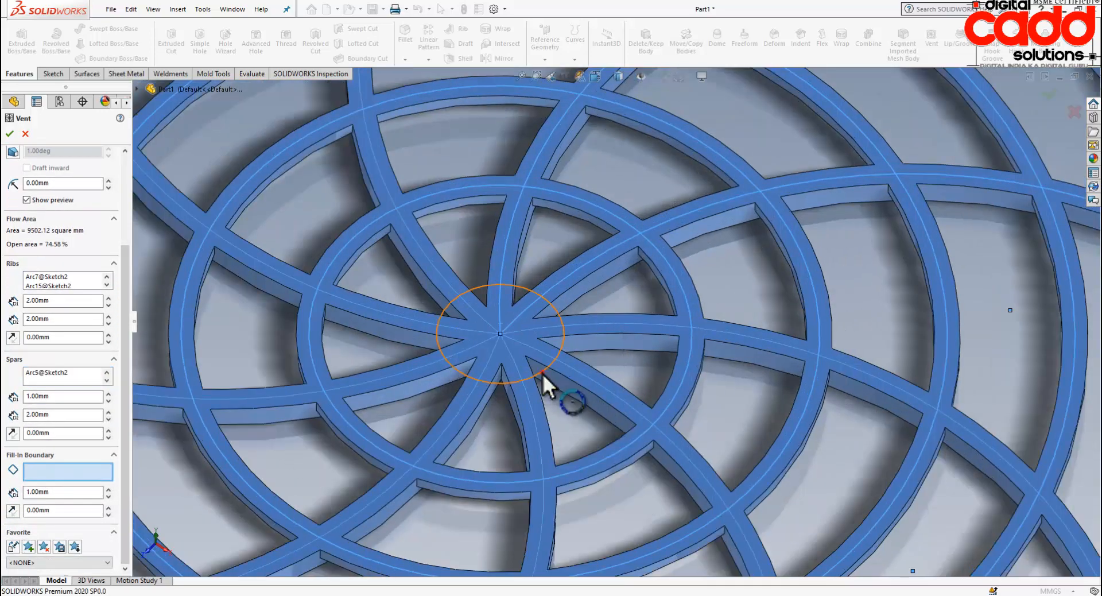
{"action": "left_click", "coordinate": [542, 373]}
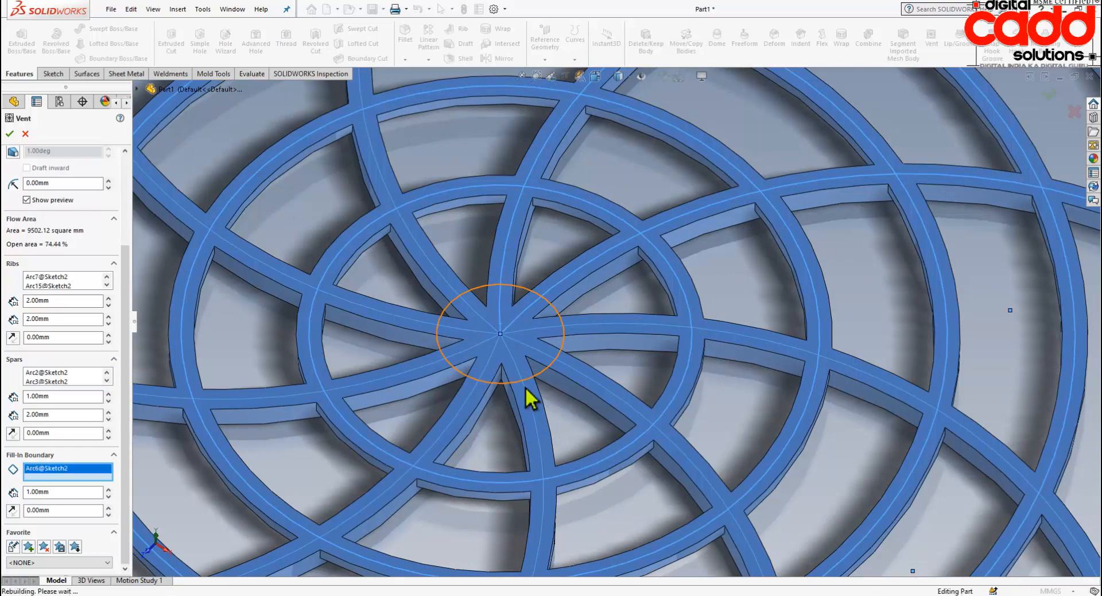
{"action": "scroll", "coordinate": [609, 323], "scroll_direction": "up", "scroll_amount": 5}
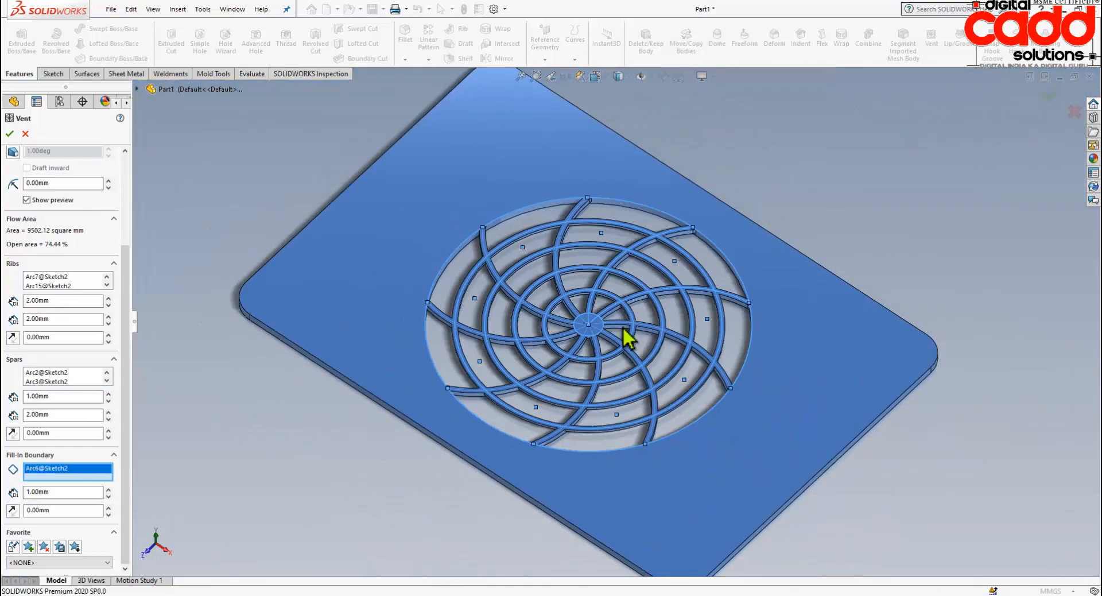
Set the depth of the central fill-in support area to 2 mm, viewing the vent from underneath
{"action": "middle_click_drag", "start_coordinate": [630, 337], "coordinate": [651, 94]}
{"action": "scroll", "coordinate": [583, 364], "scroll_direction": "down", "scroll_amount": 10}
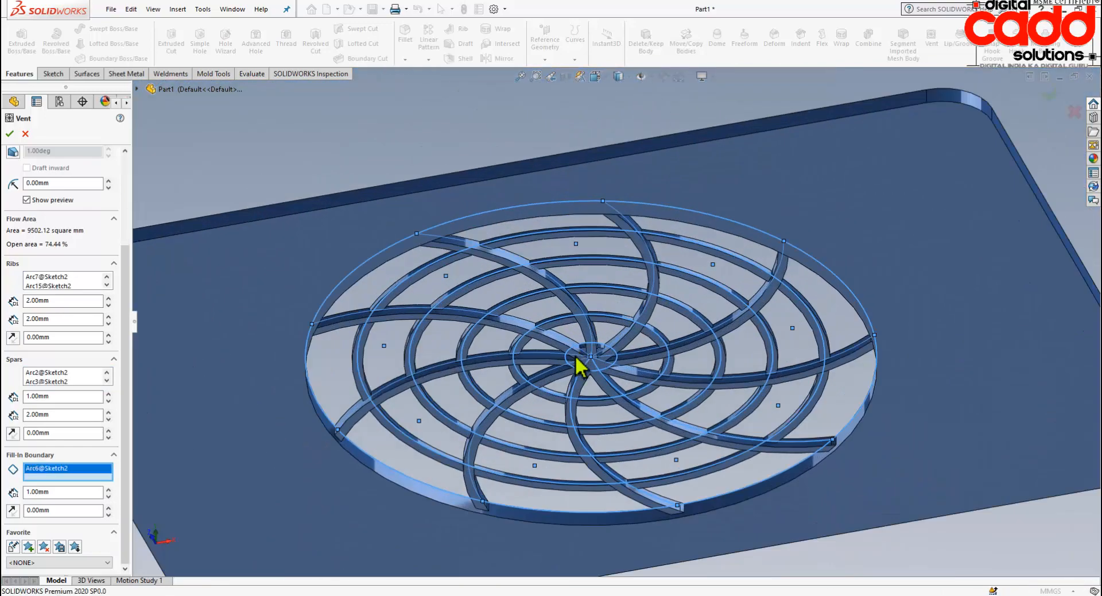
{"action": "scroll", "coordinate": [584, 361], "scroll_direction": "down", "scroll_amount": 2}
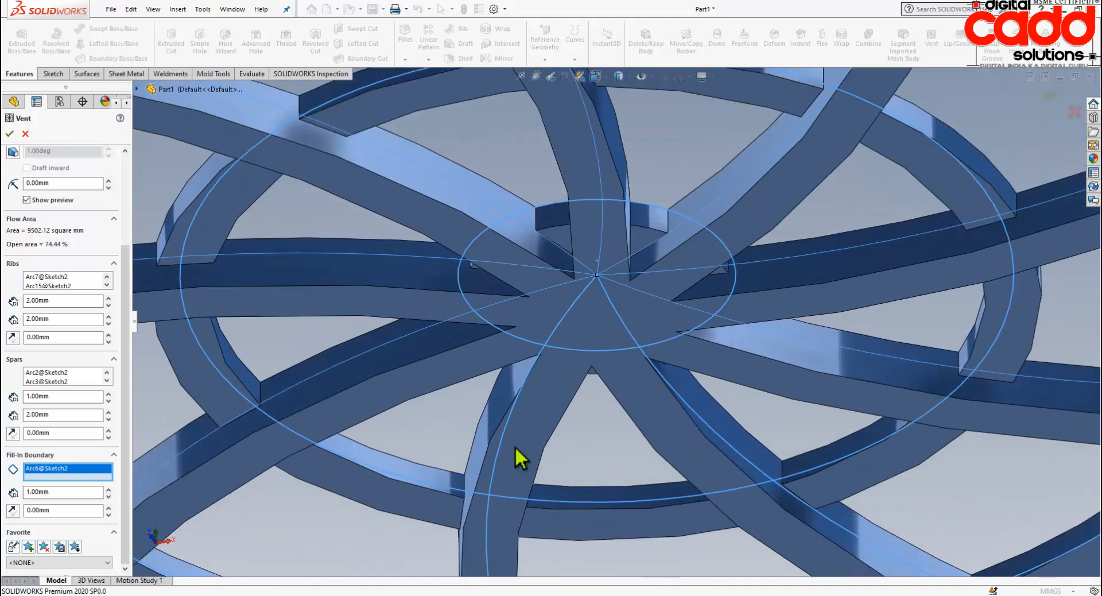
{"action": "left_click_drag", "start_coordinate": [74, 495], "coordinate": [13, 472]}
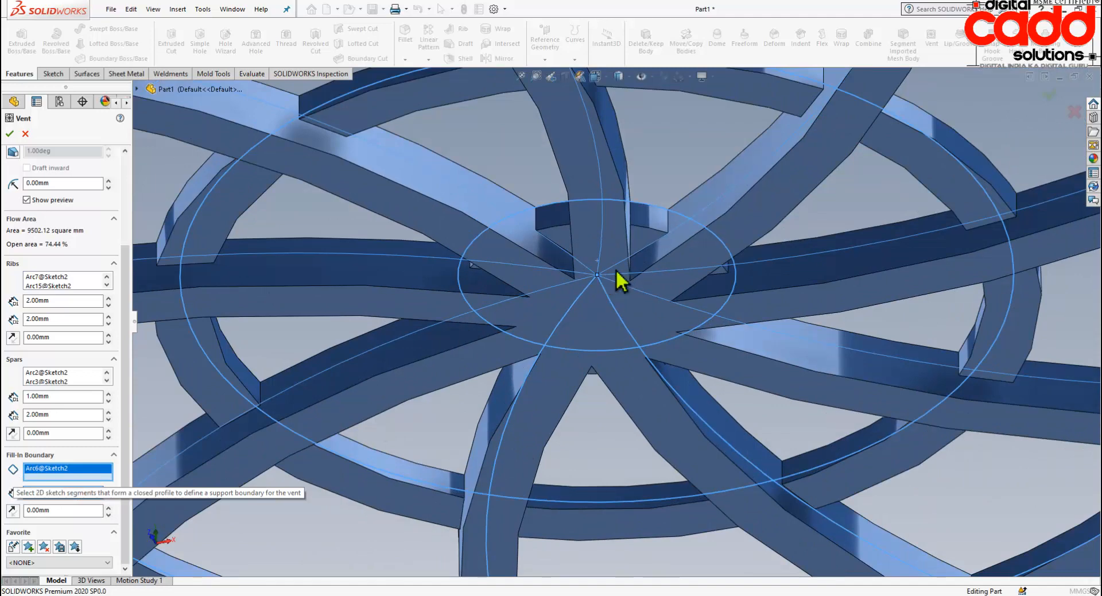
{"action": "type", "text": "2"}
{"action": "key", "text": "Return"}
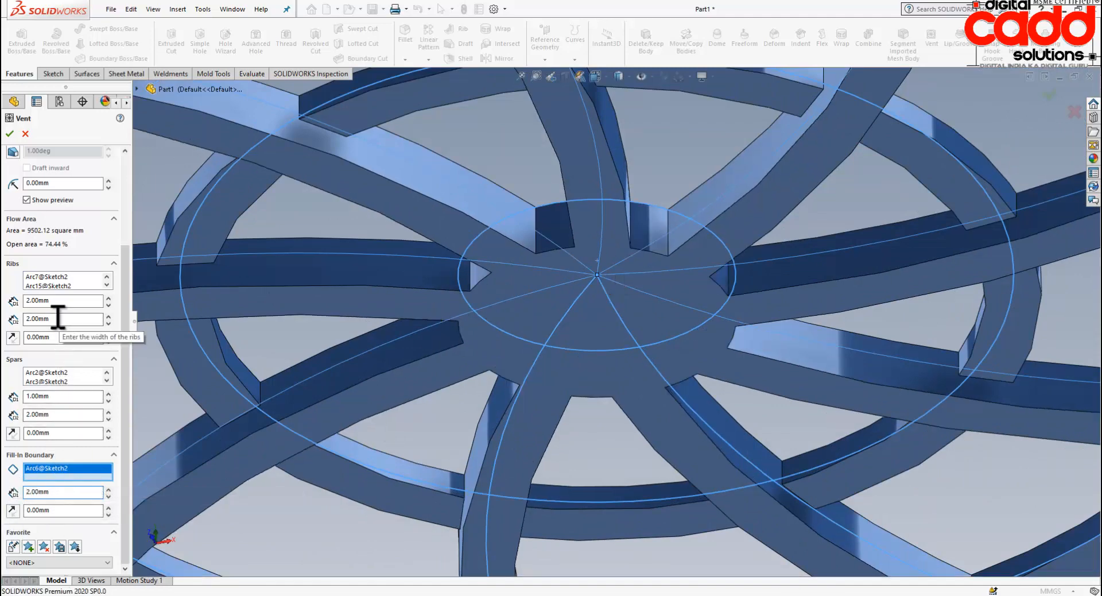
Try a 3 mm depth for the central fill-in support area and return it to 2 mm
{"action": "left_click", "coordinate": [73, 300]}
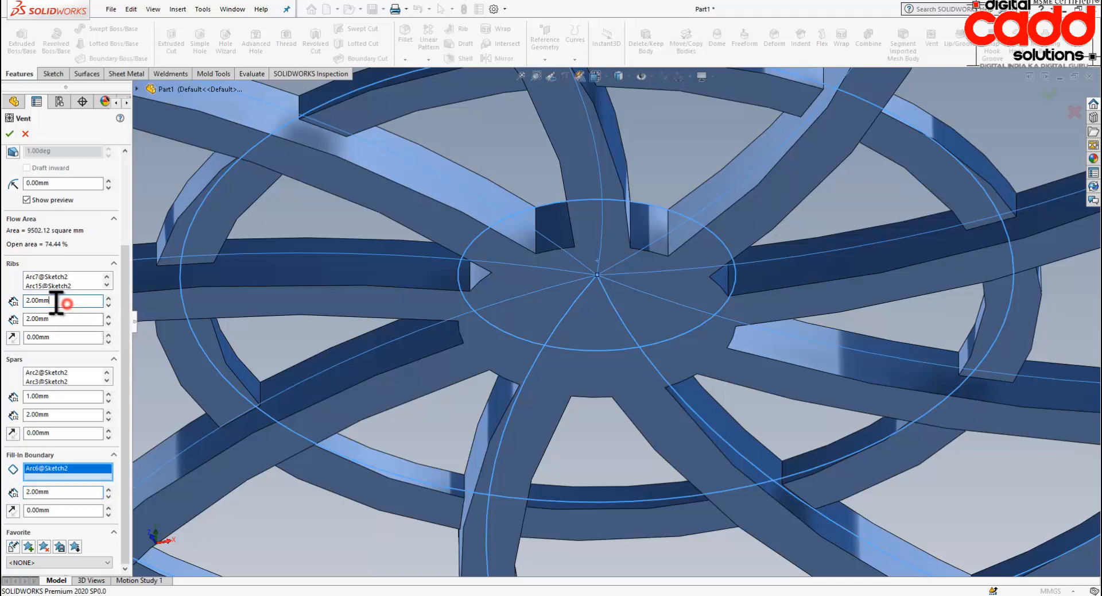
{"action": "left_click", "coordinate": [58, 493]}
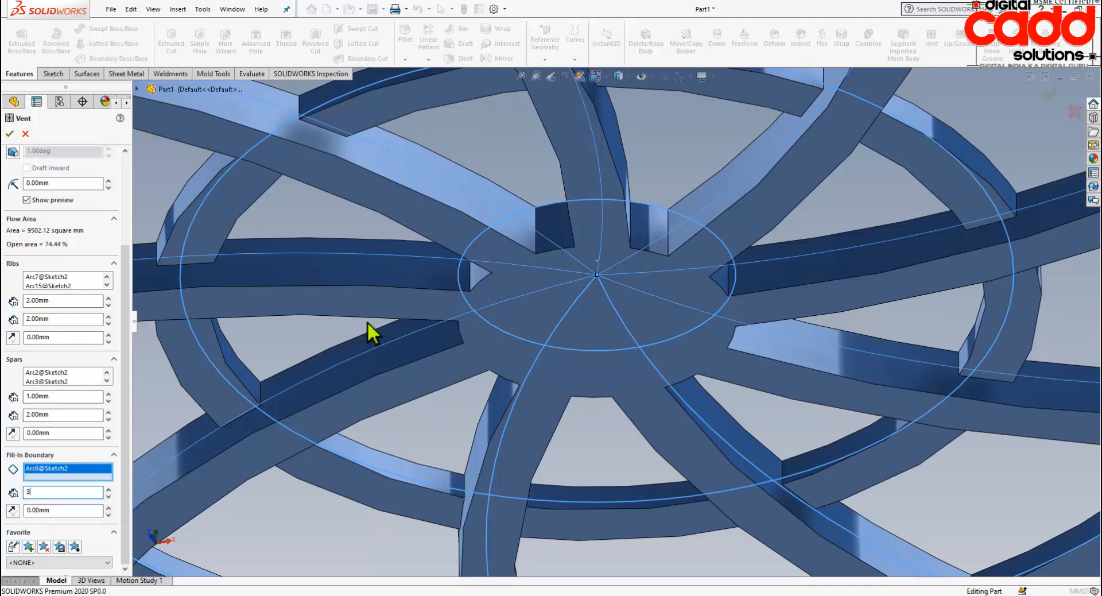
{"action": "key", "text": "Return"}
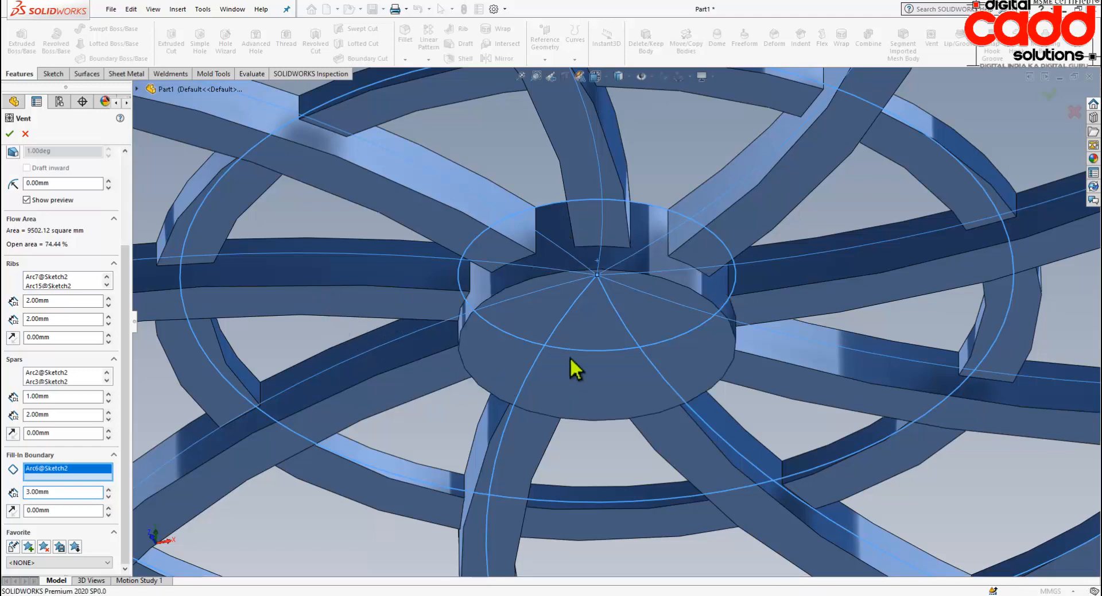
{"action": "left_click_drag", "start_coordinate": [16, 491], "coordinate": [3, 488]}
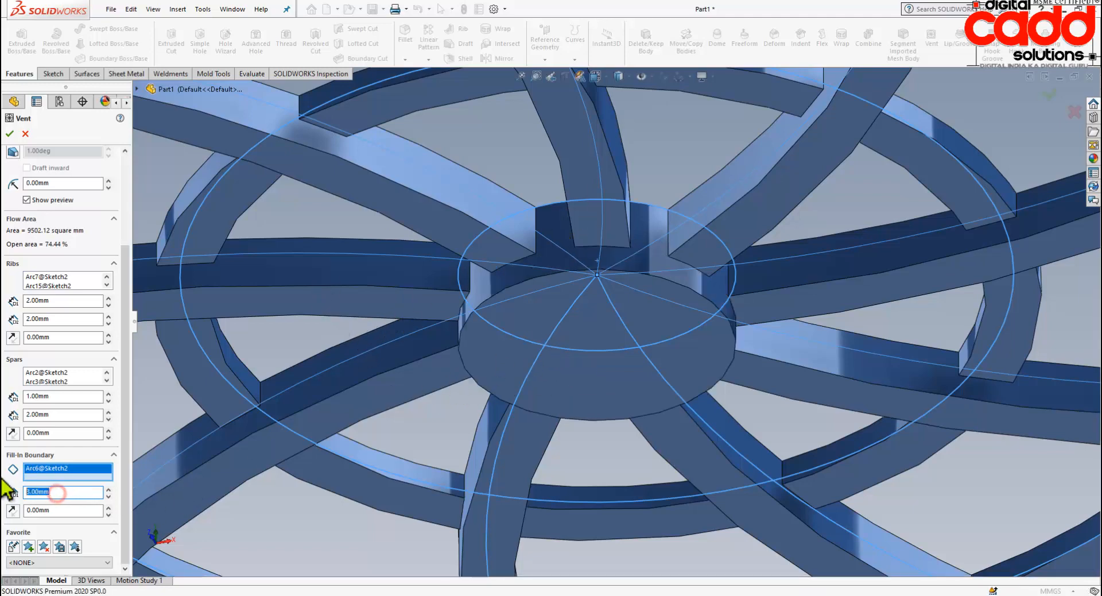
{"action": "type", "text": "2"}
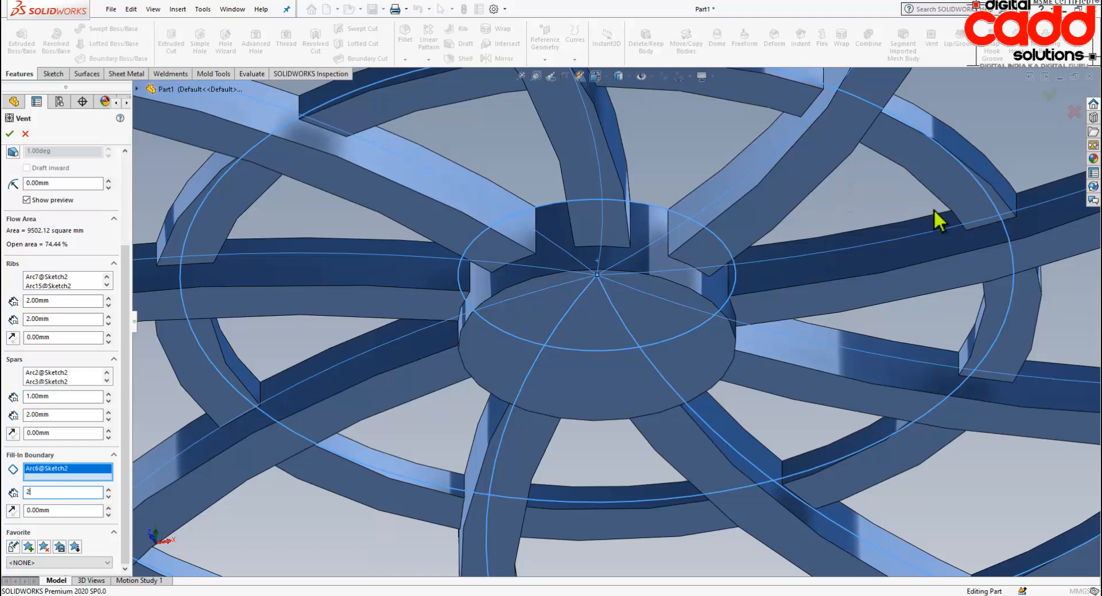
{"action": "key", "text": "Return"}
{"action": "scroll", "coordinate": [581, 307], "scroll_direction": "up", "scroll_amount": 3}
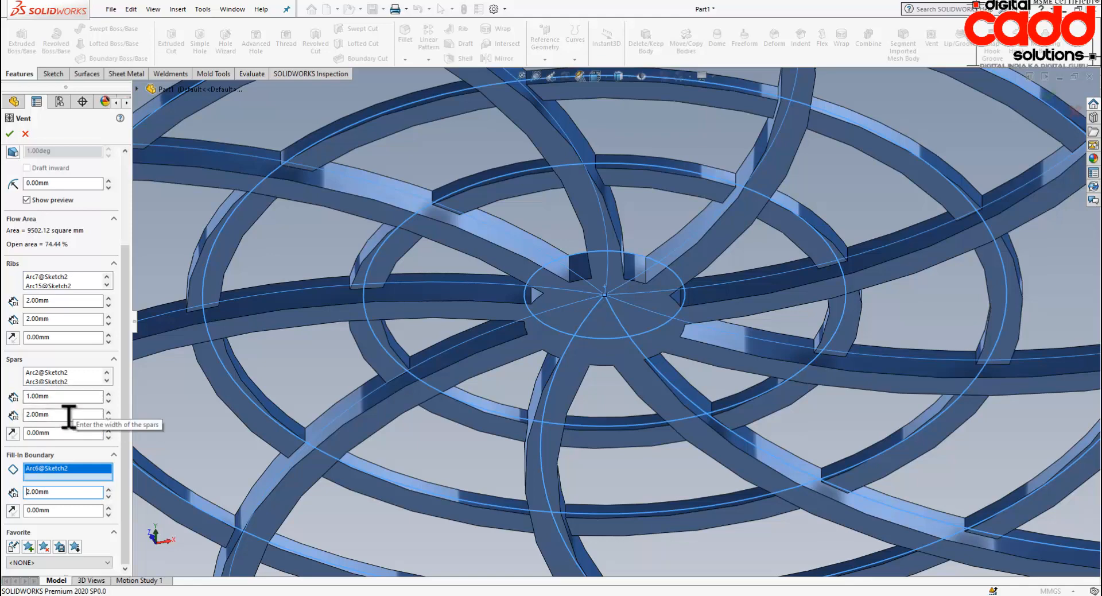
Set the depth of the vent's spars to 2 mm
{"action": "left_click", "coordinate": [62, 398]}
{"action": "type", "text": "2"}
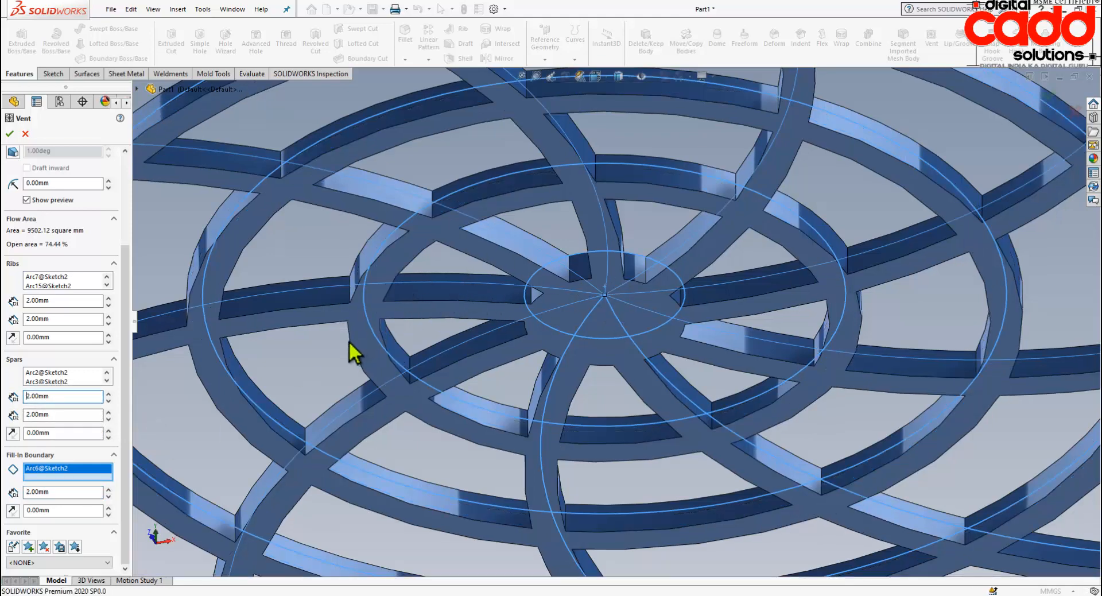
{"action": "middle_click_drag", "start_coordinate": [495, 348], "coordinate": [467, 512]}
{"action": "scroll", "coordinate": [480, 367], "scroll_direction": "down", "scroll_amount": 8}
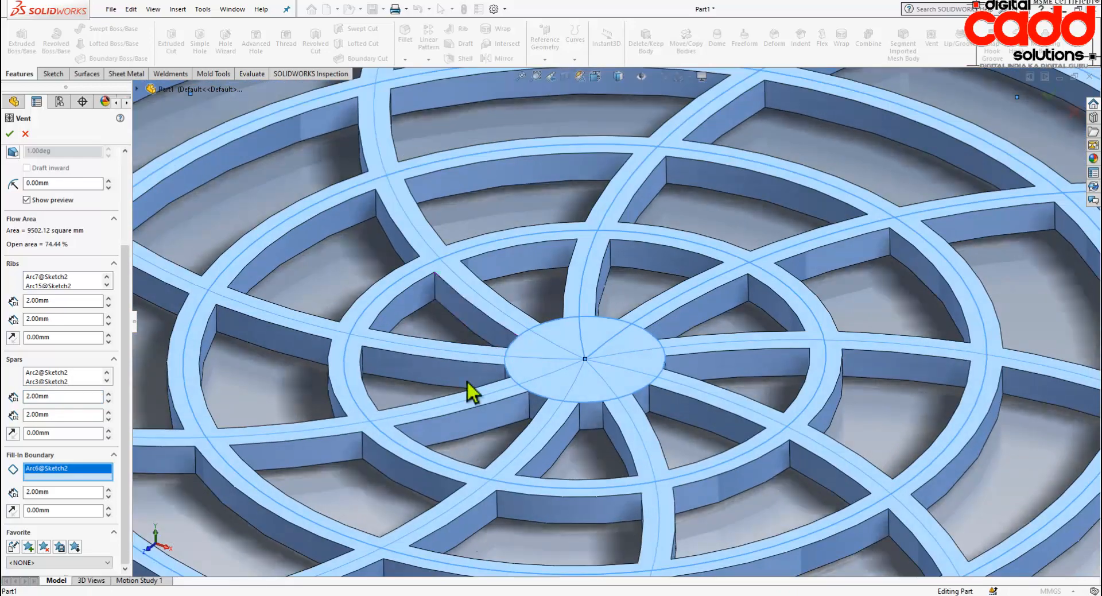
Examine the vent preview from above, focusing on the corners where ribs, spars and outer boundary meet
{"action": "scroll", "coordinate": [488, 336], "scroll_direction": "up", "scroll_amount": 10}
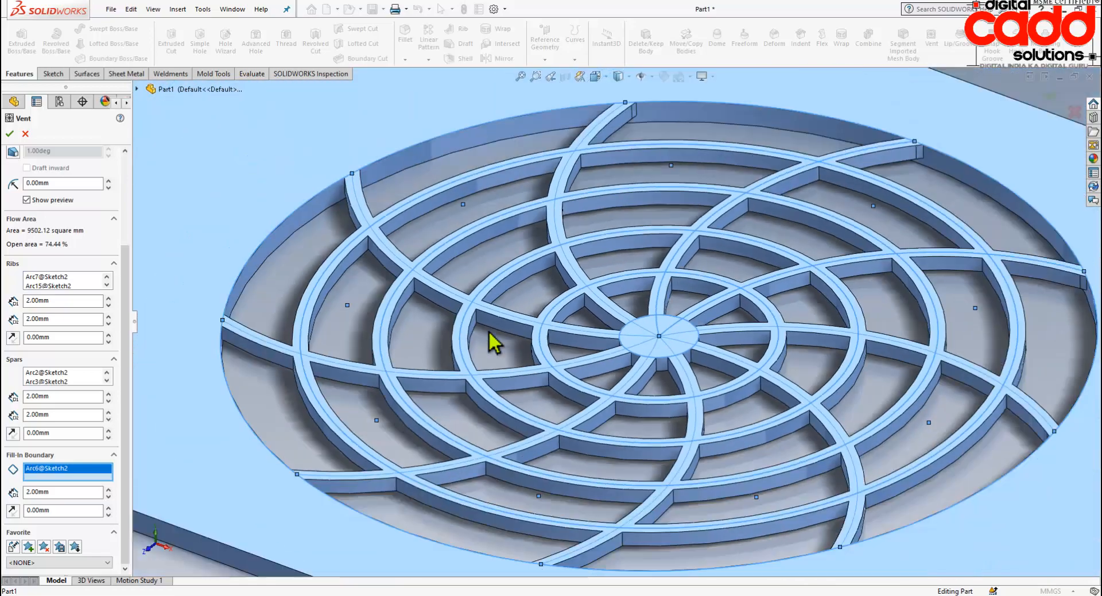
{"action": "middle_click_drag", "start_coordinate": [493, 343], "coordinate": [709, 425]}
{"action": "scroll", "coordinate": [709, 425], "scroll_direction": "down", "scroll_amount": 5}
{"action": "scroll", "coordinate": [574, 318], "scroll_direction": "down", "scroll_amount": 4}
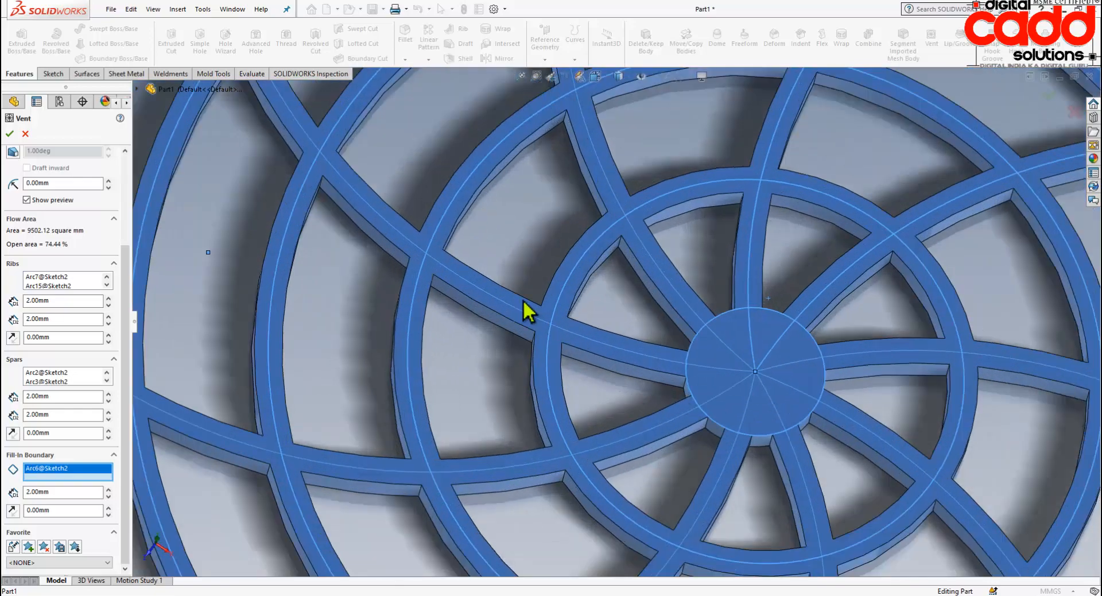
{"action": "scroll", "coordinate": [522, 304], "scroll_direction": "up", "scroll_amount": 8}
{"action": "scroll", "coordinate": [788, 391], "scroll_direction": "down", "scroll_amount": 3}
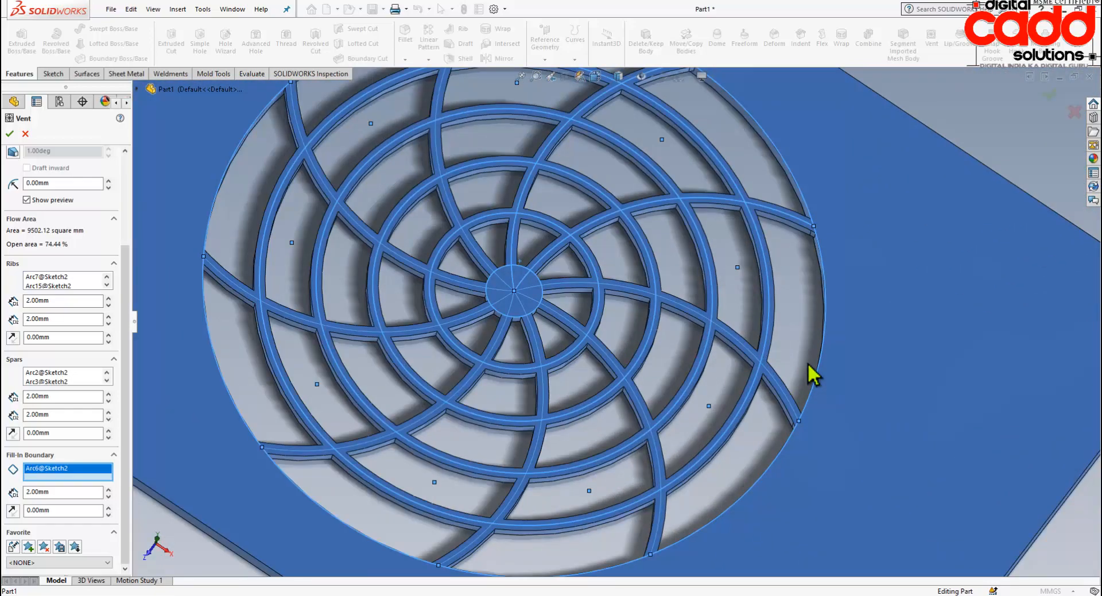
{"action": "scroll", "coordinate": [810, 370], "scroll_direction": "down", "scroll_amount": 5}
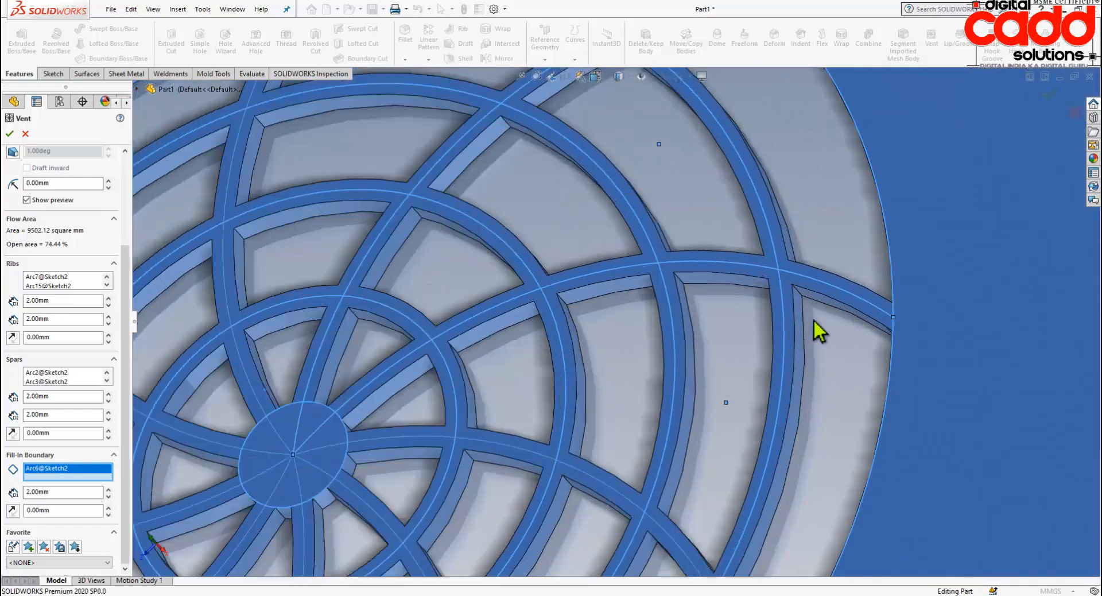
{"action": "scroll", "coordinate": [814, 320], "scroll_direction": "down", "scroll_amount": 4}
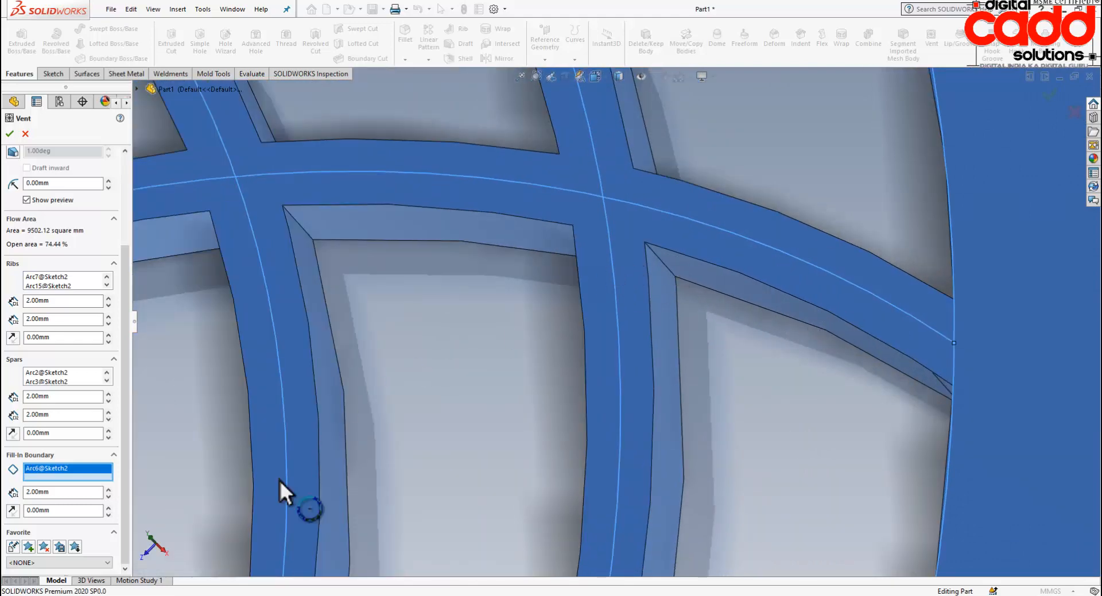
Set the vent's fillet radius to 0.5 mm to round the corners between ribs and spars
{"action": "left_click", "coordinate": [125, 346]}
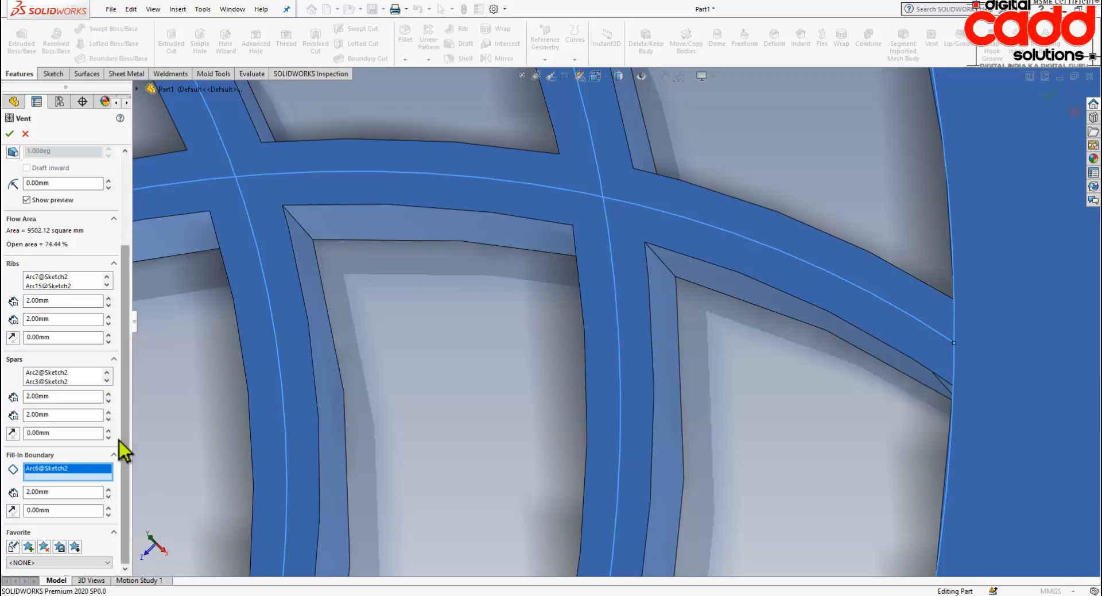
{"action": "left_click_drag", "start_coordinate": [125, 436], "coordinate": [120, 324]}
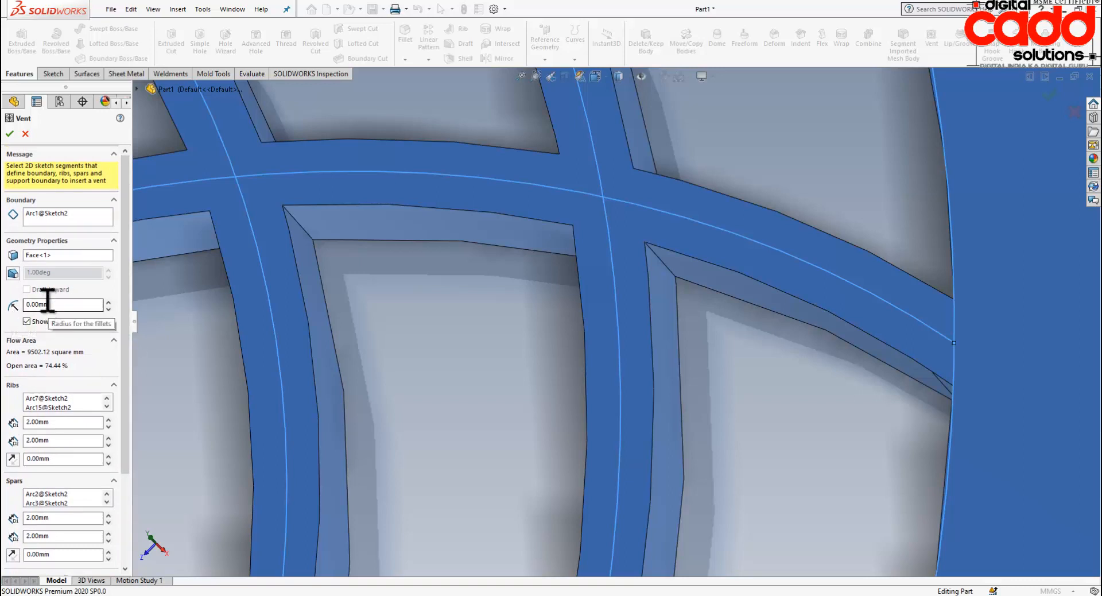
{"action": "key", "text": "ctrl+2"}
{"action": "left_click_drag", "start_coordinate": [119, 291], "coordinate": [7, 319]}
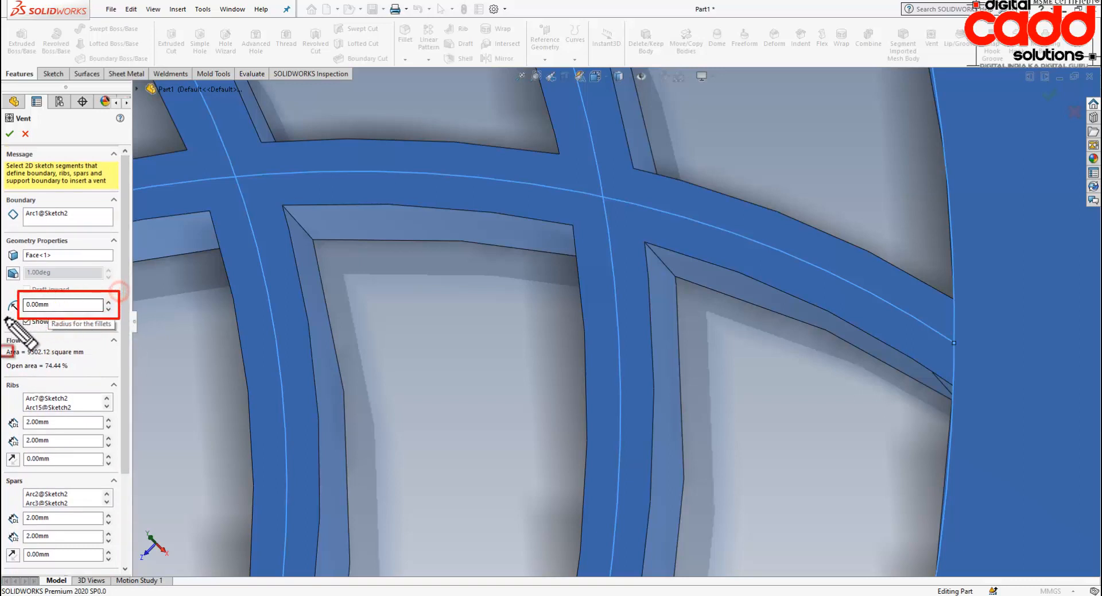
{"action": "key", "text": "Escape"}
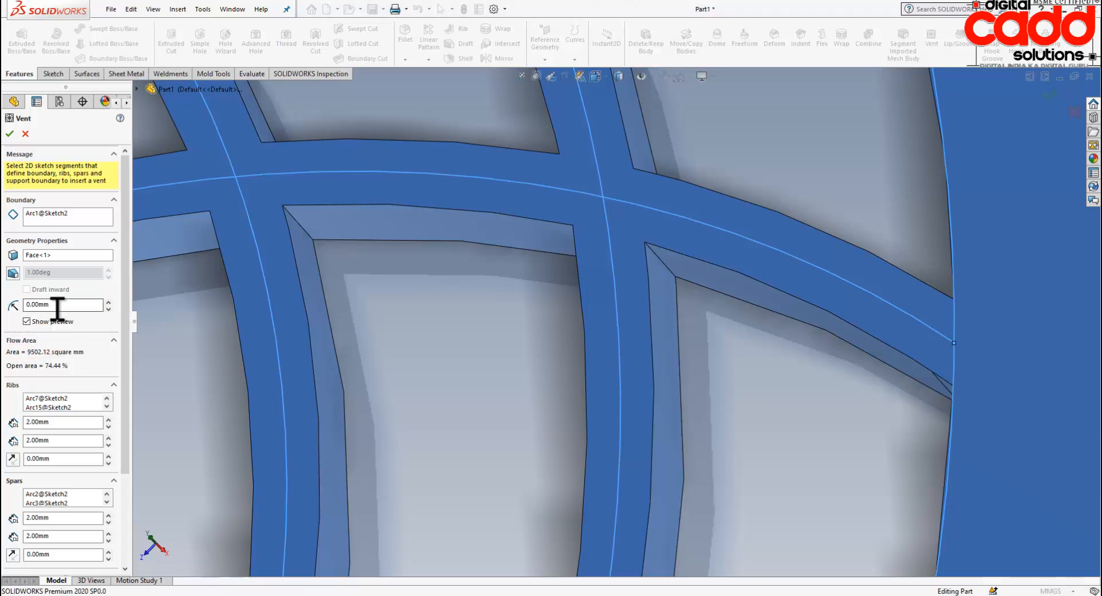
{"action": "left_click", "coordinate": [57, 309]}
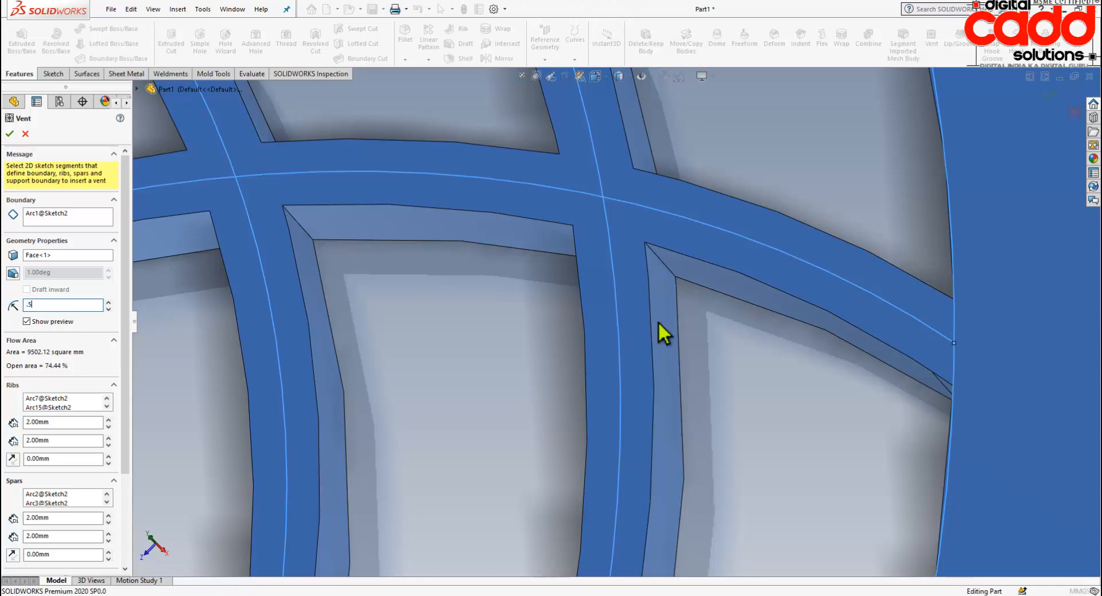
{"action": "key", "text": "Return"}
{"action": "scroll", "coordinate": [540, 318], "scroll_direction": "up", "scroll_amount": 3}
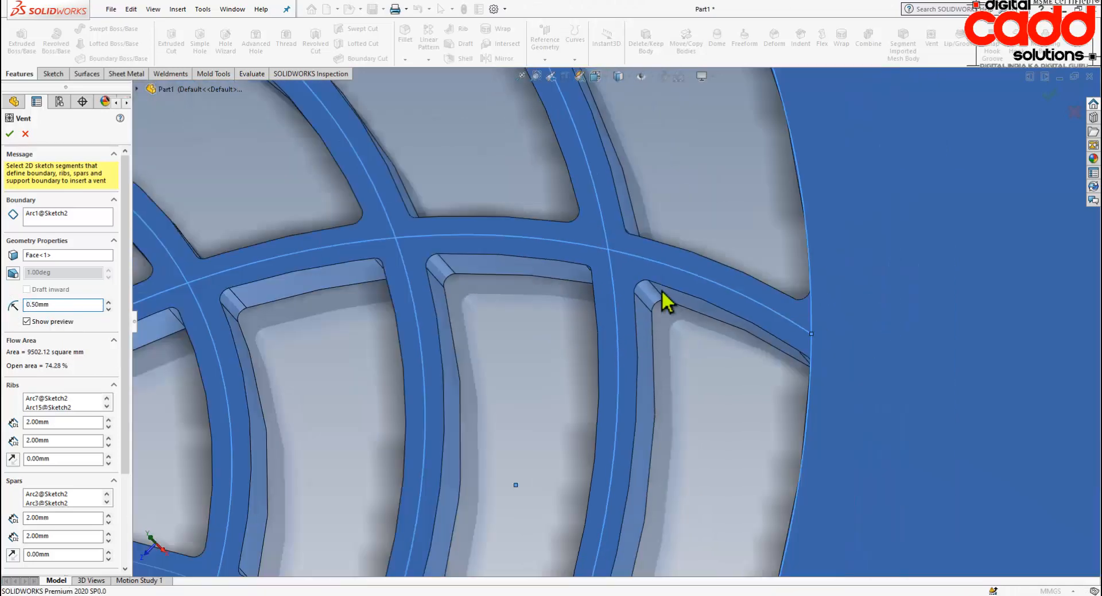
{"action": "scroll", "coordinate": [657, 292], "scroll_direction": "down", "scroll_amount": 3}
{"action": "scroll", "coordinate": [576, 293], "scroll_direction": "down", "scroll_amount": 2}
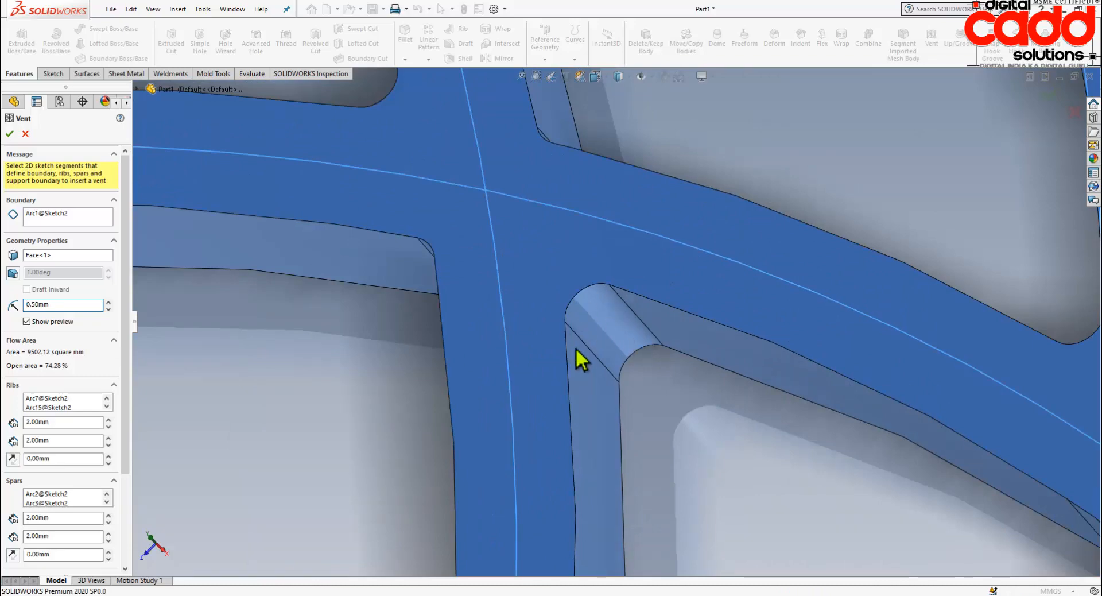
Try a 1 mm fillet radius for the vent and return it to 0.5 mm
{"action": "scroll", "coordinate": [594, 356], "scroll_direction": "up", "scroll_amount": 5}
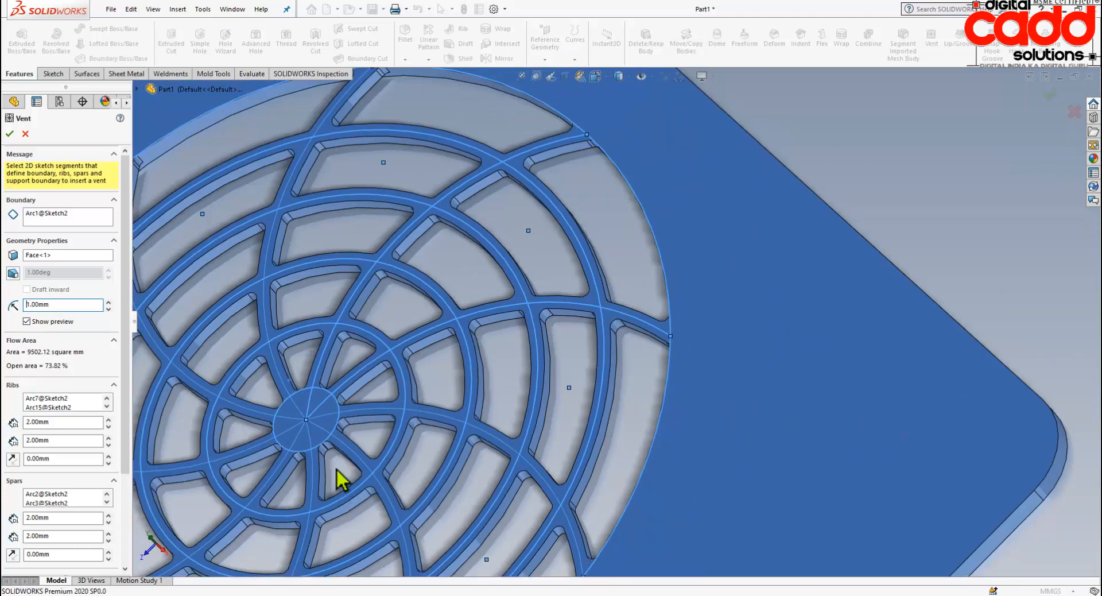
{"action": "scroll", "coordinate": [350, 460], "scroll_direction": "down", "scroll_amount": 5}
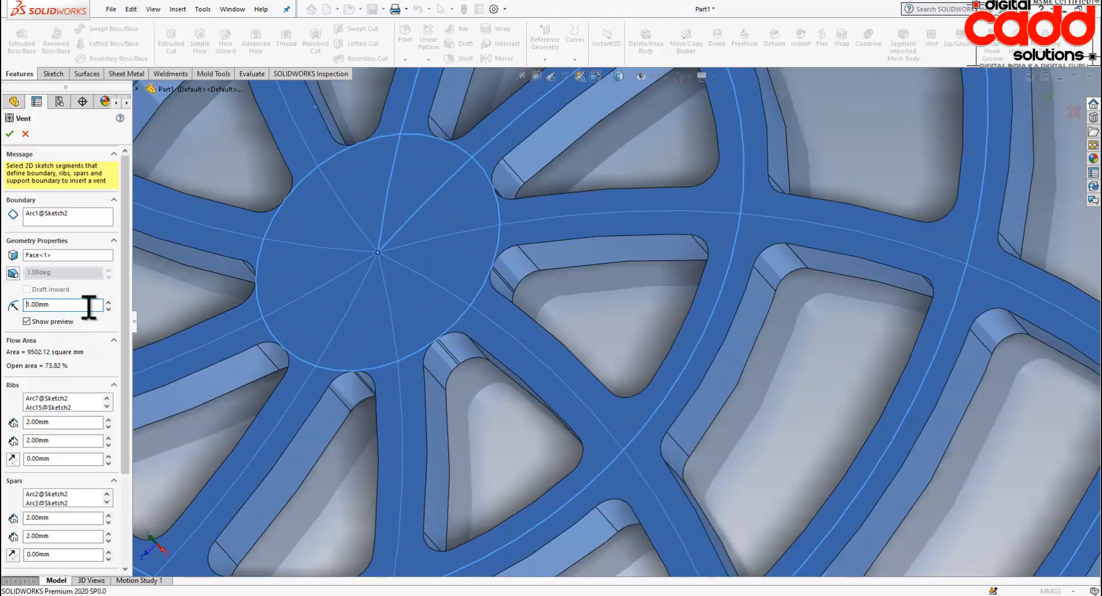
{"action": "double_click", "coordinate": [83, 304]}
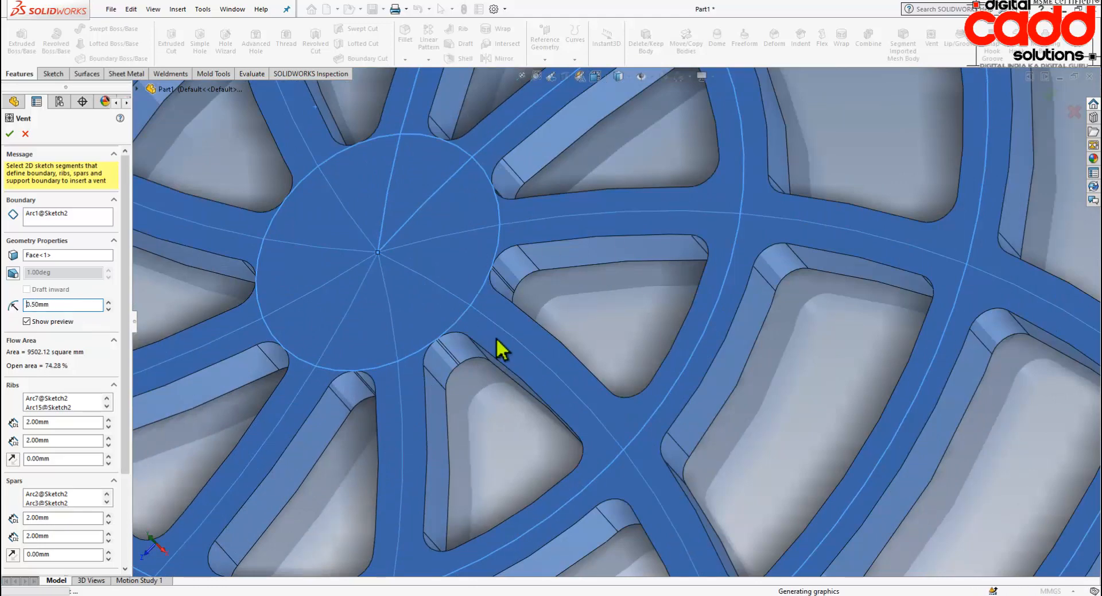
Accept the vent settings to cut the finished vent into the plate
{"action": "scroll", "coordinate": [569, 265], "scroll_direction": "up", "scroll_amount": 4}
{"action": "scroll", "coordinate": [572, 263], "scroll_direction": "up", "scroll_amount": 4}
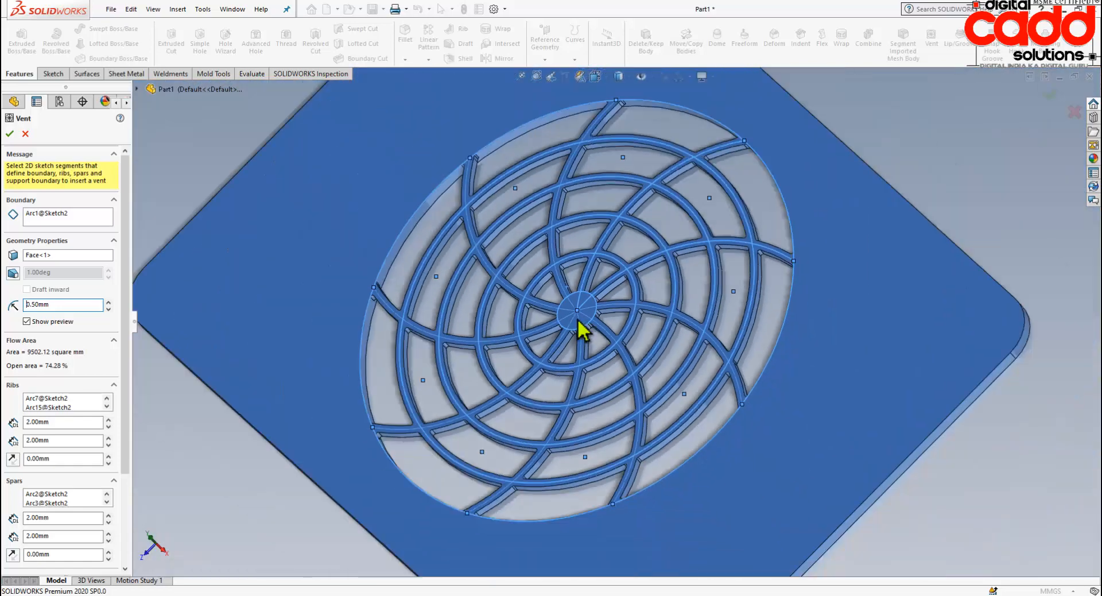
{"action": "left_click", "coordinate": [9, 134]}
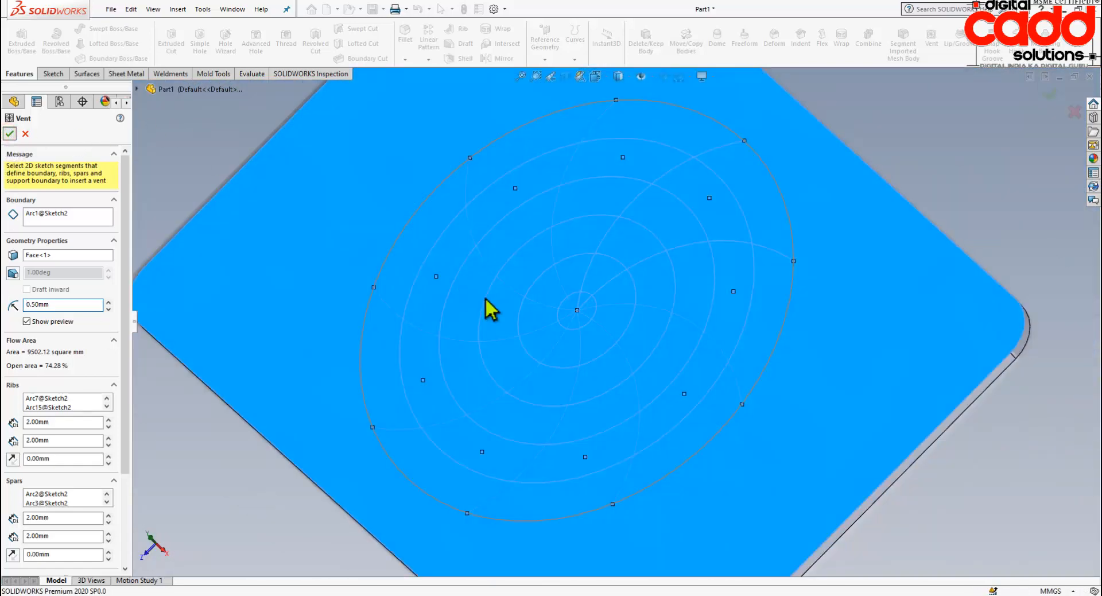
{"action": "scroll", "coordinate": [508, 308], "scroll_direction": "up", "scroll_amount": 3}
{"action": "middle_click_drag", "start_coordinate": [800, 449], "coordinate": [818, 520]}
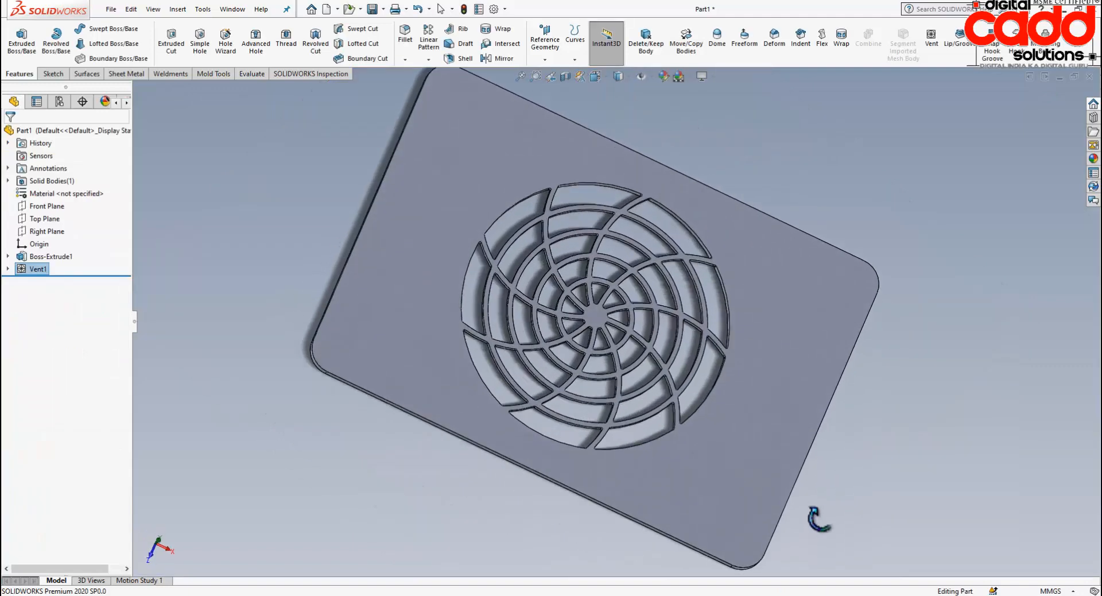
Examine the finished vent in the plate, checking the rounded corners at the rib ends and around the centre
{"action": "scroll", "coordinate": [811, 382], "scroll_direction": "down", "scroll_amount": 5}
{"action": "scroll", "coordinate": [839, 456], "scroll_direction": "up", "scroll_amount": 5}
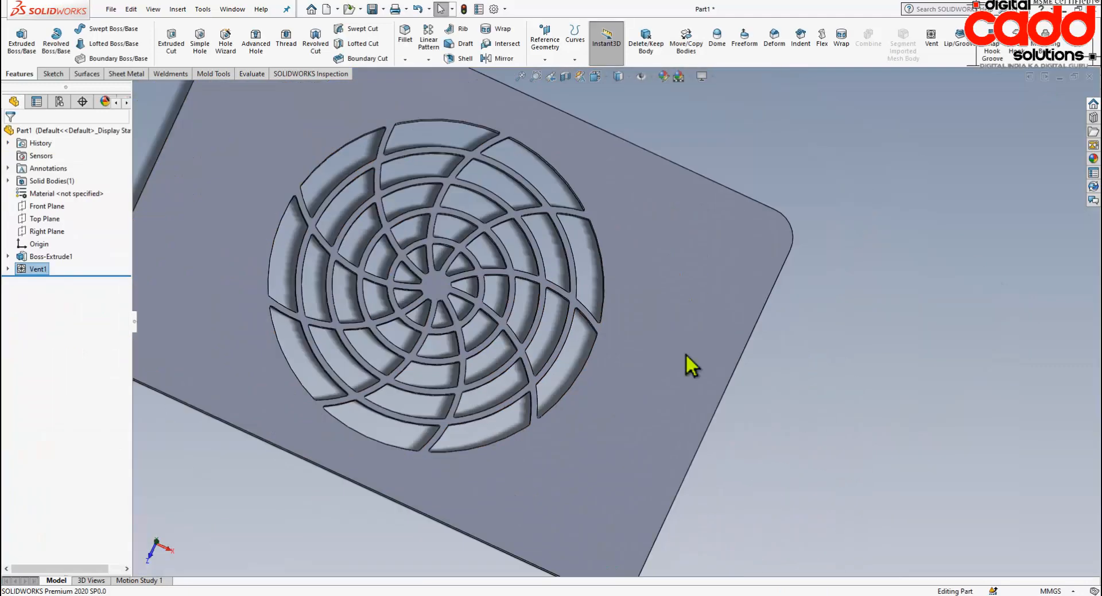
{"action": "scroll", "coordinate": [356, 247], "scroll_direction": "down", "scroll_amount": 7}
{"action": "scroll", "coordinate": [386, 246], "scroll_direction": "up", "scroll_amount": 6}
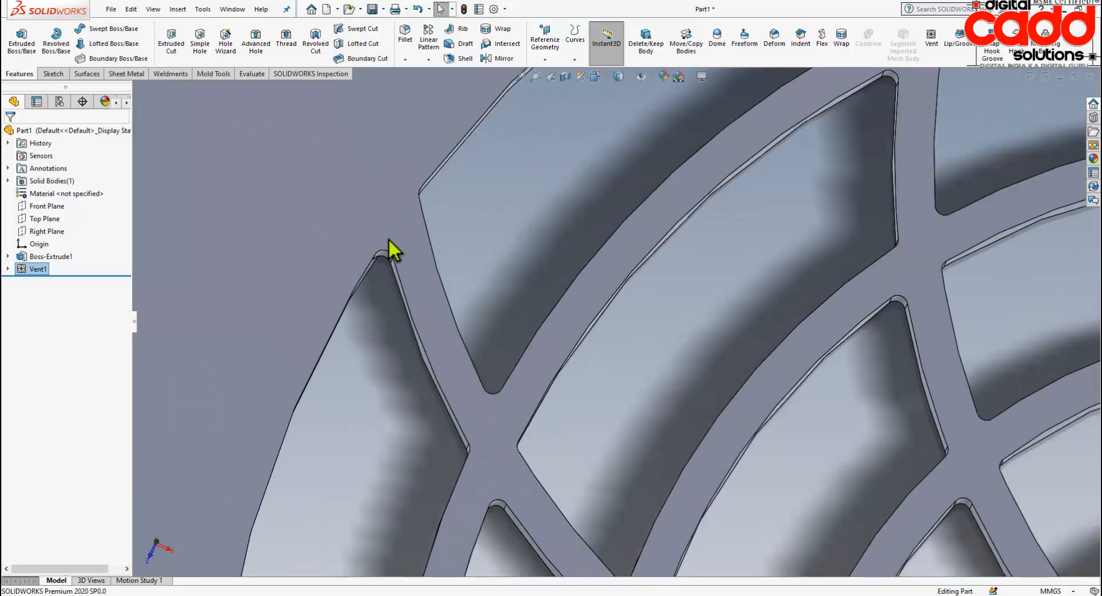
{"action": "scroll", "coordinate": [802, 452], "scroll_direction": "down", "scroll_amount": 3}
{"action": "scroll", "coordinate": [806, 459], "scroll_direction": "down", "scroll_amount": 2}
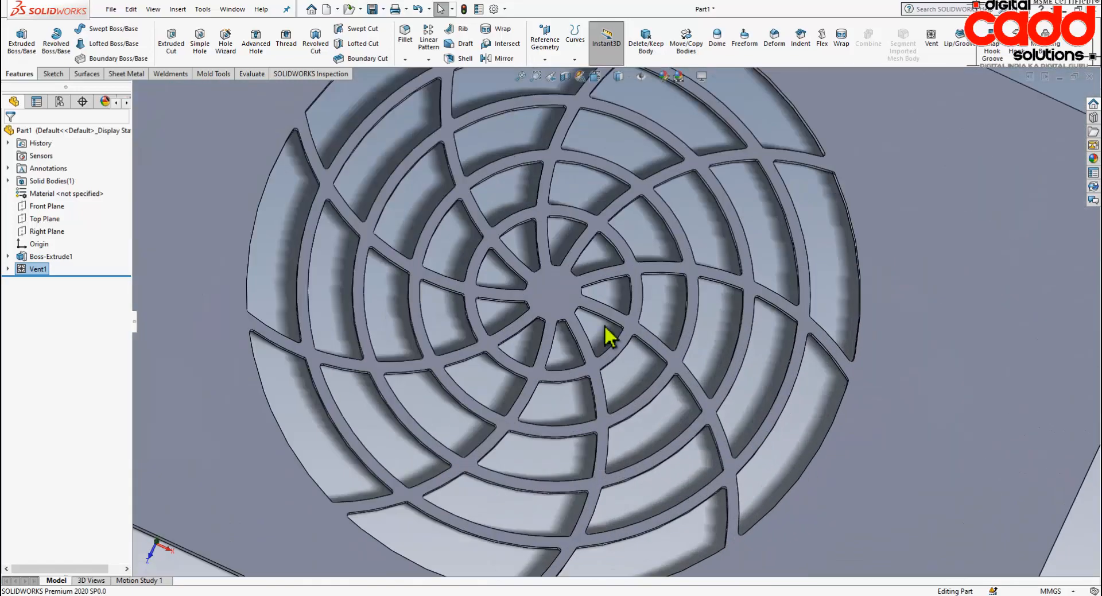
{"action": "scroll", "coordinate": [644, 336], "scroll_direction": "up", "scroll_amount": 4}
{"action": "scroll", "coordinate": [723, 357], "scroll_direction": "down", "scroll_amount": 2}
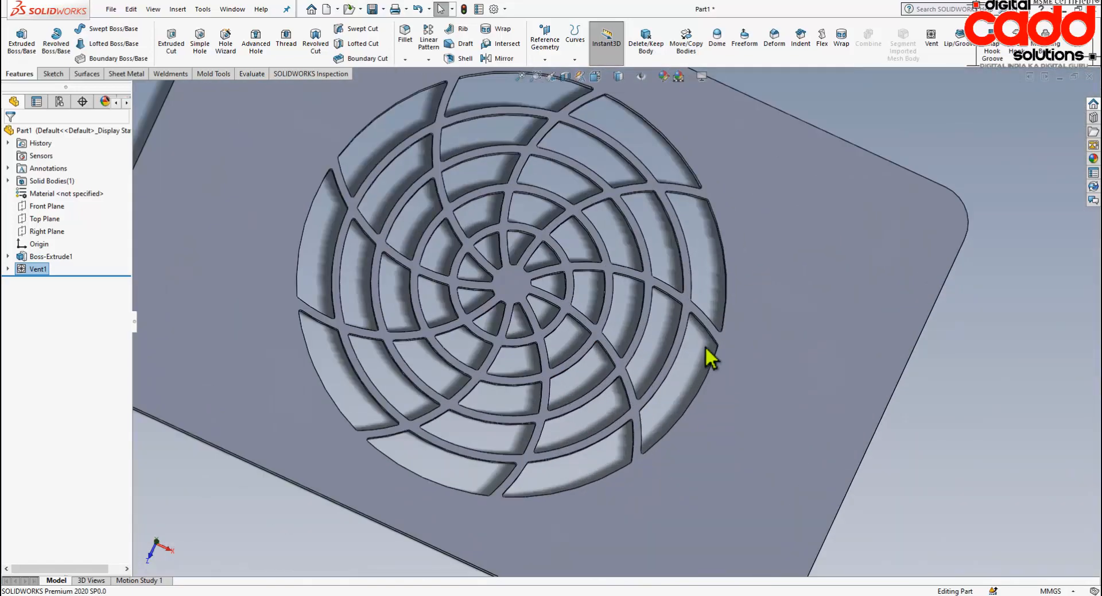
{"action": "scroll", "coordinate": [524, 377], "scroll_direction": "up", "scroll_amount": 3}
{"action": "scroll", "coordinate": [718, 298], "scroll_direction": "down", "scroll_amount": 2}
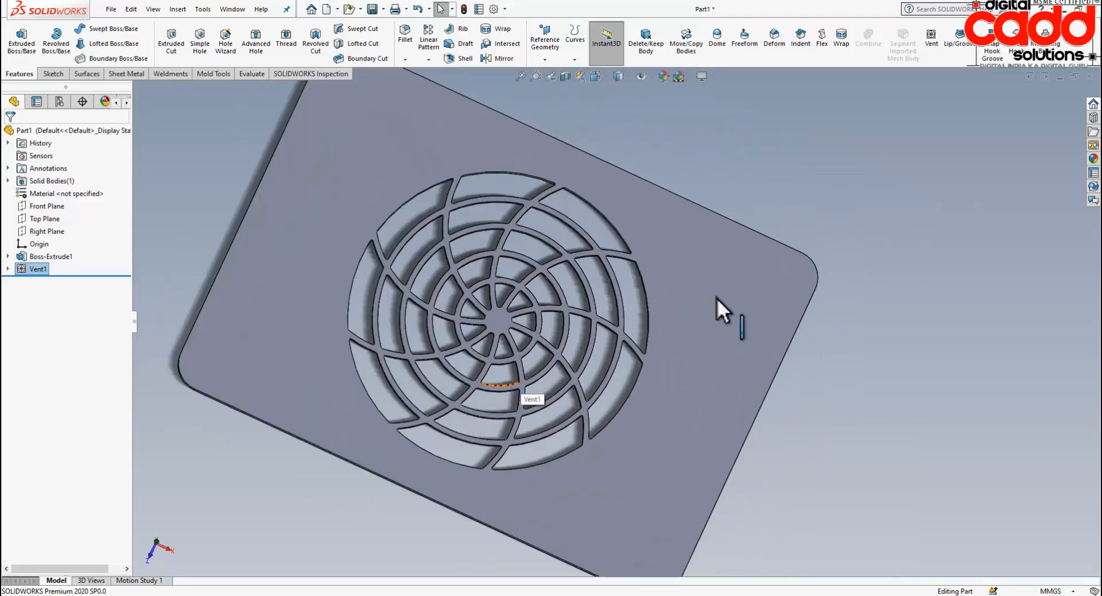
{"action": "middle_click_drag", "start_coordinate": [718, 298], "coordinate": [734, 253]}
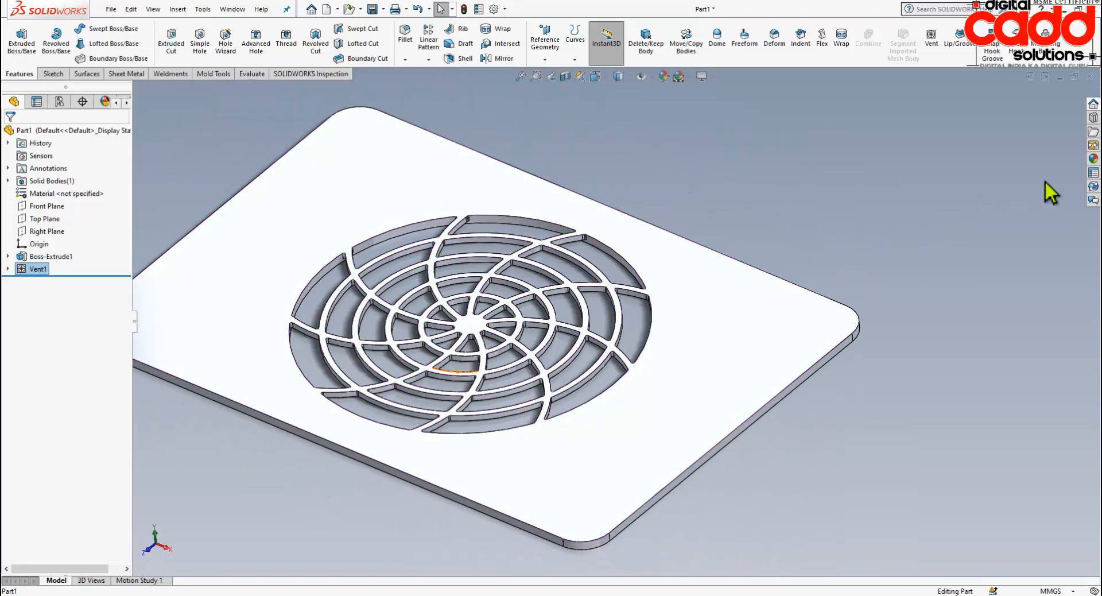
Apply the chromium plate cast appearance from the Chrome metal category to the vented plate
{"action": "left_click", "coordinate": [1092, 161]}
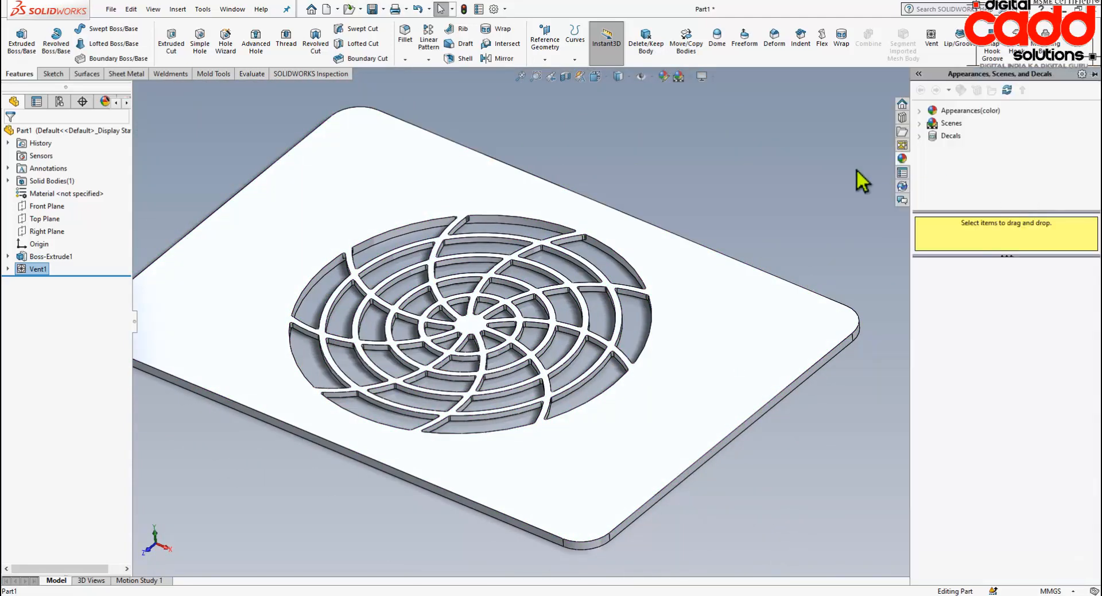
{"action": "left_click", "coordinate": [920, 112]}
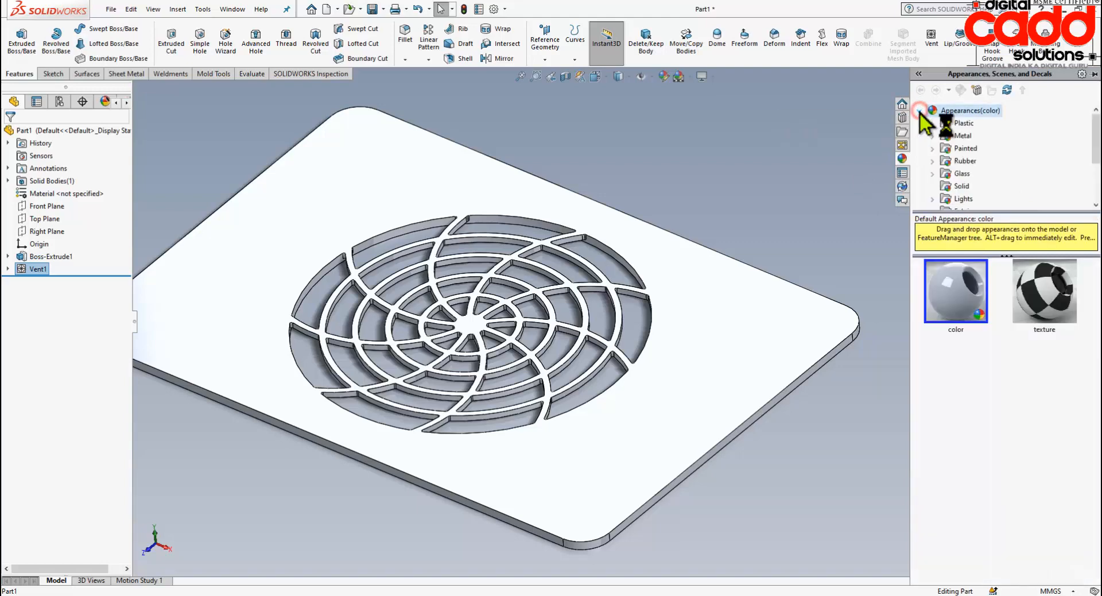
{"action": "double_click", "coordinate": [950, 141]}
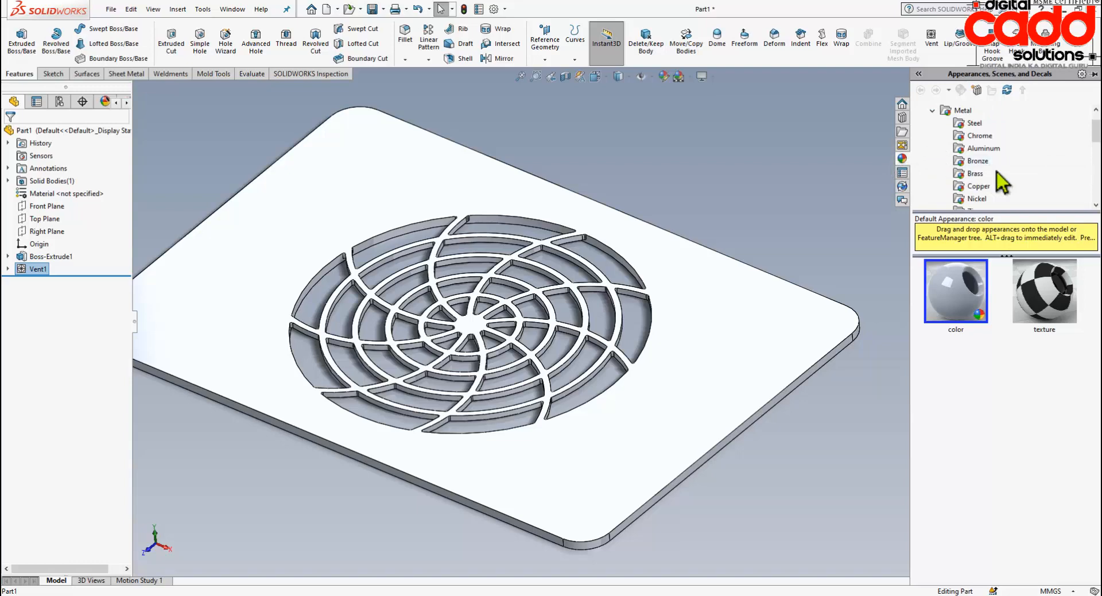
{"action": "left_click", "coordinate": [979, 136]}
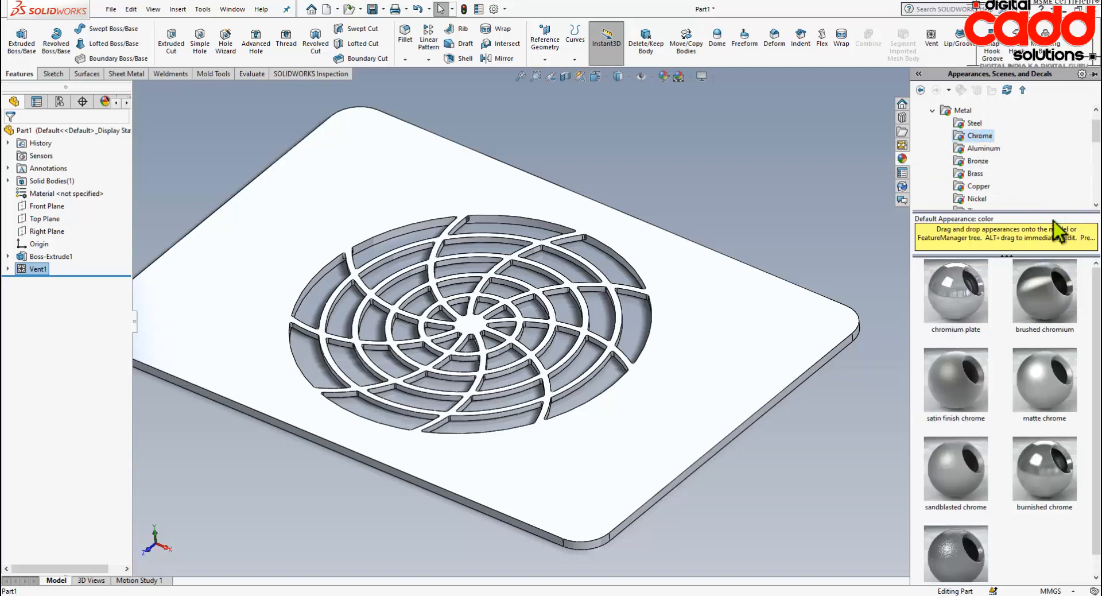
{"action": "left_click_drag", "start_coordinate": [970, 549], "coordinate": [728, 376]}
{"action": "left_click", "coordinate": [749, 377]}
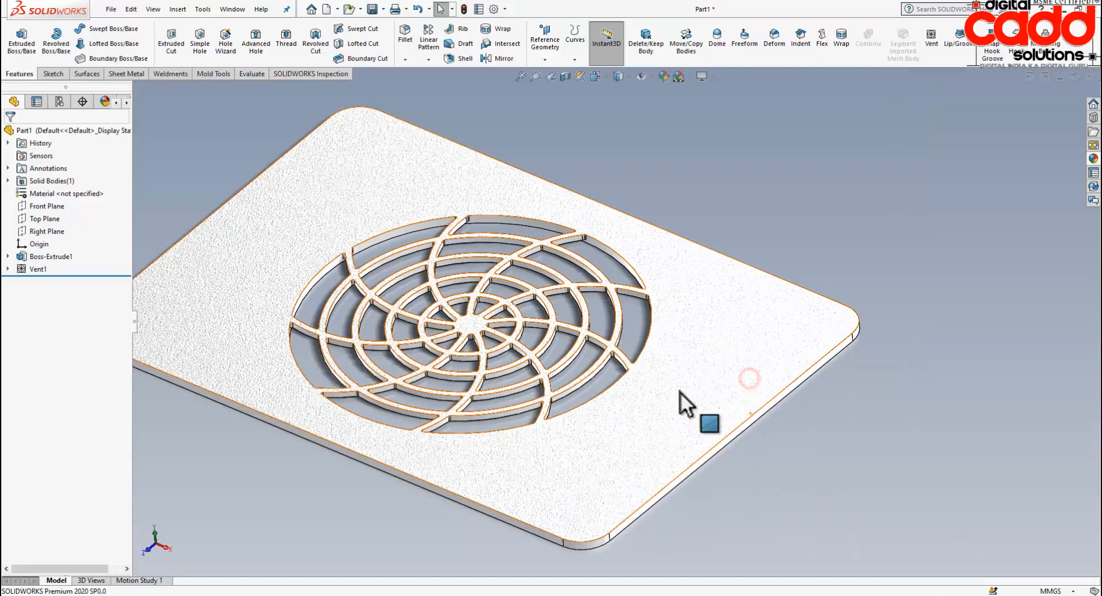
Apply the burnished chrome appearance to the whole part
{"action": "middle_click_drag", "start_coordinate": [683, 401], "coordinate": [674, 347]}
{"action": "scroll", "coordinate": [566, 337], "scroll_direction": "down", "scroll_amount": 8}
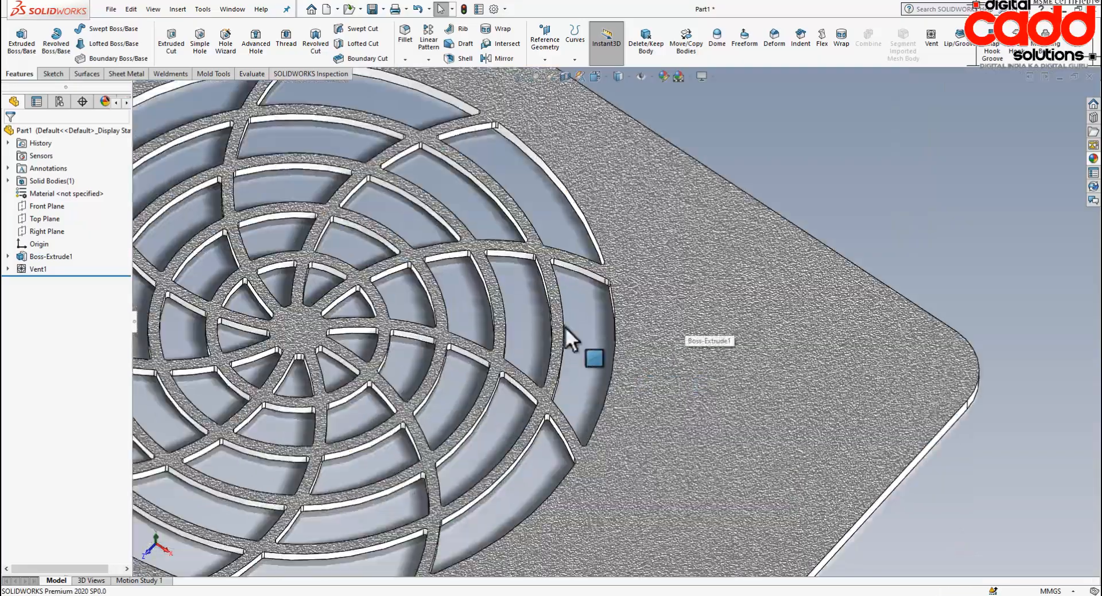
{"action": "scroll", "coordinate": [465, 284], "scroll_direction": "up", "scroll_amount": 10}
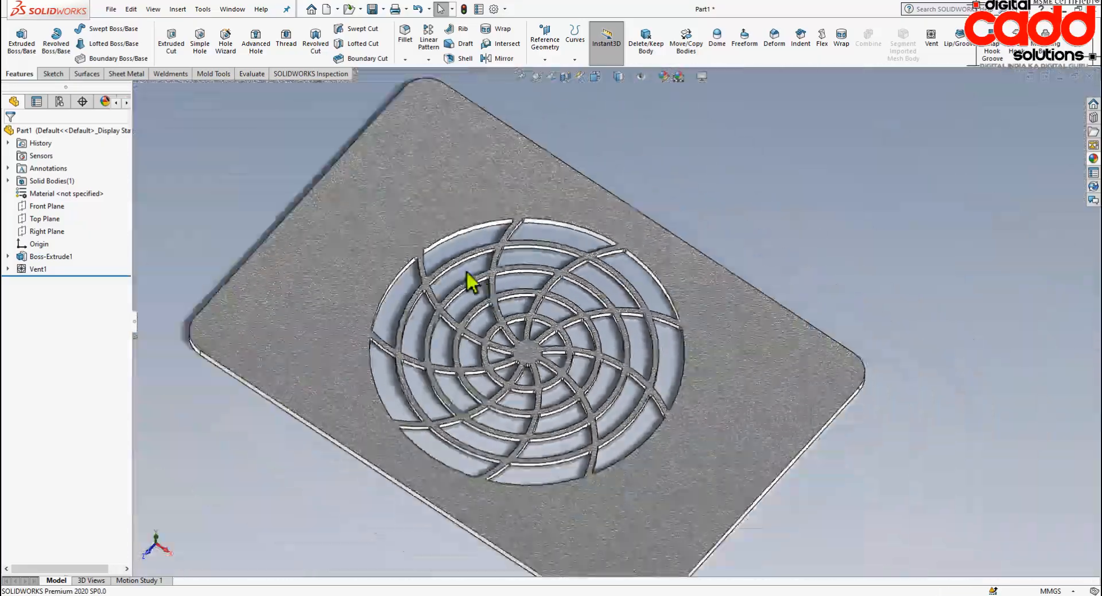
{"action": "left_click", "coordinate": [1098, 170]}
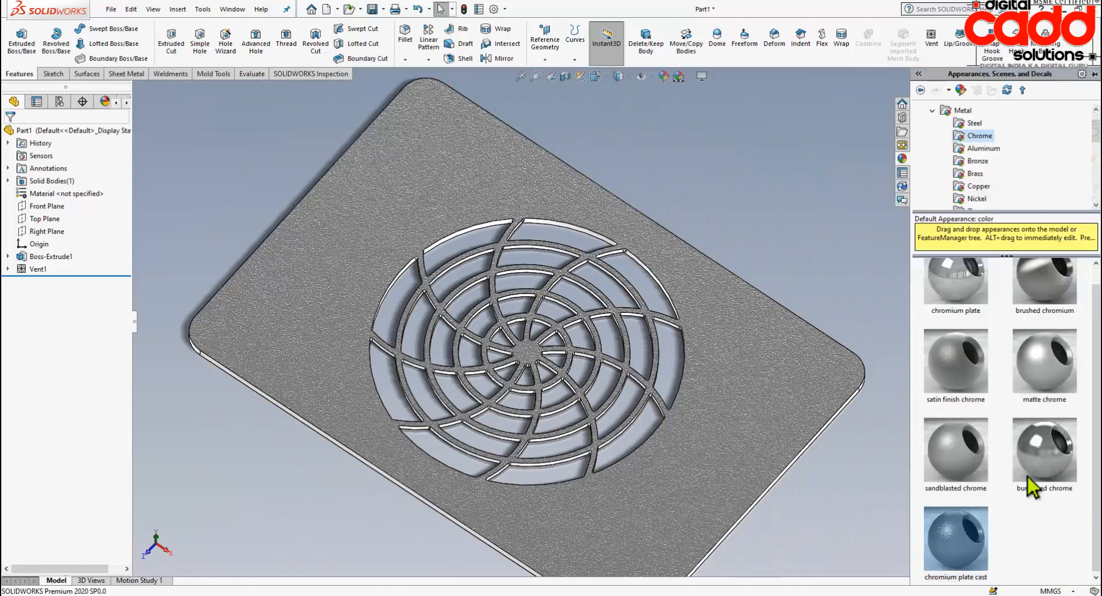
{"action": "left_click_drag", "start_coordinate": [1028, 482], "coordinate": [810, 422]}
{"action": "left_click", "coordinate": [816, 418]}
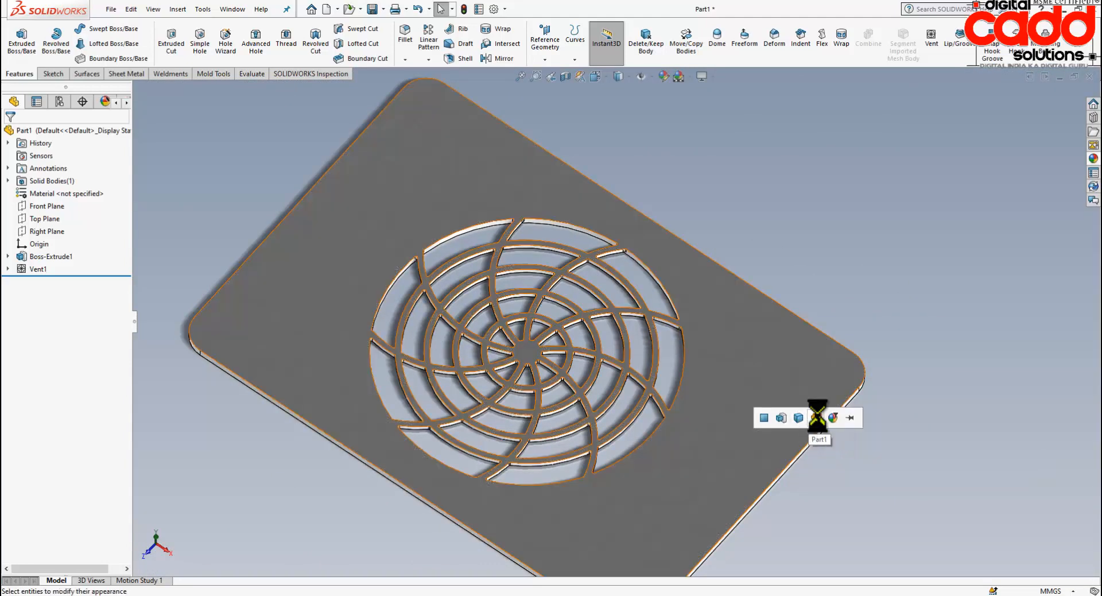
Apply the polished aluminum appearance from the Aluminum metal category to the whole vented part
{"action": "scroll", "coordinate": [686, 338], "scroll_direction": "down", "scroll_amount": 8}
{"action": "scroll", "coordinate": [693, 356], "scroll_direction": "down", "scroll_amount": 6}
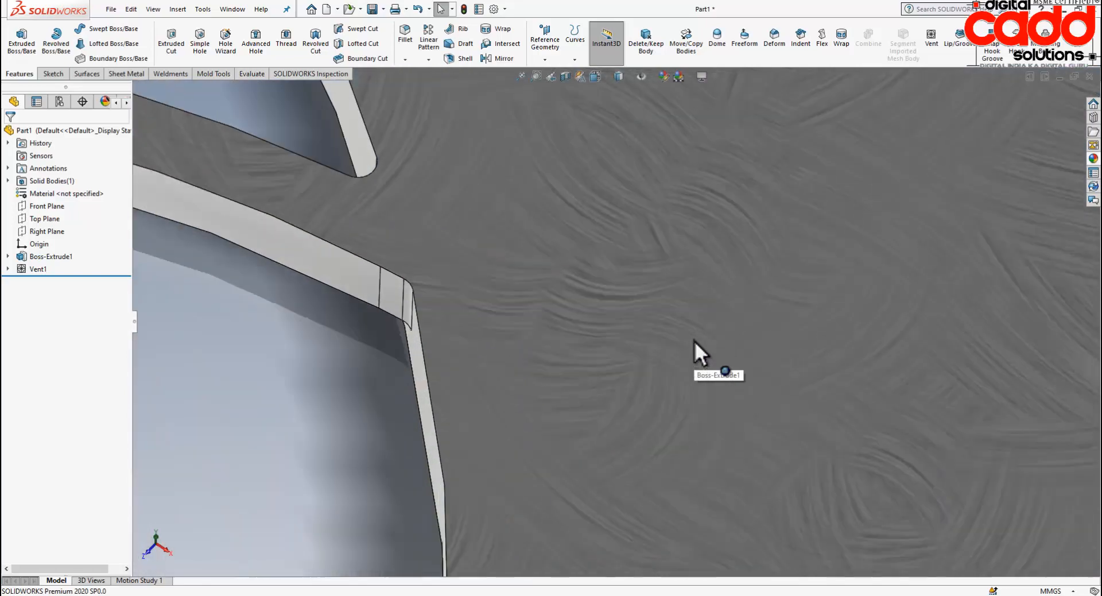
{"action": "scroll", "coordinate": [692, 340], "scroll_direction": "up", "scroll_amount": 10}
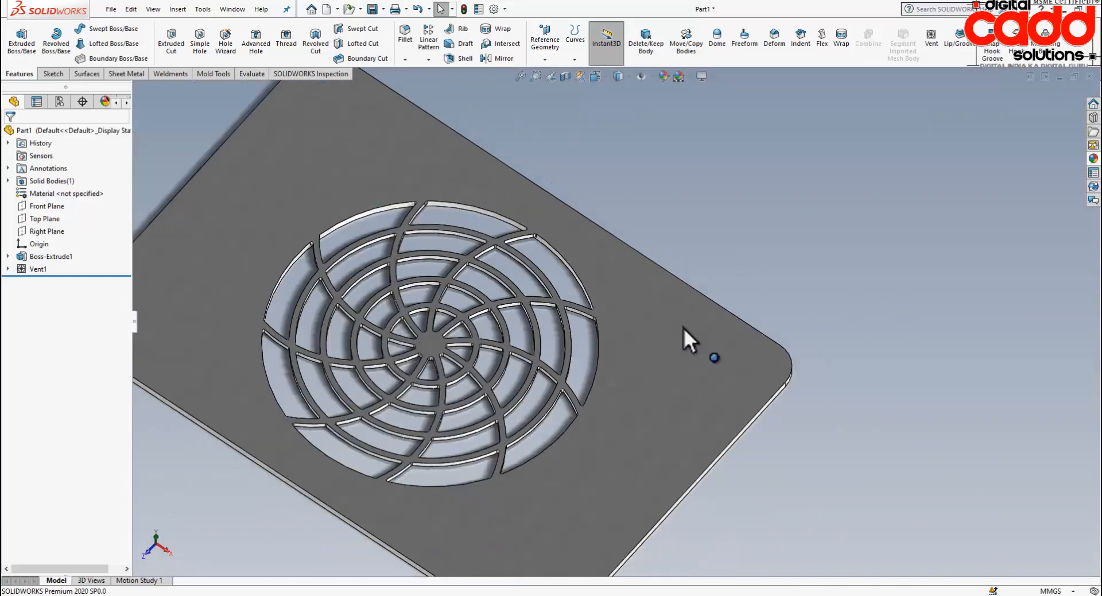
{"action": "middle_click_drag", "start_coordinate": [693, 341], "coordinate": [598, 345]}
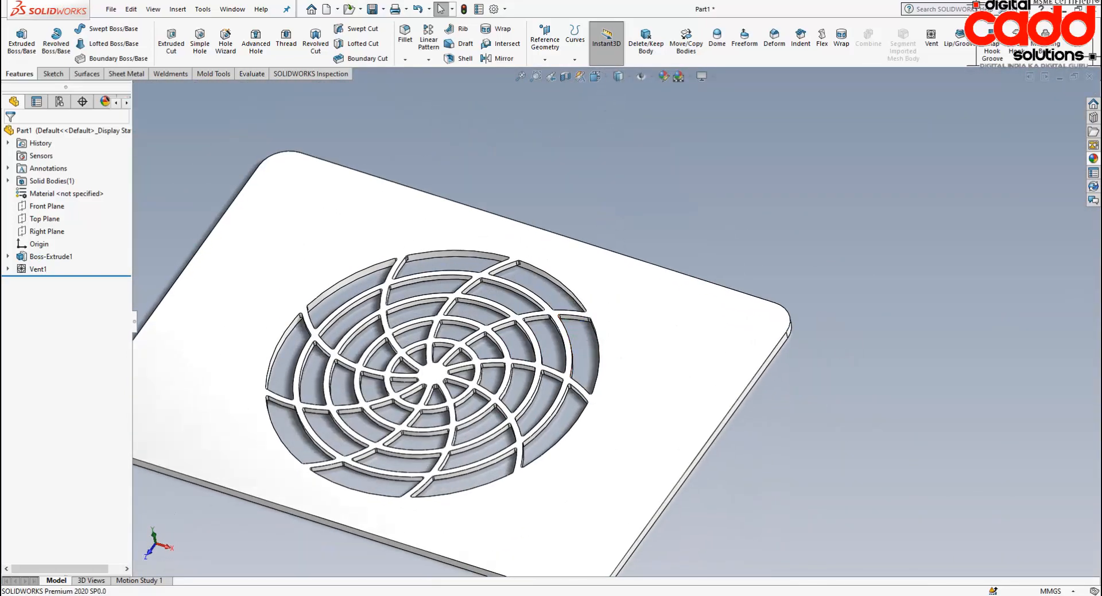
{"action": "left_click", "coordinate": [1093, 159]}
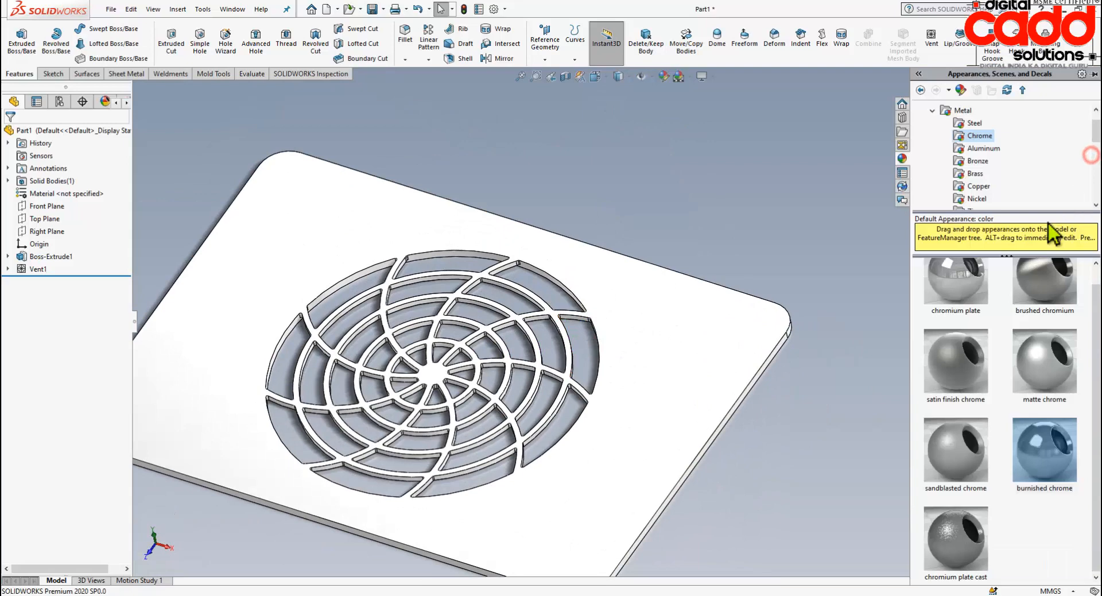
{"action": "left_click", "coordinate": [979, 150]}
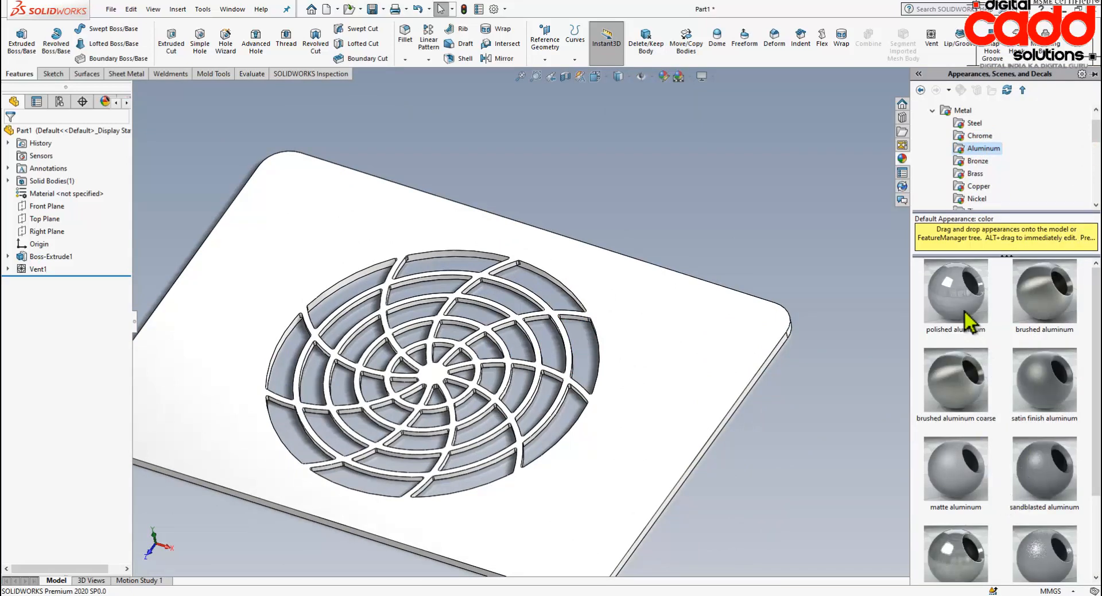
{"action": "left_click_drag", "start_coordinate": [965, 312], "coordinate": [680, 364]}
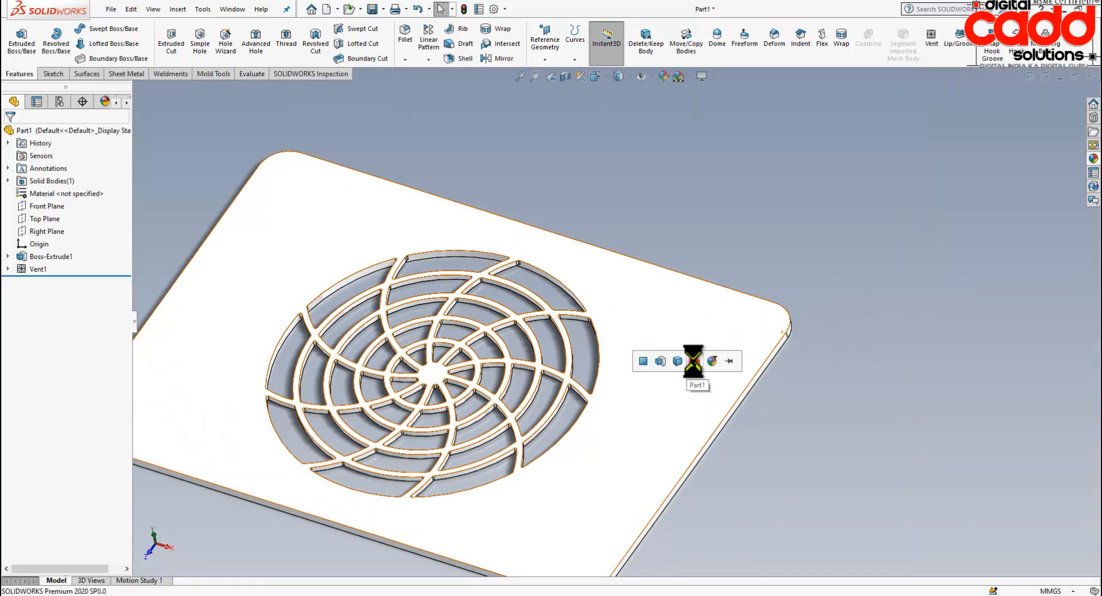
{"action": "left_click", "coordinate": [694, 360]}
Examine the polished aluminum finish on the plate and the rounded corners of the vent openings from several angles
{"action": "middle_click_drag", "start_coordinate": [524, 456], "coordinate": [544, 462]}
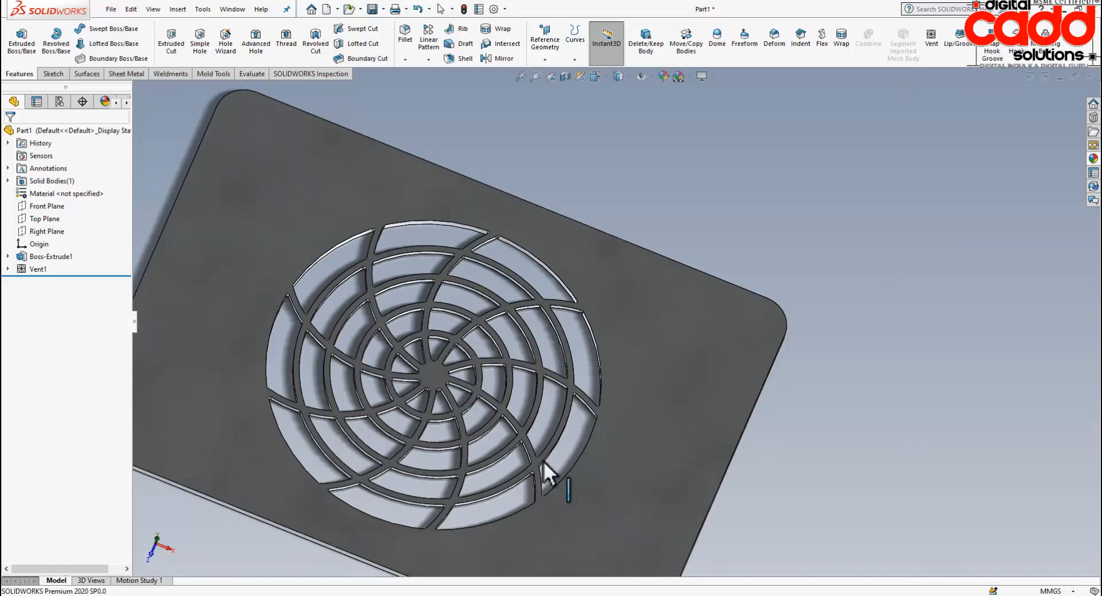
{"action": "scroll", "coordinate": [412, 361], "scroll_direction": "down", "scroll_amount": 10}
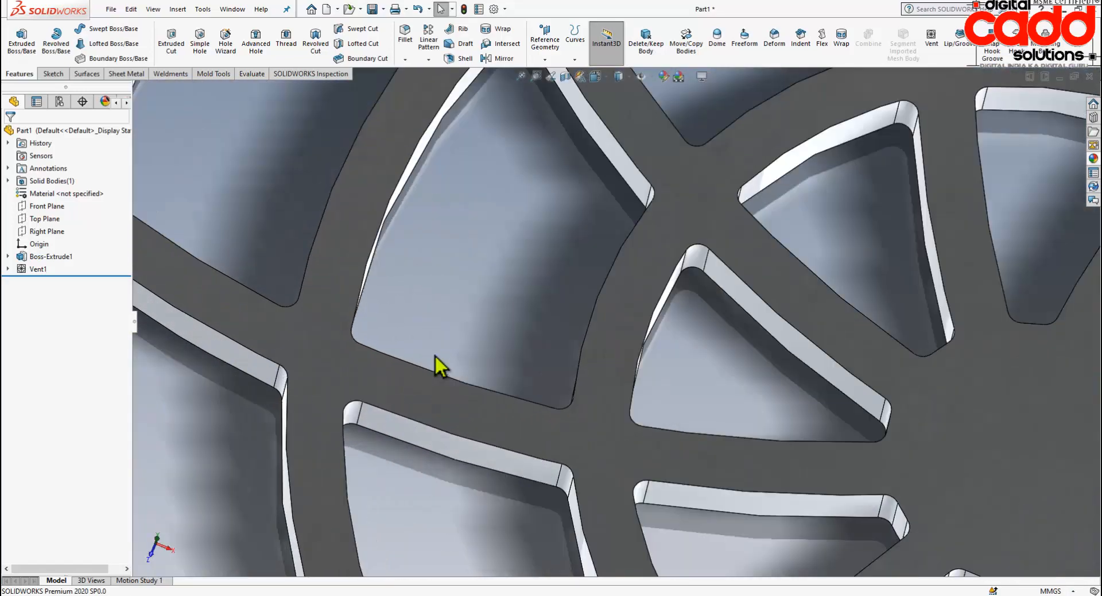
{"action": "scroll", "coordinate": [470, 351], "scroll_direction": "up", "scroll_amount": 10}
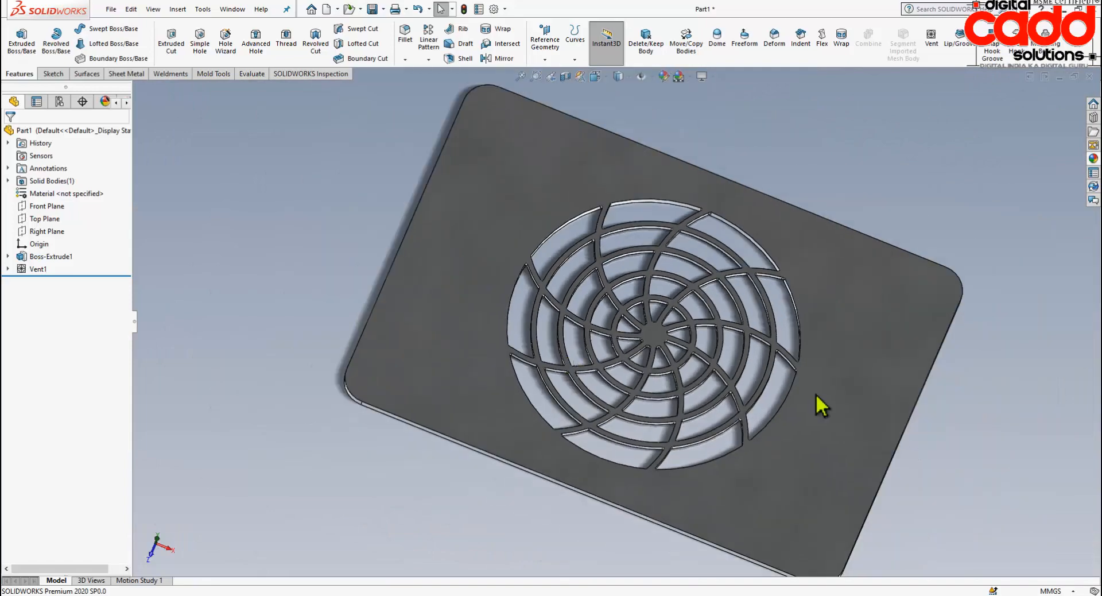
{"action": "scroll", "coordinate": [750, 447], "scroll_direction": "down", "scroll_amount": 3}
{"action": "middle_click_drag", "start_coordinate": [750, 446], "coordinate": [701, 370]}
{"action": "scroll", "coordinate": [600, 333], "scroll_direction": "up", "scroll_amount": 4}
{"action": "scroll", "coordinate": [691, 325], "scroll_direction": "down", "scroll_amount": 2}
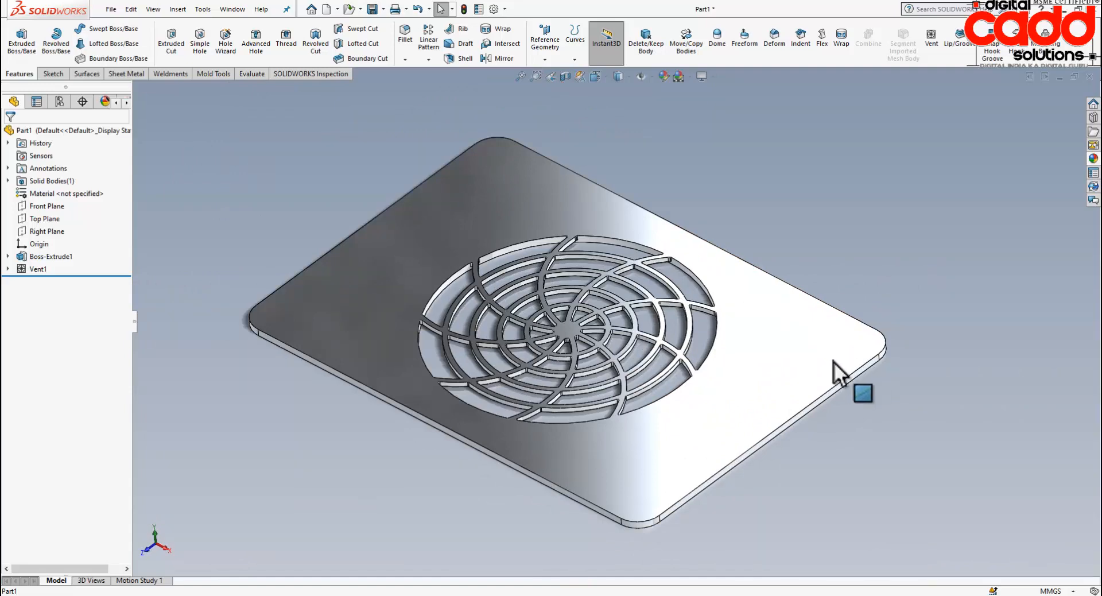
{"action": "scroll", "coordinate": [632, 345], "scroll_direction": "up", "scroll_amount": 3}
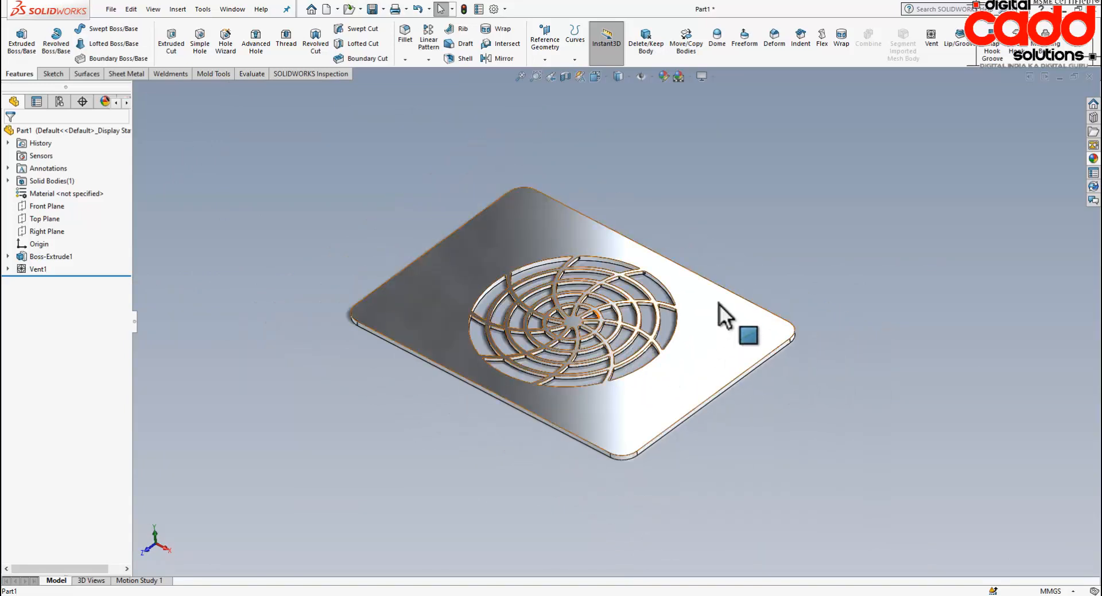
{"action": "scroll", "coordinate": [718, 315], "scroll_direction": "down", "scroll_amount": 2}
Create a new part document and start an extruded boss sketch on the Top Plane
{"action": "left_click", "coordinate": [326, 9]}
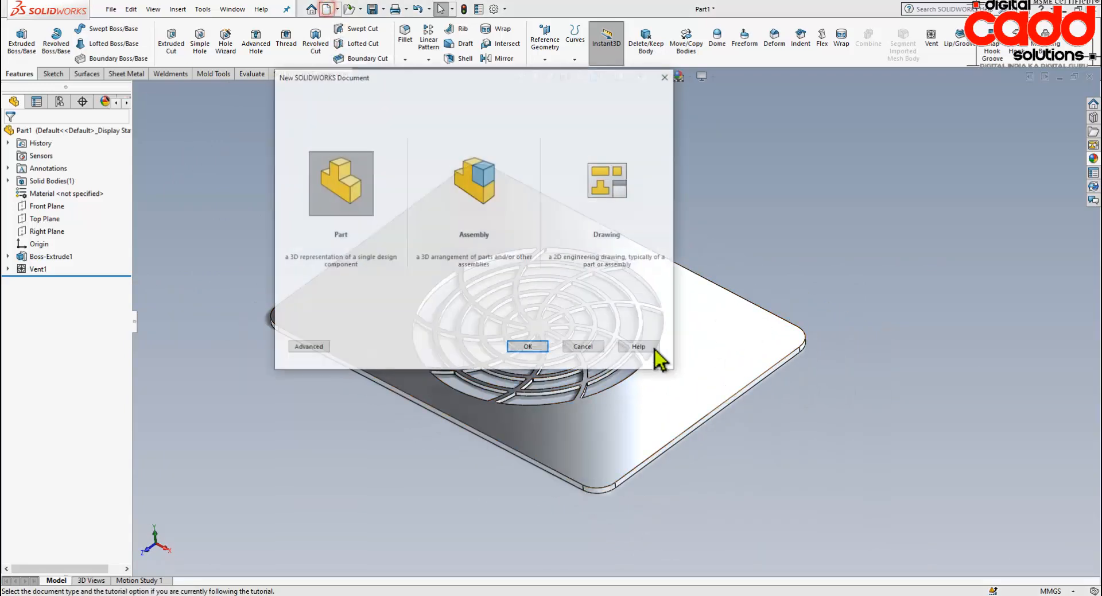
{"action": "left_click", "coordinate": [522, 348]}
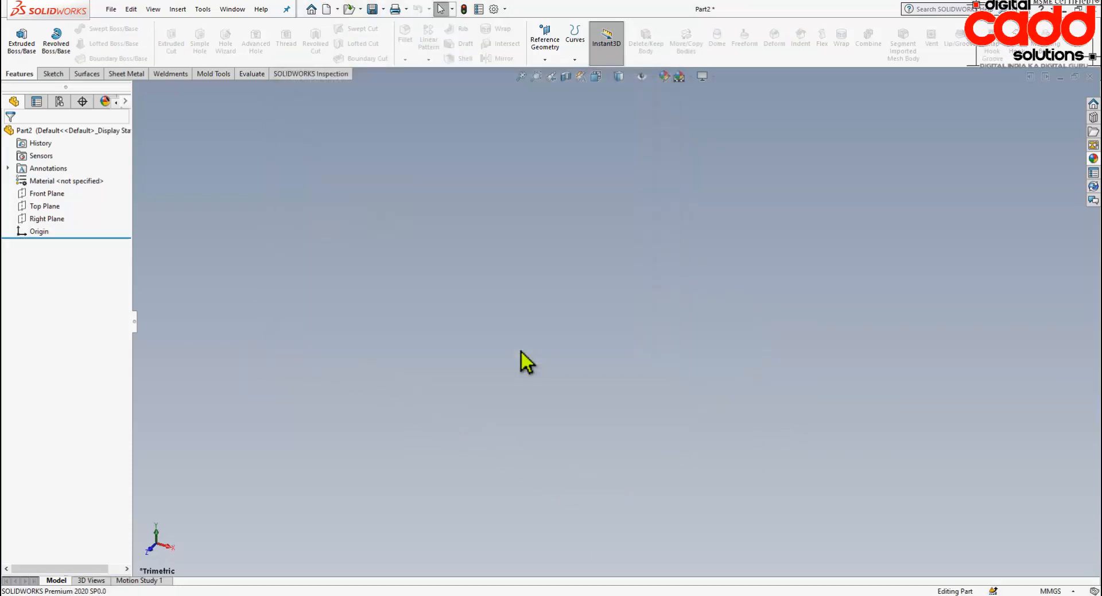
{"action": "left_click", "coordinate": [19, 45]}
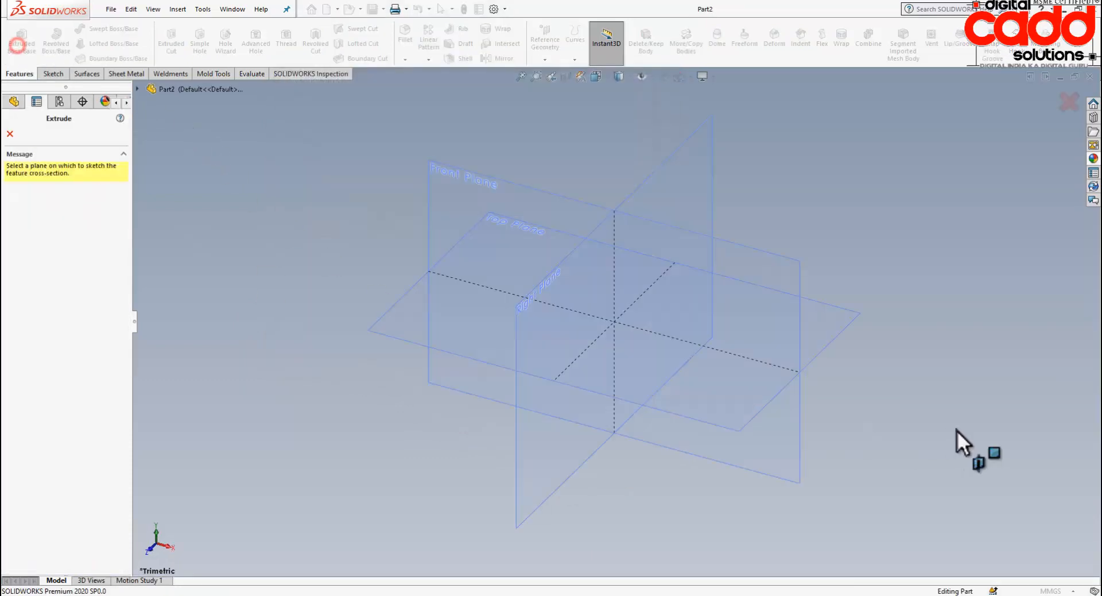
{"action": "left_click", "coordinate": [845, 327]}
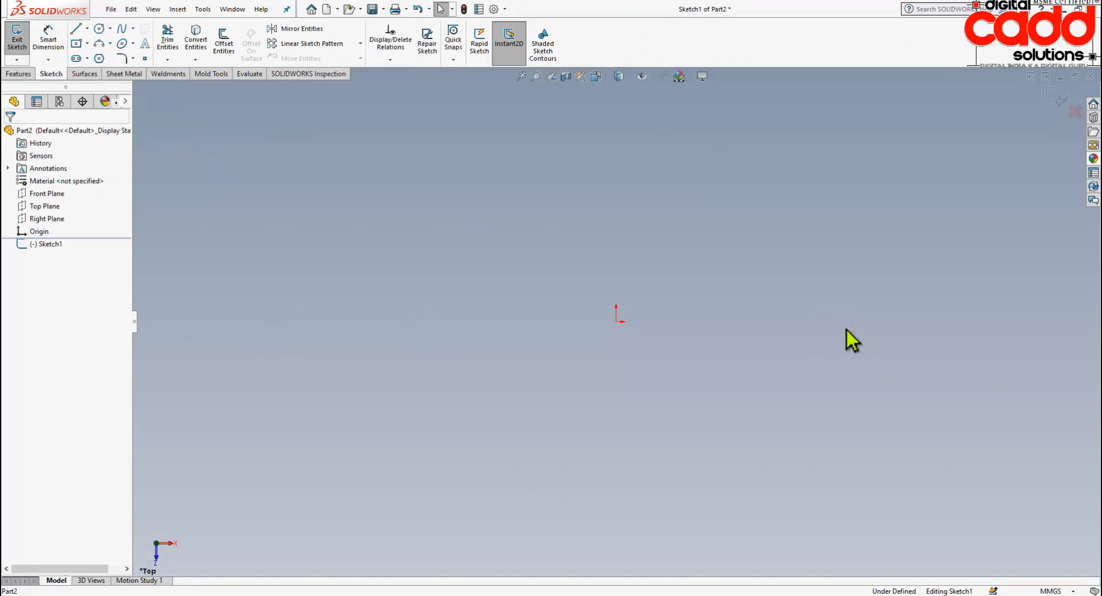
Sketch a center rectangle about 164 mm wide and 96 mm high, centred on the origin
{"action": "left_click", "coordinate": [76, 44]}
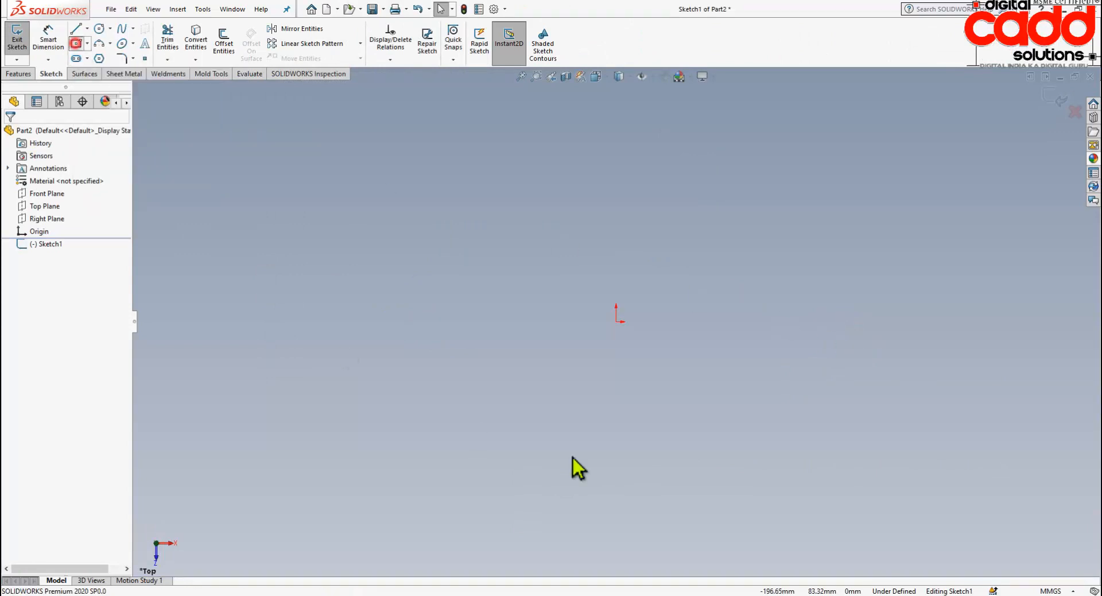
{"action": "left_click", "coordinate": [616, 322]}
{"action": "left_click", "coordinate": [813, 438]}
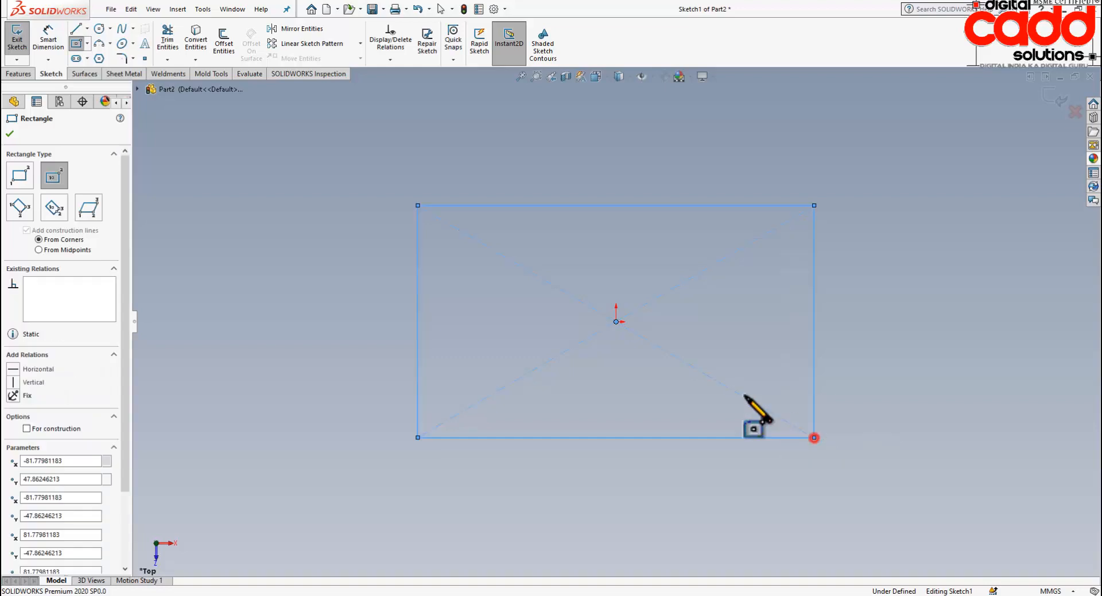
Sketch a centerpoint arc about the lower edge's midpoint, forming an outward semicircle of about 82 mm radius between the two lower corners
{"action": "left_click", "coordinate": [98, 44]}
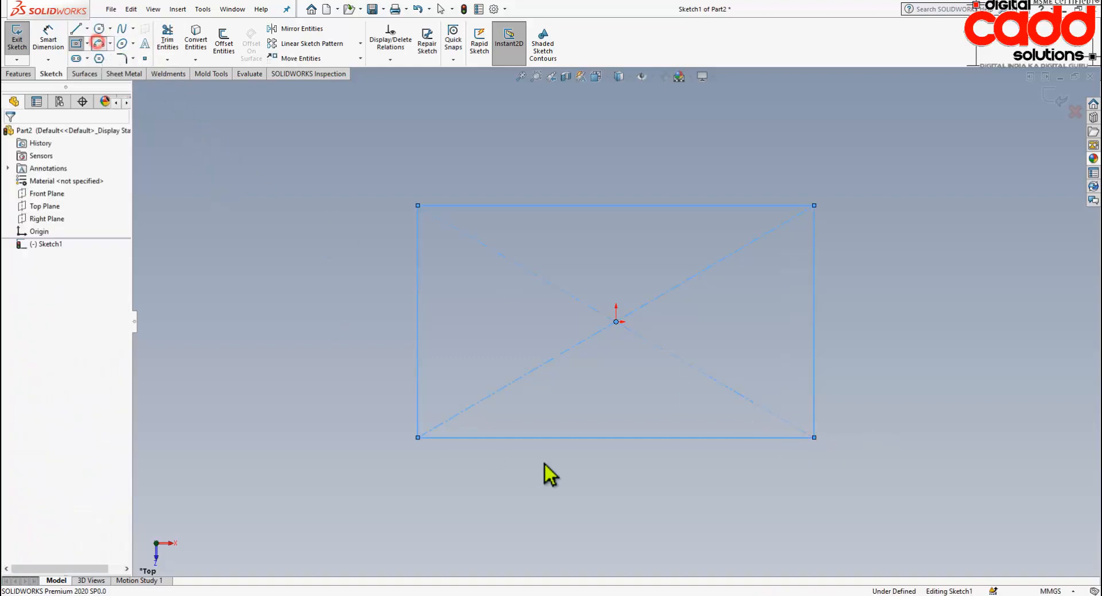
{"action": "left_click", "coordinate": [615, 437]}
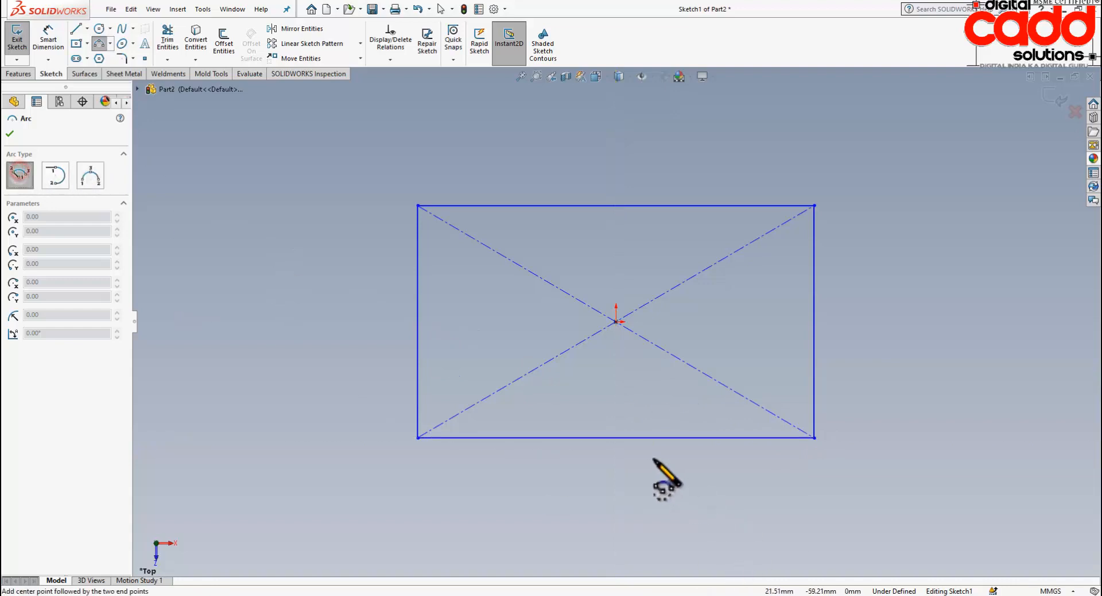
{"action": "left_click", "coordinate": [616, 437]}
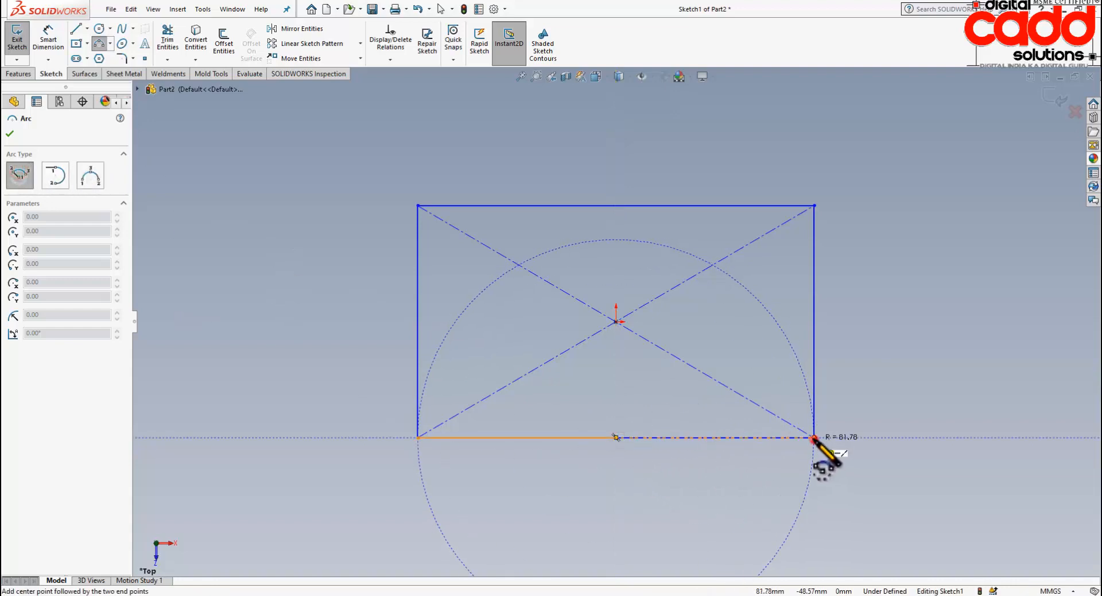
{"action": "left_click", "coordinate": [814, 438]}
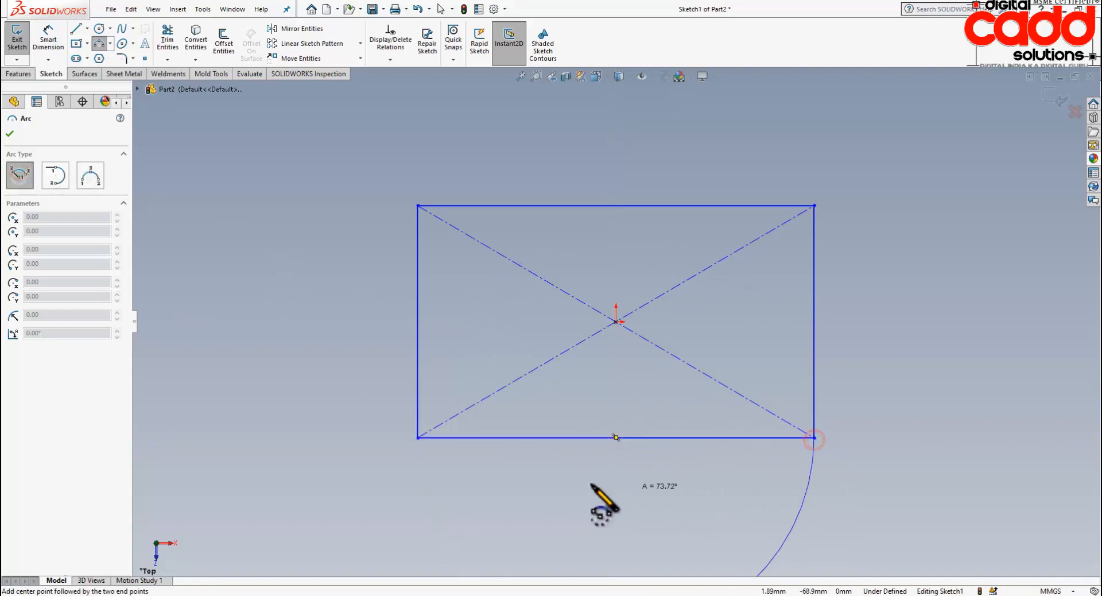
{"action": "left_click", "coordinate": [418, 438]}
{"action": "key", "text": "Escape"}
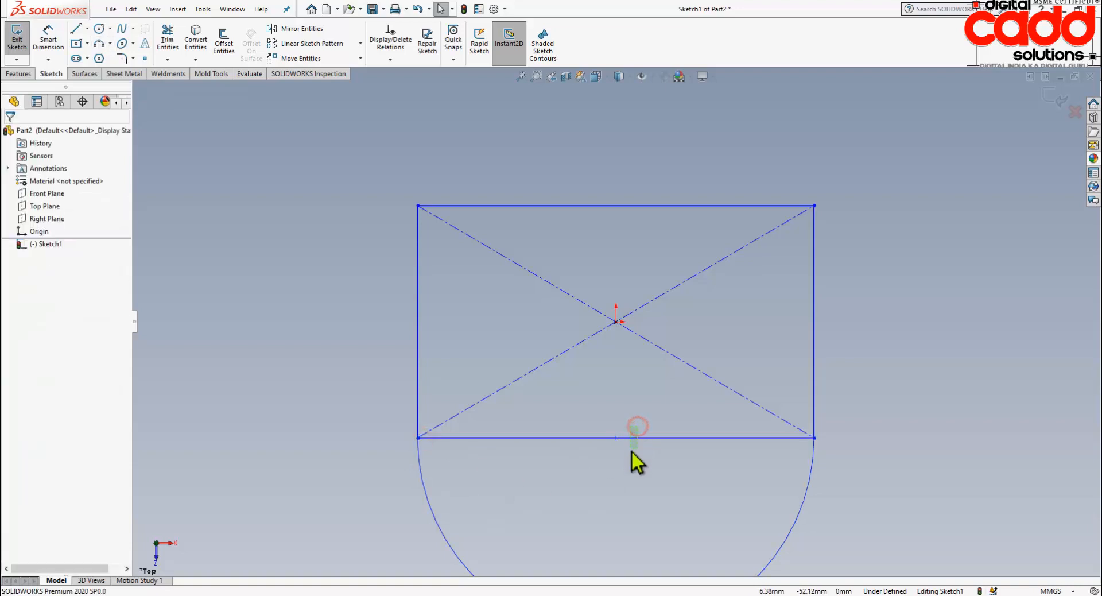
Convert the rectangle's lower edge, shared with the semicircle, into a construction line
{"action": "left_click", "coordinate": [632, 452]}
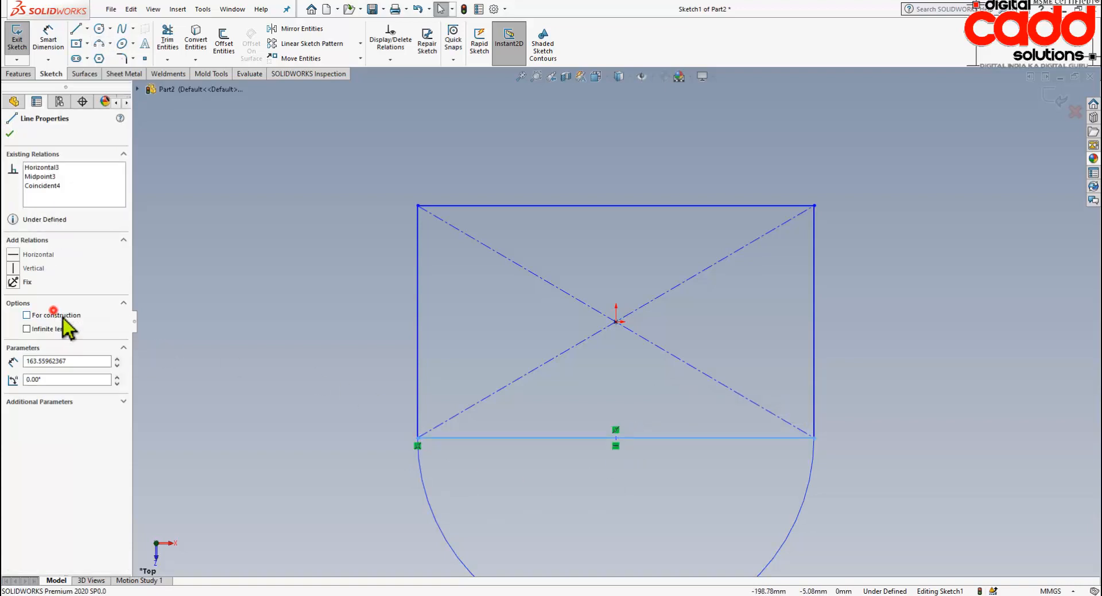
{"action": "left_click", "coordinate": [247, 306]}
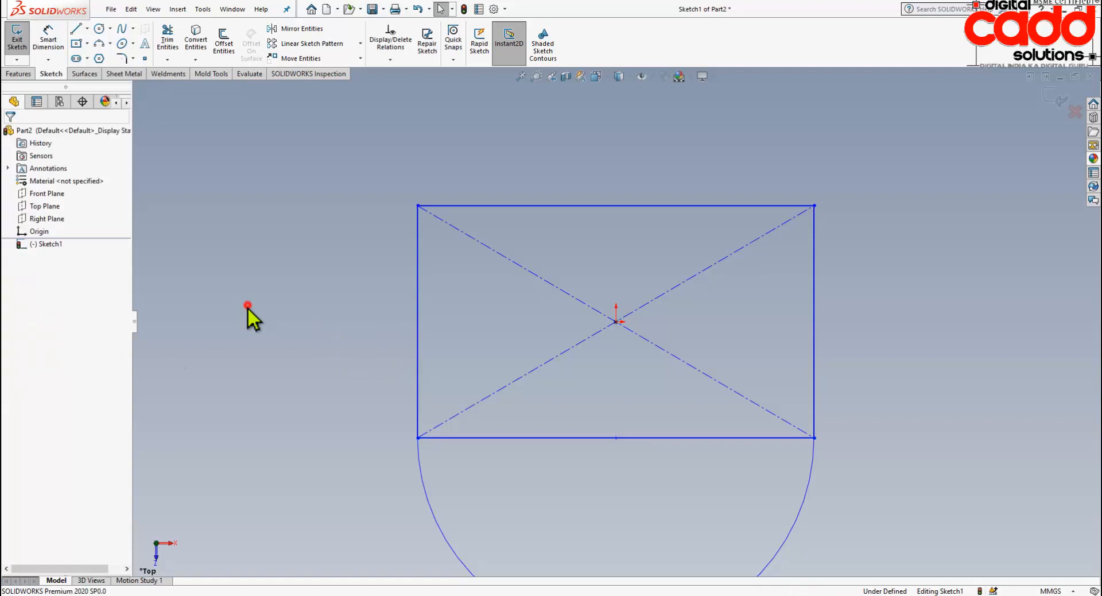
{"action": "left_click", "coordinate": [477, 438]}
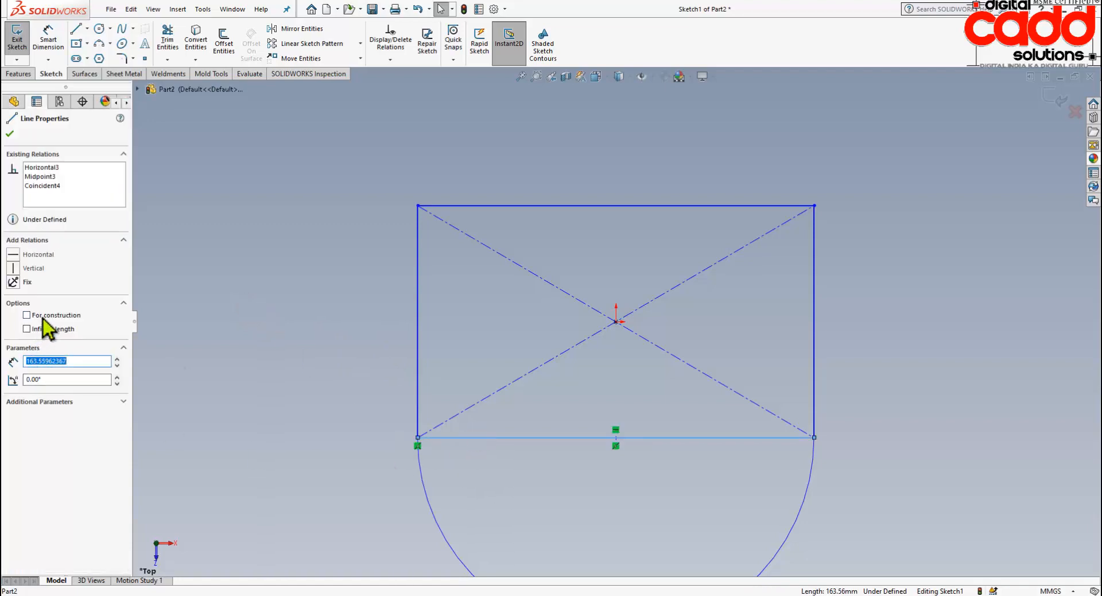
{"action": "left_click", "coordinate": [27, 315]}
{"action": "left_click", "coordinate": [209, 275]}
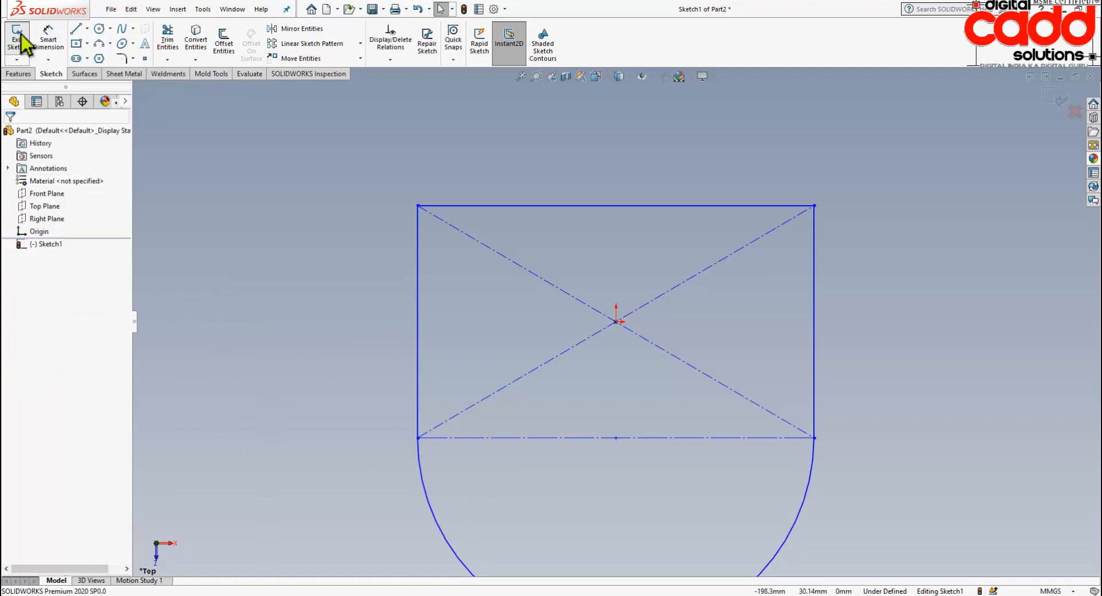
Dimension the rectangle's upper edge and set its length to 175 mm
{"action": "left_click", "coordinate": [48, 27]}
{"action": "scroll", "coordinate": [402, 327], "scroll_direction": "up", "scroll_amount": 4}
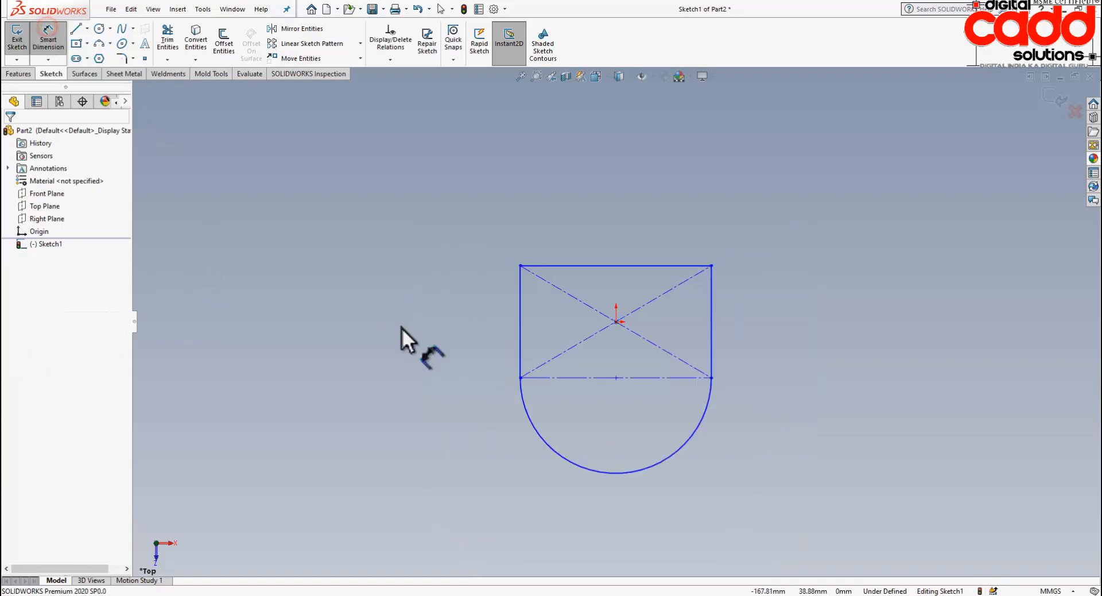
{"action": "left_click", "coordinate": [628, 265]}
{"action": "left_click", "coordinate": [628, 220]}
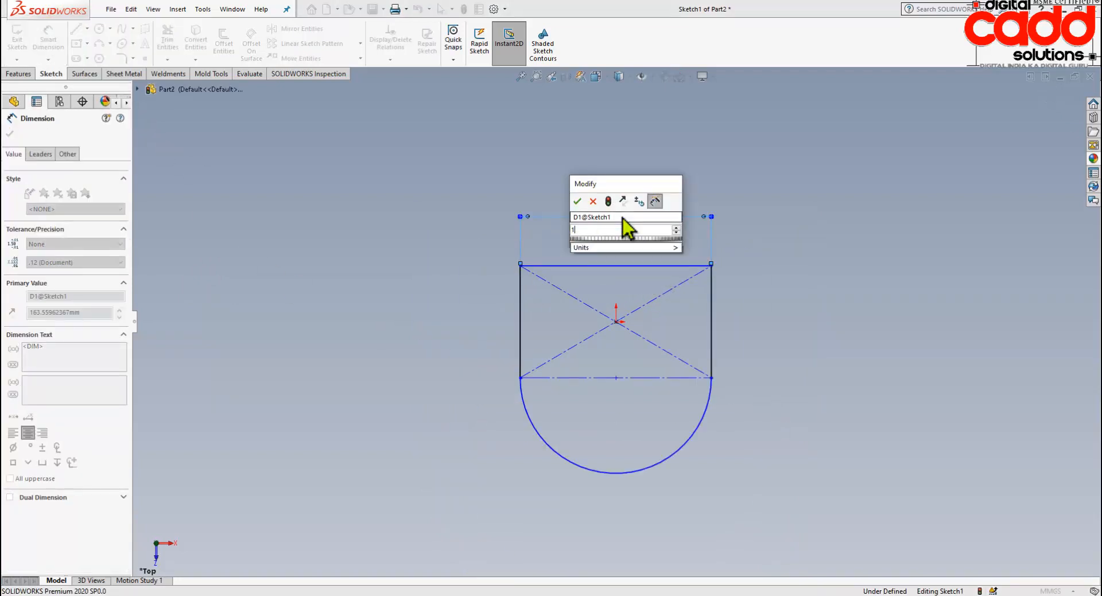
{"action": "type", "text": "175"}
{"action": "key", "text": "Return"}
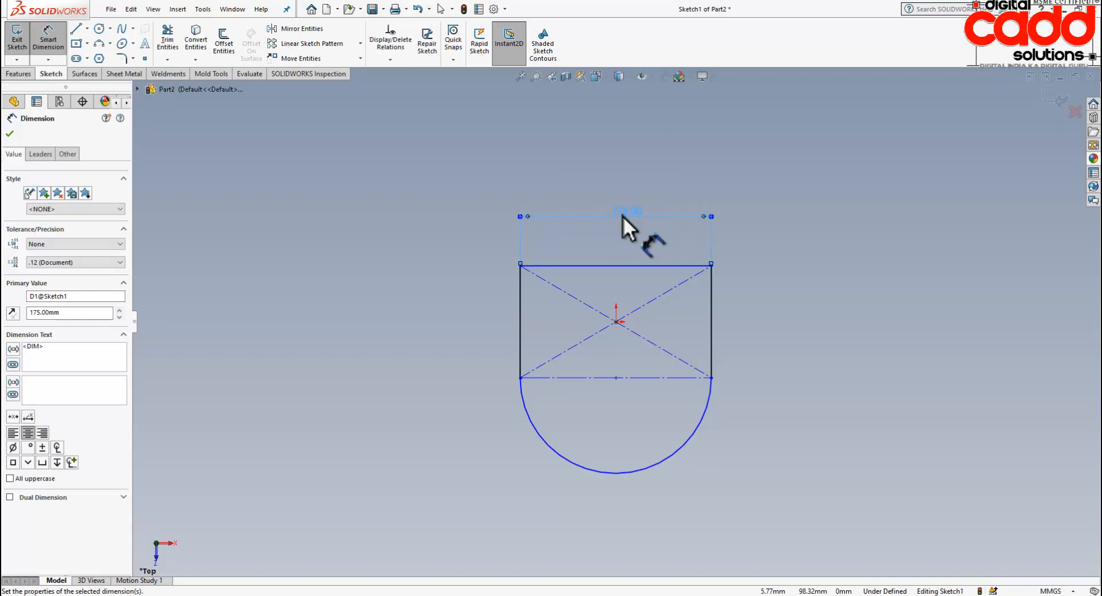
Dimension the rectangle's vertical side and set its length to 100 mm
{"action": "left_click", "coordinate": [835, 330]}
{"action": "left_click", "coordinate": [714, 310]}
{"action": "left_click", "coordinate": [757, 311]}
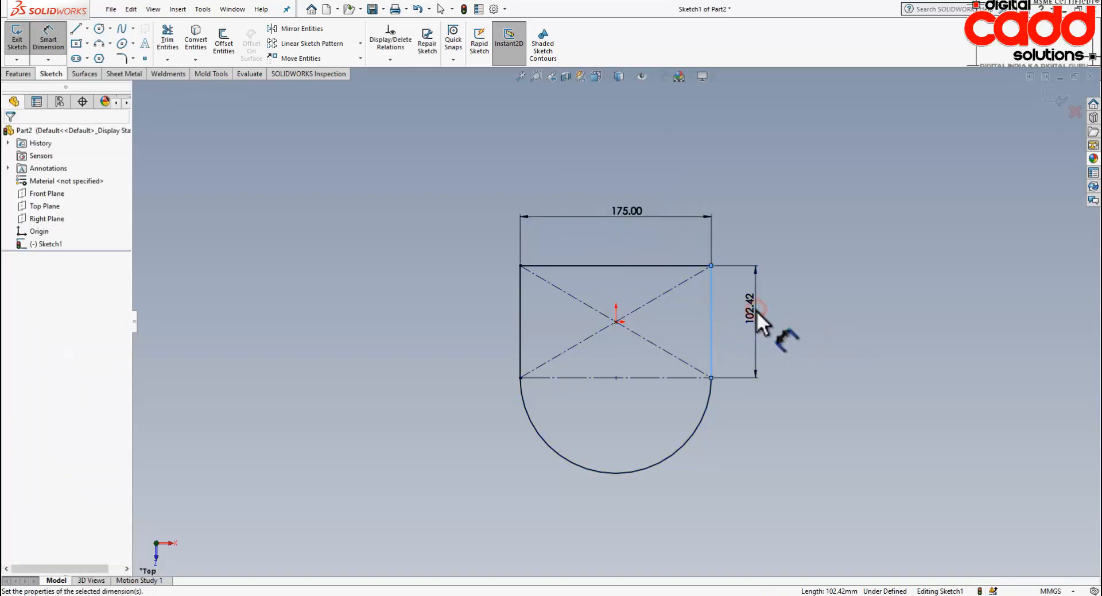
{"action": "type", "text": "100"}
{"action": "key", "text": "Return"}
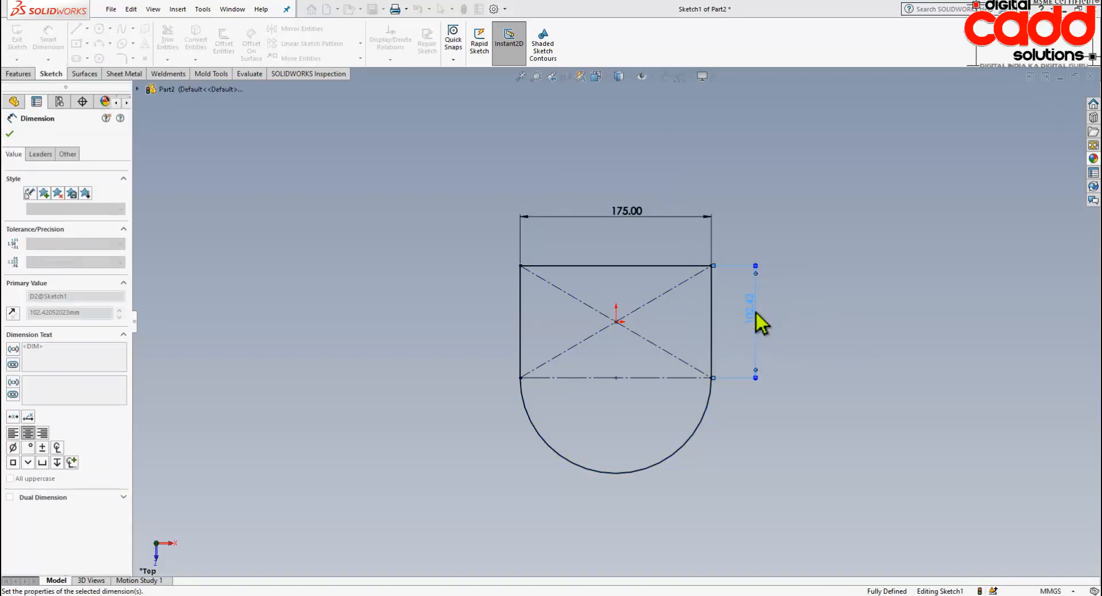
{"action": "left_click", "coordinate": [729, 394]}
{"action": "scroll", "coordinate": [728, 409], "scroll_direction": "down", "scroll_amount": 2}
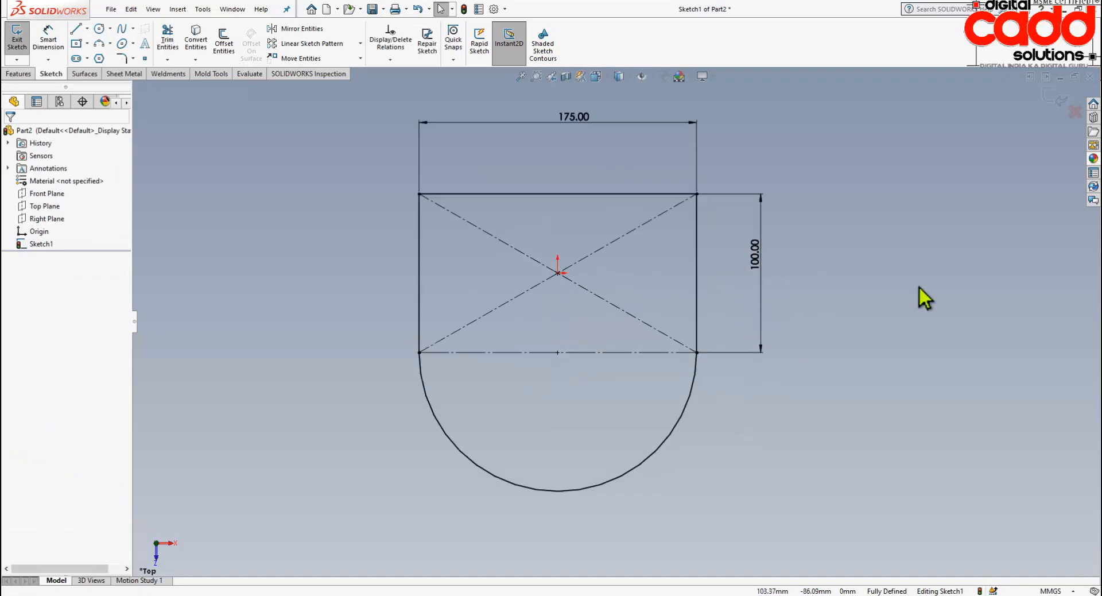
Extrude the profile with the Mid Plane end condition and a depth of 150 mm
{"action": "key", "text": "e"}
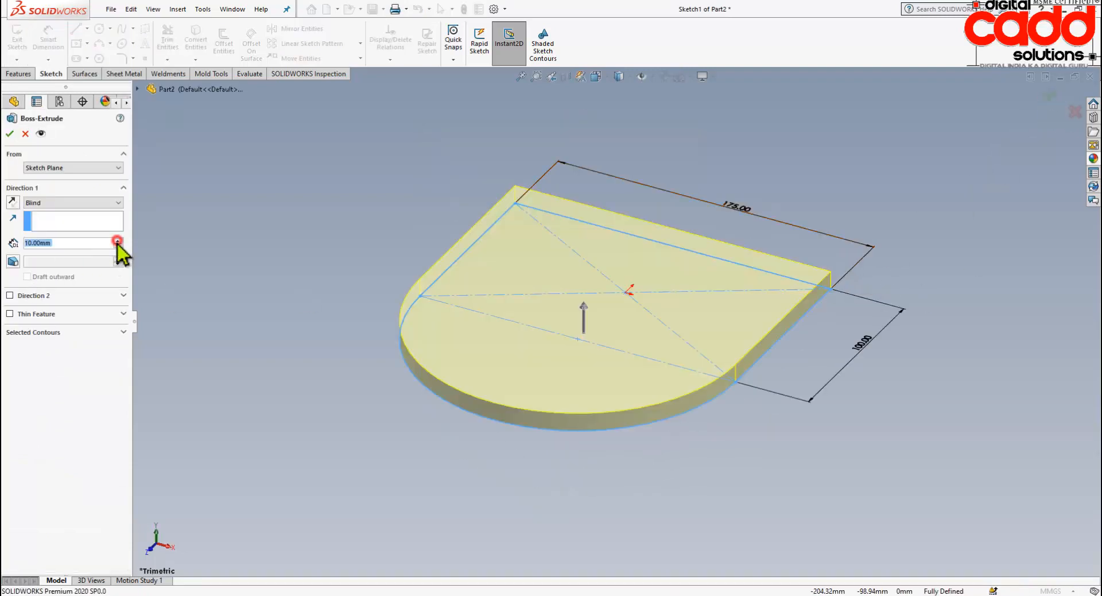
{"action": "left_click", "coordinate": [118, 241]}
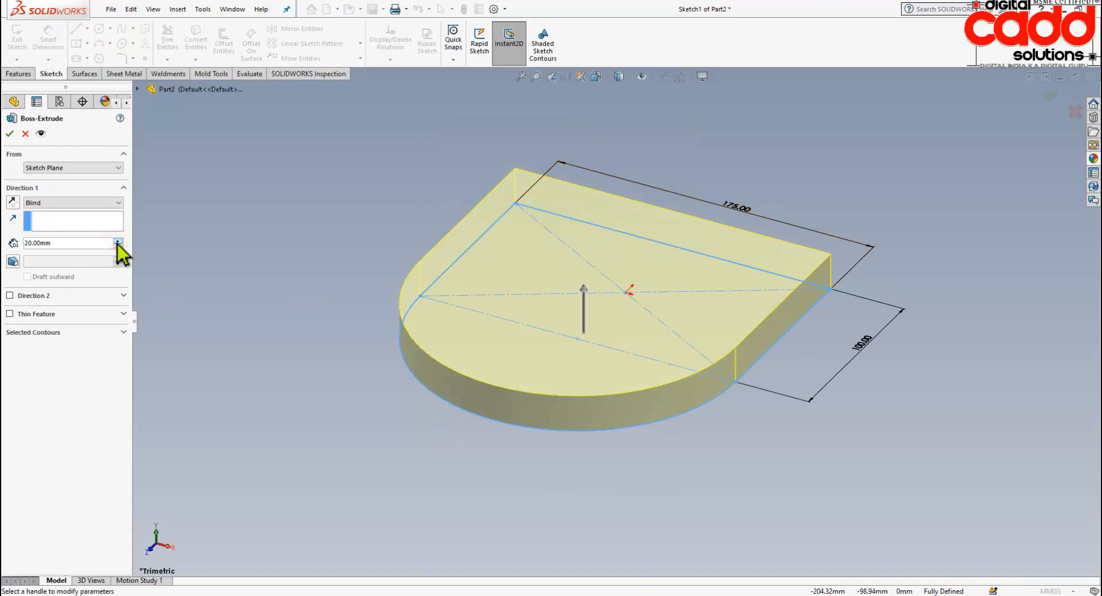
{"action": "left_click", "coordinate": [108, 202]}
{"action": "left_click", "coordinate": [45, 251]}
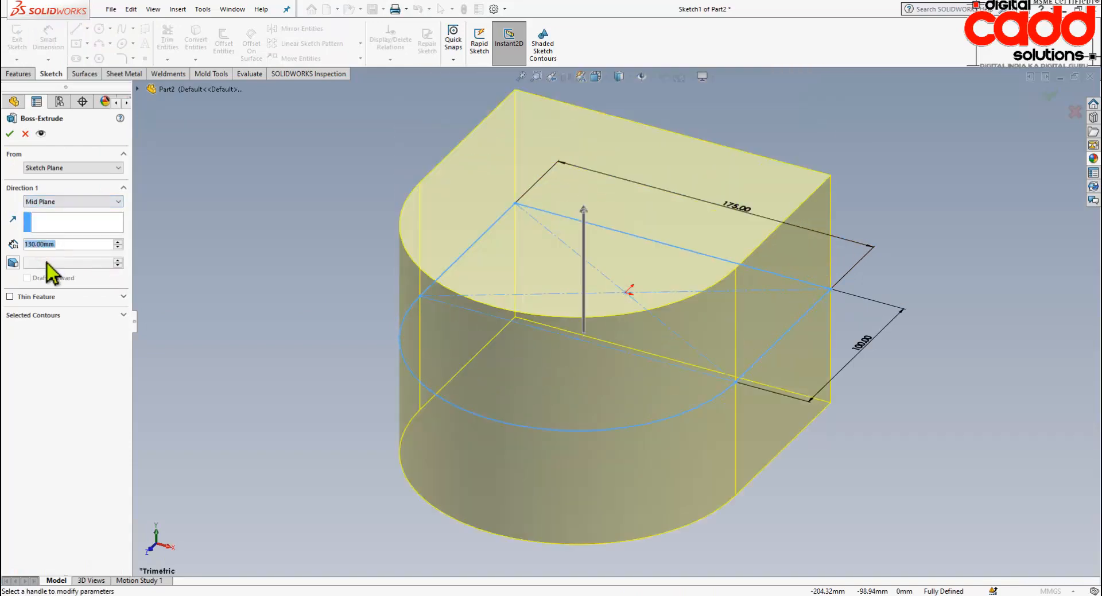
{"action": "type", "text": "150"}
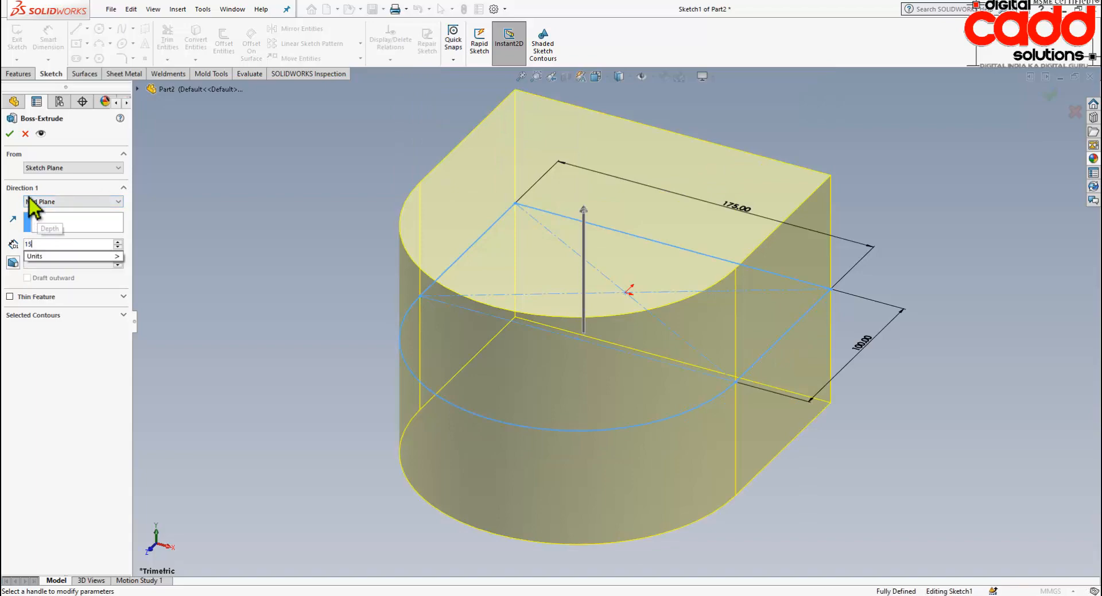
Extrude the D-shaped sketch 150 mm with the Mid Plane end condition
{"action": "key", "text": "Return"}
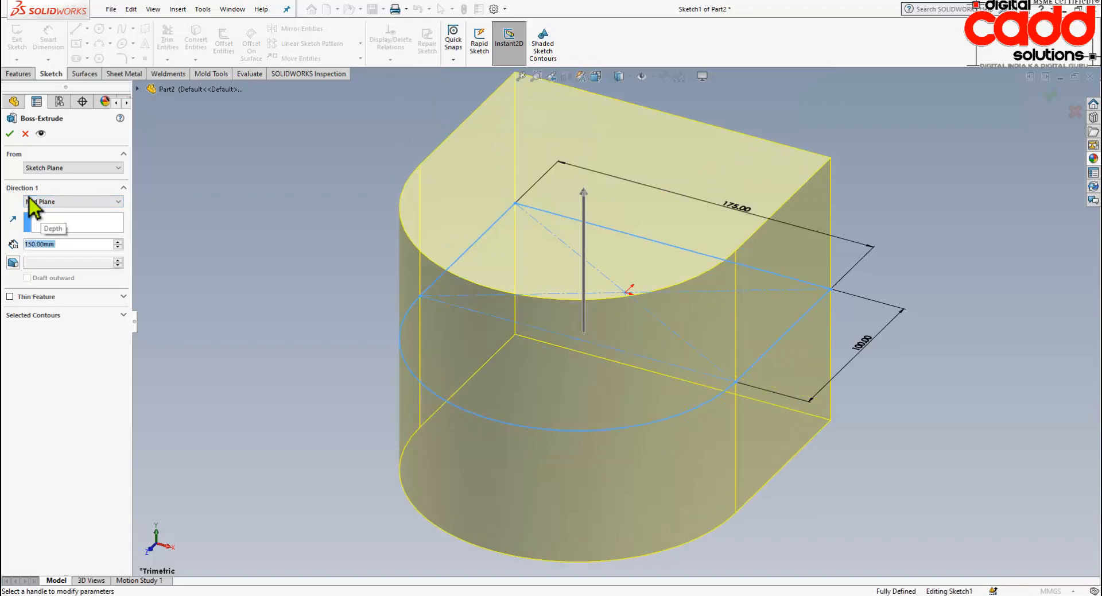
{"action": "left_click", "coordinate": [9, 133]}
{"action": "scroll", "coordinate": [452, 433], "scroll_direction": "up", "scroll_amount": 3}
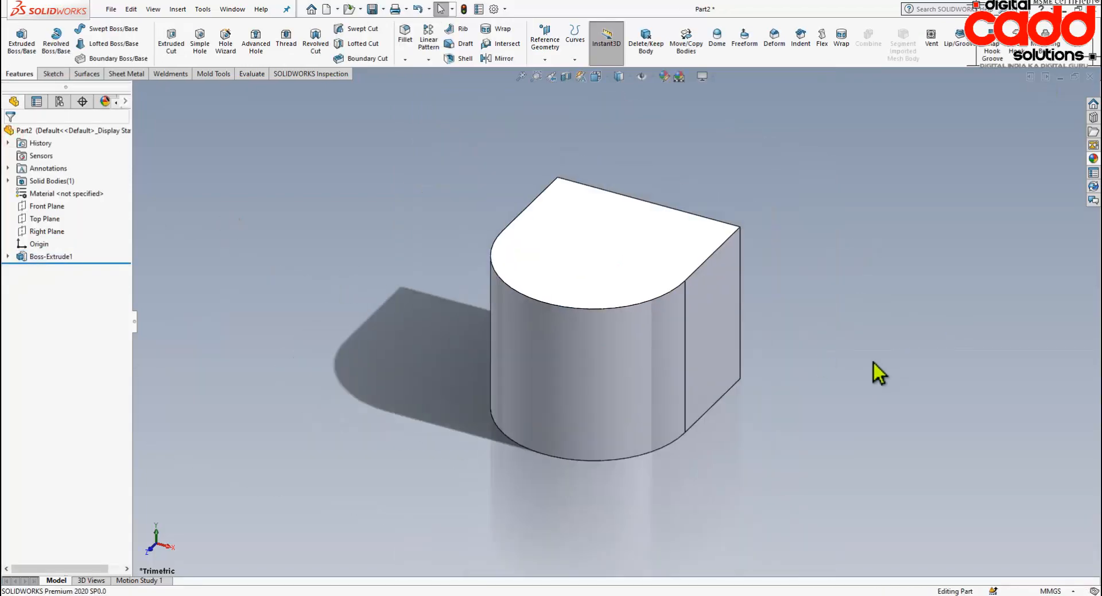
Shell the body to a 2 mm wall thickness, removing the top, bottom and flat back faces
{"action": "mouse_move", "coordinate": [873, 373]}
{"action": "middle_mouse_down"}
{"action": "mouse_move", "coordinate": [851, 339]}
{"action": "mouse_move", "coordinate": [877, 360]}
{"action": "middle_mouse_up"}
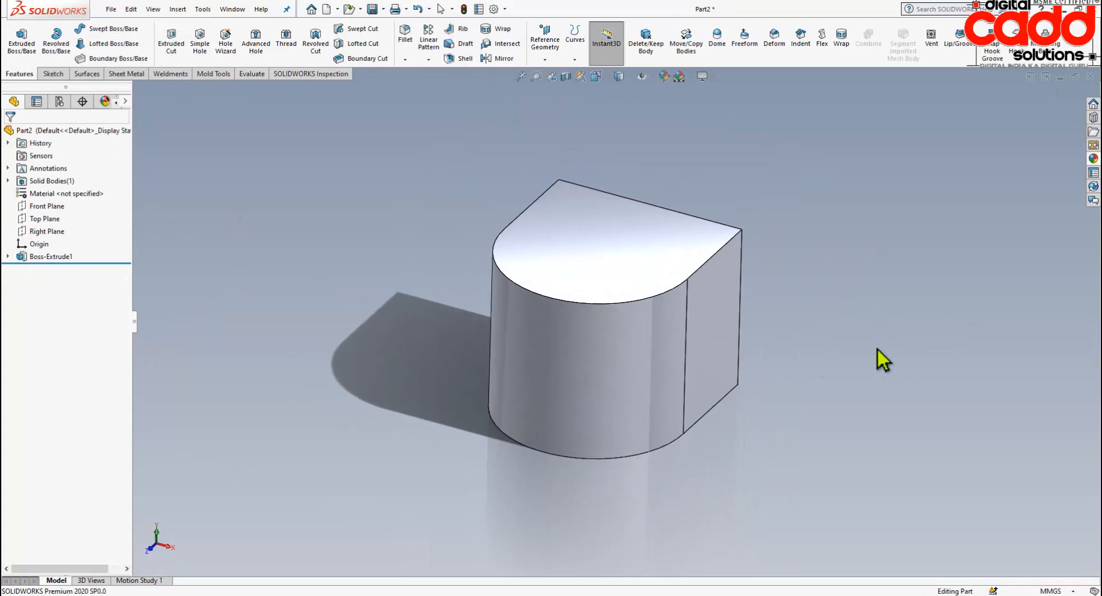
{"action": "left_click", "coordinate": [466, 60]}
{"action": "type", "text": "2.00mm"}
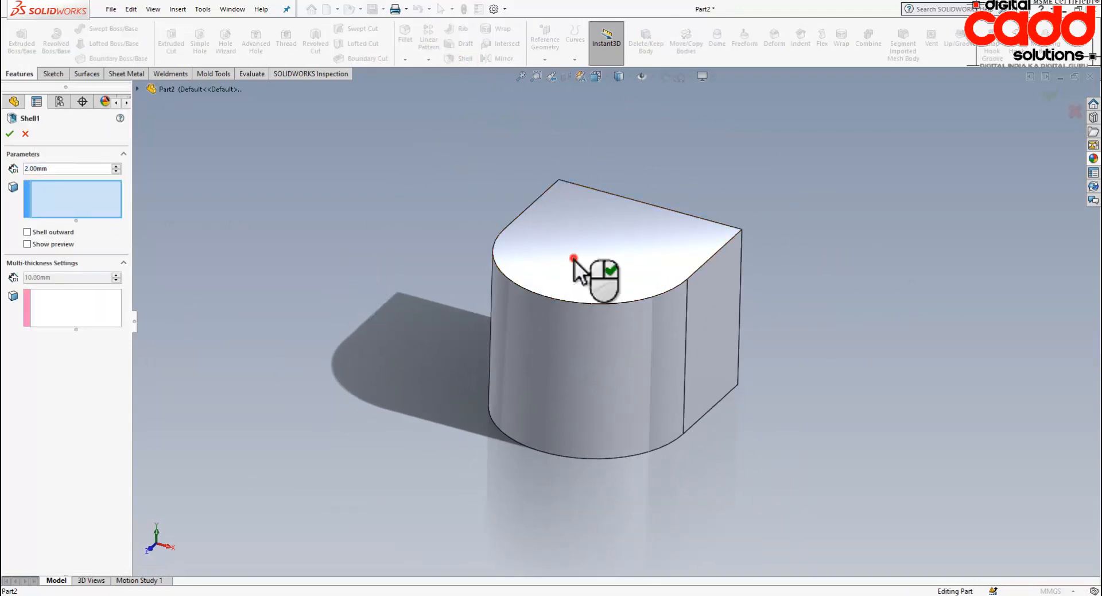
{"action": "left_click", "coordinate": [574, 259]}
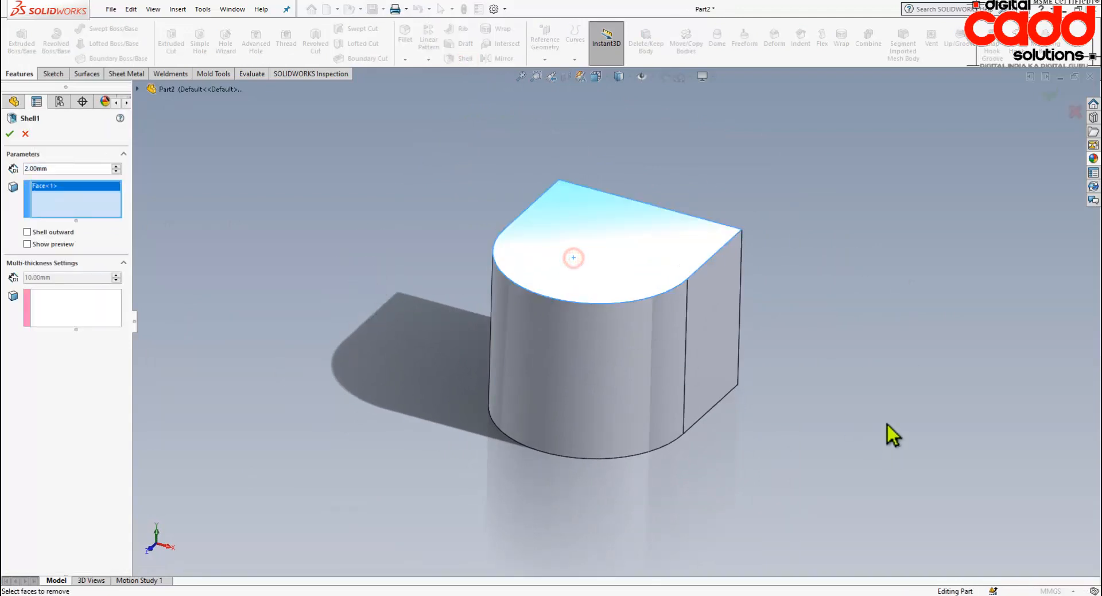
{"action": "middle_click_drag", "start_coordinate": [891, 435], "coordinate": [762, 452]}
{"action": "left_click", "coordinate": [710, 363]}
{"action": "middle_click_drag", "start_coordinate": [743, 510], "coordinate": [758, 374]}
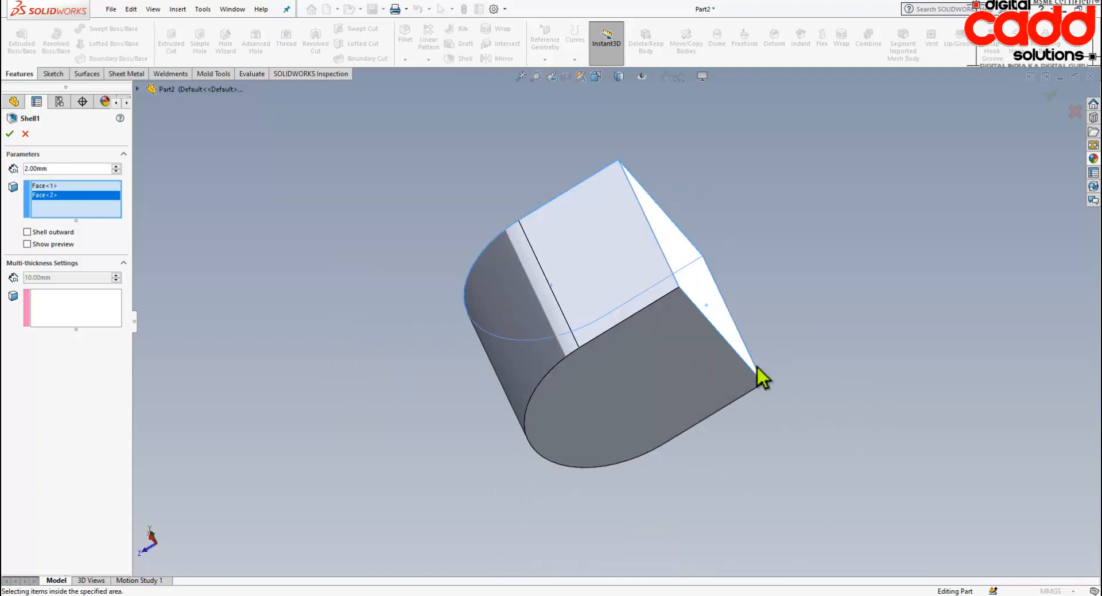
{"action": "left_click", "coordinate": [686, 371]}
{"action": "left_click", "coordinate": [11, 136]}
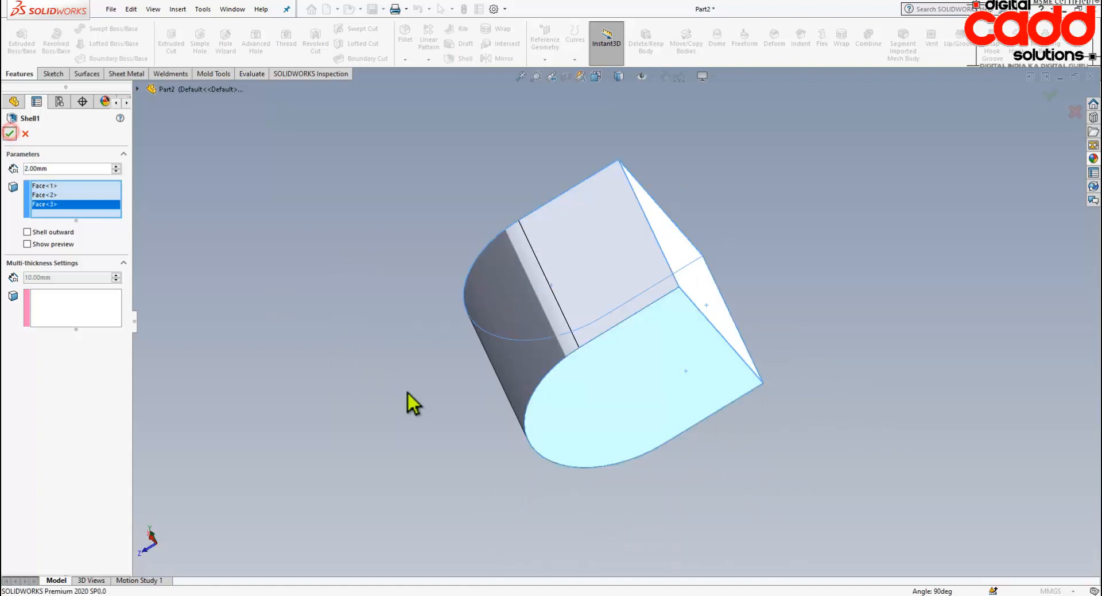
Create a reference plane offset 150 mm from the Front Plane, on the rounded side of the part
{"action": "middle_click_drag", "start_coordinate": [394, 305], "coordinate": [520, 322]}
{"action": "key", "text": "space"}
{"action": "left_click", "coordinate": [951, 440]}
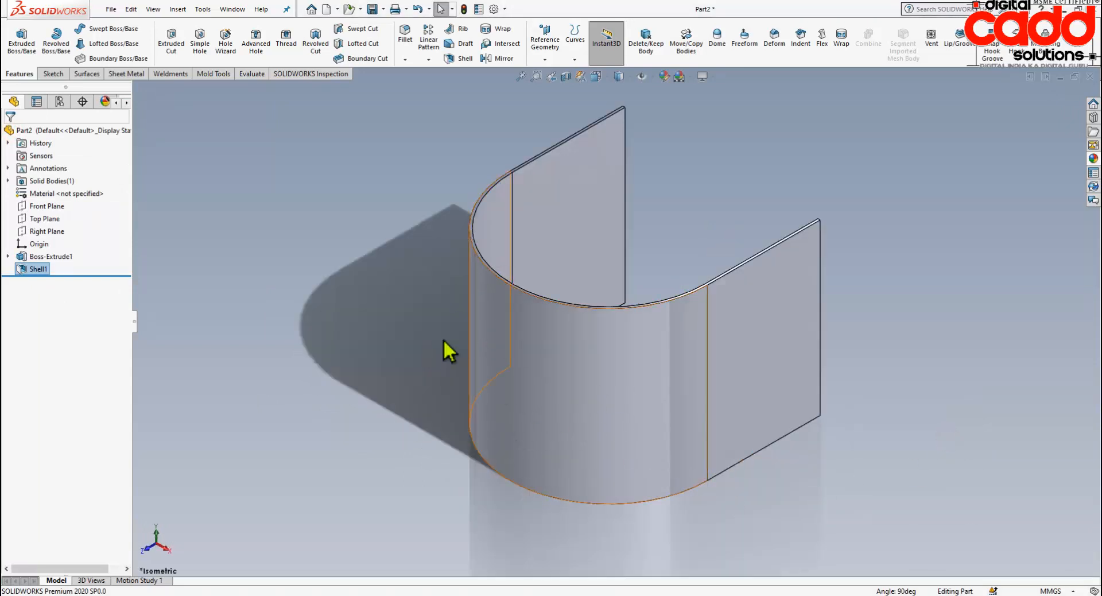
{"action": "scroll", "coordinate": [623, 379], "scroll_direction": "up", "scroll_amount": 3}
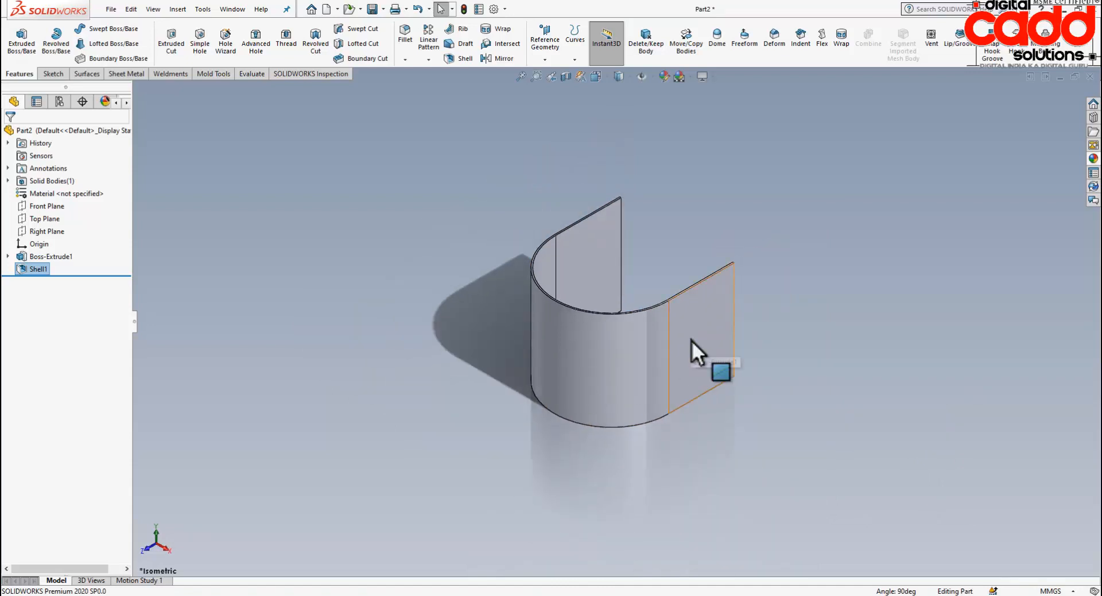
{"action": "scroll", "coordinate": [695, 341], "scroll_direction": "down", "scroll_amount": 2}
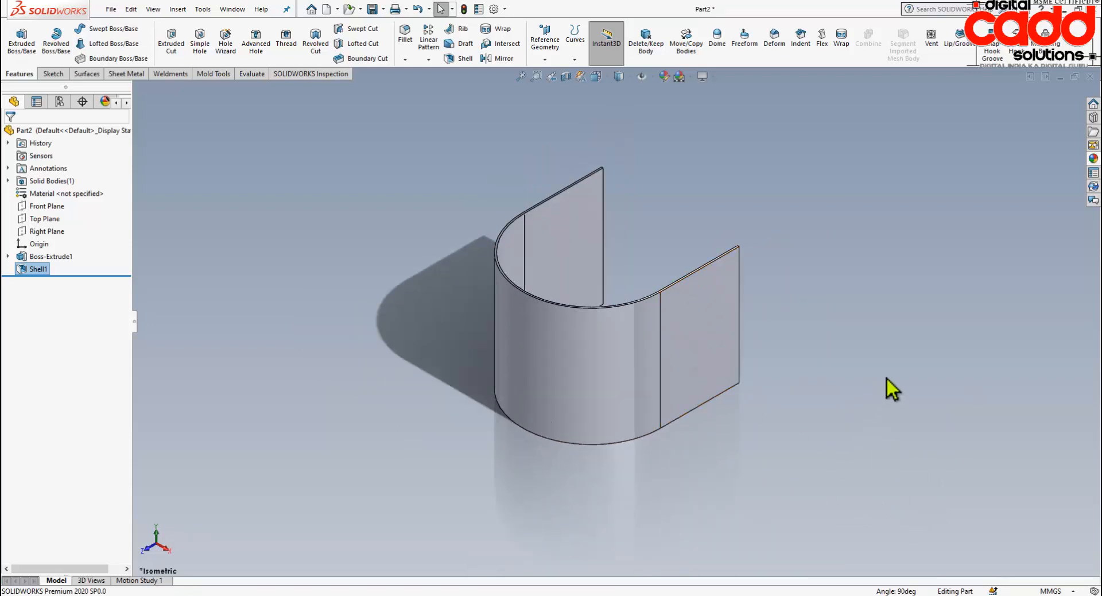
{"action": "left_click", "coordinate": [59, 206]}
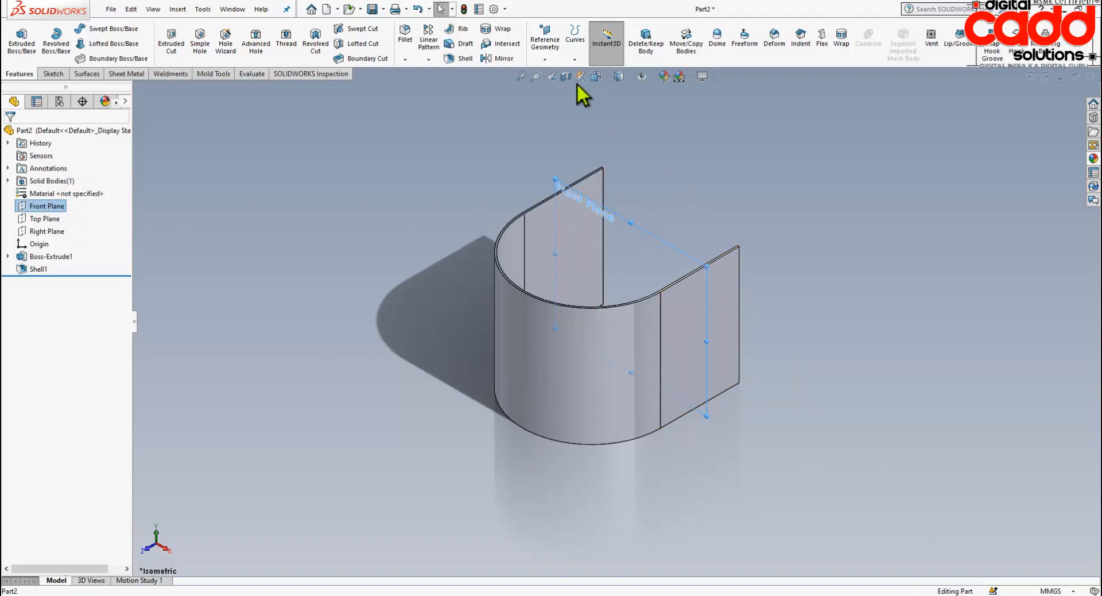
{"action": "left_click", "coordinate": [546, 61]}
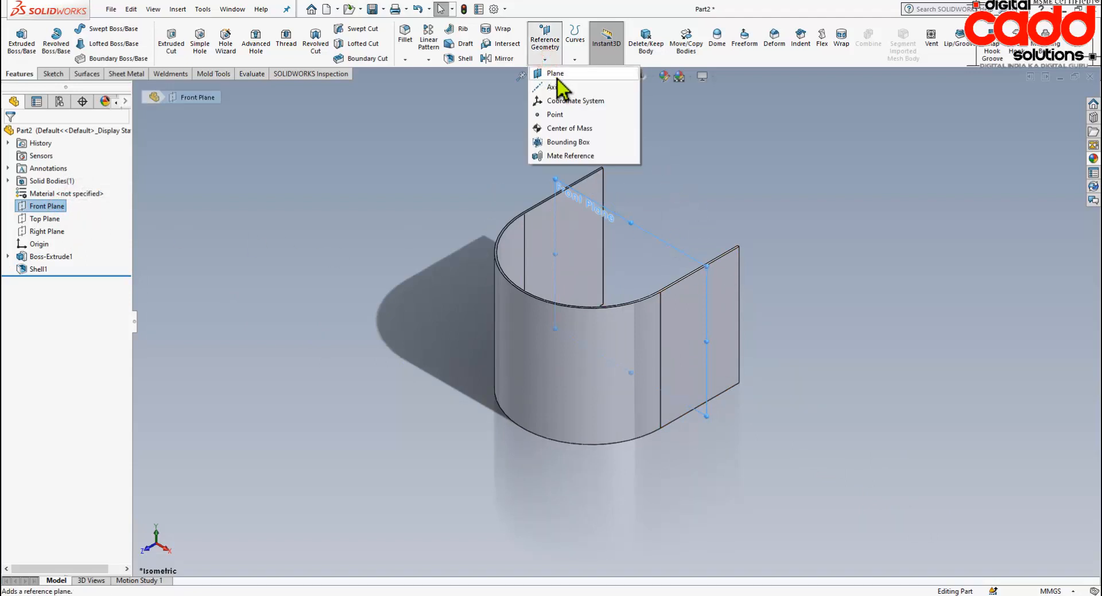
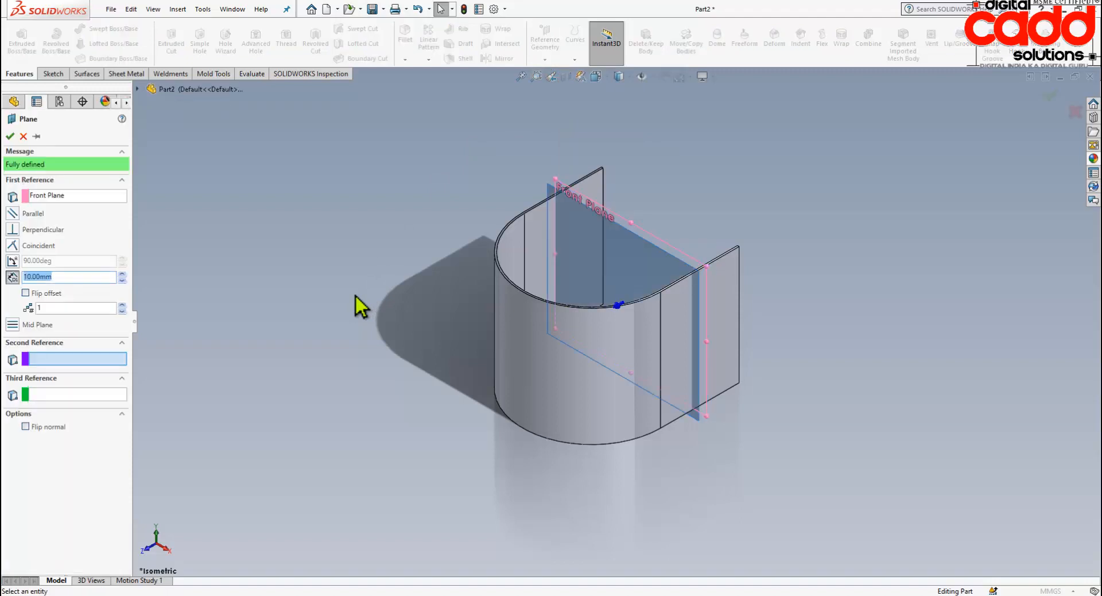
{"action": "left_click", "coordinate": [121, 275]}
{"action": "left_click", "coordinate": [121, 275]}
{"action": "left_click", "coordinate": [121, 275]}
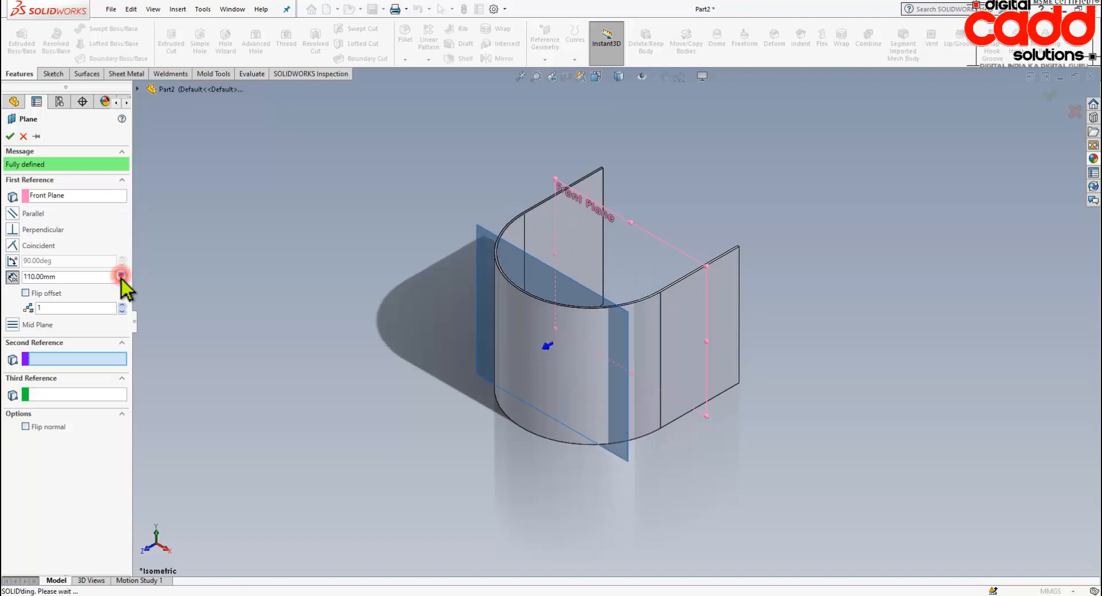
{"action": "left_click", "coordinate": [121, 275]}
{"action": "left_click", "coordinate": [121, 275]}
{"action": "left_click", "coordinate": [121, 275]}
{"action": "left_click", "coordinate": [121, 275]}
{"action": "middle_click_drag", "start_coordinate": [929, 322], "coordinate": [829, 419]}
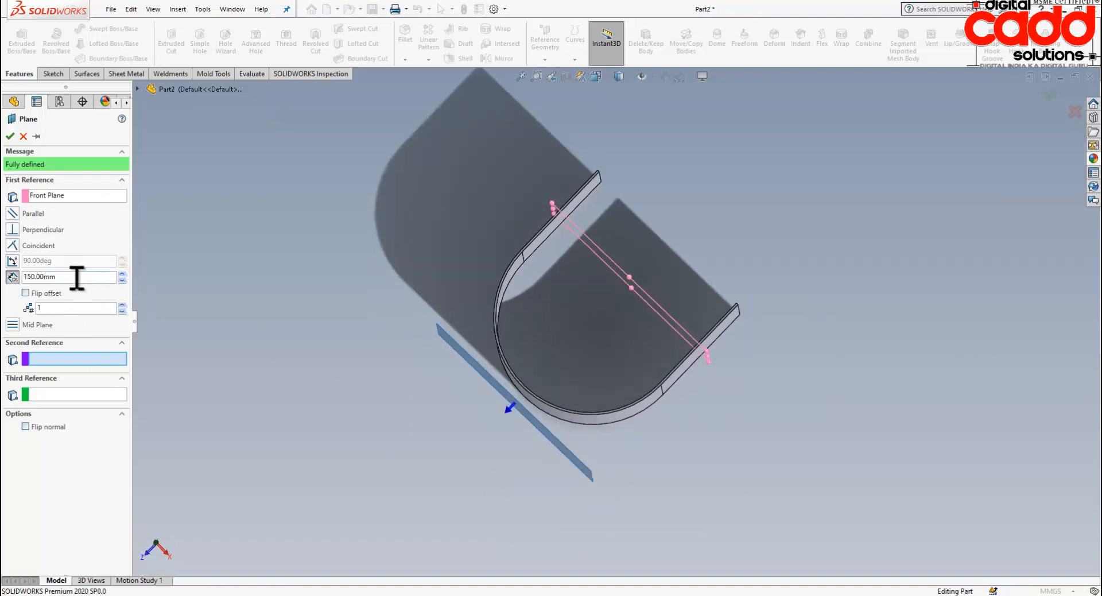
{"action": "left_click", "coordinate": [10, 137]}
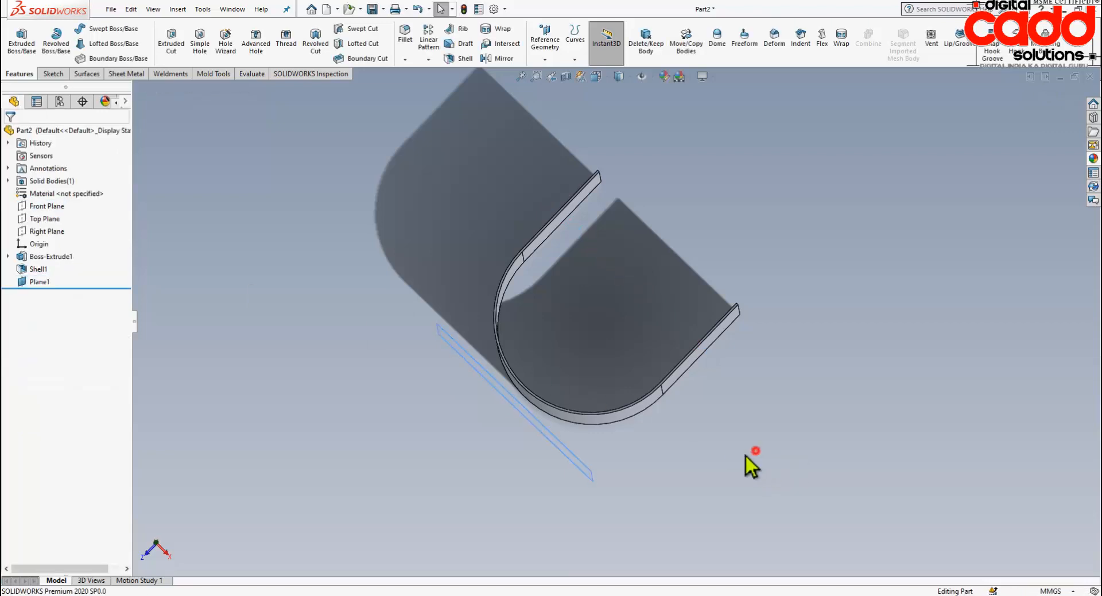
Start a new sketch on the offset plane in front of the curved wall
{"action": "middle_click_drag", "start_coordinate": [748, 454], "coordinate": [615, 452]}
{"action": "left_click", "coordinate": [590, 480]}
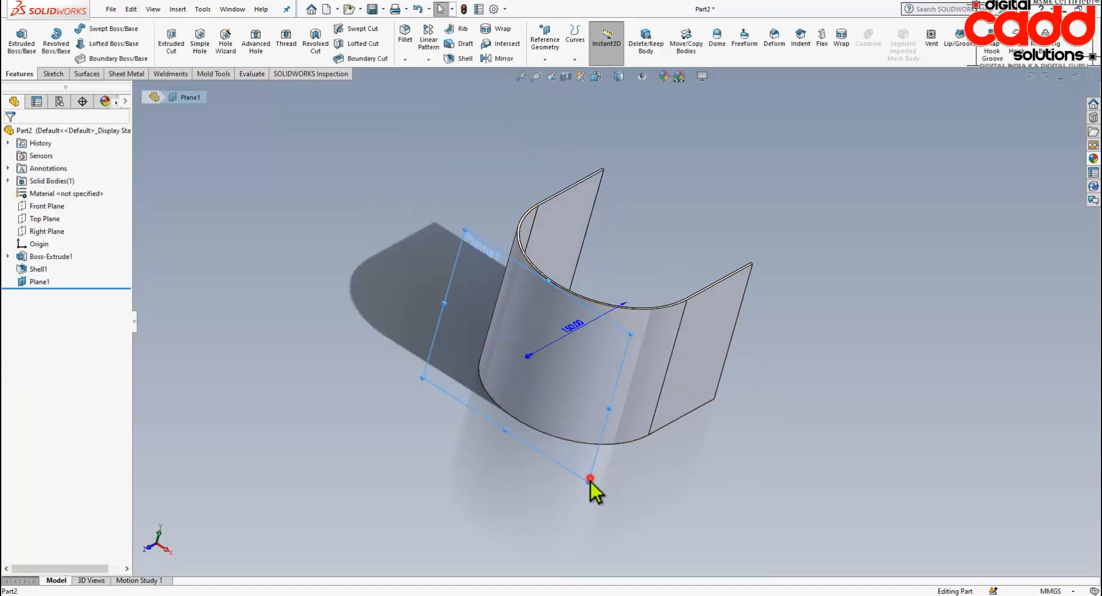
{"action": "left_click", "coordinate": [640, 444]}
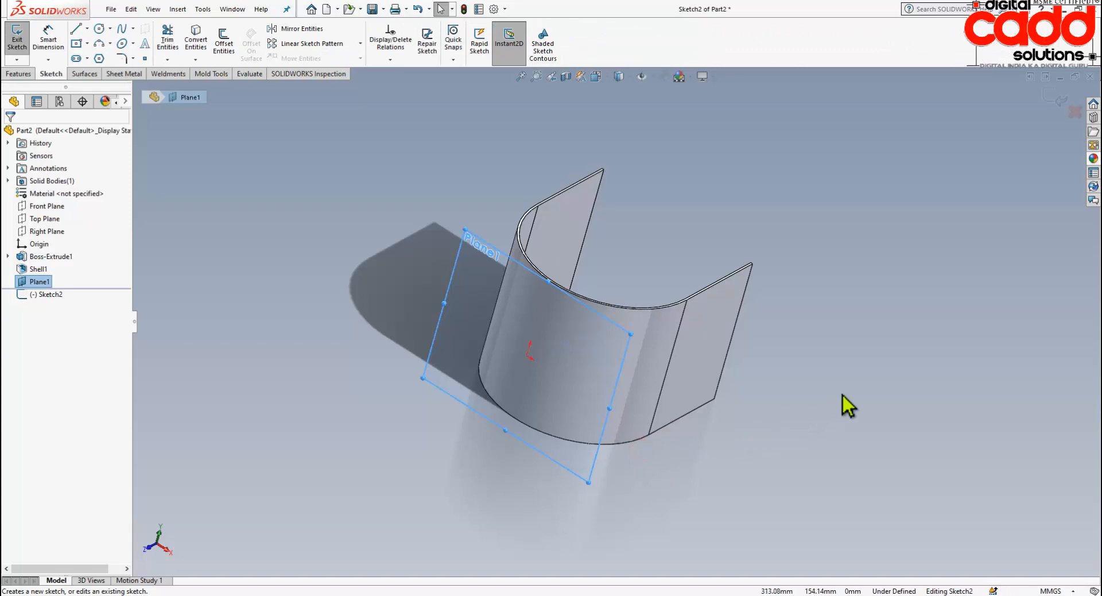
{"action": "key", "text": "space"}
{"action": "left_click", "coordinate": [975, 473]}
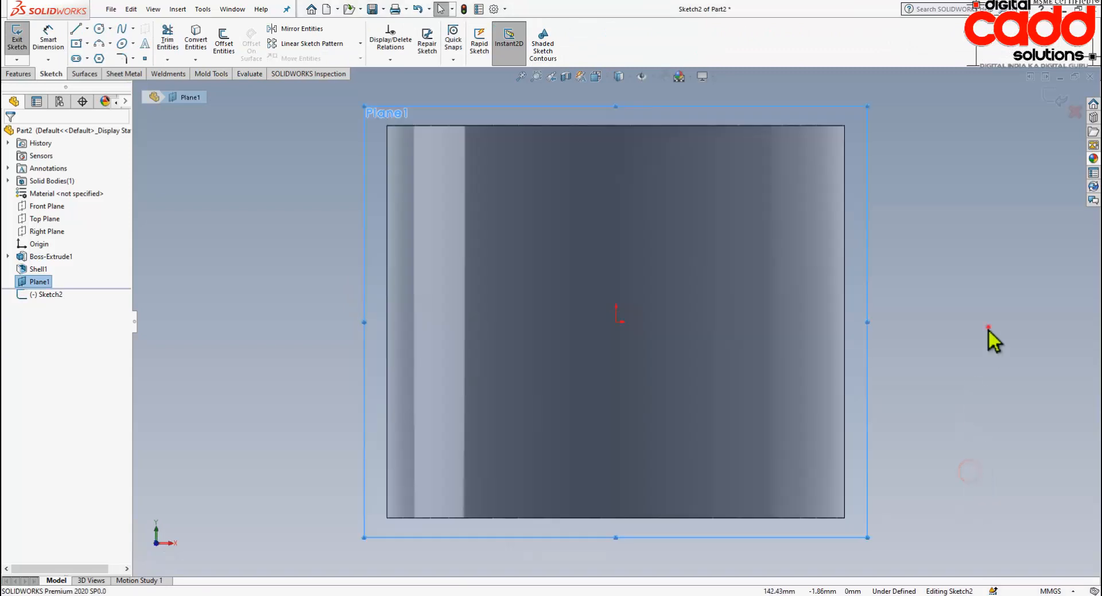
{"action": "left_click", "coordinate": [988, 327]}
{"action": "scroll", "coordinate": [873, 293], "scroll_direction": "down", "scroll_amount": 2}
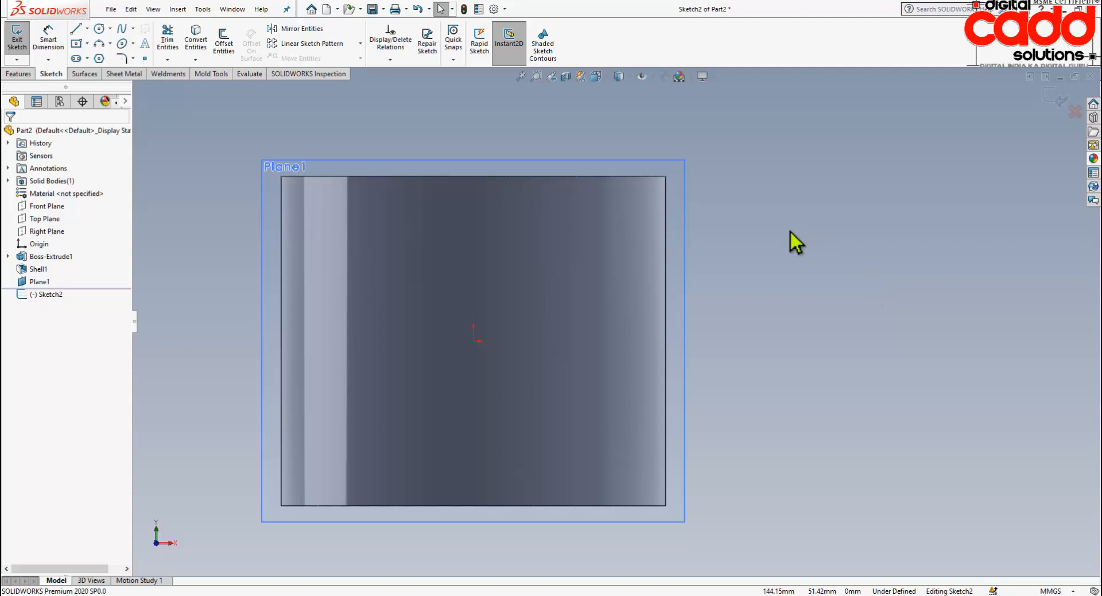
Sketch an ellipse centred on the origin with a horizontal semi-axis of about 76 mm and a vertical semi-axis of about 63 mm
{"action": "left_click", "coordinate": [100, 58]}
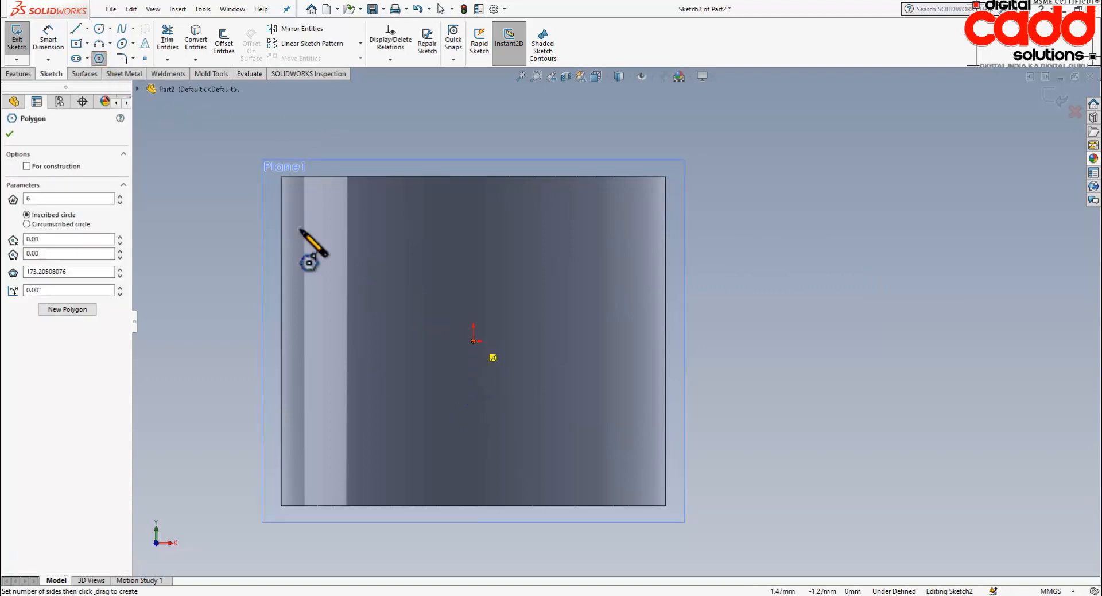
{"action": "left_click", "coordinate": [121, 44]}
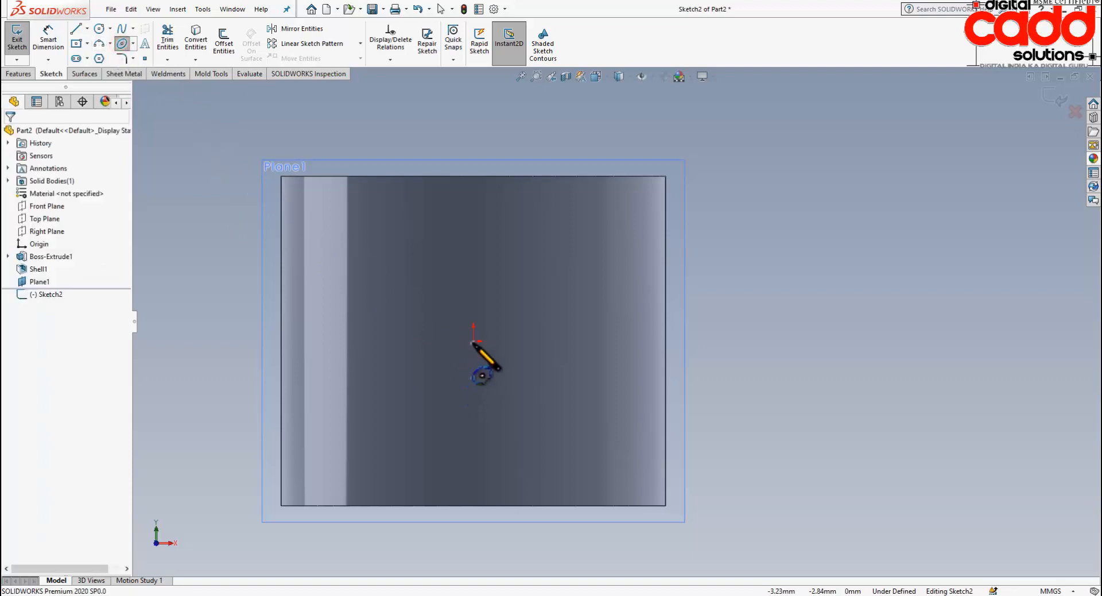
{"action": "left_click", "coordinate": [474, 341]}
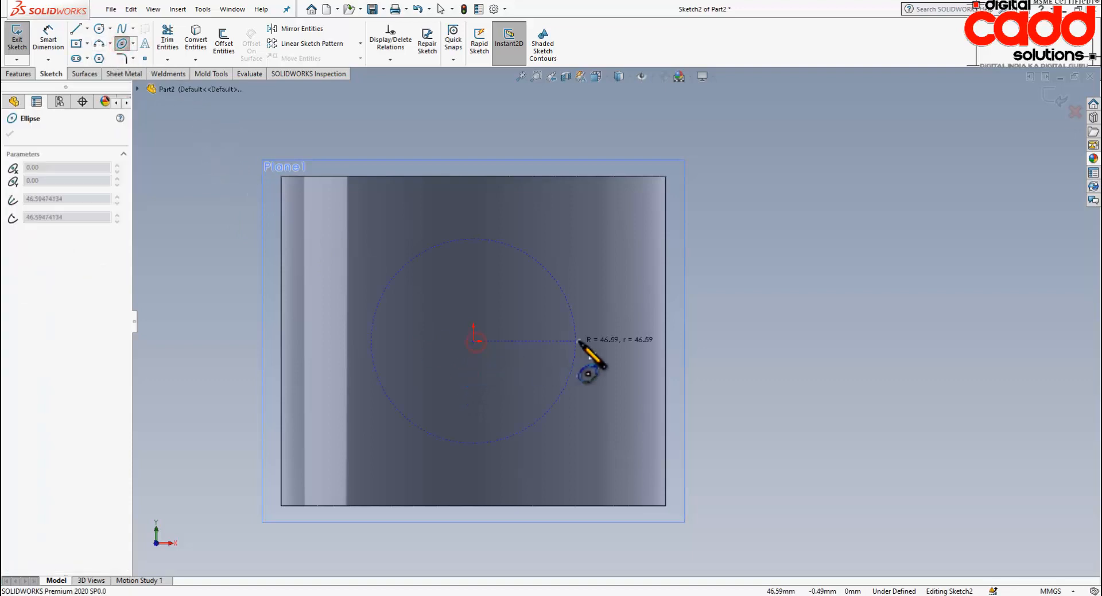
{"action": "left_click", "coordinate": [639, 341]}
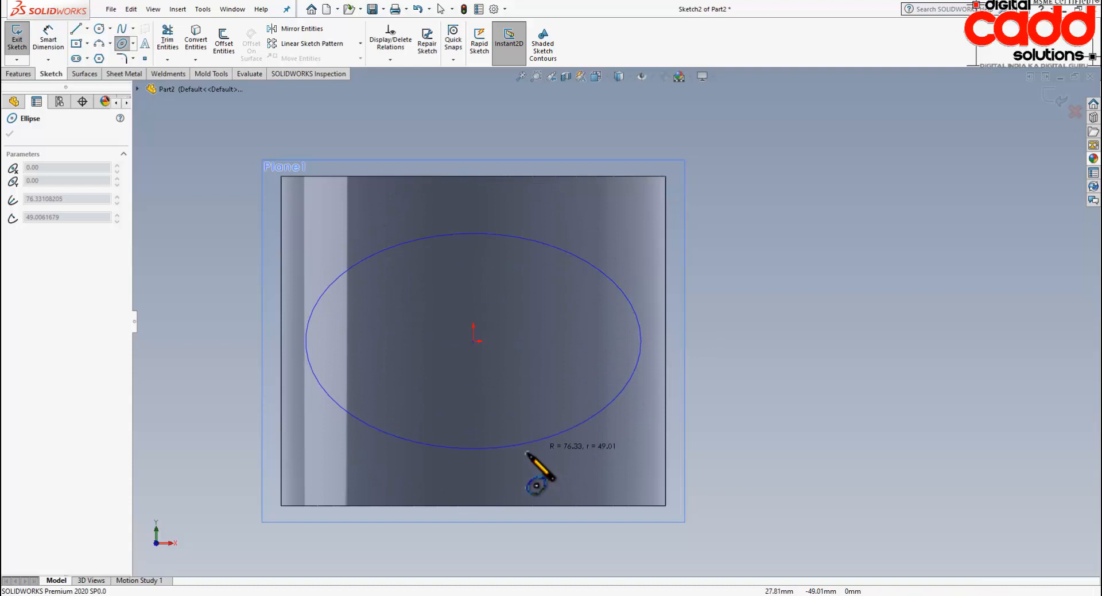
{"action": "left_click", "coordinate": [475, 480]}
{"action": "key", "text": "Escape"}
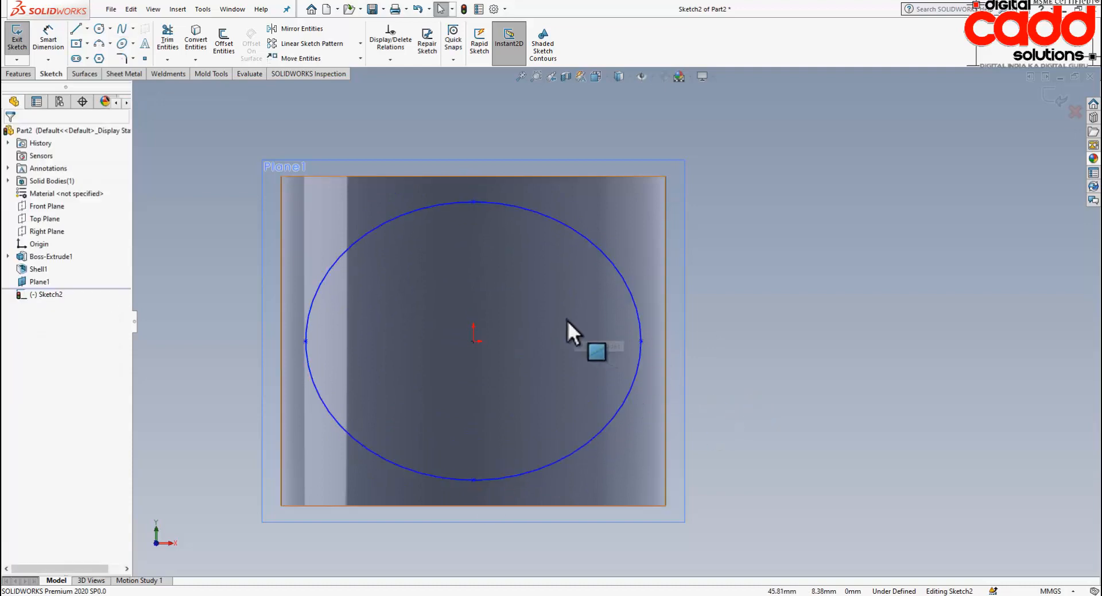
Add a horizontal relation between the ellipse's centre and right quadrant point, and a vertical relation between its centre and top point
{"action": "left_click", "coordinate": [474, 342]}
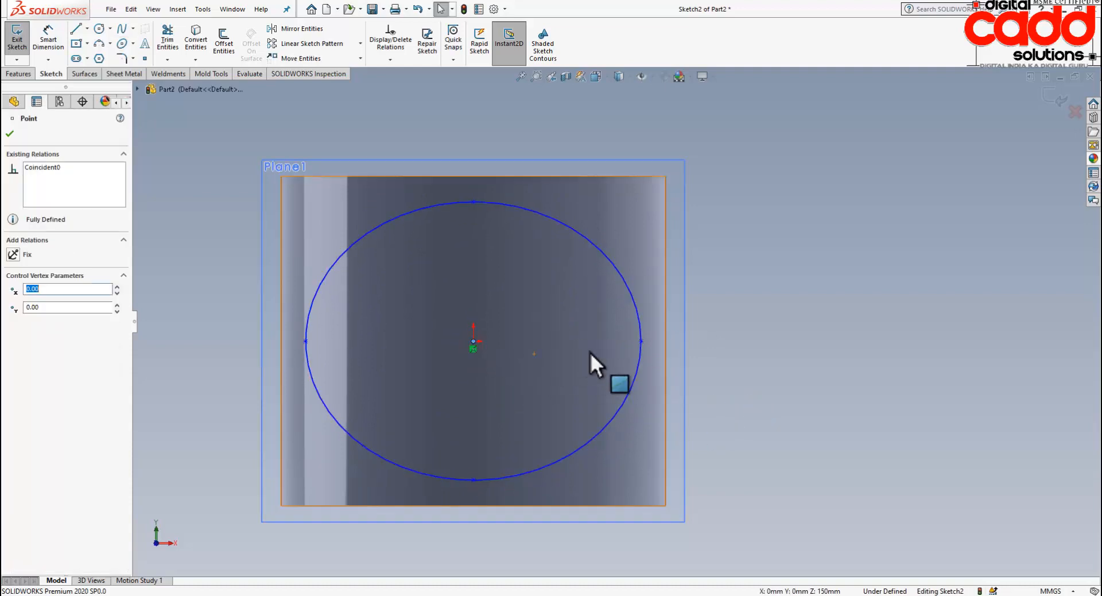
{"action": "left_click", "coordinate": [640, 342], "text": "ctrl"}
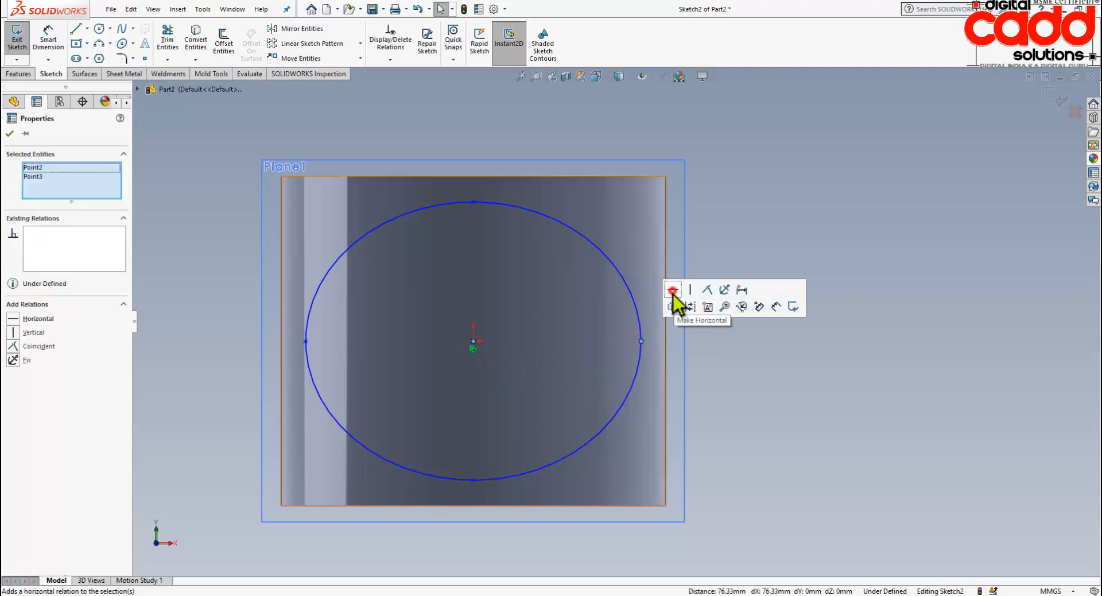
{"action": "left_click", "coordinate": [755, 230]}
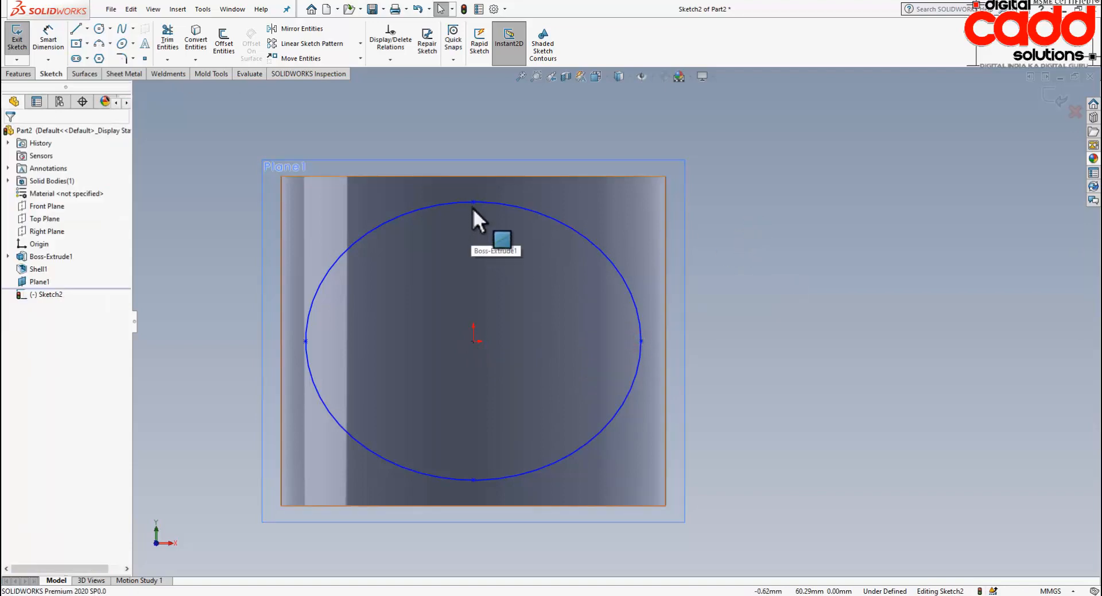
{"action": "left_click", "coordinate": [473, 202]}
{"action": "left_click", "coordinate": [473, 343], "text": "ctrl"}
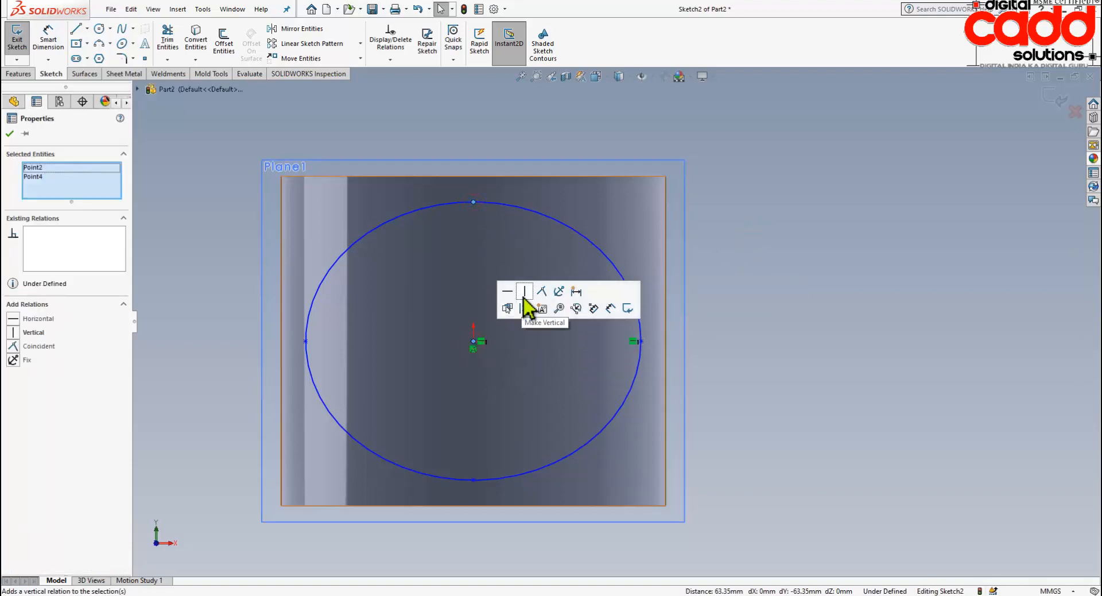
{"action": "left_click", "coordinate": [523, 292]}
{"action": "left_click", "coordinate": [852, 300]}
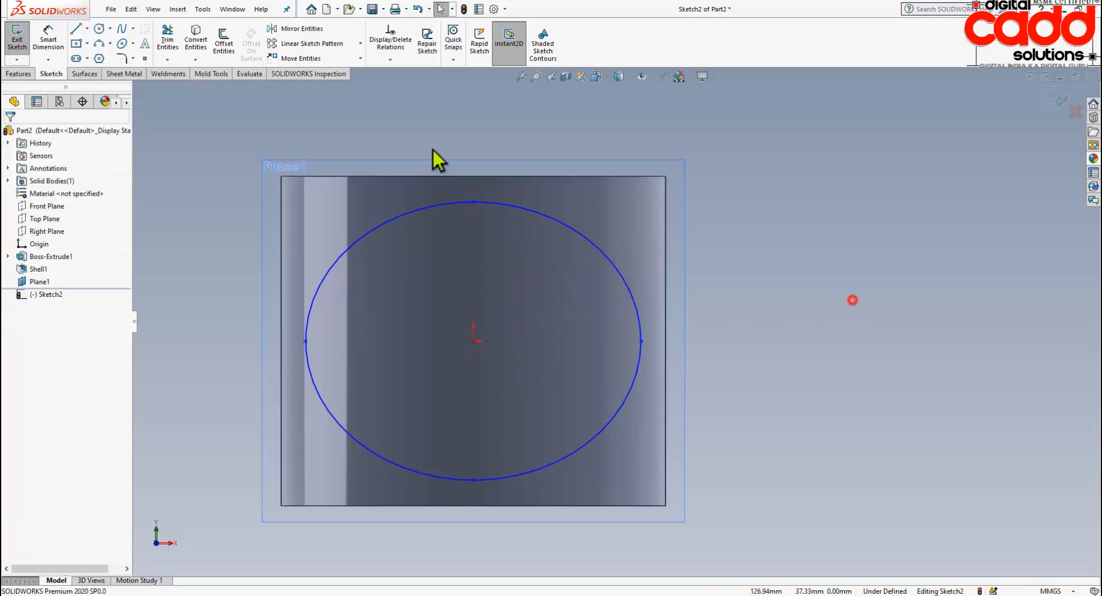
Dimension the ellipse's vertical semi-axis from its centre to its top point as 60 mm
{"action": "left_click", "coordinate": [47, 38]}
{"action": "left_click", "coordinate": [473, 342]}
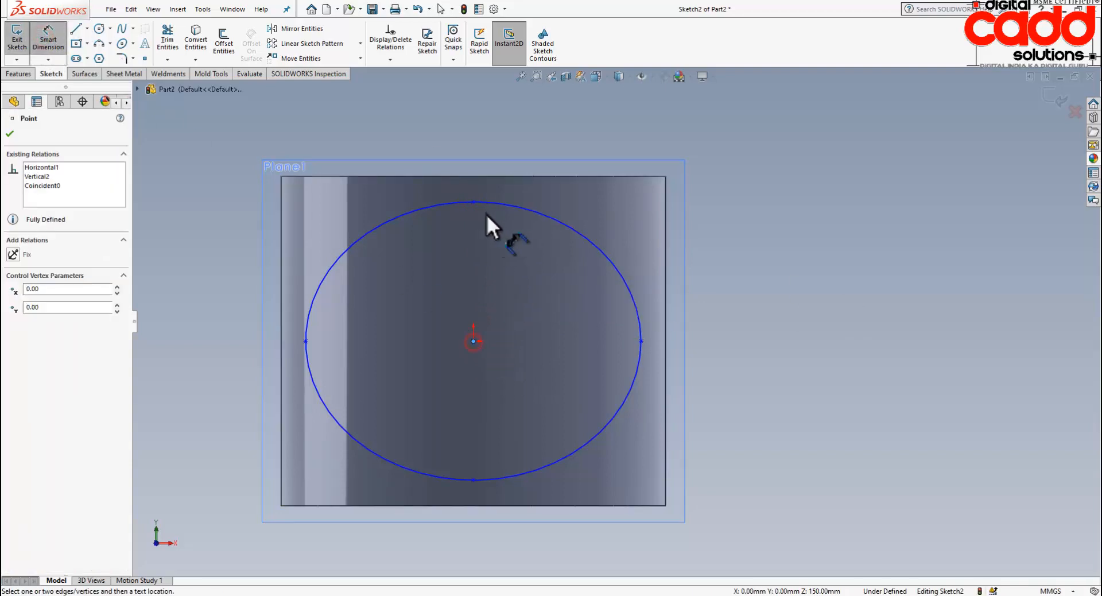
{"action": "left_click", "coordinate": [473, 202]}
{"action": "left_click", "coordinate": [747, 274]}
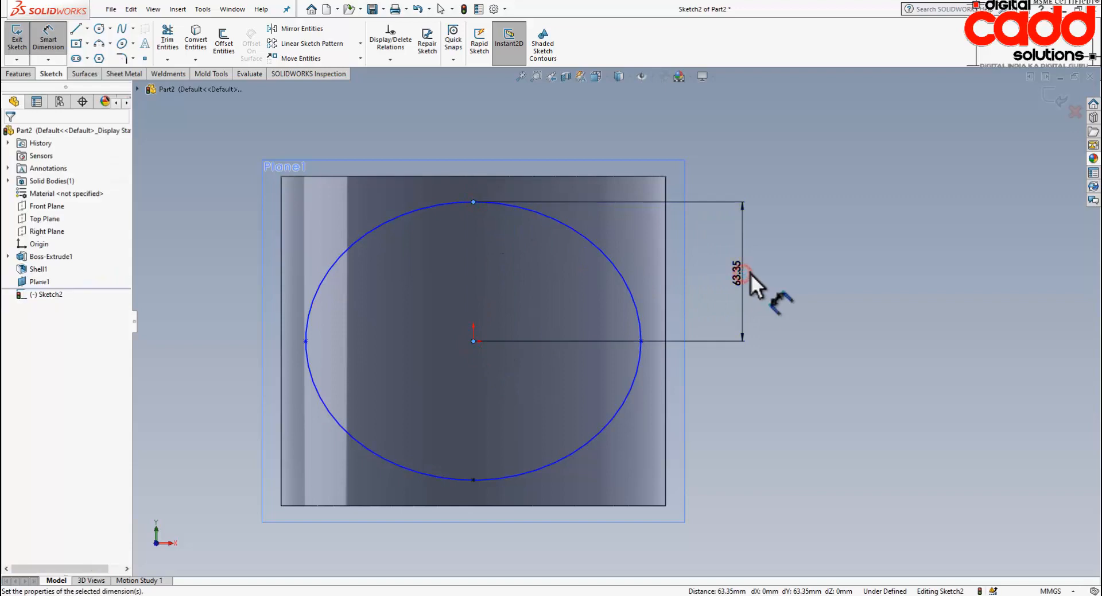
{"action": "type", "text": "60"}
{"action": "key", "text": "Return"}
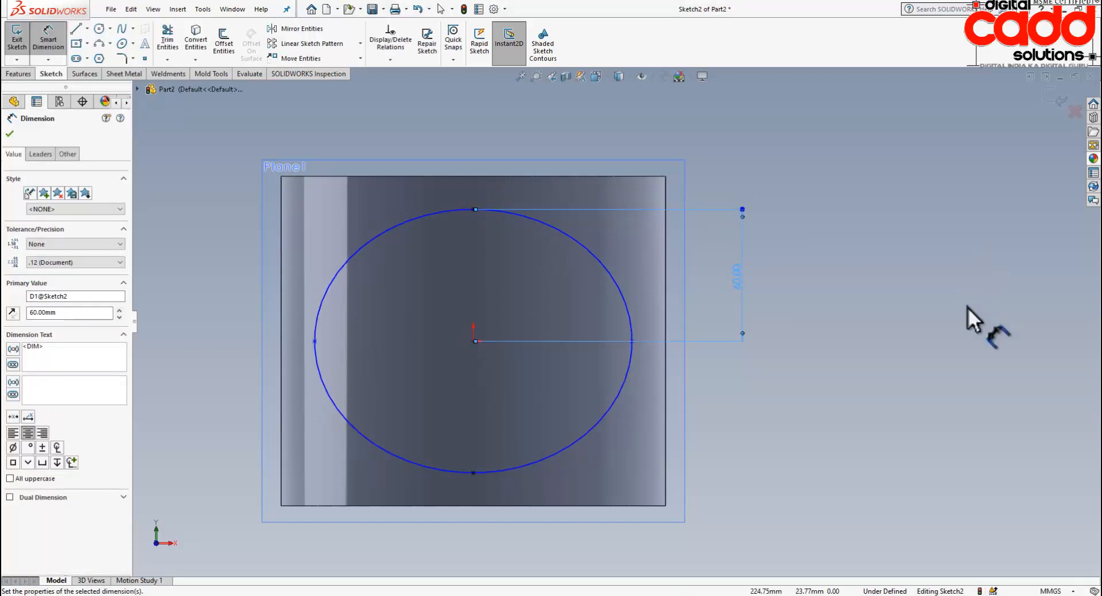
{"action": "left_click", "coordinate": [967, 313]}
Dimension the ellipse's horizontal semi-axis from its centre to its right quadrant point as 75 mm
{"action": "left_click", "coordinate": [487, 344]}
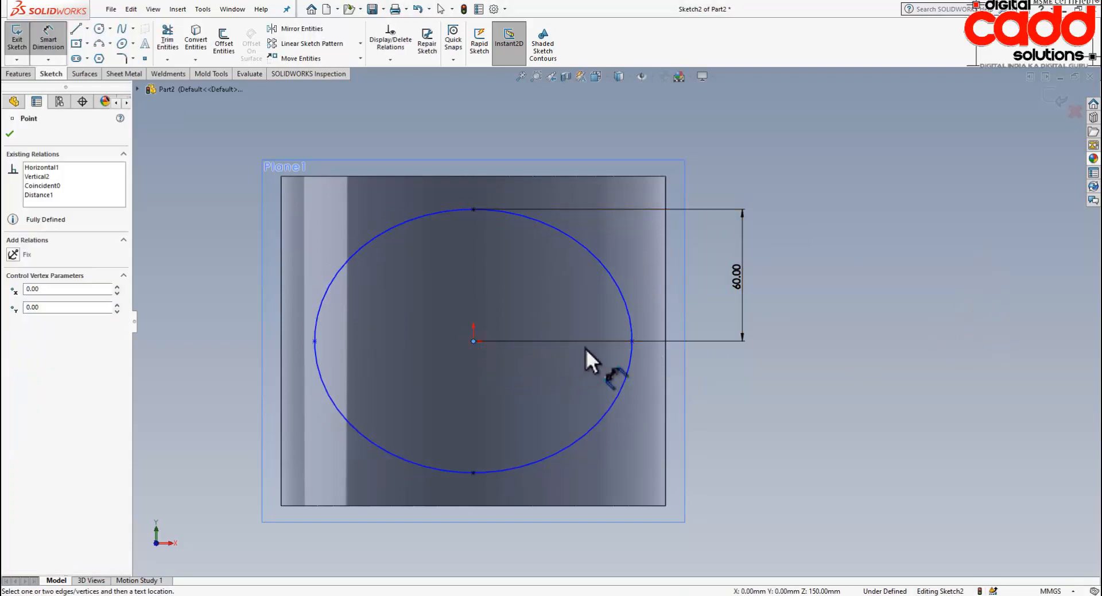
{"action": "left_click", "coordinate": [632, 342]}
{"action": "left_click", "coordinate": [551, 552]}
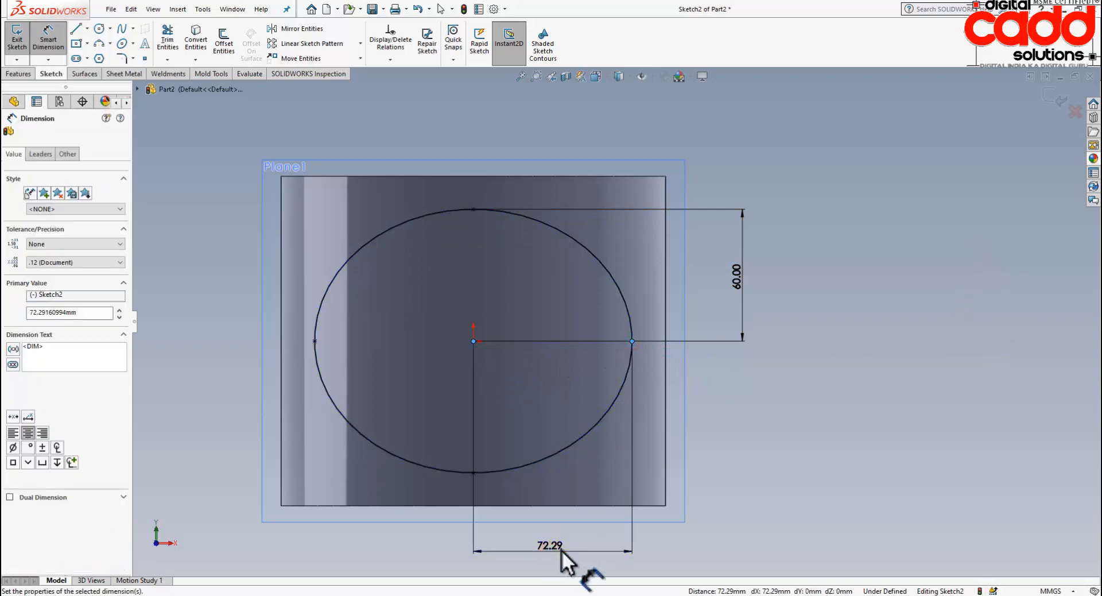
{"action": "type", "text": "75"}
{"action": "key", "text": "Return"}
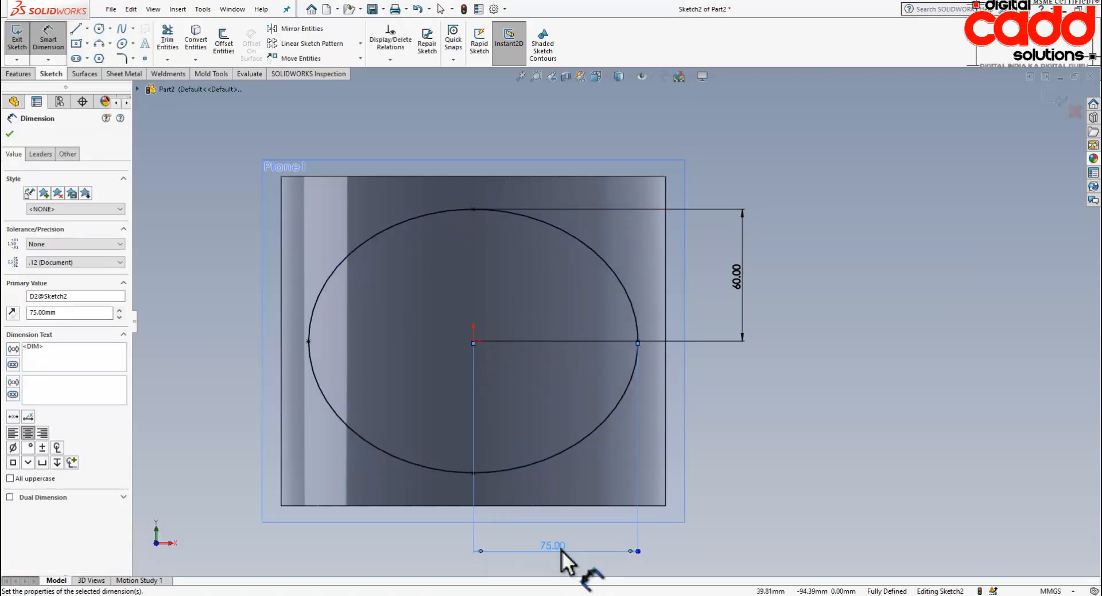
{"action": "left_click", "coordinate": [894, 421]}
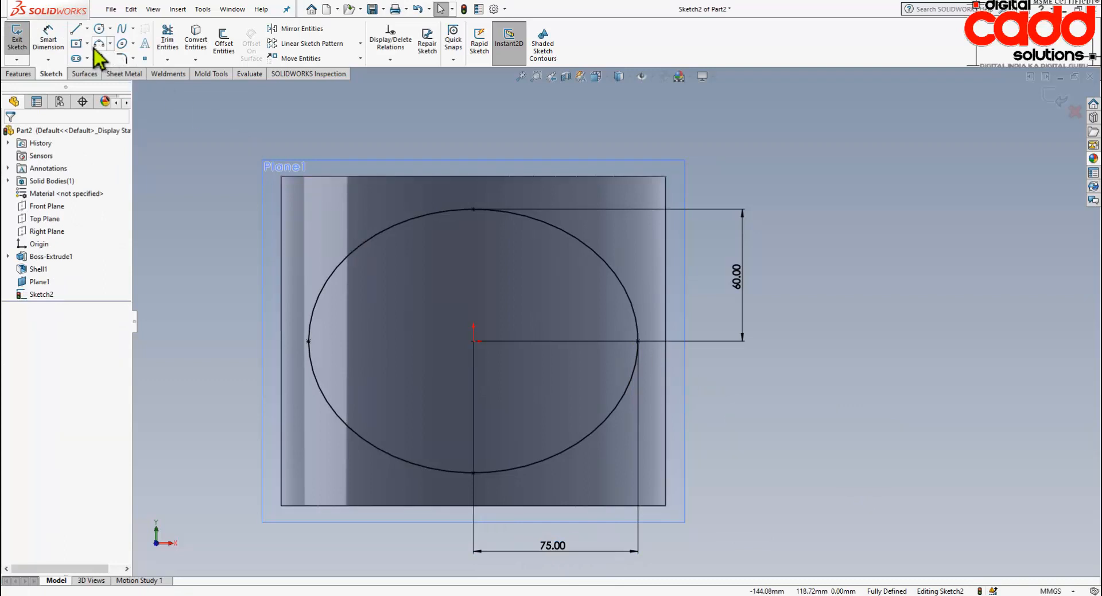
{"action": "left_click", "coordinate": [76, 28]}
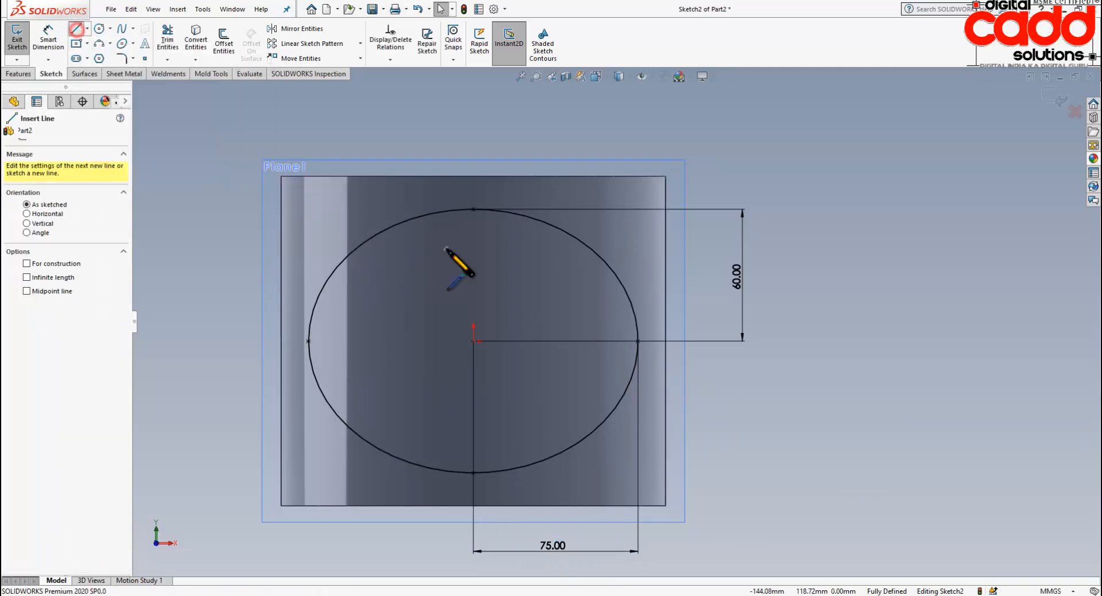
{"action": "left_click", "coordinate": [473, 209]}
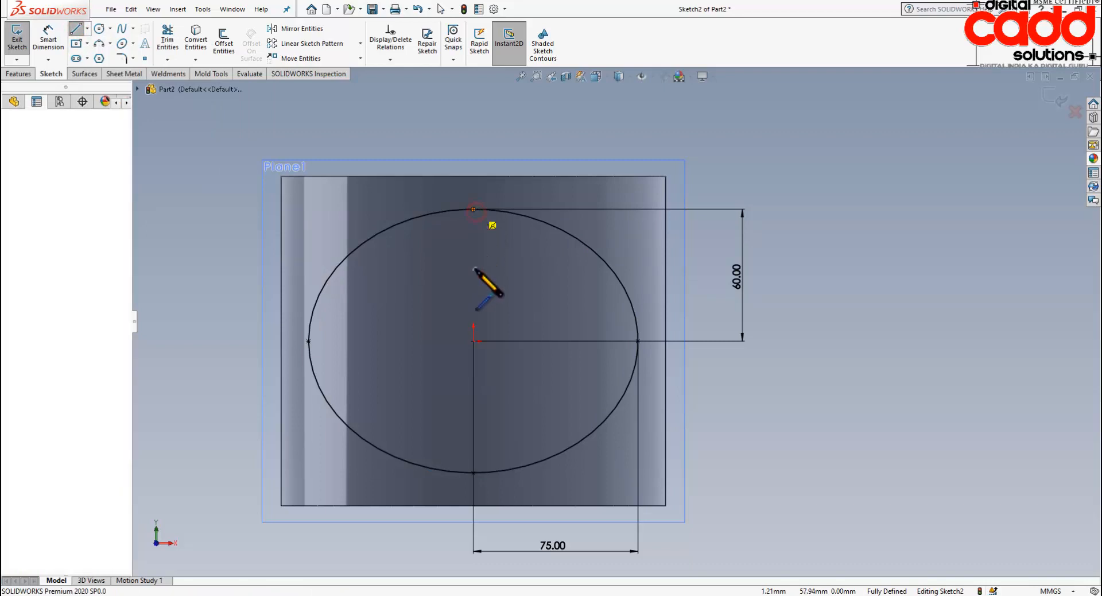
{"action": "left_click", "coordinate": [473, 474]}
{"action": "key", "text": "Escape"}
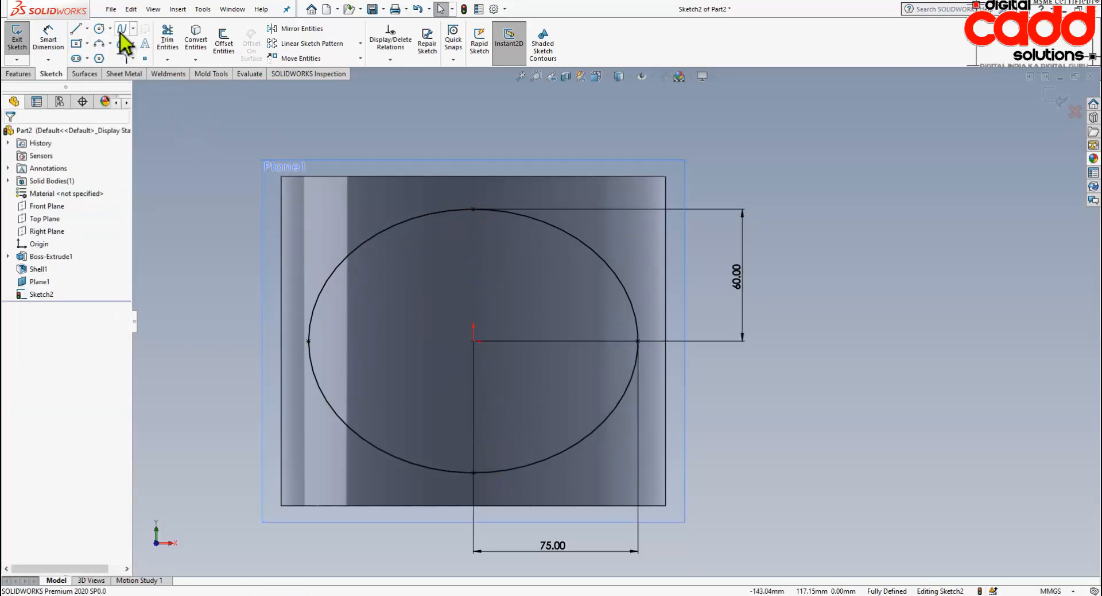
Sketch a 3-point arc from the ellipse's top point to its bottom point, bulging left with a radius of about 67 mm
{"action": "left_click", "coordinate": [110, 44]}
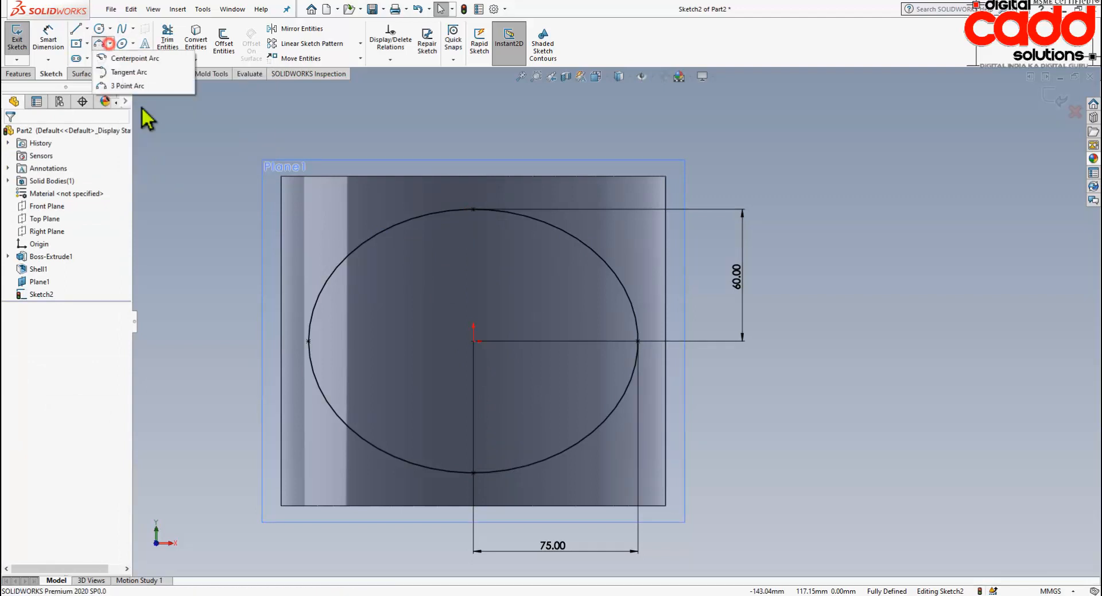
{"action": "left_click", "coordinate": [125, 86]}
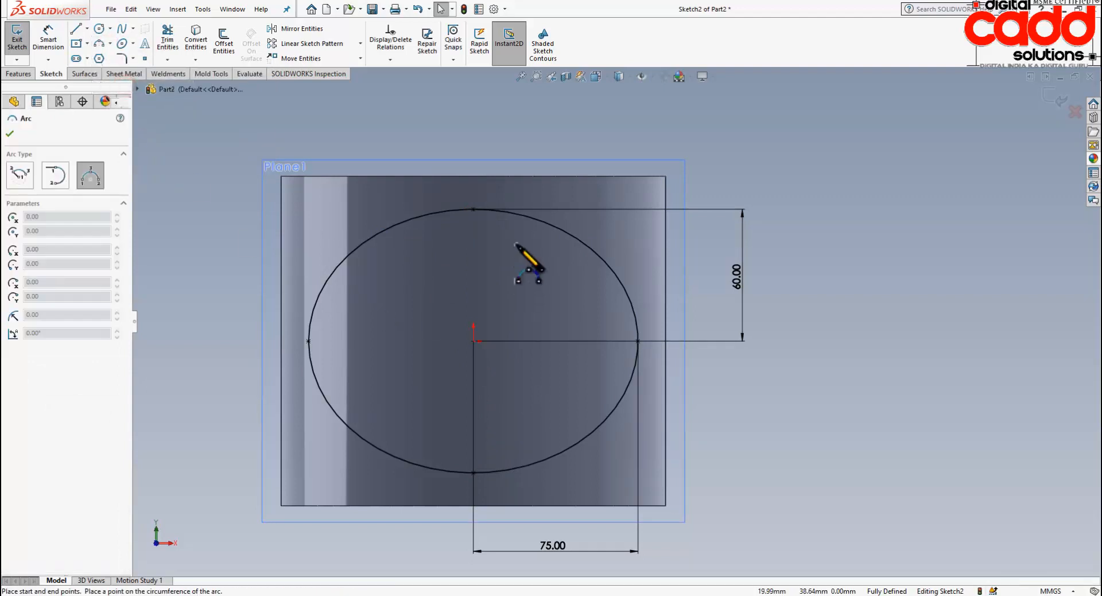
{"action": "left_click", "coordinate": [474, 209]}
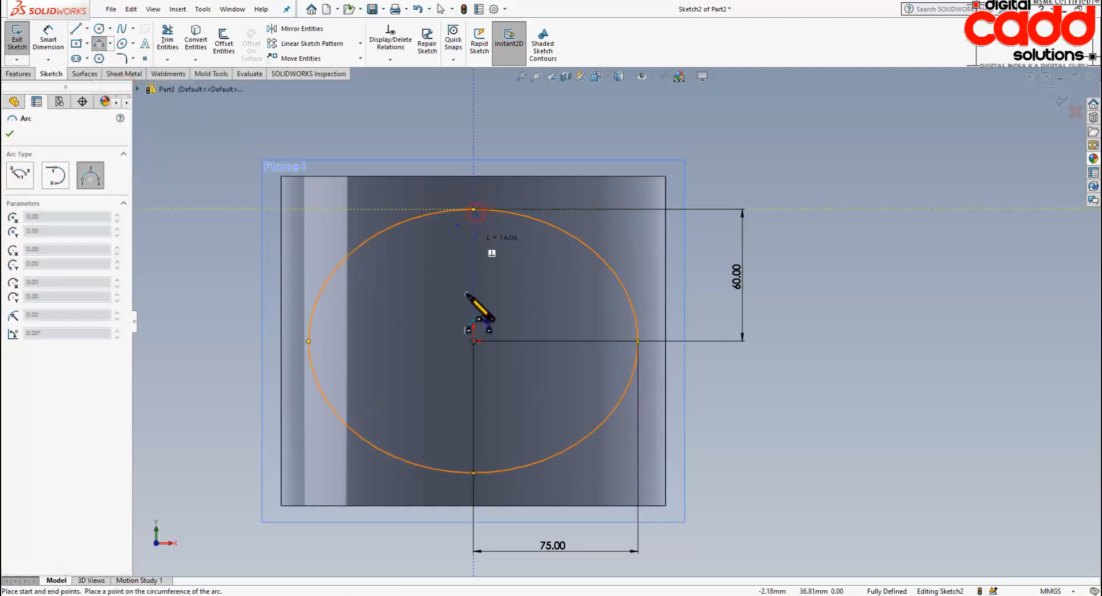
{"action": "left_click", "coordinate": [475, 474]}
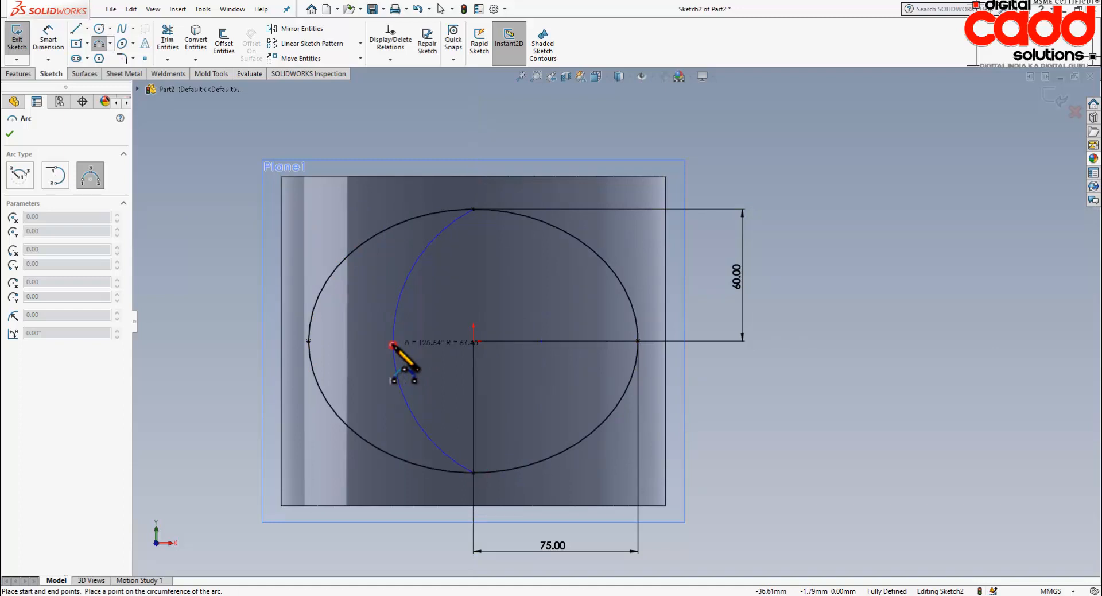
{"action": "left_click", "coordinate": [393, 344]}
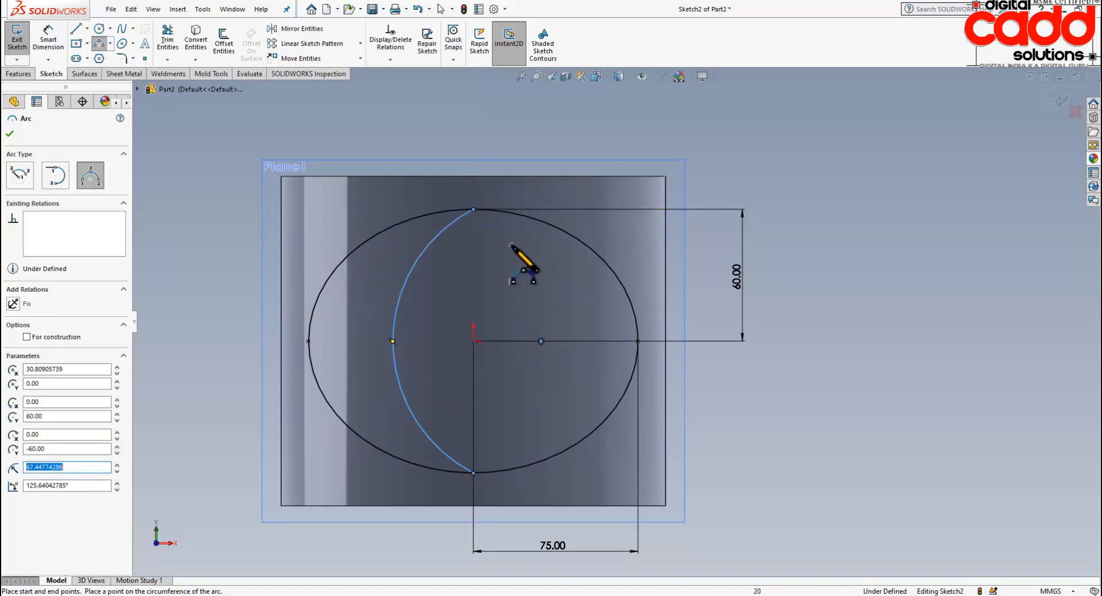
Sketch a second 3-point arc between the ellipse's top and bottom points, bulging right with a radius of about 71 mm
{"action": "left_click", "coordinate": [473, 211]}
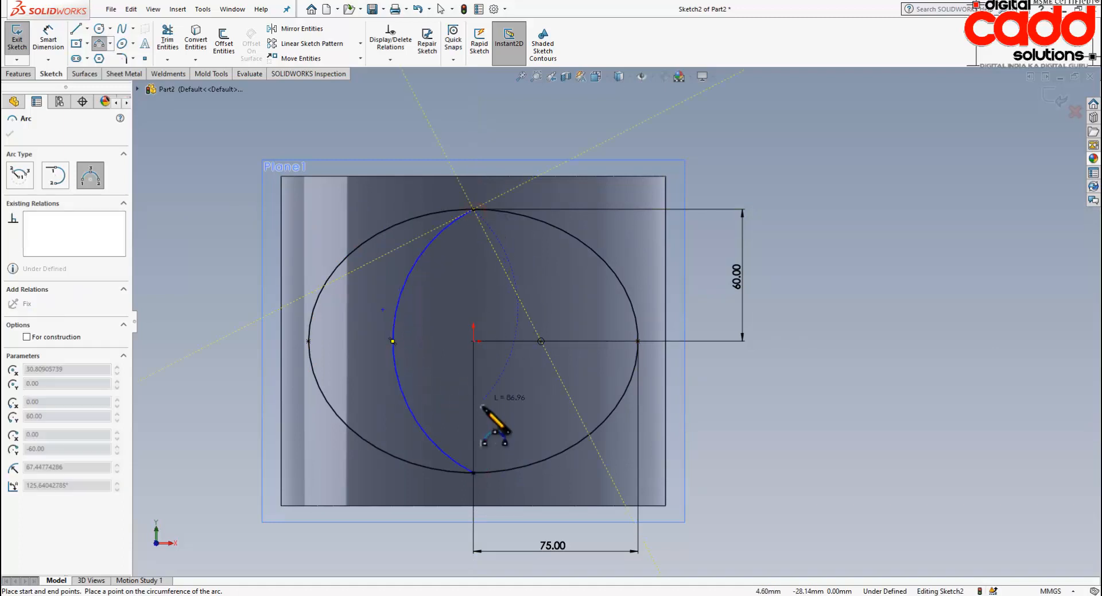
{"action": "left_click", "coordinate": [473, 473]}
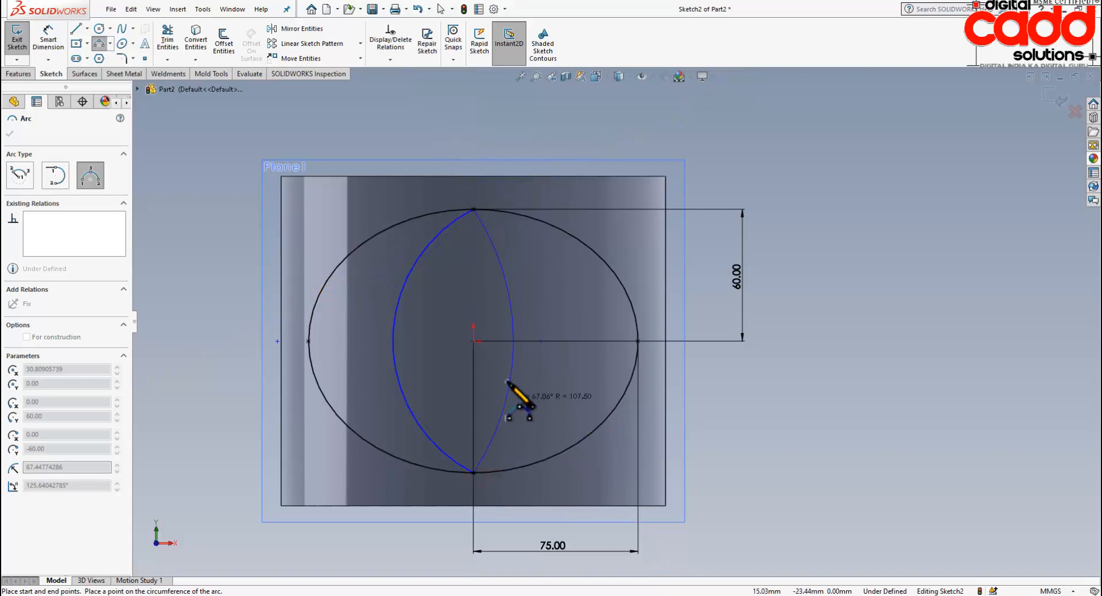
{"action": "left_click", "coordinate": [546, 345]}
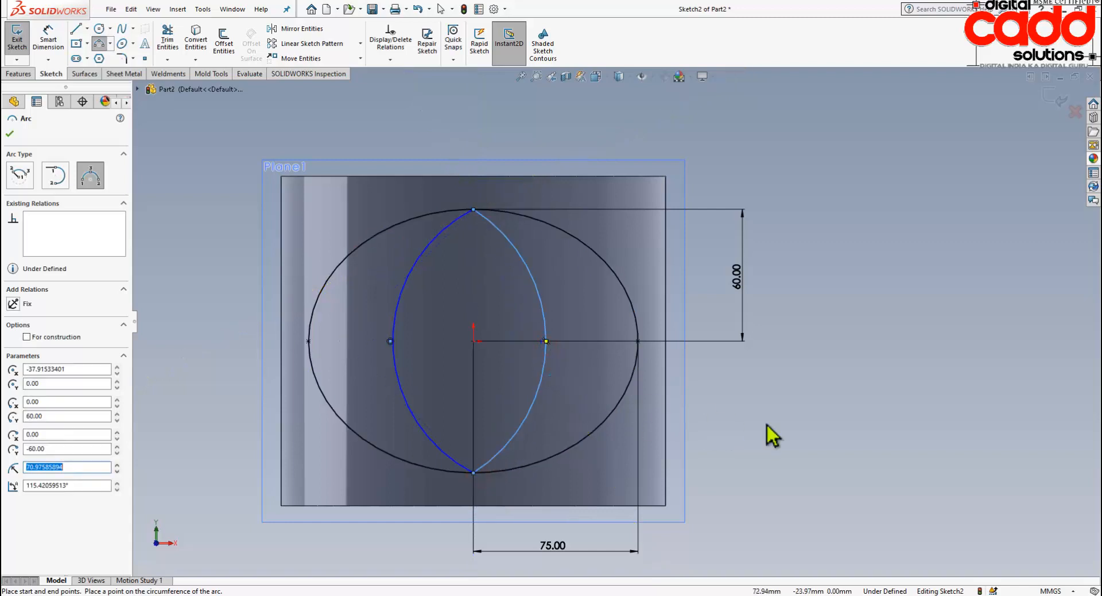
{"action": "key", "text": "Escape"}
Add an equal relation between the two arcs inside the ellipse
{"action": "left_click", "coordinate": [538, 324]}
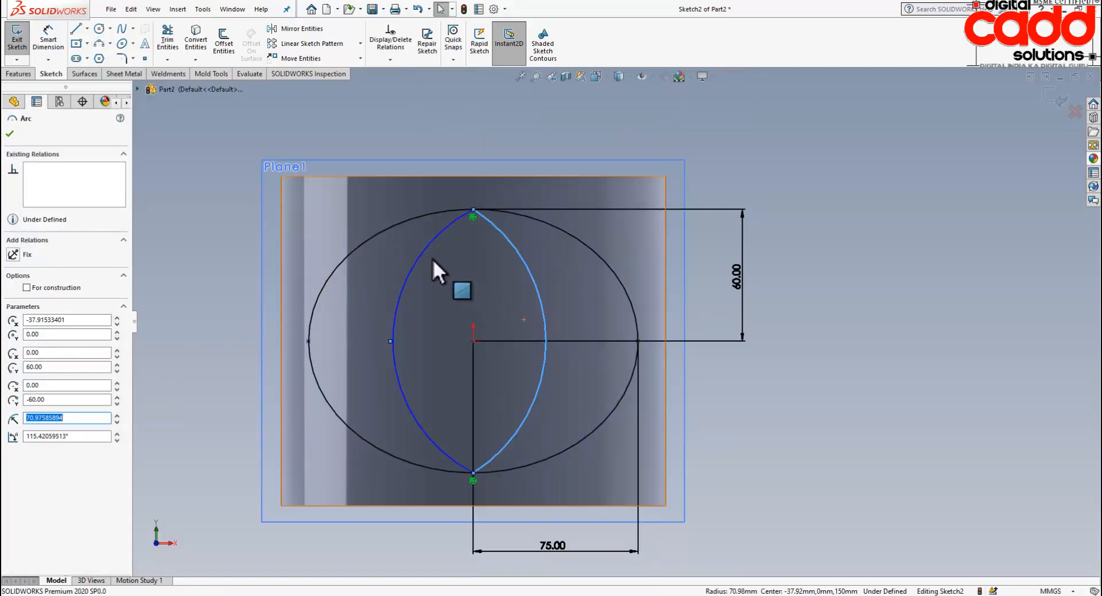
{"action": "left_click", "coordinate": [426, 254], "text": "ctrl"}
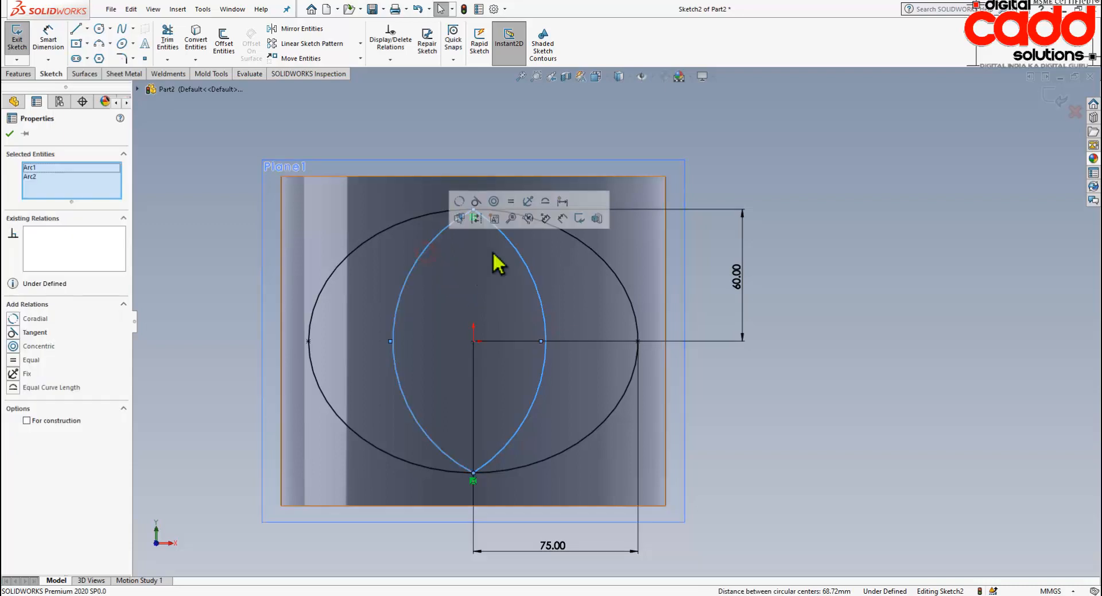
{"action": "left_click", "coordinate": [512, 206]}
{"action": "left_click", "coordinate": [758, 409]}
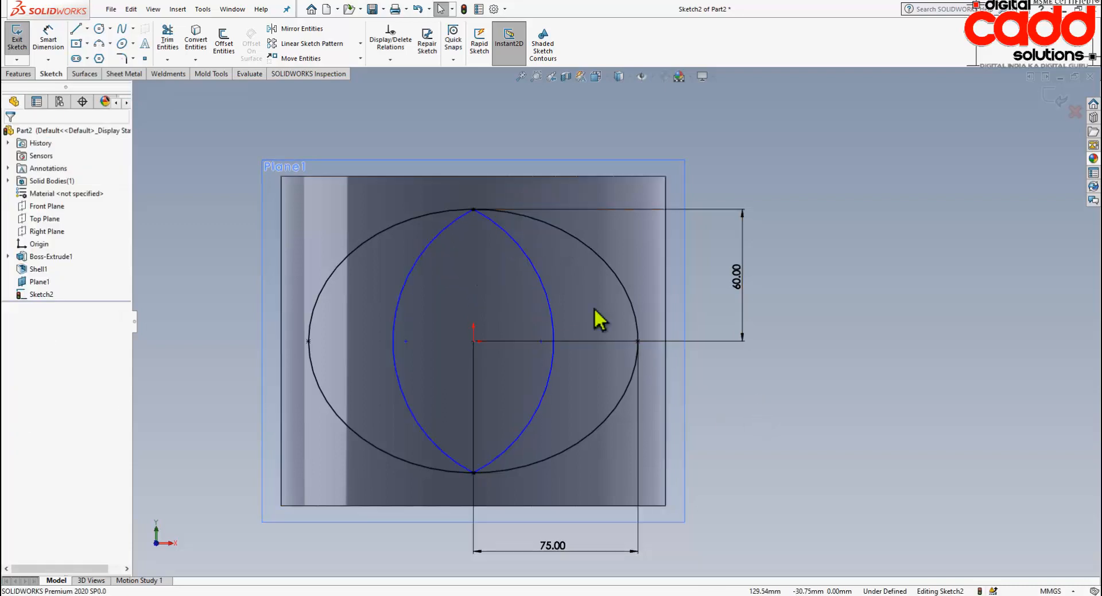
Dimension the right arc's radius as 65 mm
{"action": "left_click", "coordinate": [48, 35]}
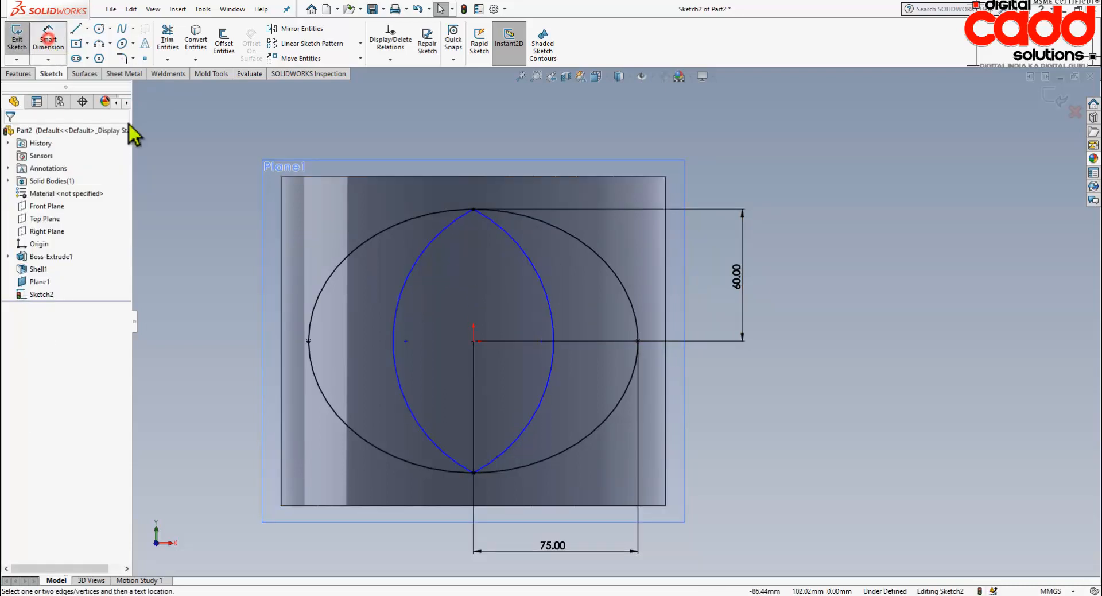
{"action": "left_click", "coordinate": [533, 260]}
{"action": "left_click", "coordinate": [755, 158]}
{"action": "type", "text": "6"}
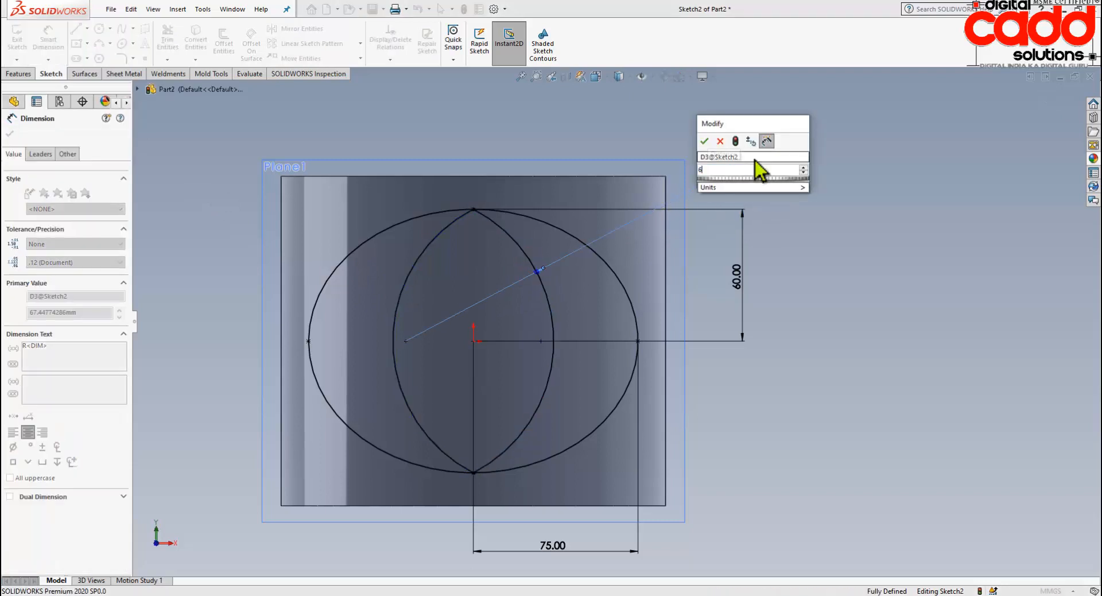
{"action": "type", "text": "5"}
{"action": "key", "text": "Return"}
{"action": "key", "text": "Escape"}
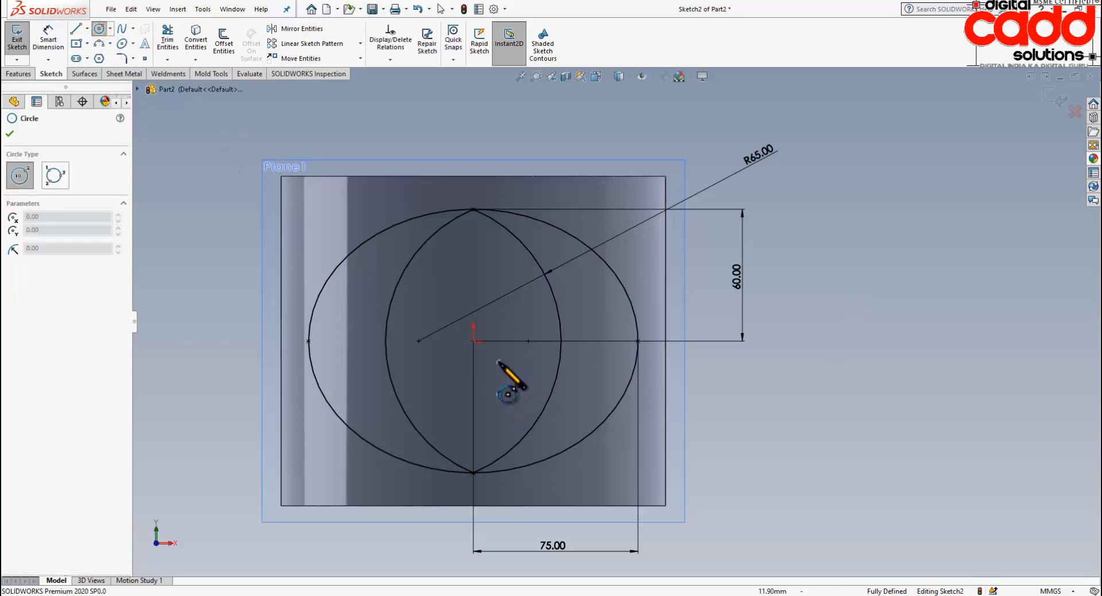
Sketch two concentric circles centred on the origin, about 51 mm and about 26 mm in diameter
{"action": "left_click", "coordinate": [473, 341]}
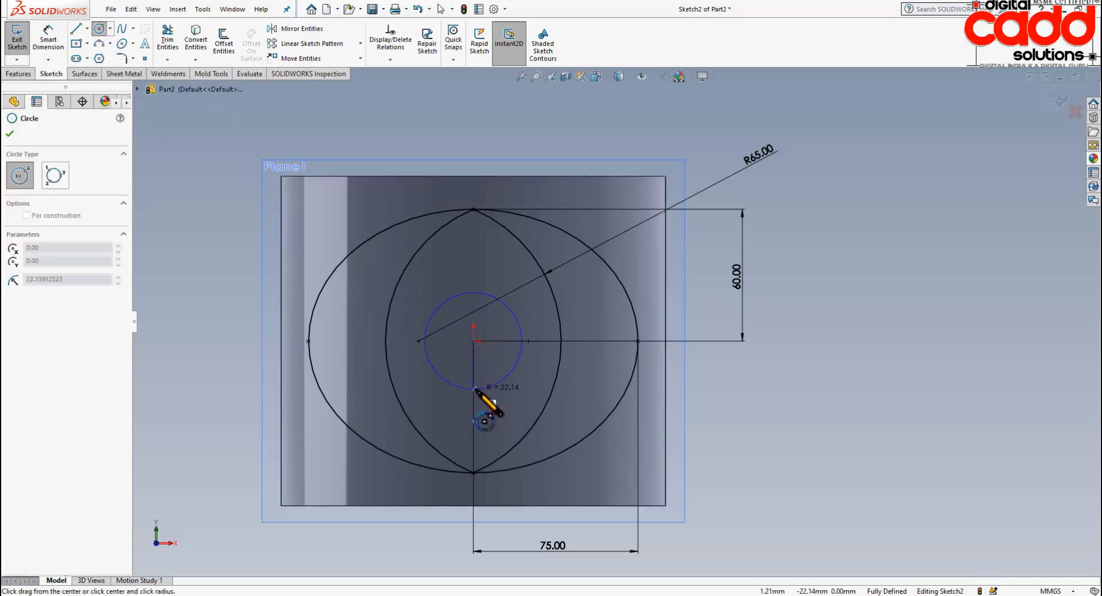
{"action": "left_click", "coordinate": [476, 396]}
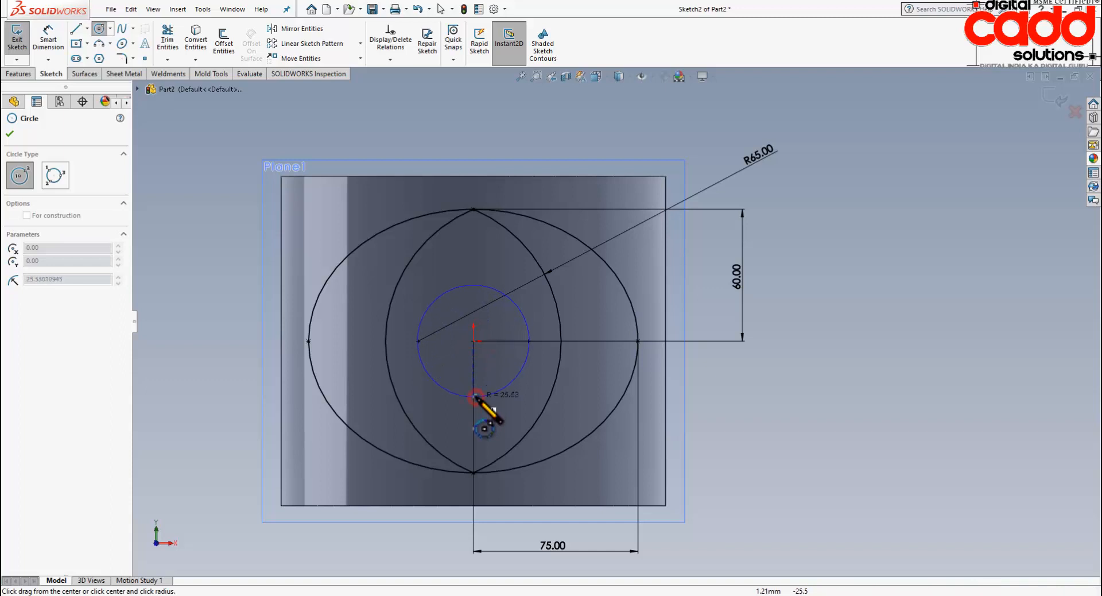
{"action": "left_click", "coordinate": [473, 341]}
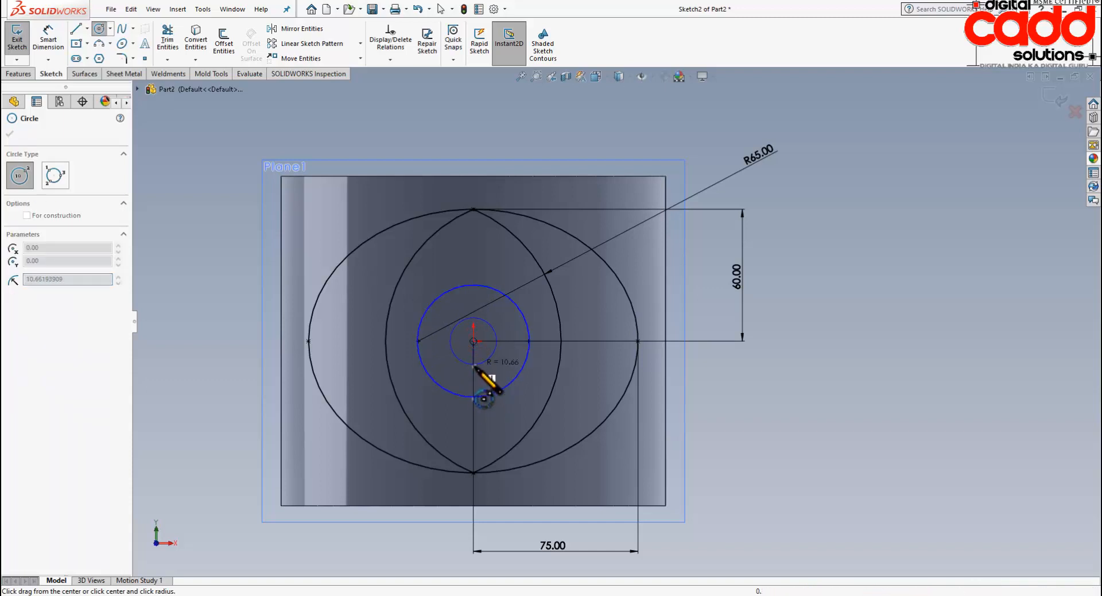
{"action": "left_click", "coordinate": [483, 368]}
{"action": "key", "text": "Escape"}
Dimension the outer circle's diameter as 50 mm
{"action": "left_click", "coordinate": [48, 44]}
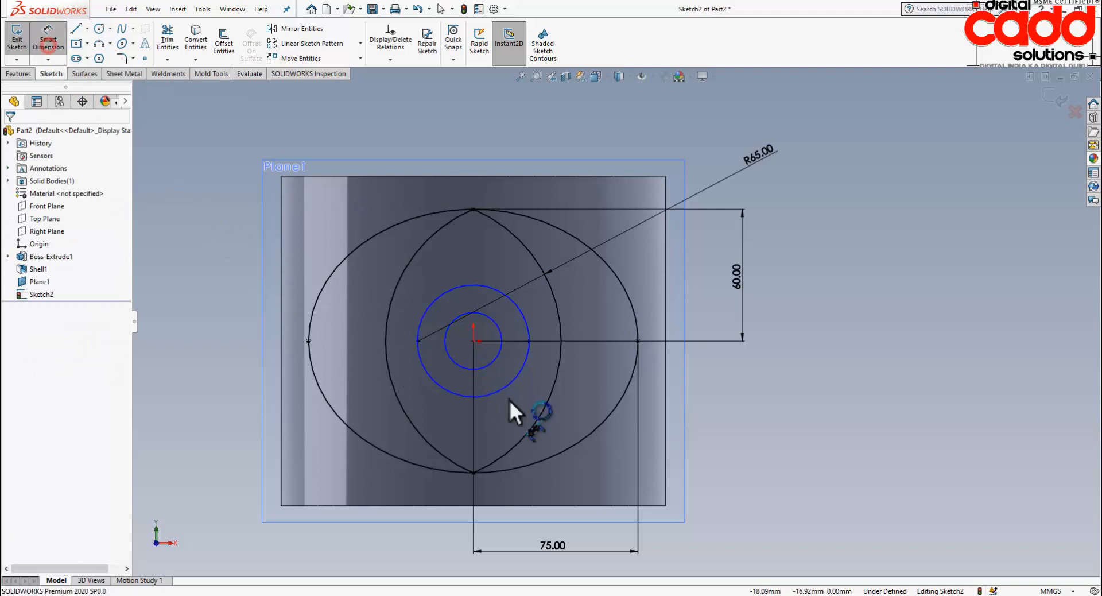
{"action": "left_click", "coordinate": [522, 318]}
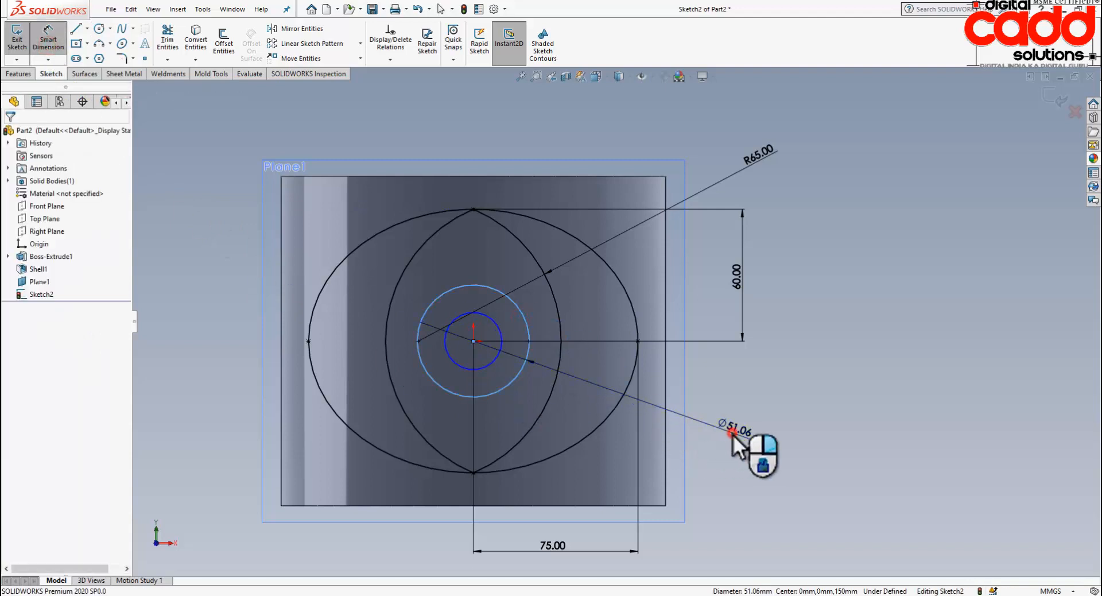
{"action": "left_click", "coordinate": [735, 434]}
{"action": "type", "text": "50"}
{"action": "key", "text": "Return"}
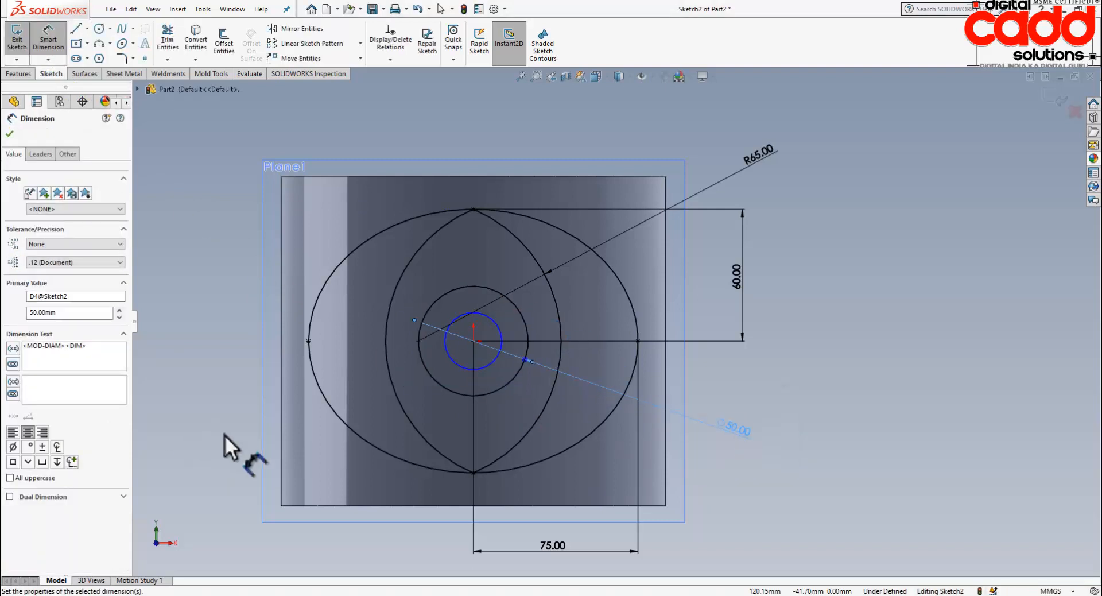
Dimension the inner circle's diameter as 25 mm
{"action": "left_click", "coordinate": [497, 365]}
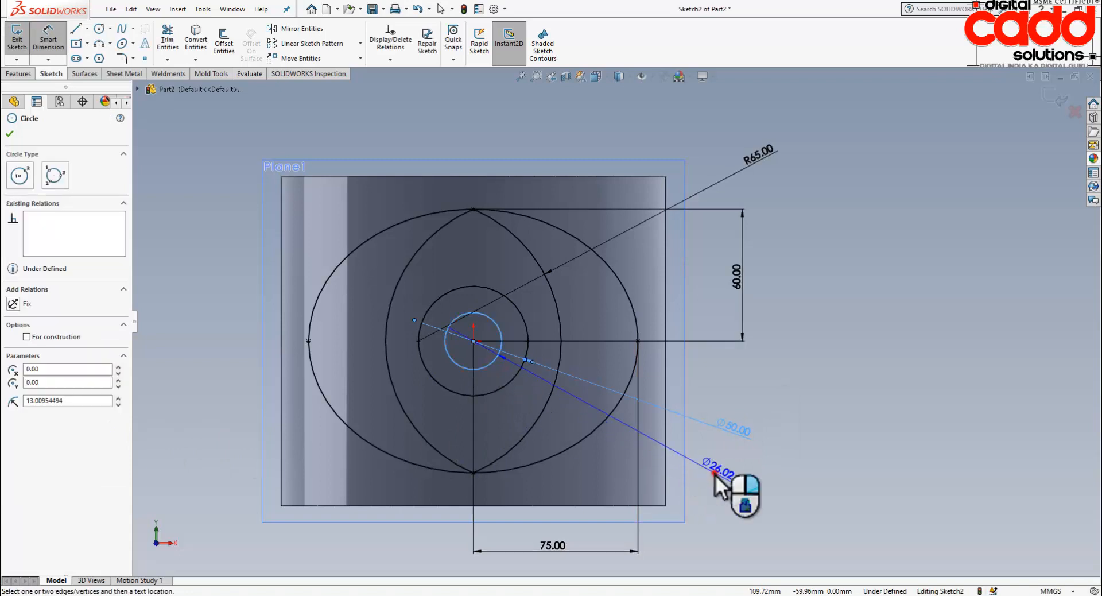
{"action": "left_click", "coordinate": [719, 467]}
{"action": "key", "text": "Return"}
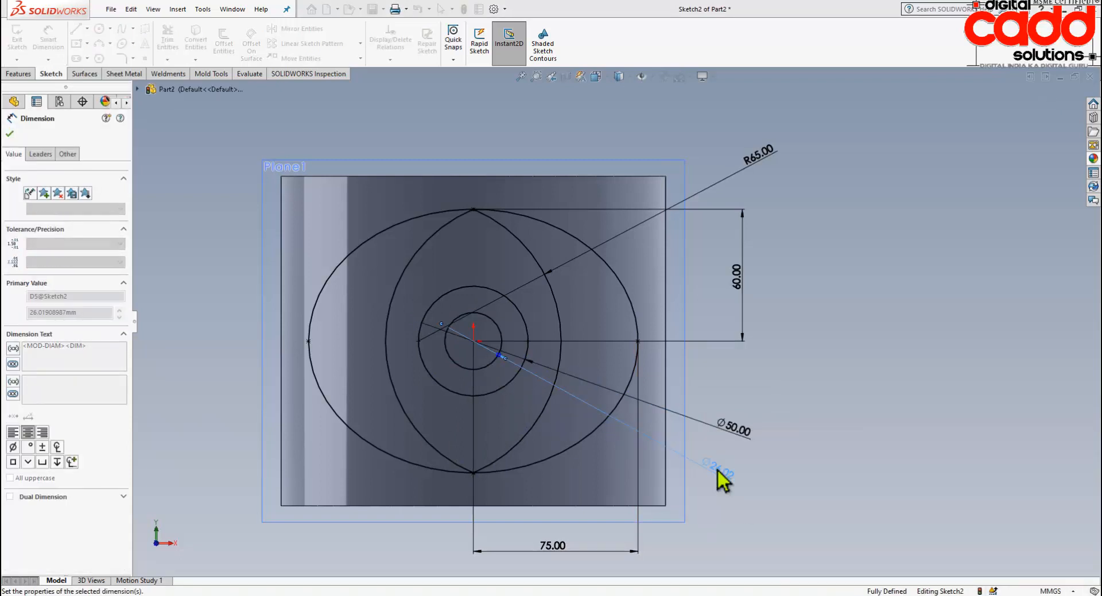
{"action": "key", "text": "Escape"}
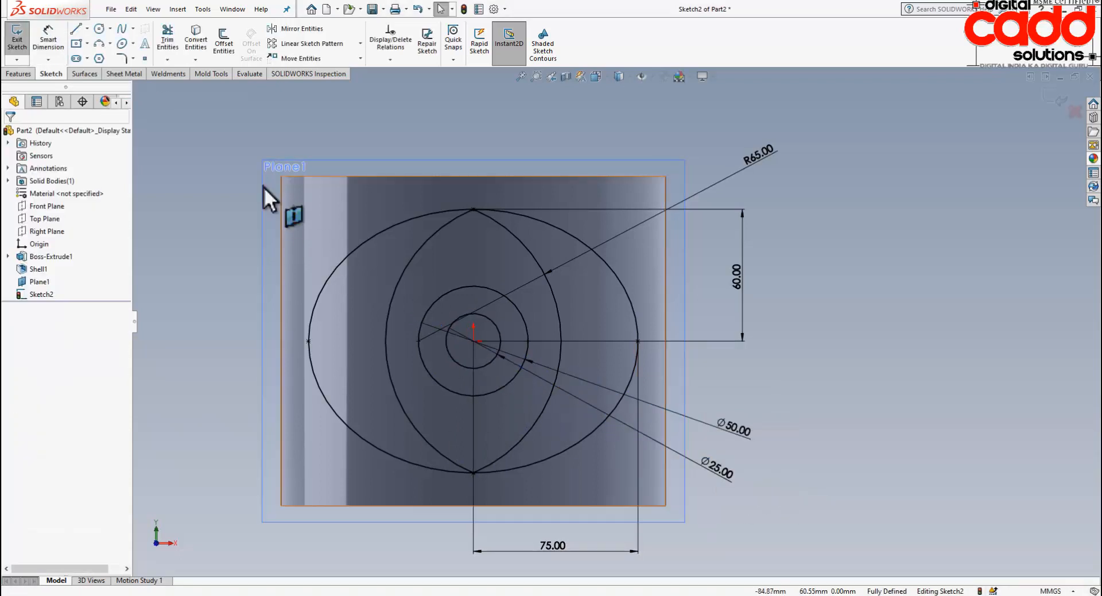
Draw a vertical line between the ellipse's top and bottom points and a horizontal line between its left and right quadrant points
{"action": "left_click", "coordinate": [79, 30]}
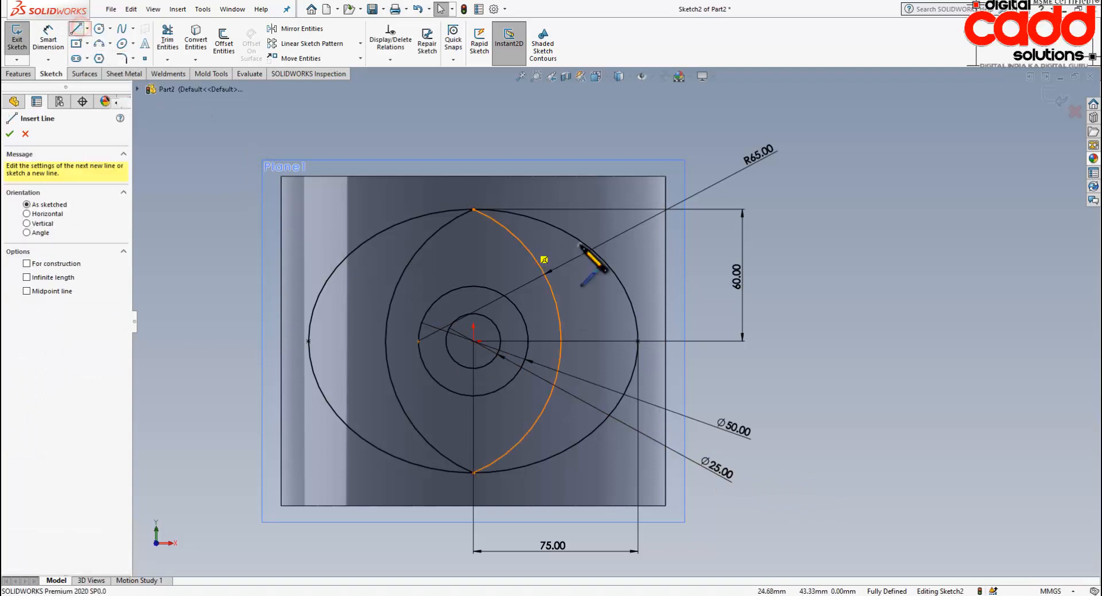
{"action": "left_click", "coordinate": [475, 210]}
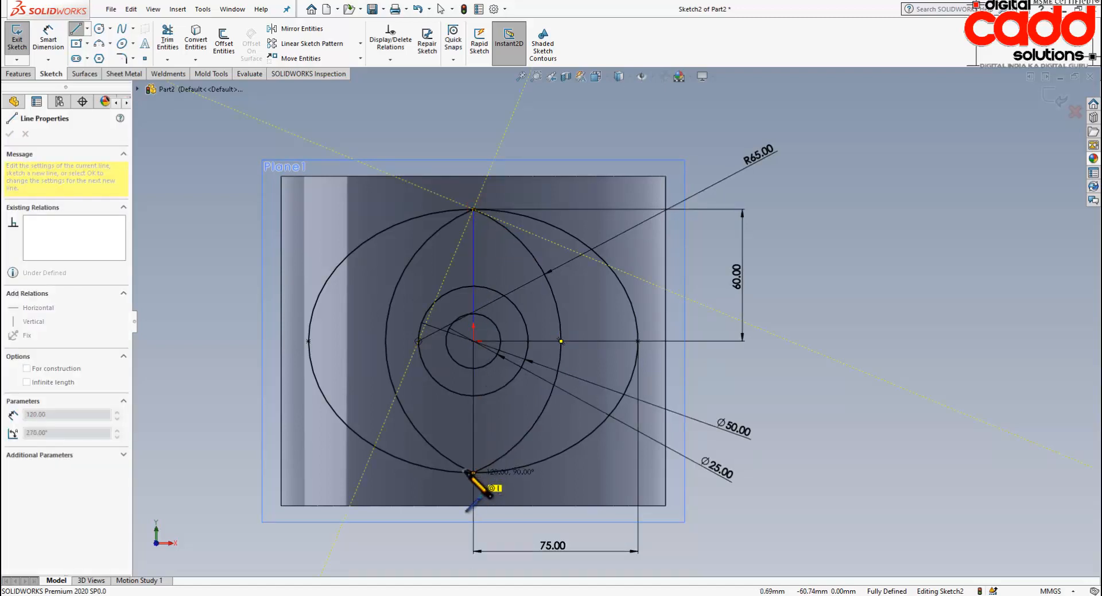
{"action": "left_click", "coordinate": [472, 471]}
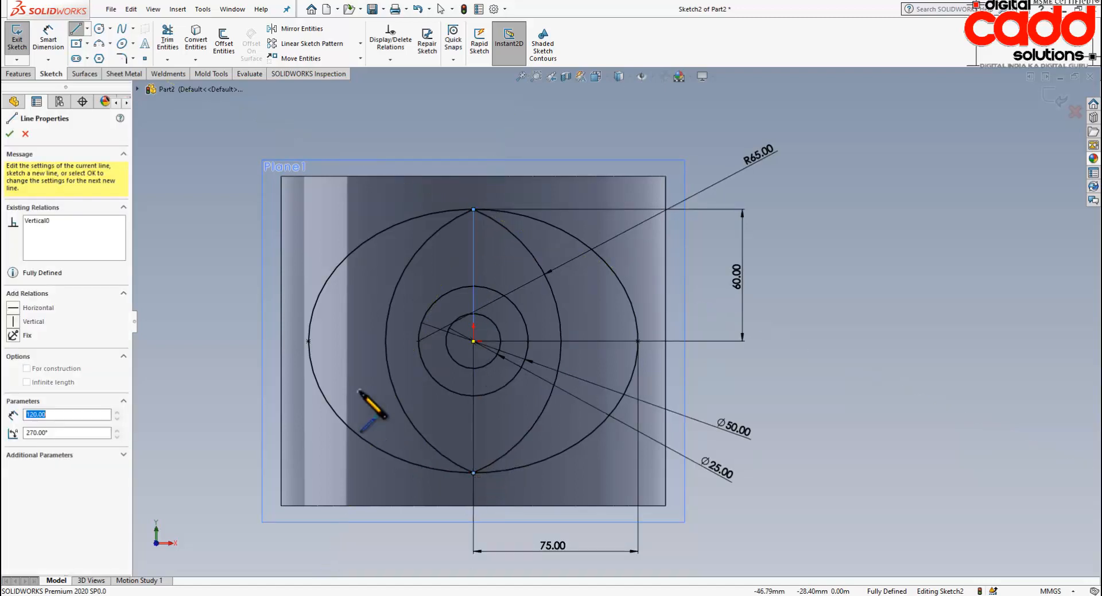
{"action": "left_click", "coordinate": [308, 342]}
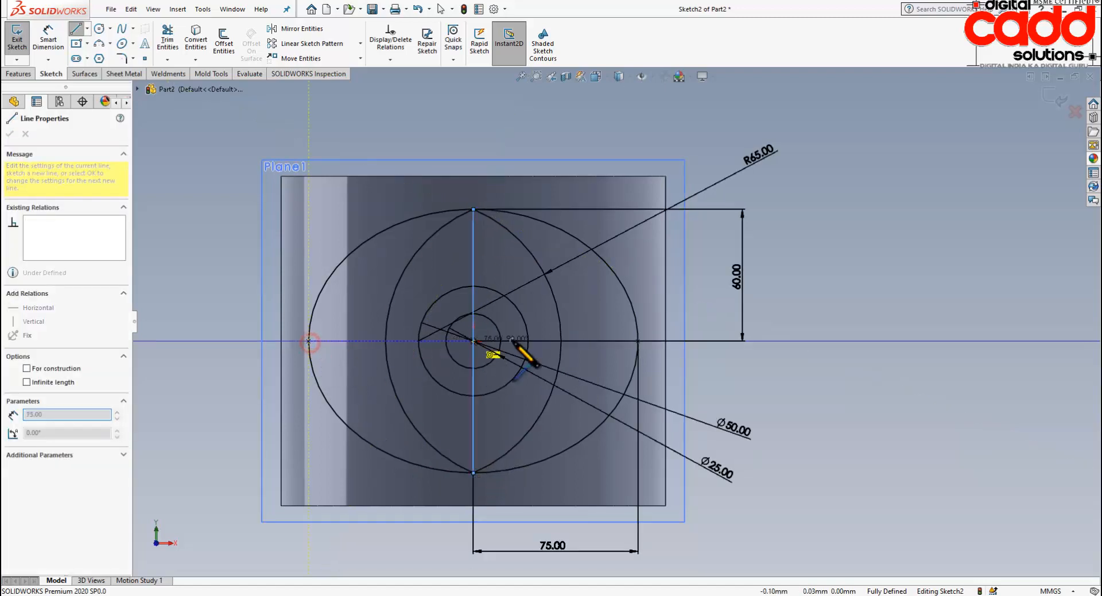
{"action": "left_click", "coordinate": [638, 341]}
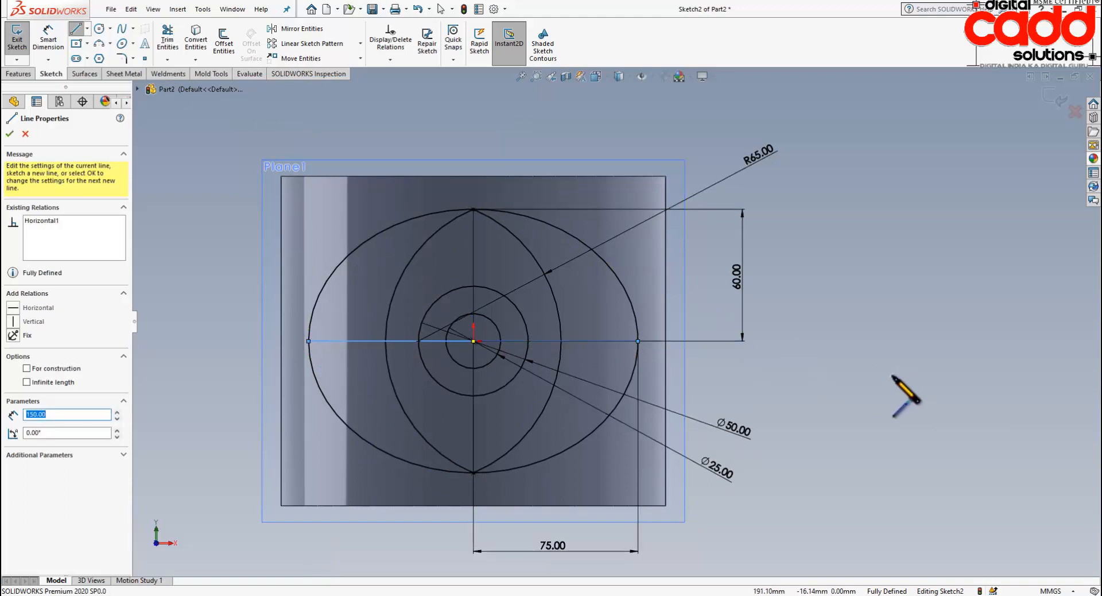
Finish the ellipse sketch on the offset plane and show the part in isometric view
{"action": "key", "text": "Escape"}
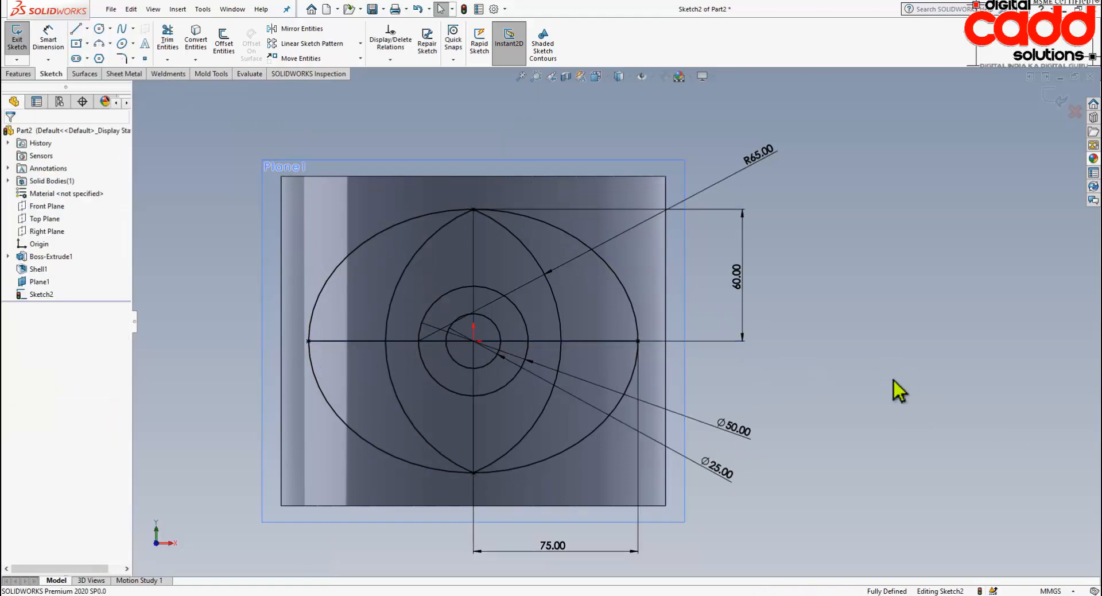
{"action": "left_click", "coordinate": [1045, 99]}
{"action": "key", "text": "space"}
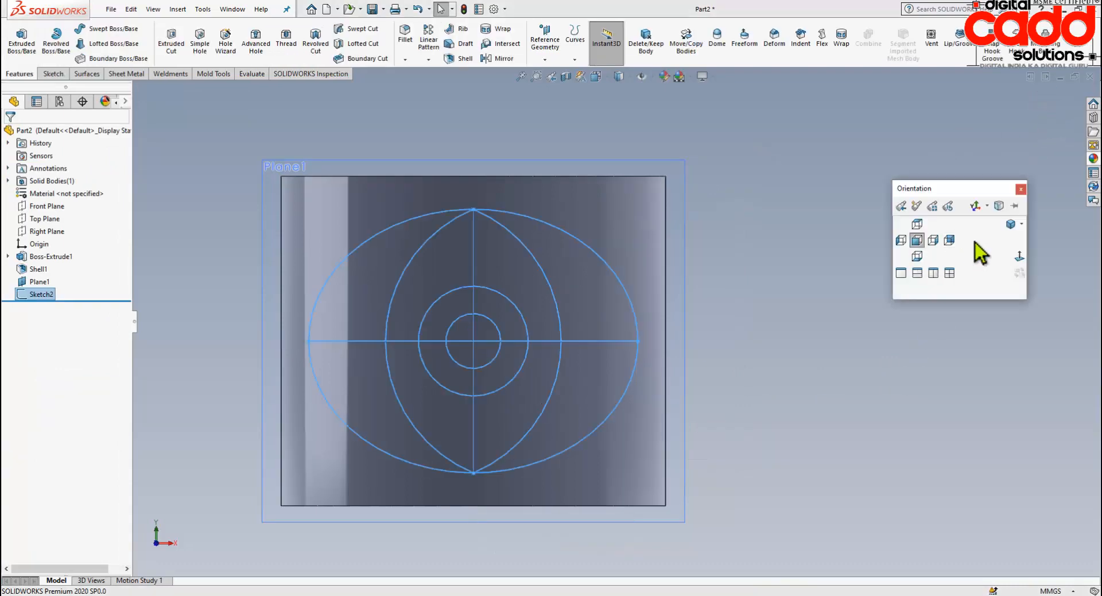
{"action": "left_click", "coordinate": [1010, 225]}
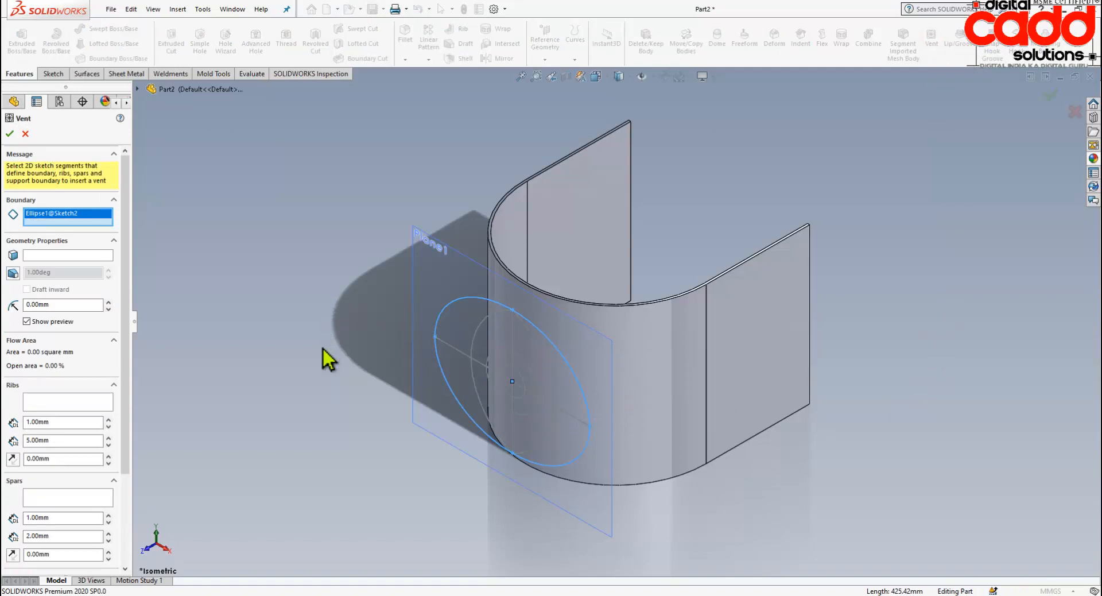
Start a Vent with the sketched ellipse as boundary, placed on the part's outer curved face
{"action": "key", "text": "Escape"}
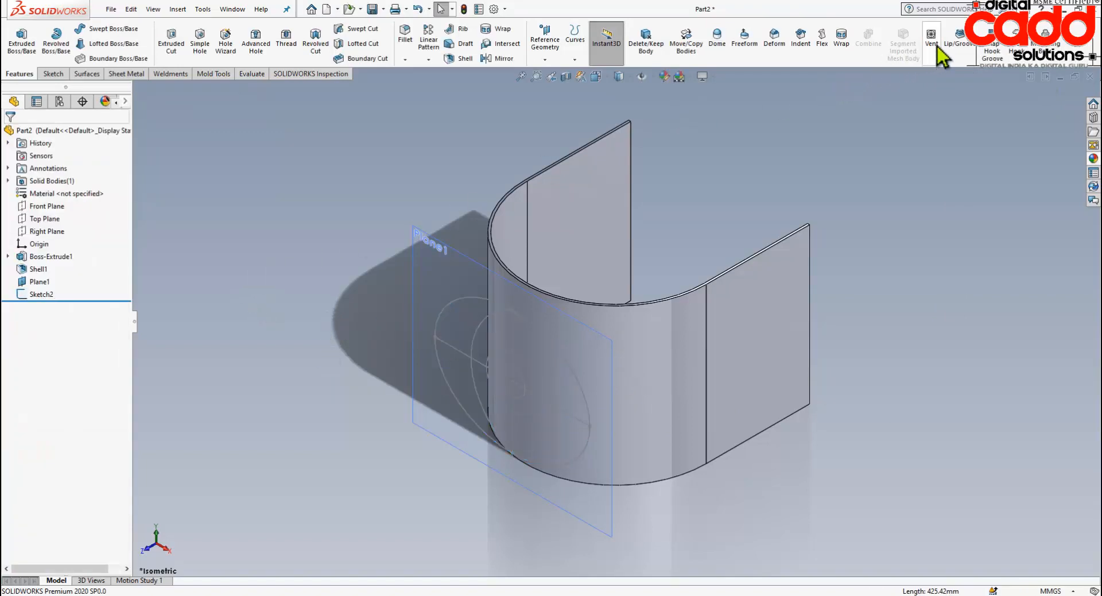
{"action": "left_click", "coordinate": [460, 300]}
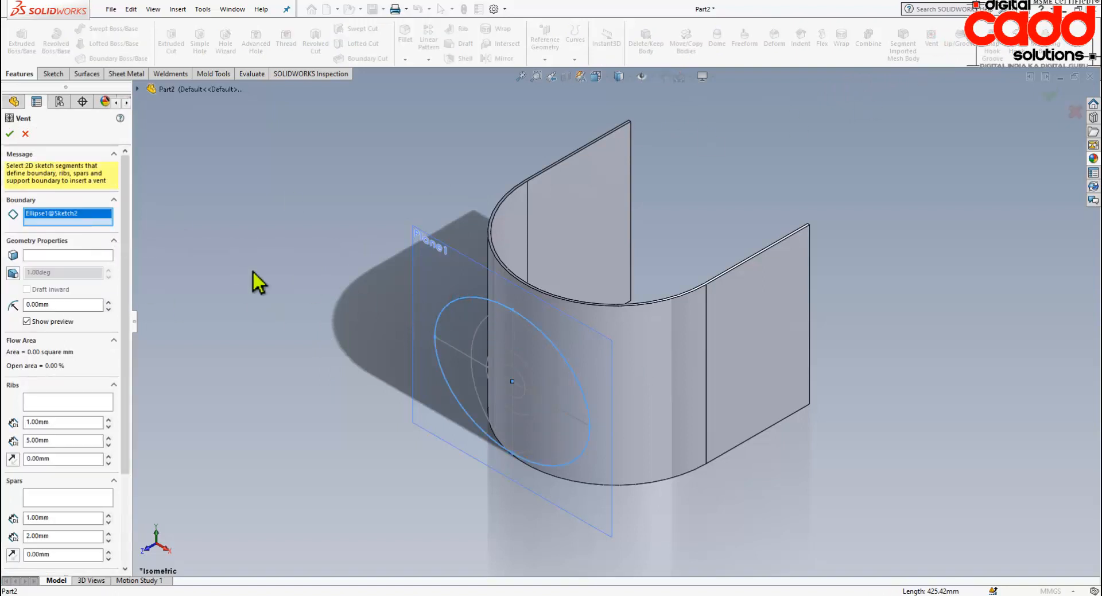
{"action": "left_click", "coordinate": [98, 256]}
{"action": "left_click", "coordinate": [653, 353]}
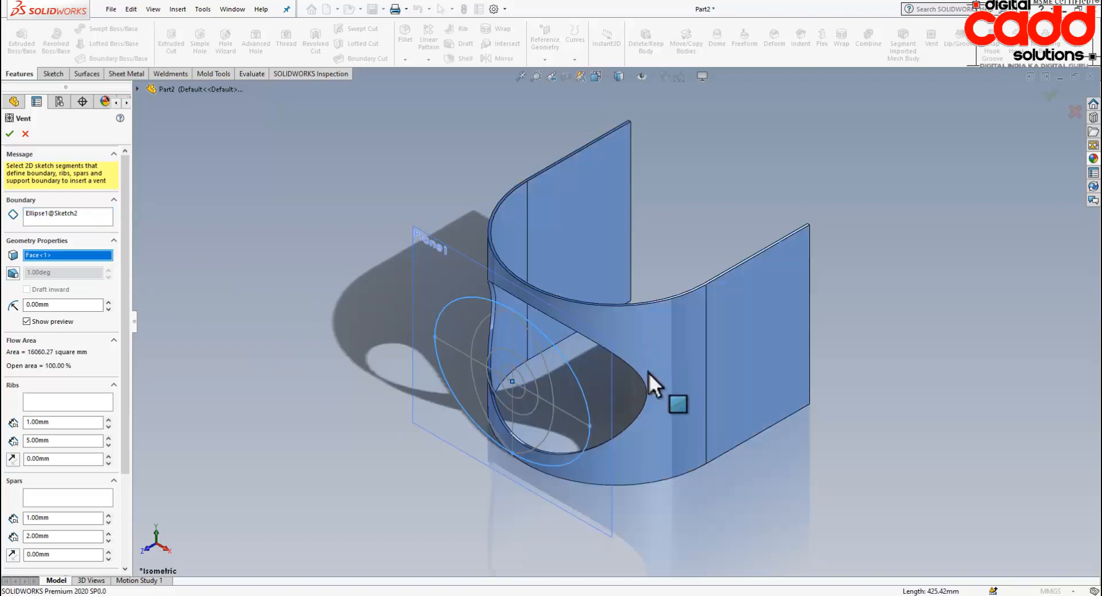
Add the sketch's horizontal and vertical cross lines as ribs of the vent
{"action": "mouse_move", "coordinate": [713, 448]}
{"action": "middle_mouse_down"}
{"action": "mouse_move", "coordinate": [775, 418]}
{"action": "mouse_move", "coordinate": [745, 505]}
{"action": "mouse_move", "coordinate": [719, 447]}
{"action": "middle_mouse_up"}
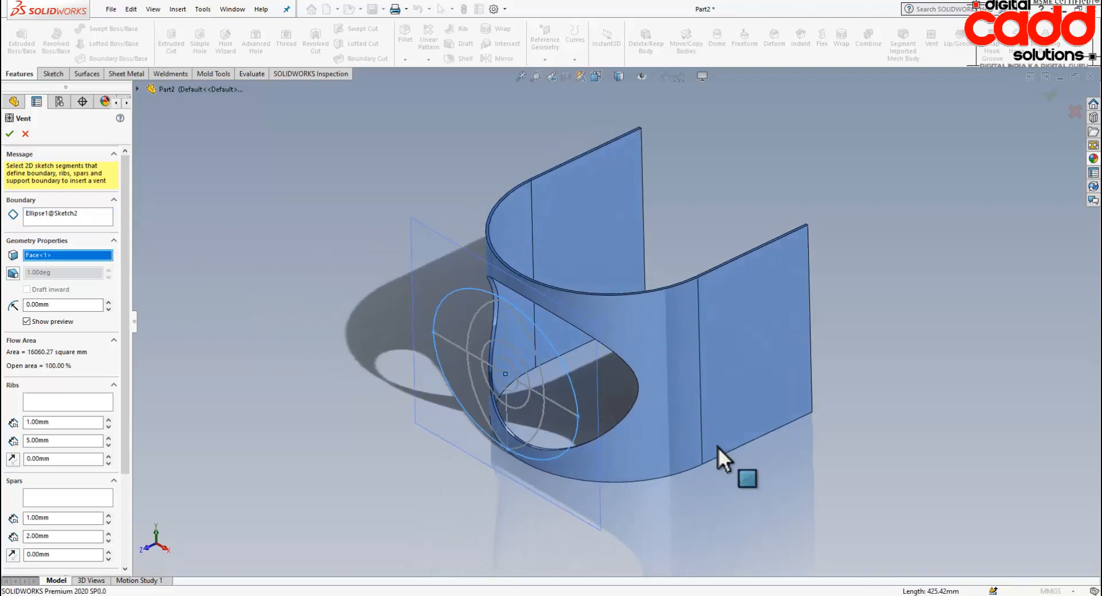
{"action": "left_click", "coordinate": [90, 401]}
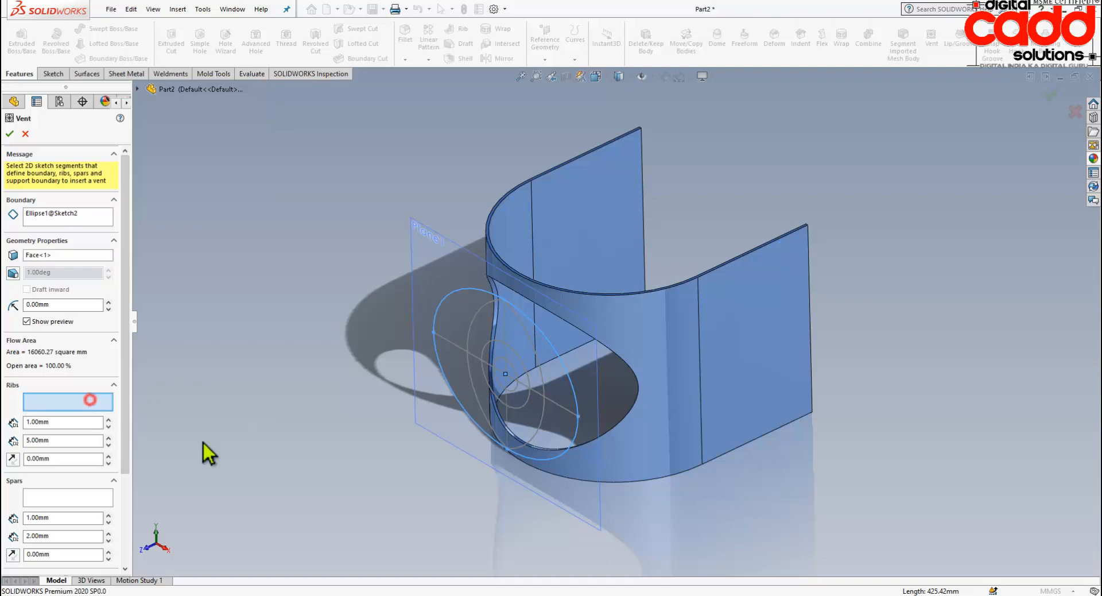
{"action": "middle_click_drag", "start_coordinate": [609, 500], "coordinate": [642, 472]}
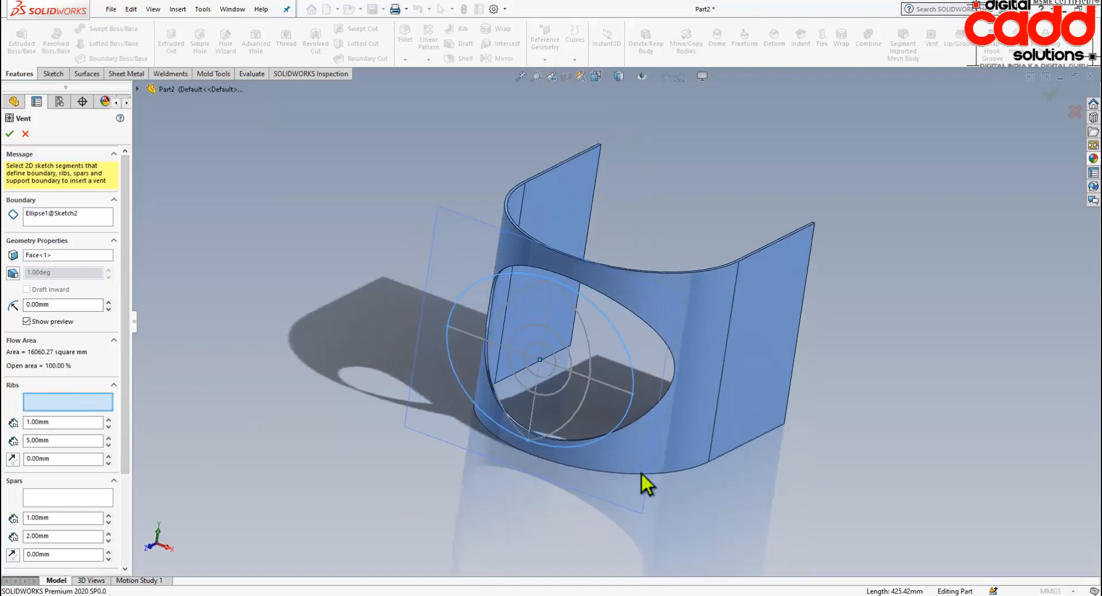
{"action": "left_click", "coordinate": [612, 391]}
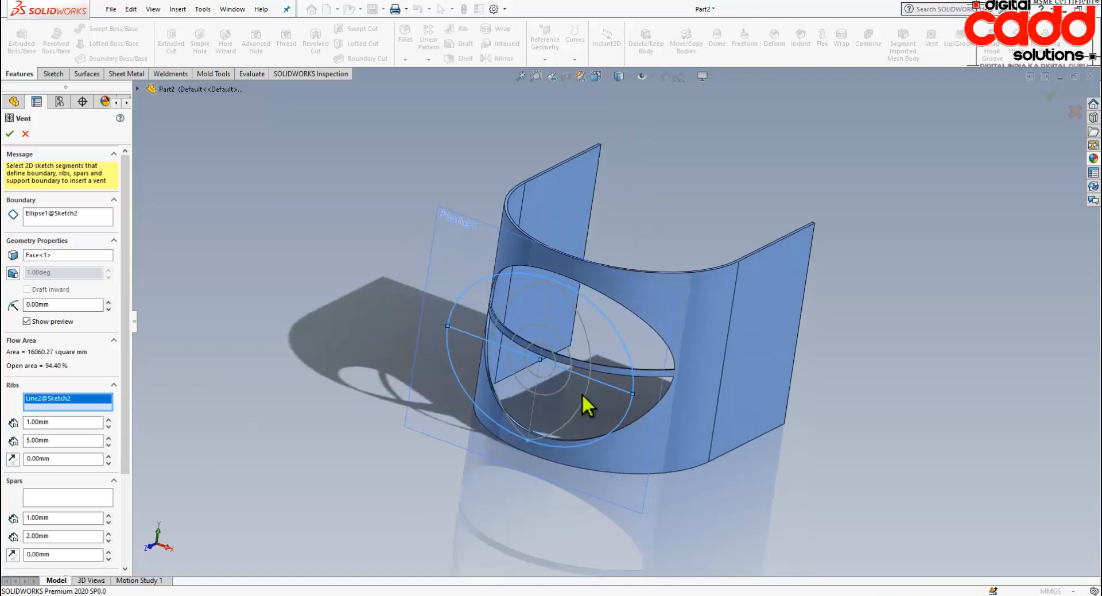
{"action": "left_click", "coordinate": [535, 411]}
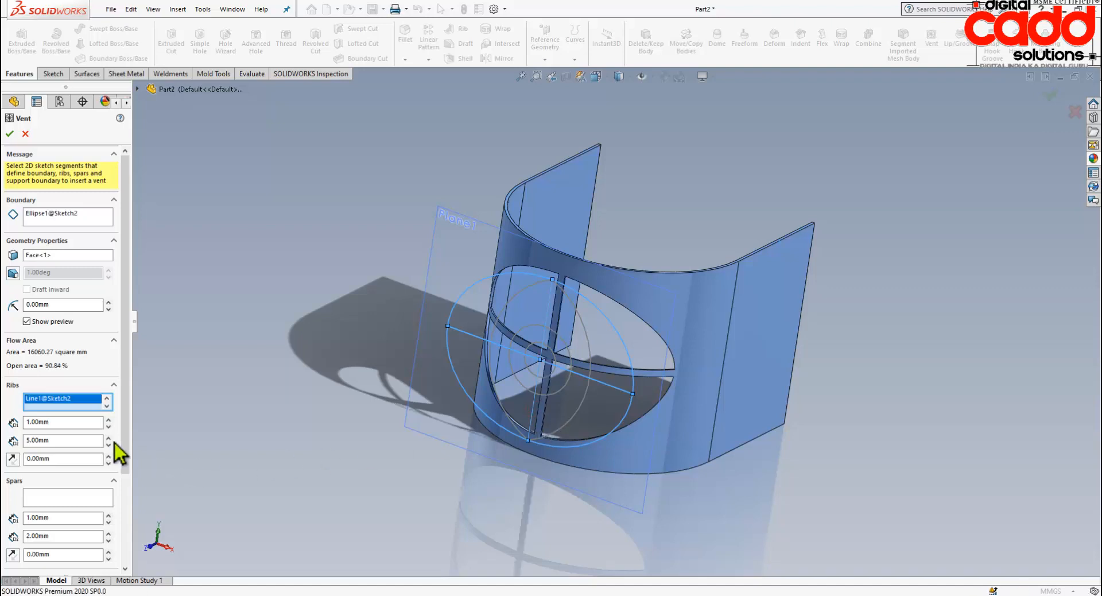
Add the two inner arcs and the 50 mm circle as spars of the vent
{"action": "left_click_drag", "start_coordinate": [130, 394], "coordinate": [130, 451]}
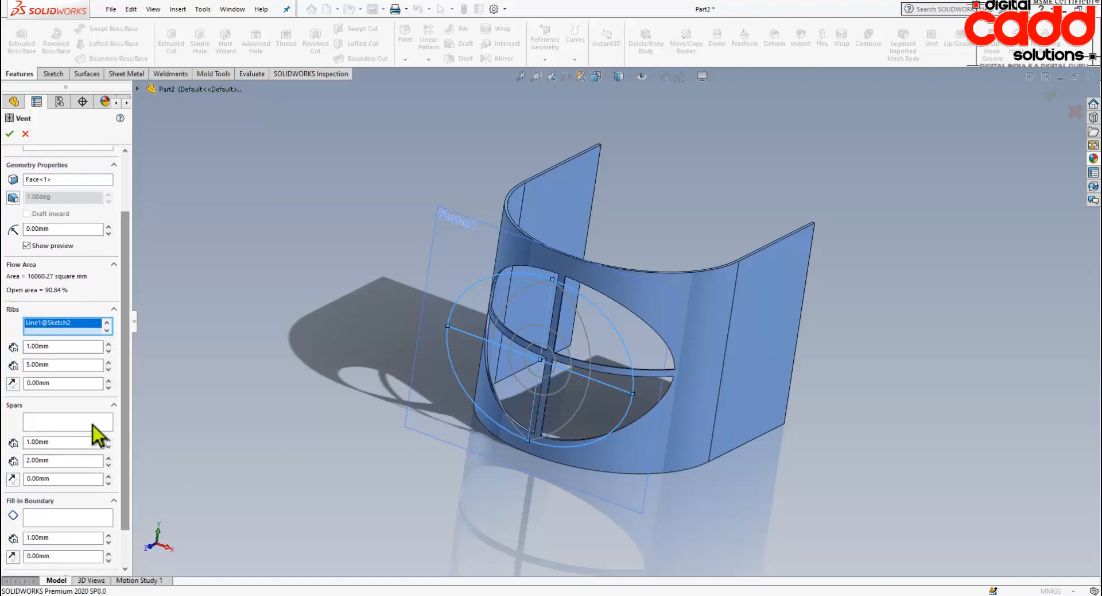
{"action": "left_click", "coordinate": [92, 421]}
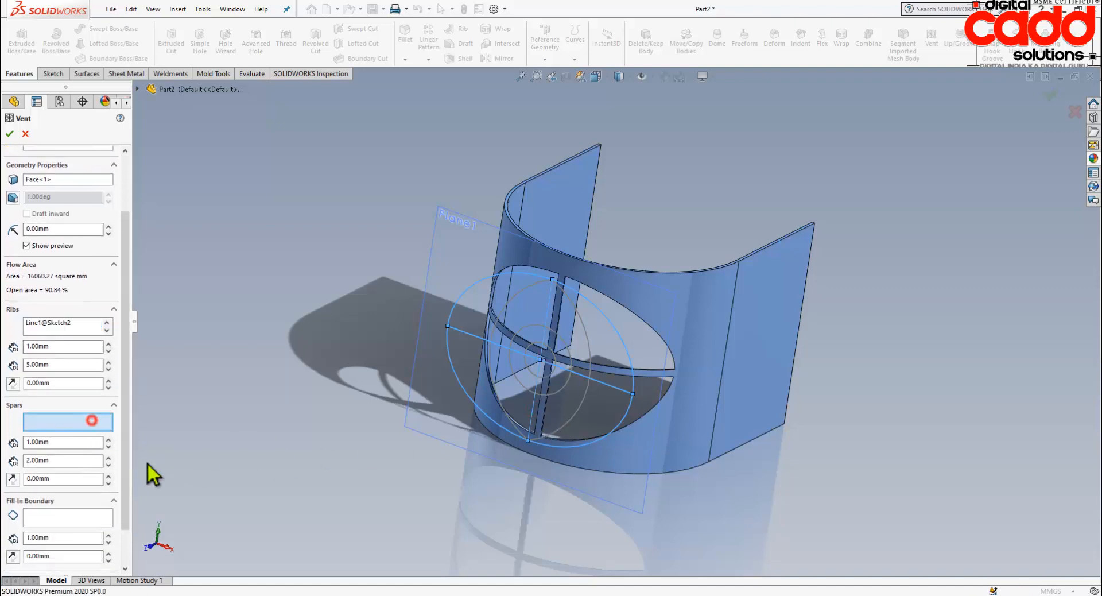
{"action": "left_click", "coordinate": [587, 344]}
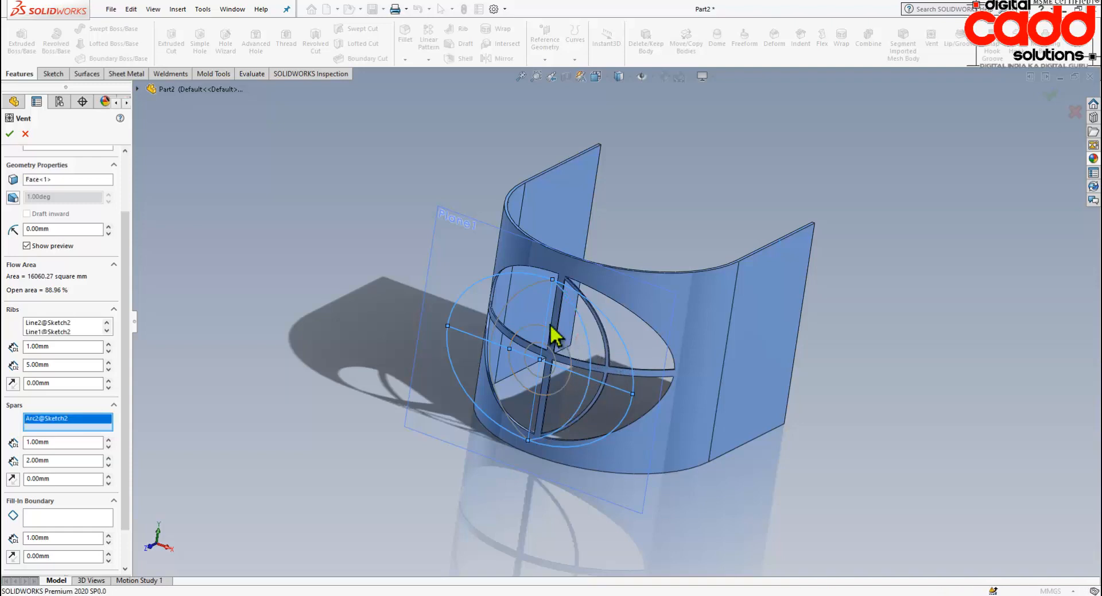
{"action": "left_click", "coordinate": [517, 306]}
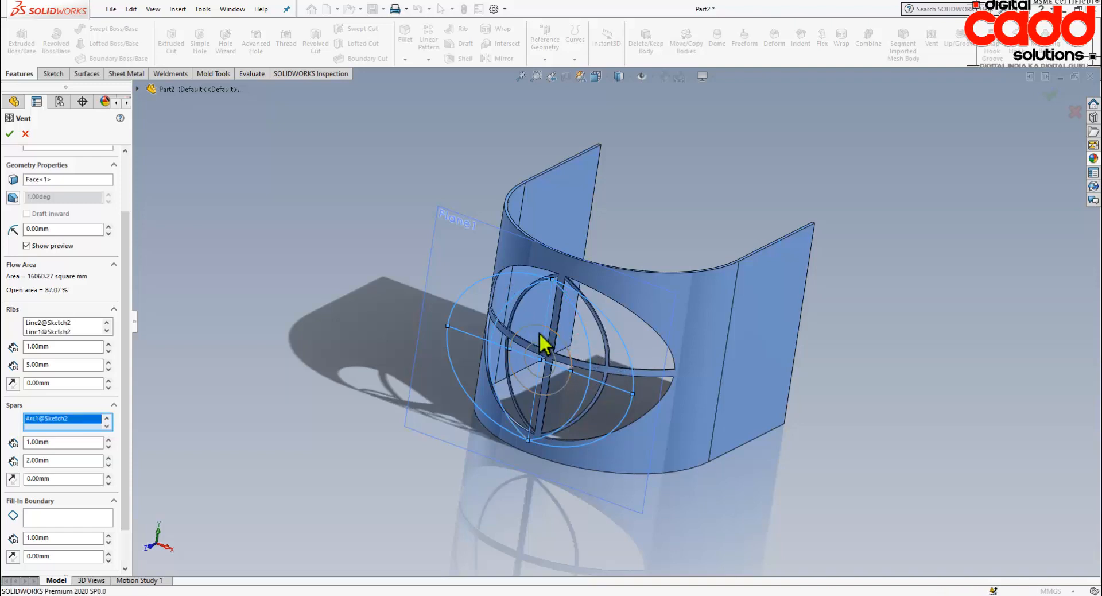
{"action": "left_click", "coordinate": [559, 336]}
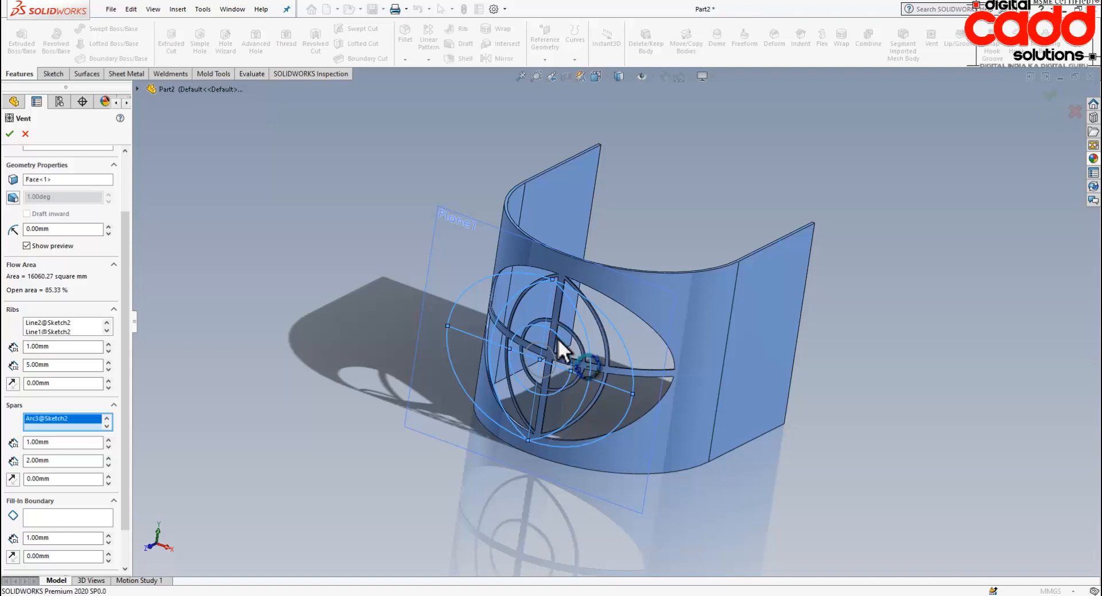
Use the 25 mm inner circle as the vent's fill-in boundary
{"action": "left_click", "coordinate": [71, 522]}
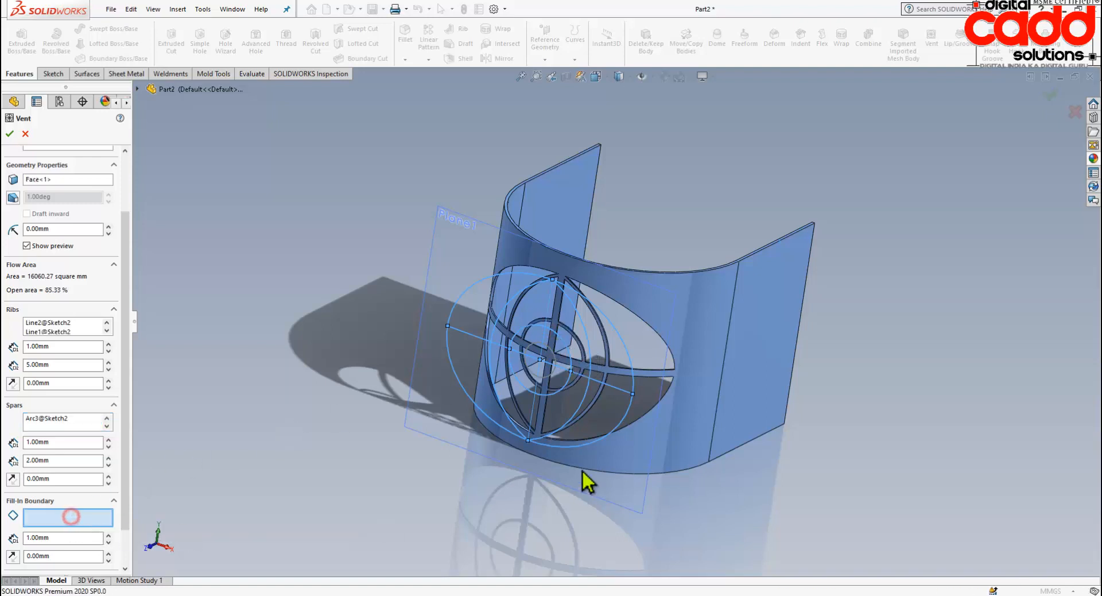
{"action": "left_click", "coordinate": [556, 373]}
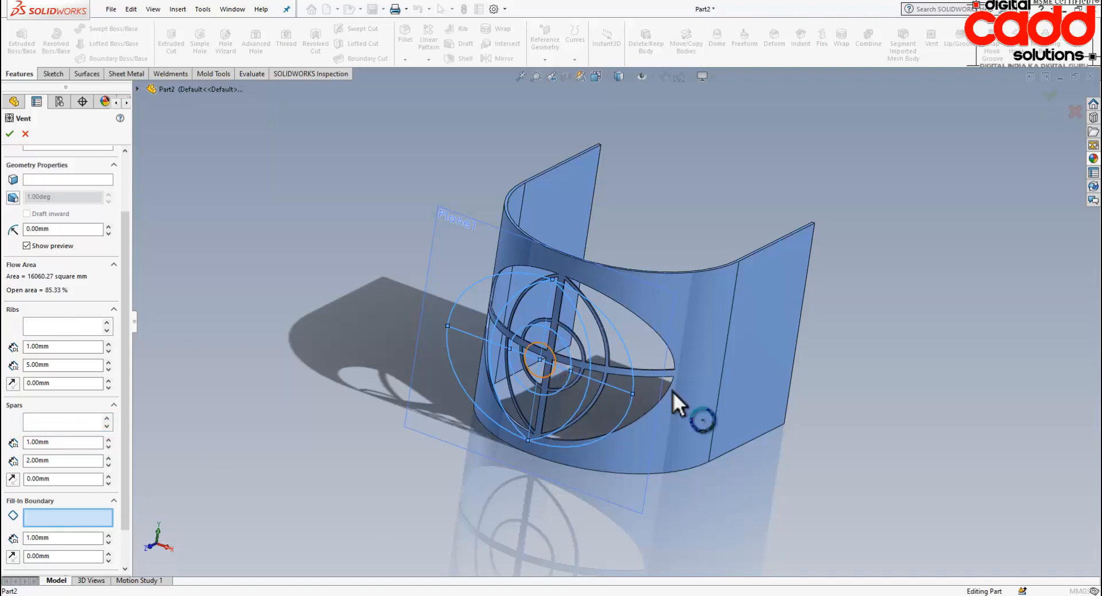
{"action": "mouse_move", "coordinate": [777, 415]}
{"action": "middle_mouse_down"}
{"action": "mouse_move", "coordinate": [815, 328]}
{"action": "mouse_move", "coordinate": [839, 323]}
{"action": "mouse_move", "coordinate": [777, 381]}
{"action": "mouse_move", "coordinate": [809, 392]}
{"action": "mouse_move", "coordinate": [792, 394]}
{"action": "mouse_move", "coordinate": [777, 457]}
{"action": "mouse_move", "coordinate": [758, 377]}
{"action": "mouse_move", "coordinate": [660, 428]}
{"action": "mouse_move", "coordinate": [849, 442]}
{"action": "mouse_move", "coordinate": [760, 460]}
{"action": "middle_mouse_up"}
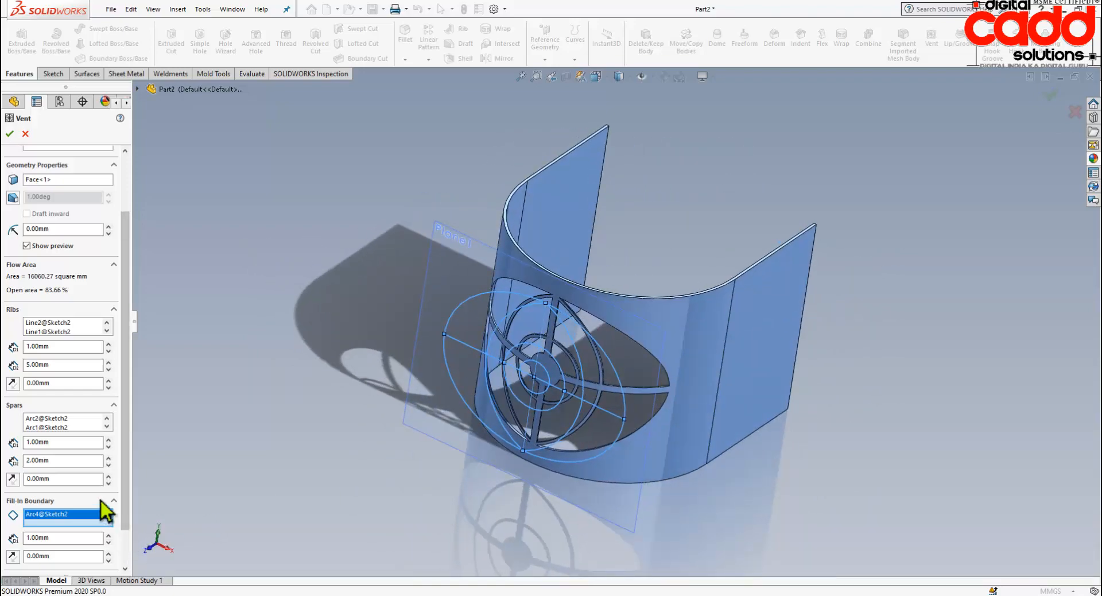
Try fillet radii of 1 mm and 2 mm for the vent's openings
{"action": "left_click", "coordinate": [62, 228]}
{"action": "left_click_drag", "start_coordinate": [26, 222], "coordinate": [2, 203]}
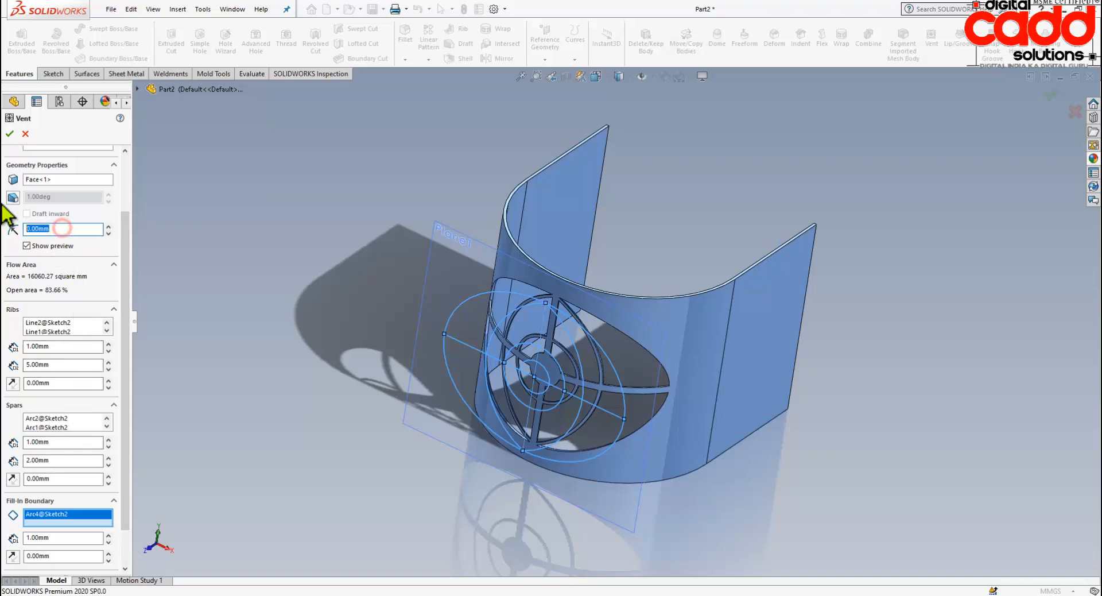
{"action": "type", "text": "1"}
{"action": "key", "text": "Return"}
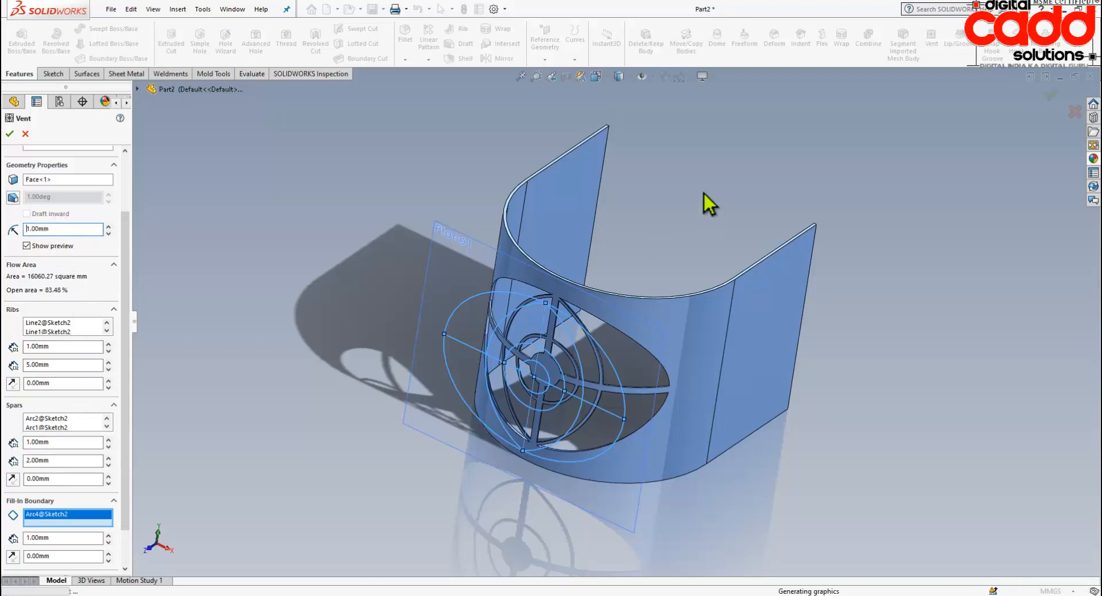
{"action": "scroll", "coordinate": [586, 337], "scroll_direction": "down", "scroll_amount": 5}
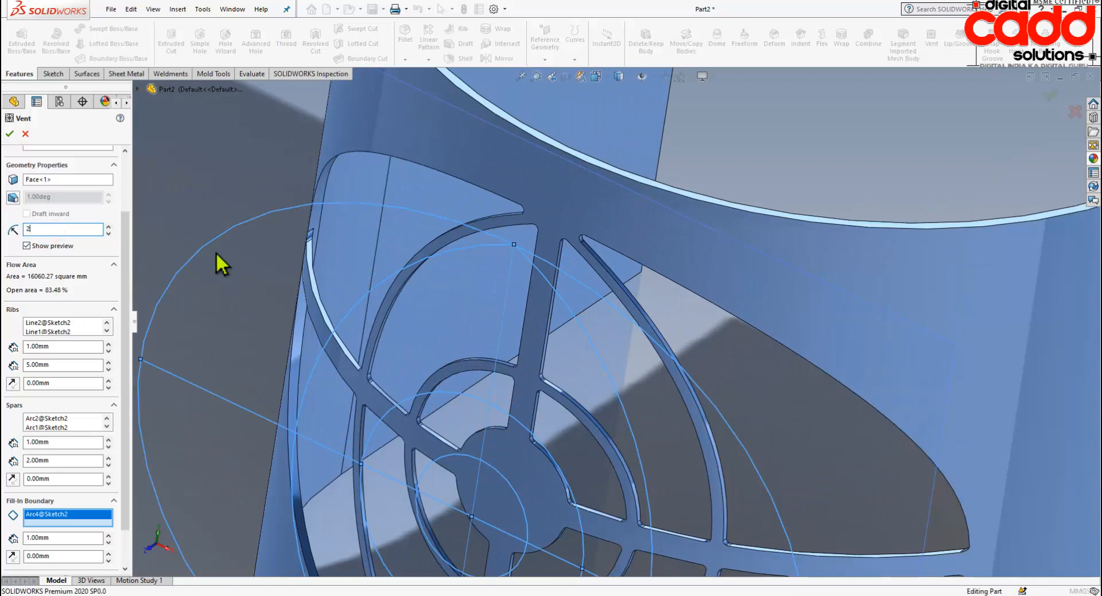
{"action": "key", "text": "Return"}
{"action": "scroll", "coordinate": [626, 402], "scroll_direction": "up", "scroll_amount": 5}
{"action": "middle_click_drag", "start_coordinate": [627, 400], "coordinate": [635, 377]}
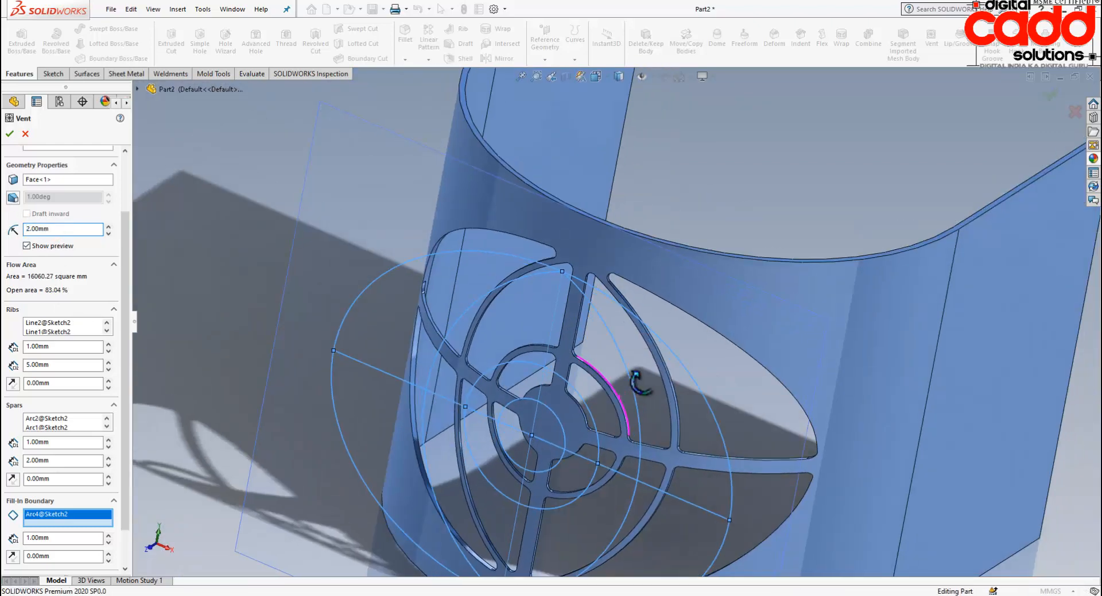
Set the vent's fillet radius to 3 mm and create the vent
{"action": "left_click", "coordinate": [55, 227]}
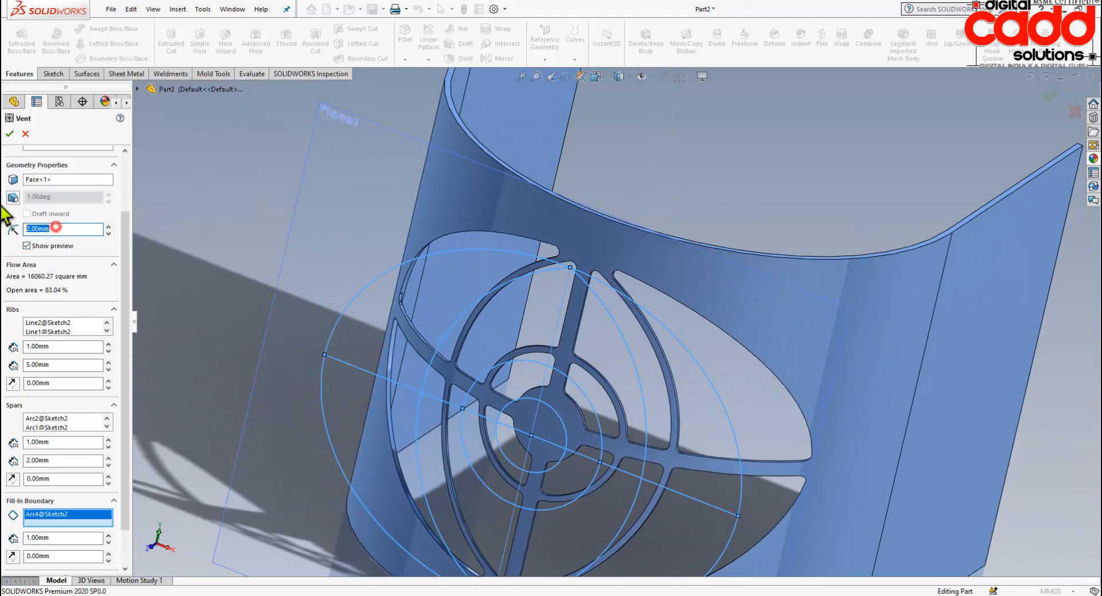
{"action": "type", "text": "3"}
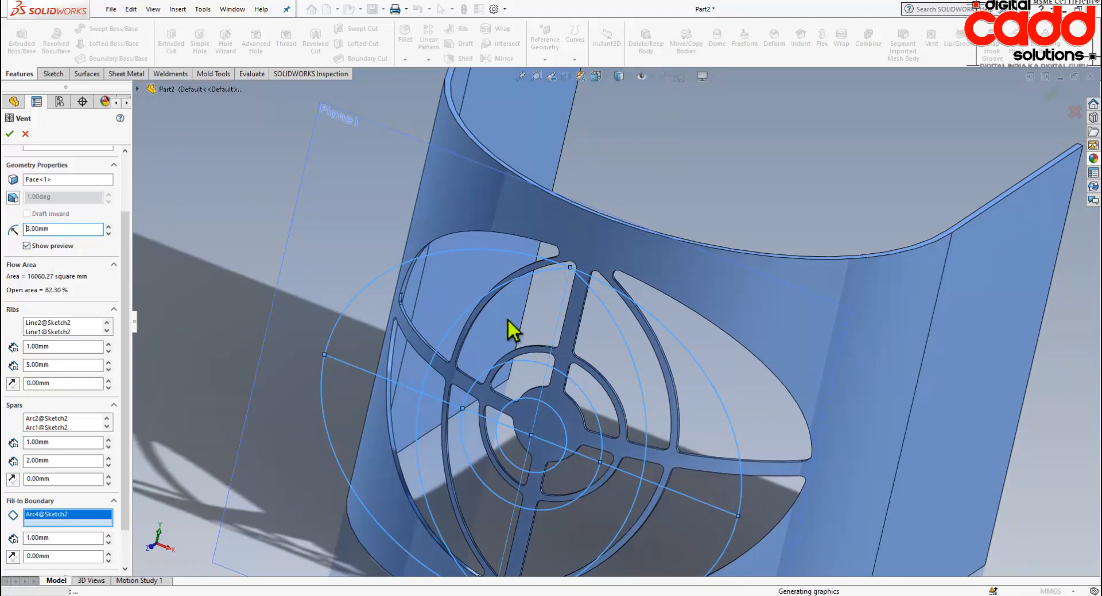
{"action": "scroll", "coordinate": [624, 326], "scroll_direction": "up", "scroll_amount": 3}
{"action": "middle_click_drag", "start_coordinate": [620, 384], "coordinate": [658, 362]}
{"action": "scroll", "coordinate": [700, 353], "scroll_direction": "down", "scroll_amount": 3}
{"action": "middle_click_drag", "start_coordinate": [600, 475], "coordinate": [192, 410]}
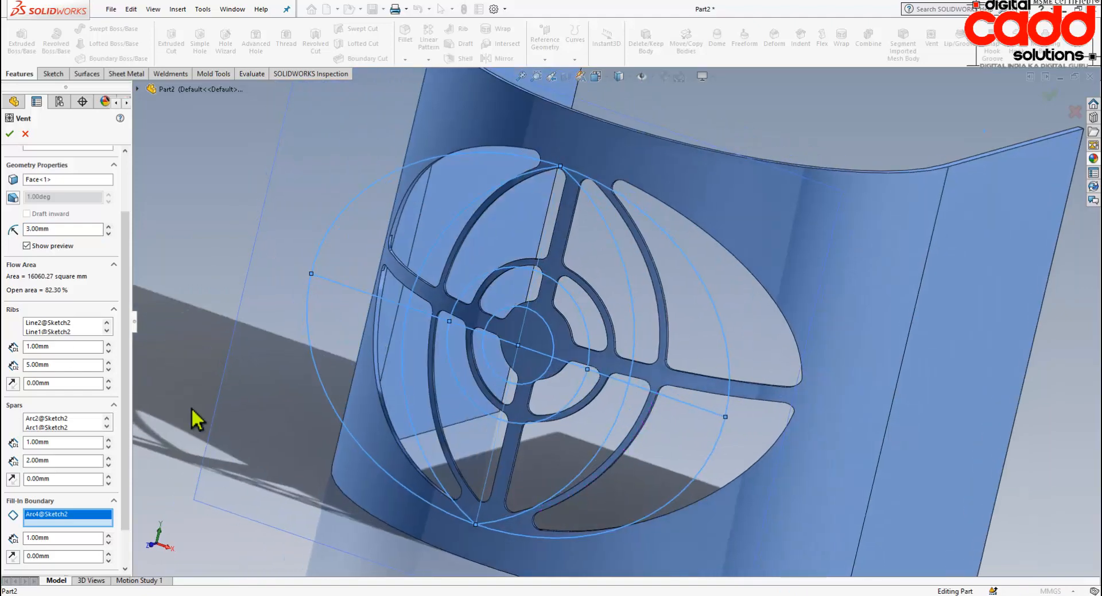
{"action": "left_click", "coordinate": [8, 136]}
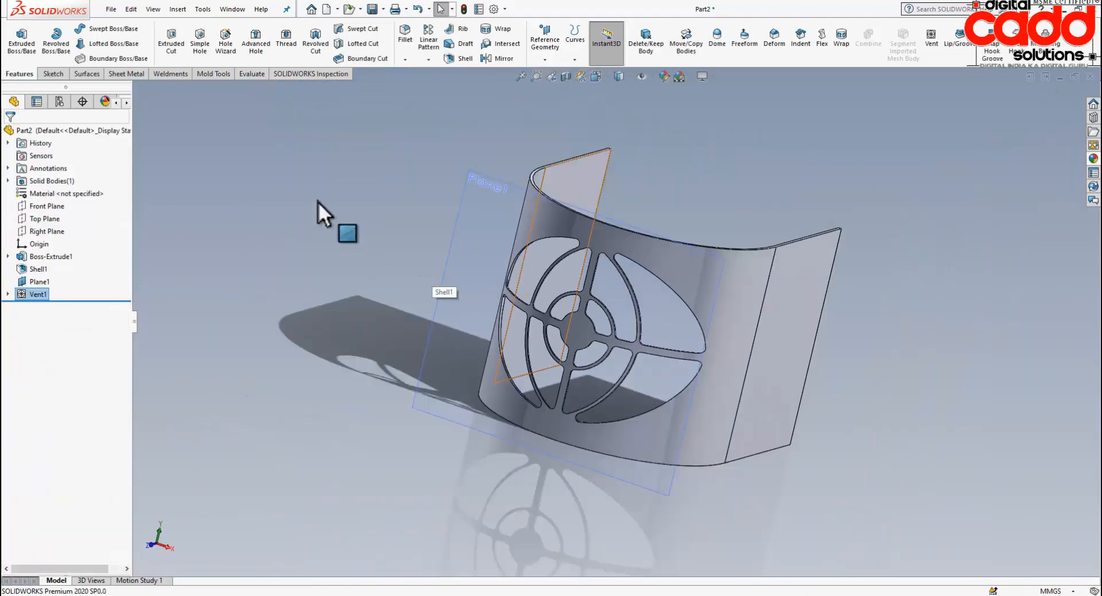
Examine the finished vent on the curved wall from outside and inside, including its ribs, spars and rounded corners
{"action": "middle_click_drag", "start_coordinate": [706, 463], "coordinate": [749, 419]}
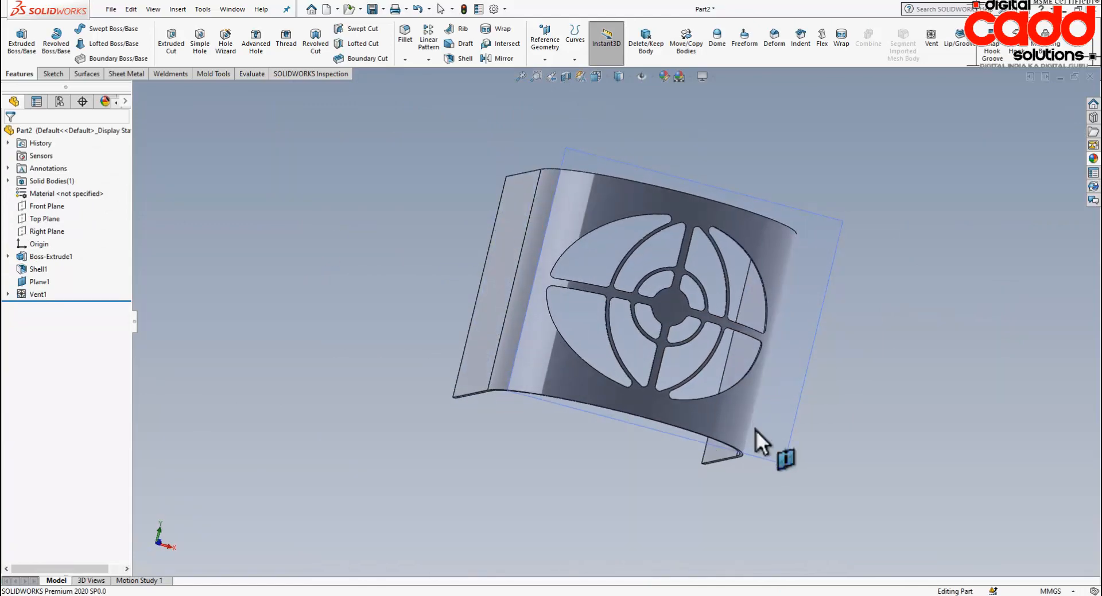
{"action": "left_click", "coordinate": [756, 429]}
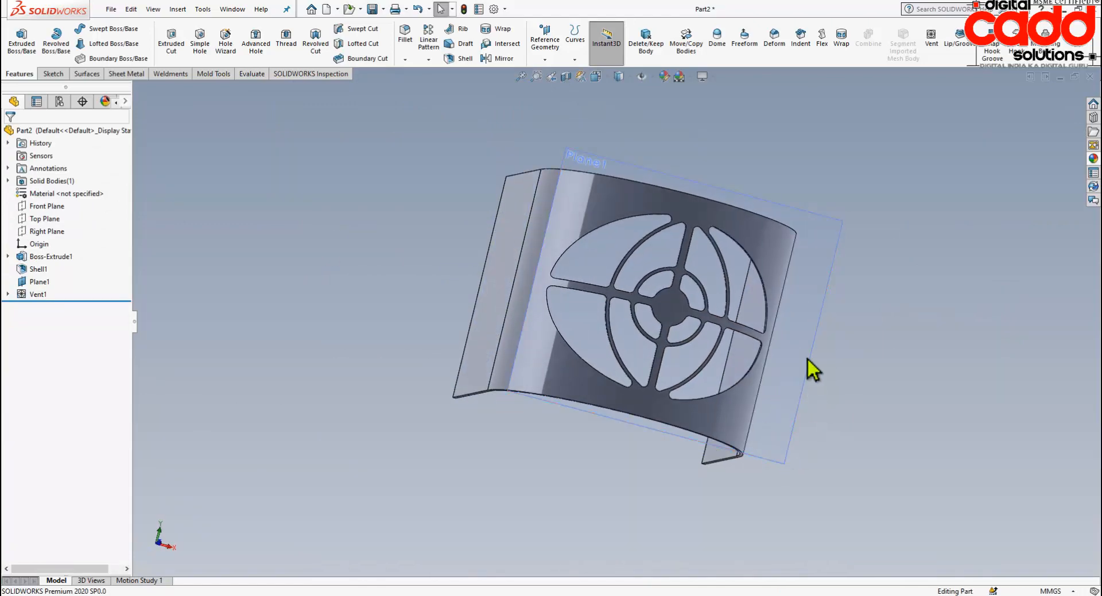
{"action": "middle_click_drag", "start_coordinate": [794, 305], "coordinate": [630, 499]}
{"action": "scroll", "coordinate": [405, 194], "scroll_direction": "down", "scroll_amount": 5}
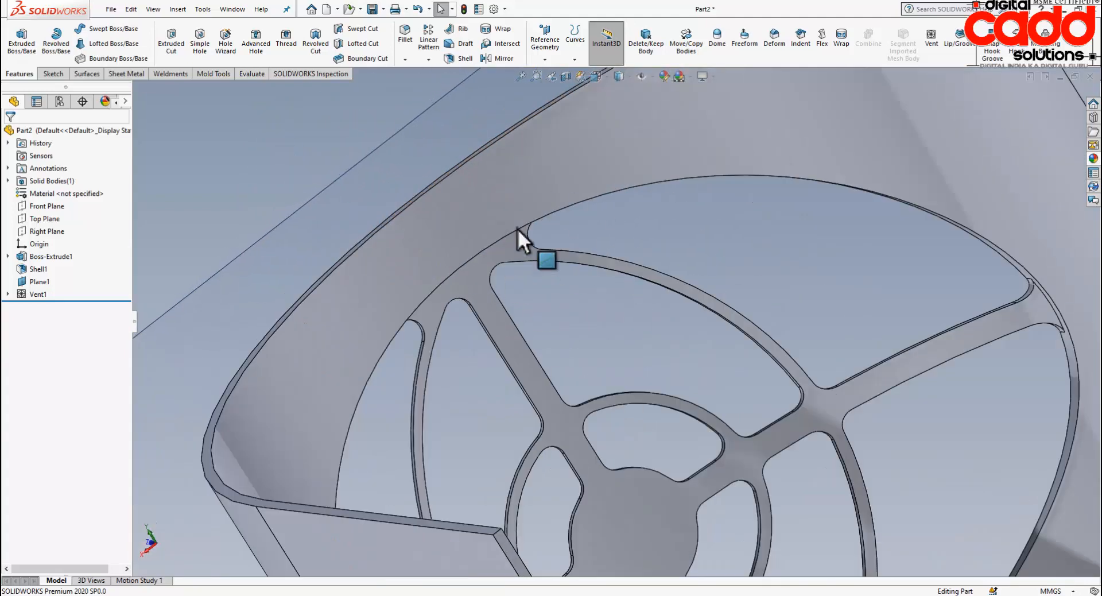
{"action": "scroll", "coordinate": [495, 257], "scroll_direction": "up", "scroll_amount": 7}
{"action": "middle_click_drag", "start_coordinate": [571, 388], "coordinate": [711, 404]}
{"action": "scroll", "coordinate": [728, 424], "scroll_direction": "up", "scroll_amount": 3}
{"action": "scroll", "coordinate": [696, 369], "scroll_direction": "down", "scroll_amount": 2}
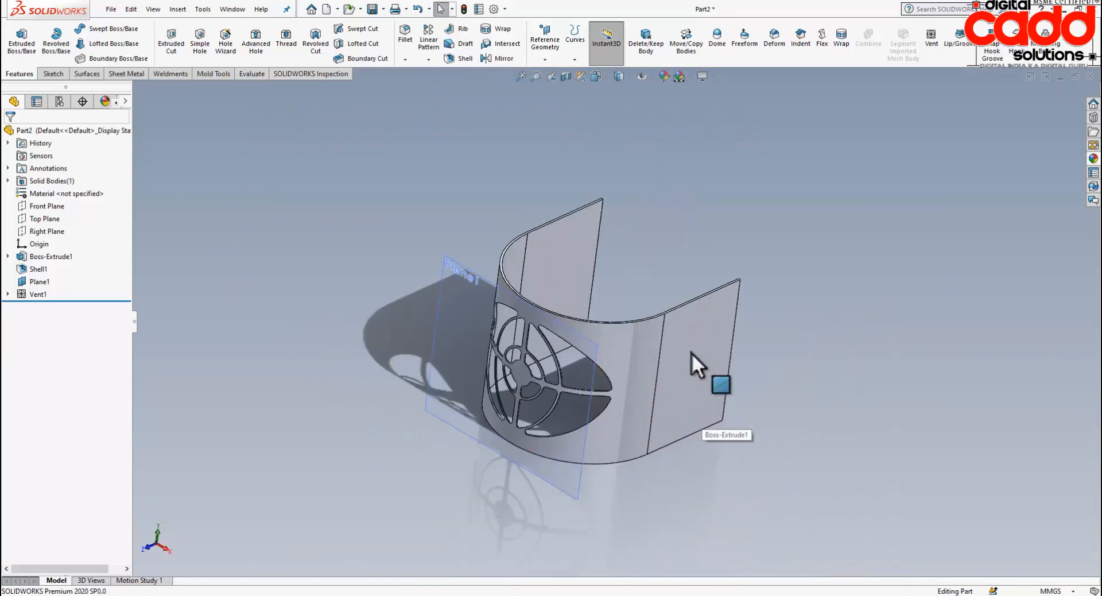
{"action": "scroll", "coordinate": [615, 402], "scroll_direction": "down", "scroll_amount": 3}
{"action": "middle_click_drag", "start_coordinate": [615, 401], "coordinate": [560, 267]}
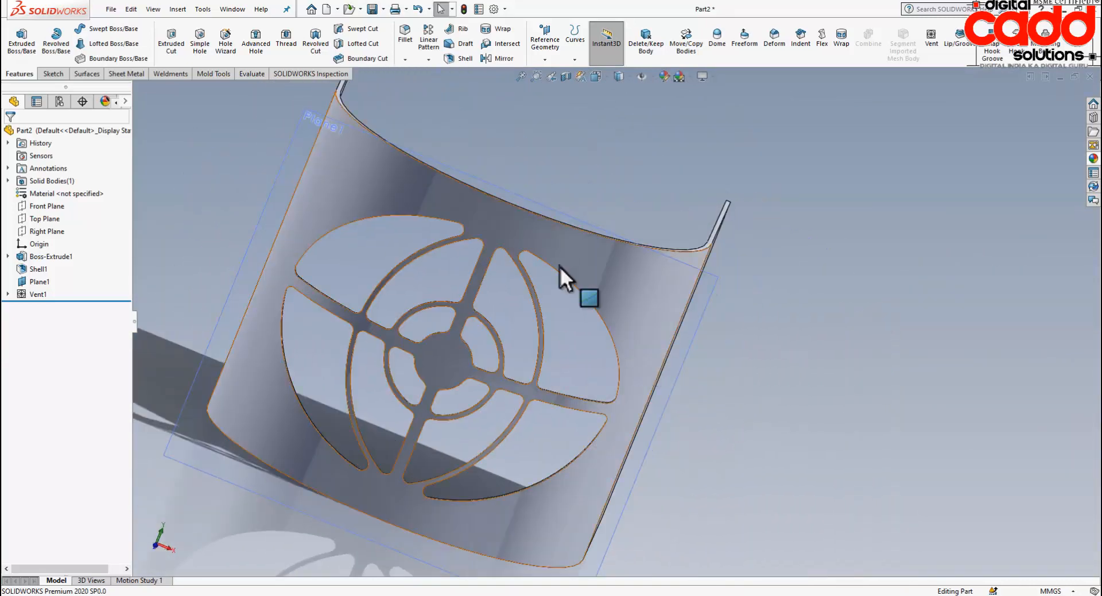
{"action": "scroll", "coordinate": [567, 400], "scroll_direction": "up", "scroll_amount": 3}
{"action": "middle_click_drag", "start_coordinate": [567, 401], "coordinate": [521, 410]}
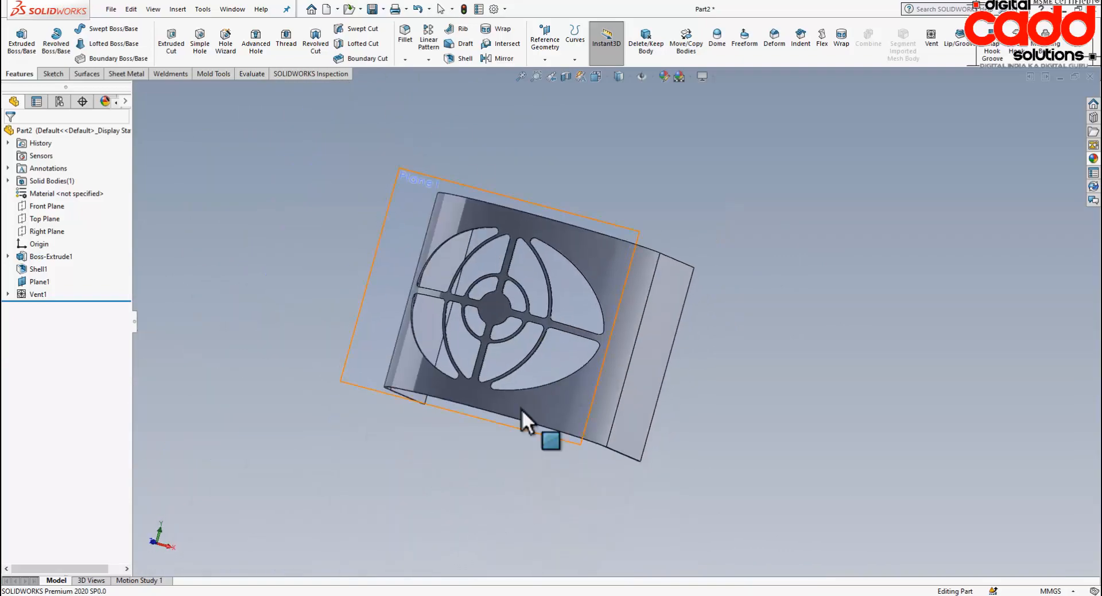
Switch to the SolidWorks 2017 PDF book in the browser and look through the vent figures around page 902
{"action": "left_click", "coordinate": [409, 595]}
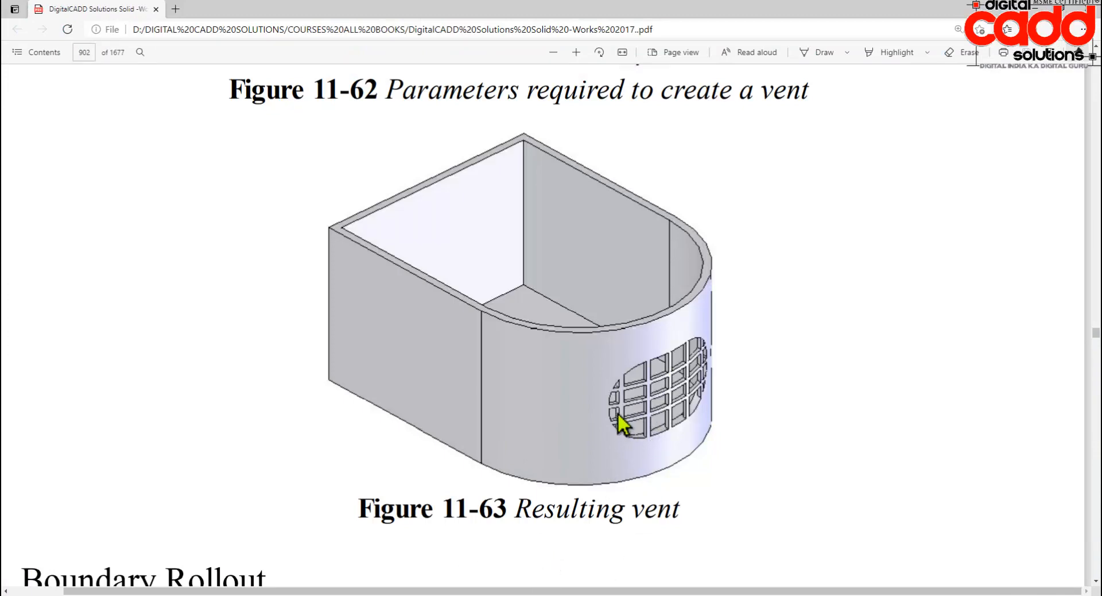
{"action": "scroll", "coordinate": [619, 403], "scroll_direction": "down", "scroll_amount": 8}
{"action": "scroll", "coordinate": [626, 393], "scroll_direction": "up", "scroll_amount": 19}
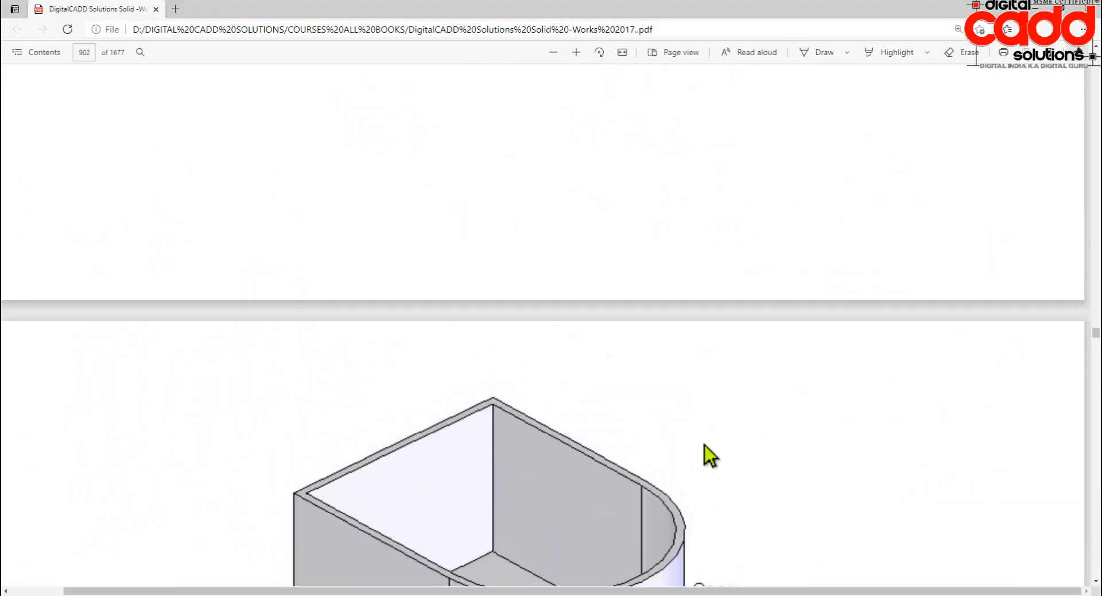
Read the book's vent pages 902 to 906, covering the vent parameters, geometry properties, fillets, rib depth and rib offset figures
{"action": "scroll", "coordinate": [705, 446], "scroll_direction": "down", "scroll_amount": 5}
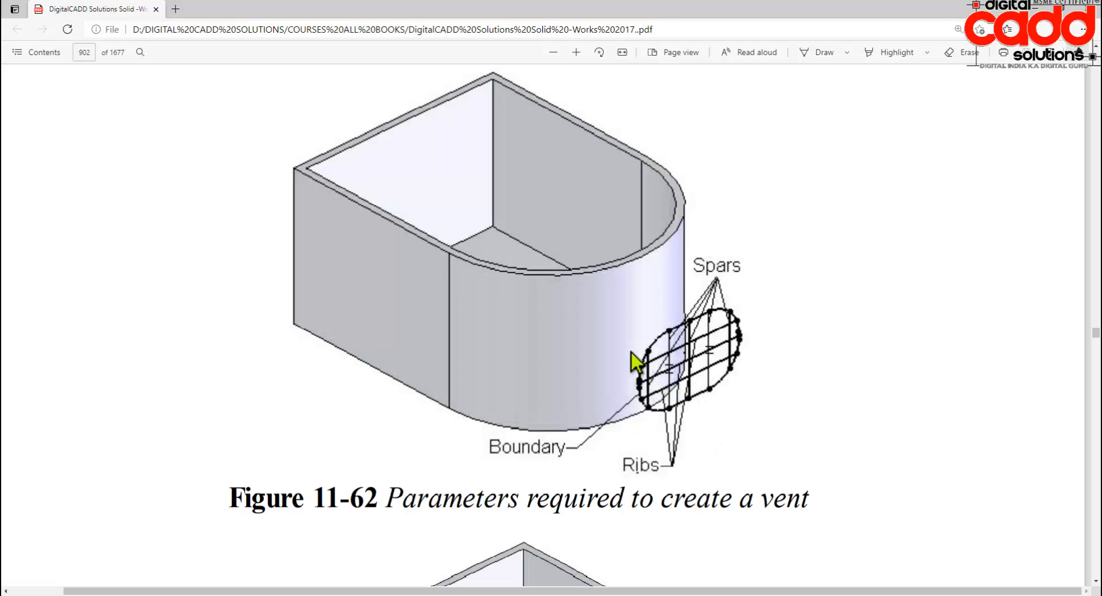
{"action": "scroll", "coordinate": [635, 364], "scroll_direction": "down", "scroll_amount": 6}
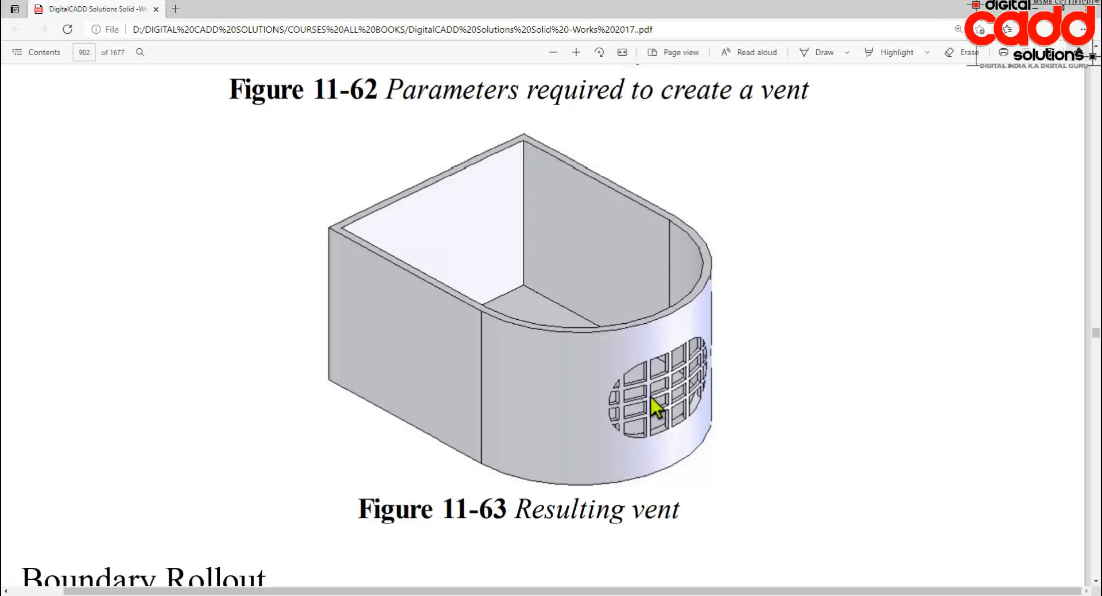
{"action": "scroll", "coordinate": [652, 397], "scroll_direction": "down", "scroll_amount": 14}
{"action": "scroll", "coordinate": [648, 397], "scroll_direction": "down", "scroll_amount": 20}
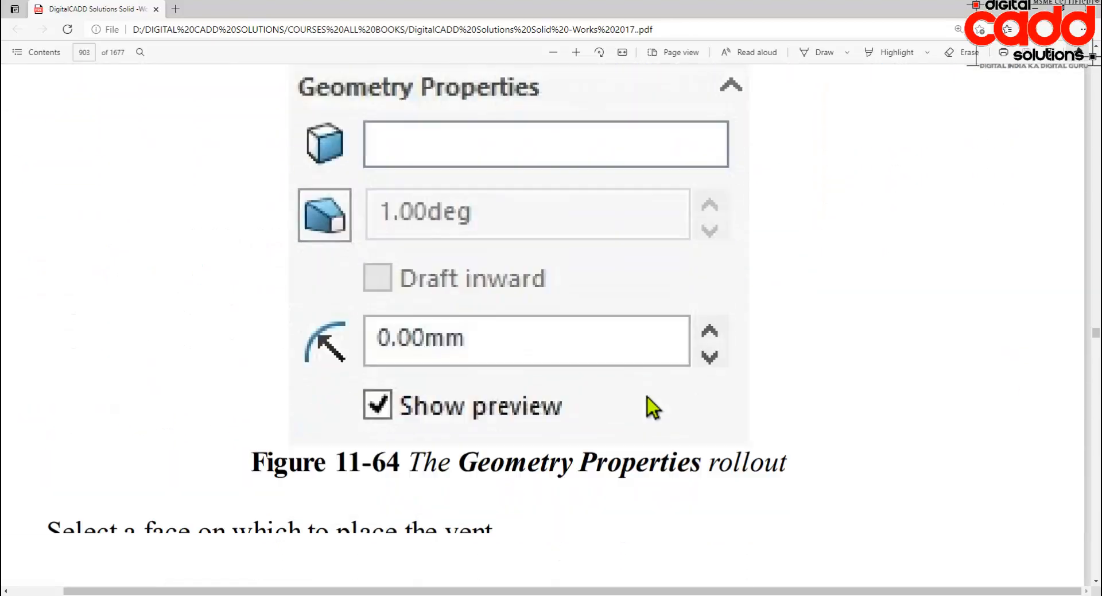
{"action": "scroll", "coordinate": [648, 397], "scroll_direction": "down", "scroll_amount": 10}
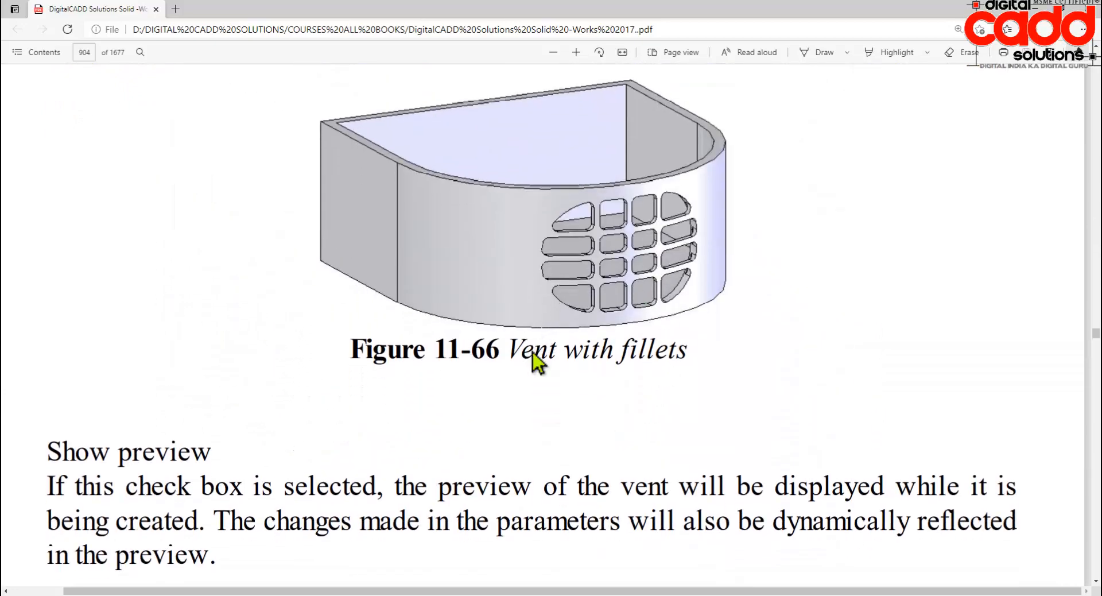
{"action": "scroll", "coordinate": [537, 364], "scroll_direction": "down", "scroll_amount": 15}
{"action": "scroll", "coordinate": [533, 353], "scroll_direction": "down", "scroll_amount": 15}
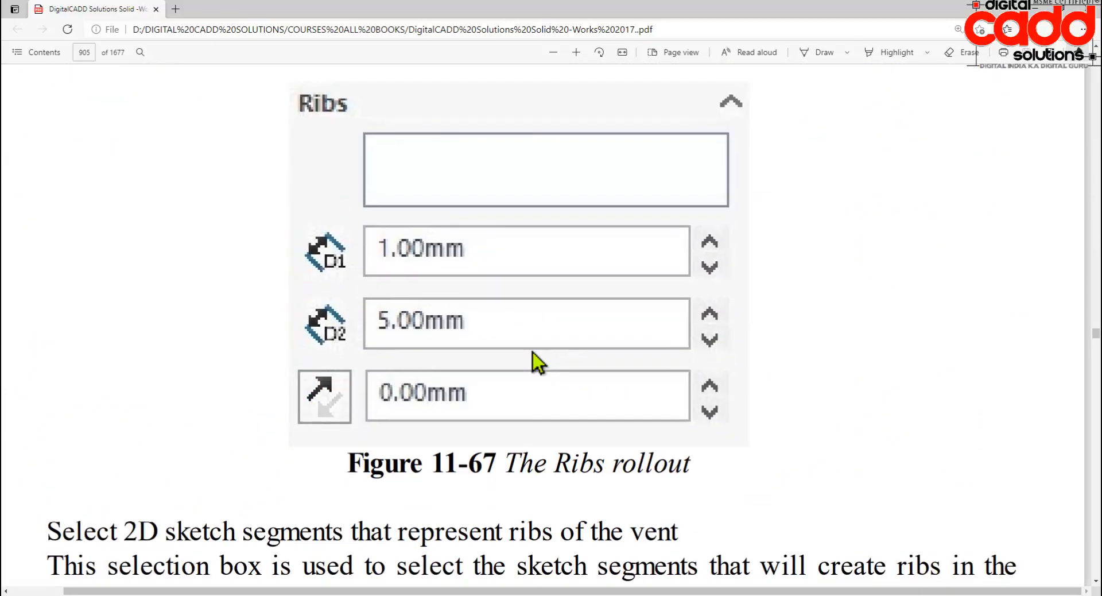
{"action": "scroll", "coordinate": [532, 363], "scroll_direction": "down", "scroll_amount": 10}
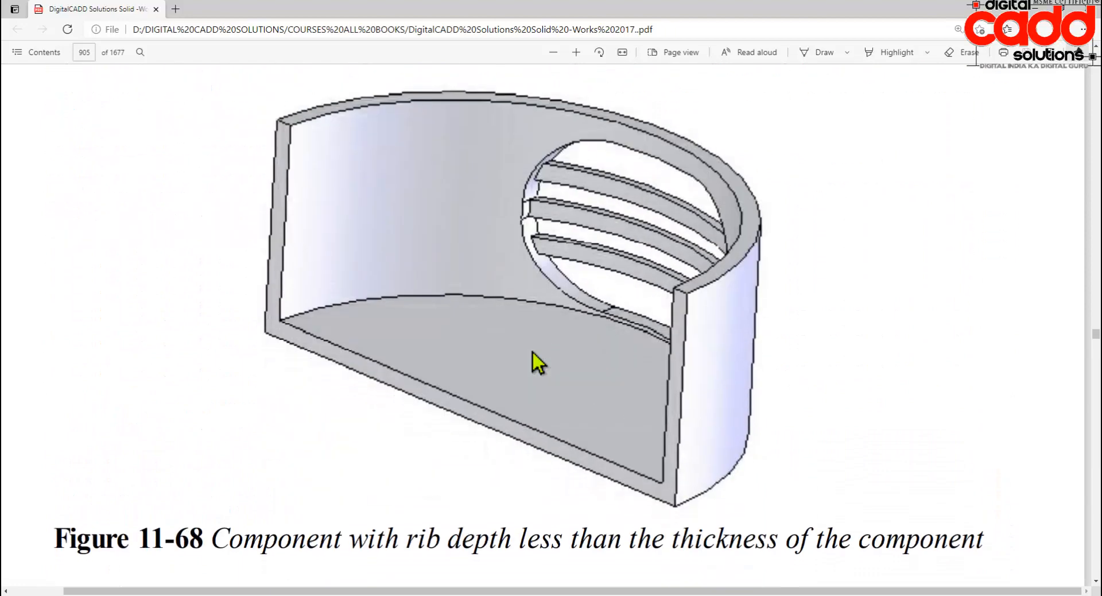
{"action": "scroll", "coordinate": [532, 363], "scroll_direction": "down", "scroll_amount": 15}
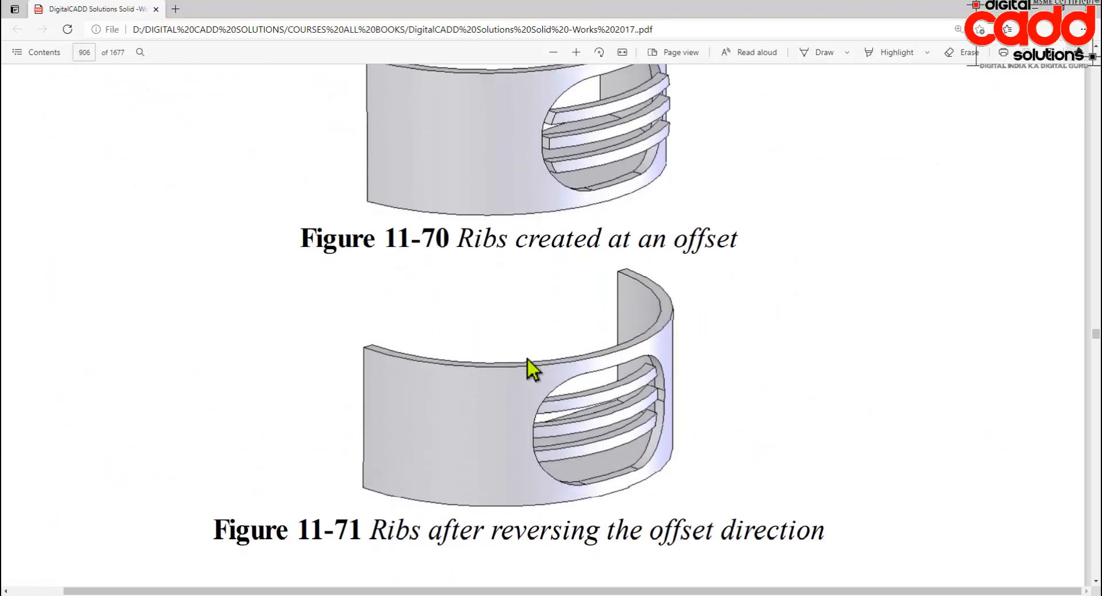
Read the book's vent pages 907 to 909 on spars, the fill-in support area and its depth and offset
{"action": "scroll", "coordinate": [533, 365], "scroll_direction": "down", "scroll_amount": 12}
{"action": "scroll", "coordinate": [529, 360], "scroll_direction": "down", "scroll_amount": 15}
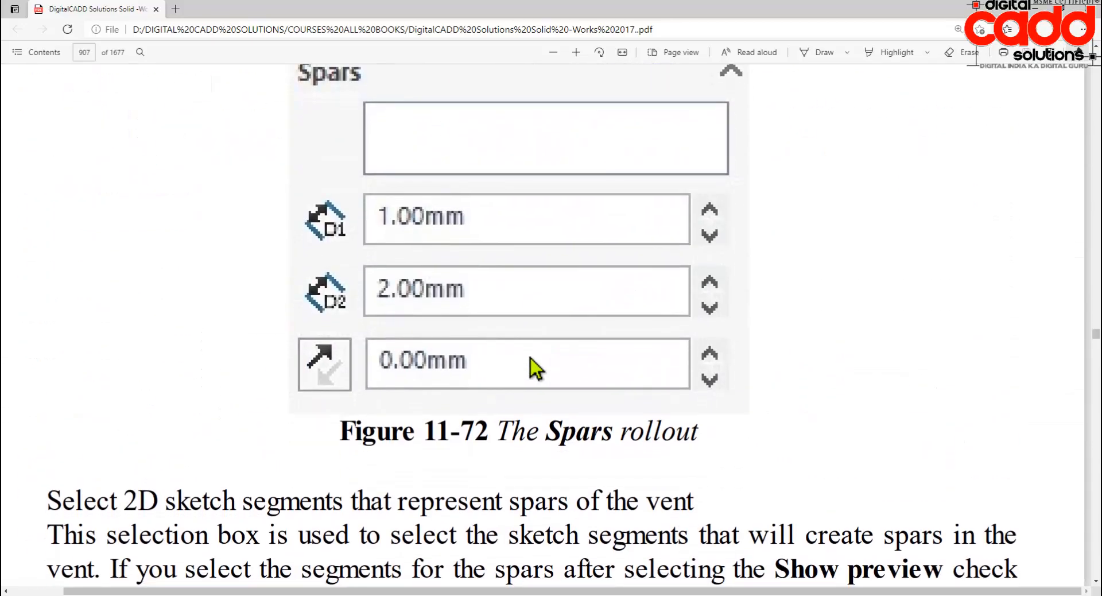
{"action": "scroll", "coordinate": [530, 355], "scroll_direction": "down", "scroll_amount": 15}
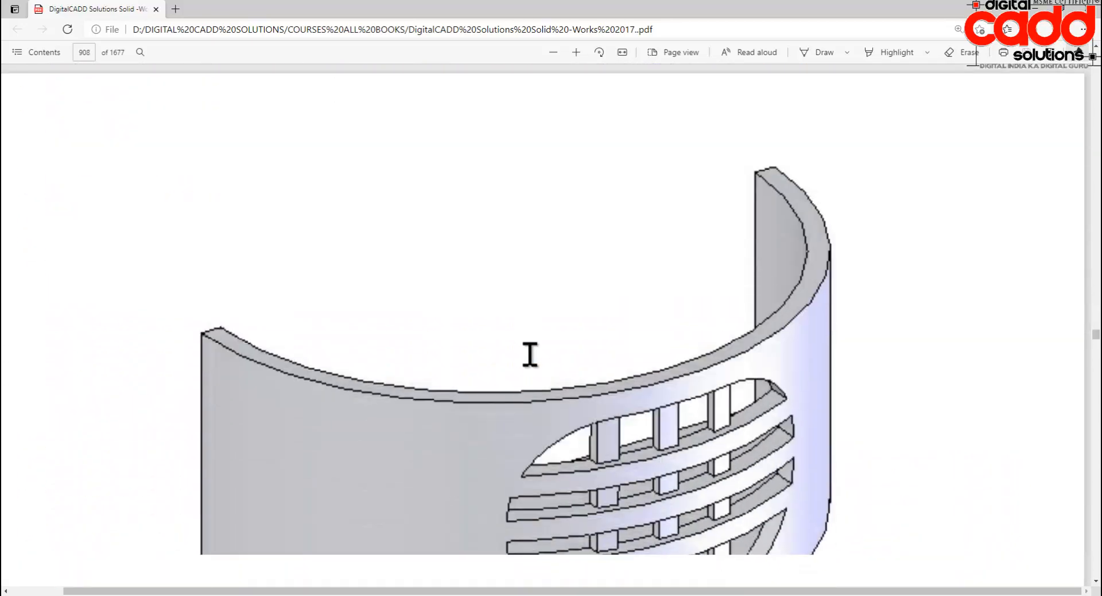
{"action": "scroll", "coordinate": [530, 355], "scroll_direction": "down", "scroll_amount": 15}
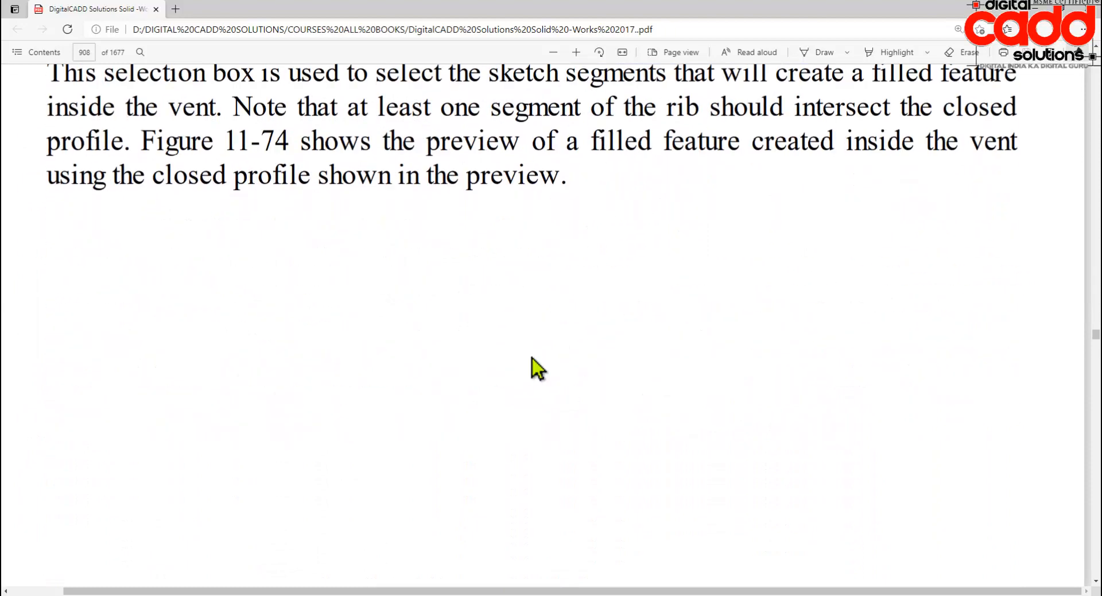
{"action": "scroll", "coordinate": [535, 368], "scroll_direction": "down", "scroll_amount": 1}
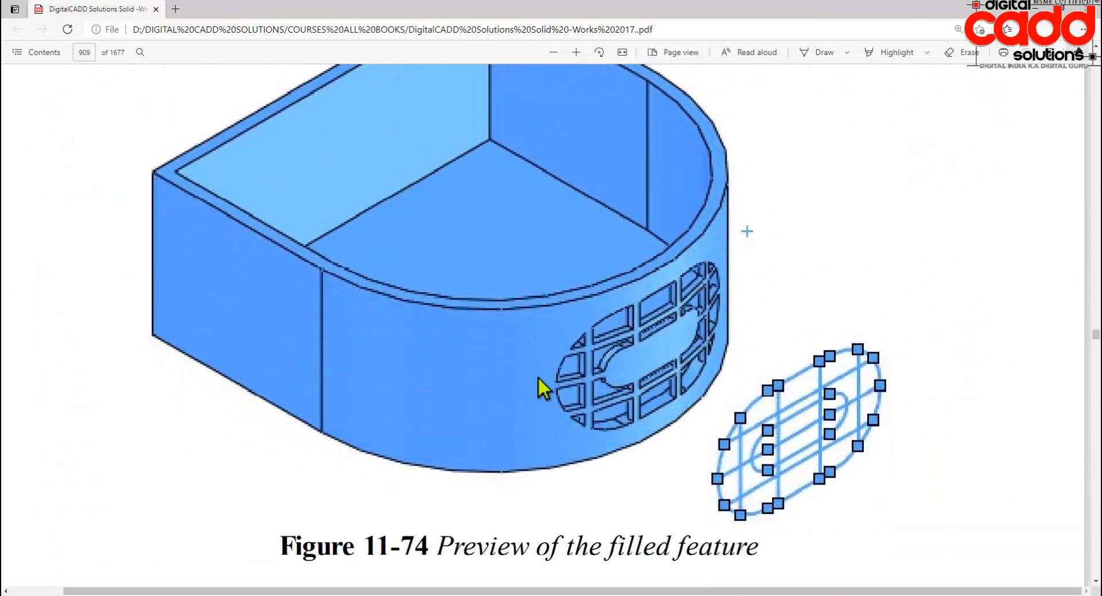
{"action": "scroll", "coordinate": [512, 363], "scroll_direction": "down", "scroll_amount": 6}
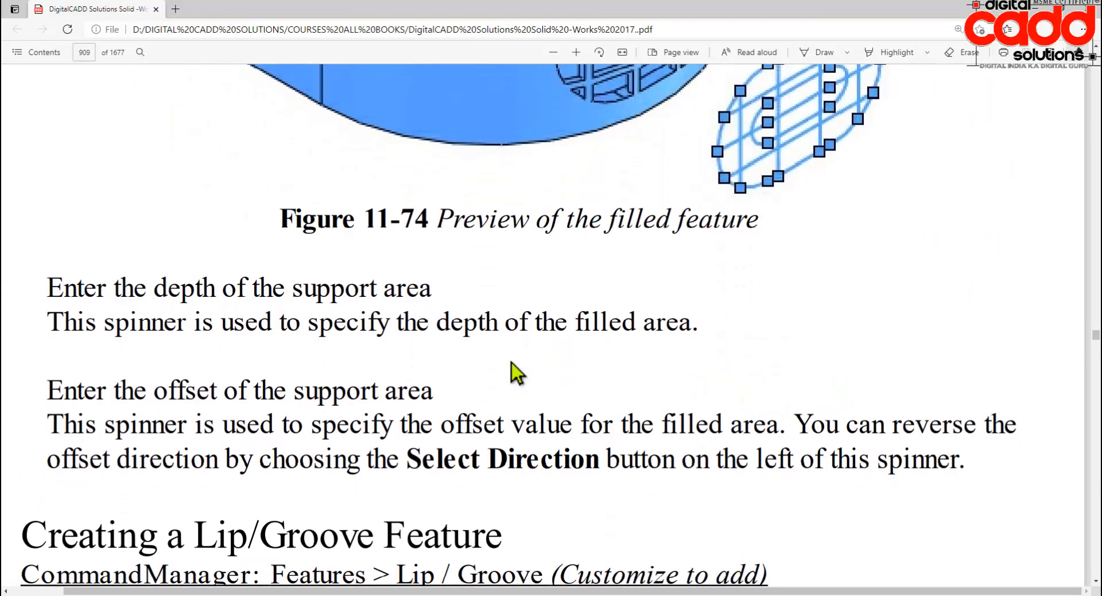
{"action": "scroll", "coordinate": [512, 363], "scroll_direction": "up", "scroll_amount": 2}
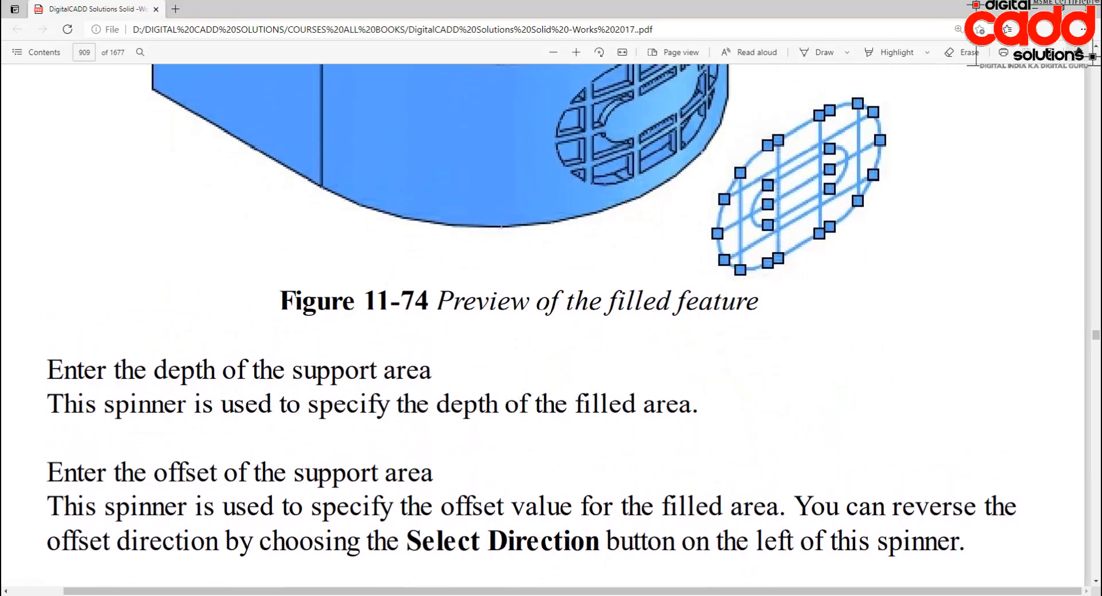
Switch back to SolidWorks and bring up Part1, the flat plate with the circular vent
{"action": "left_click", "coordinate": [569, 560]}
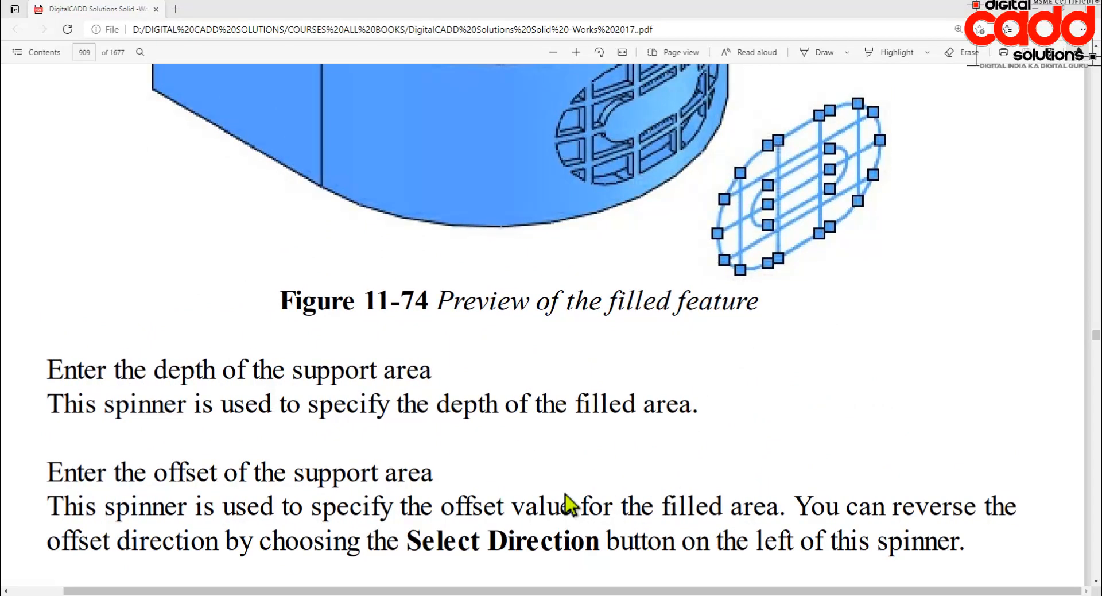
{"action": "left_click", "coordinate": [431, 561]}
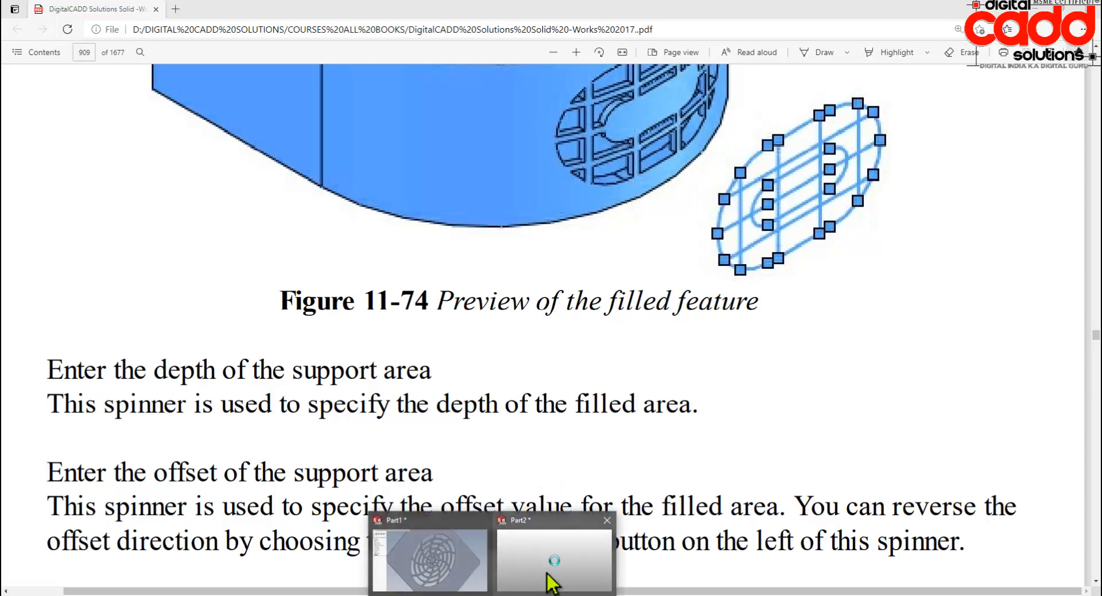
{"action": "left_click", "coordinate": [546, 571]}
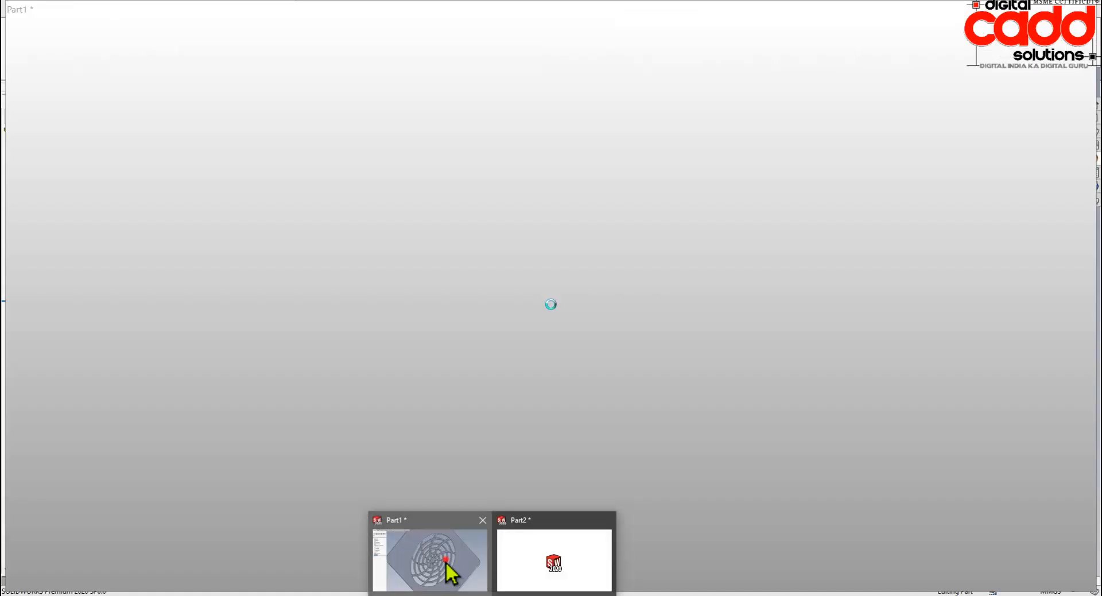
{"action": "left_click", "coordinate": [446, 560]}
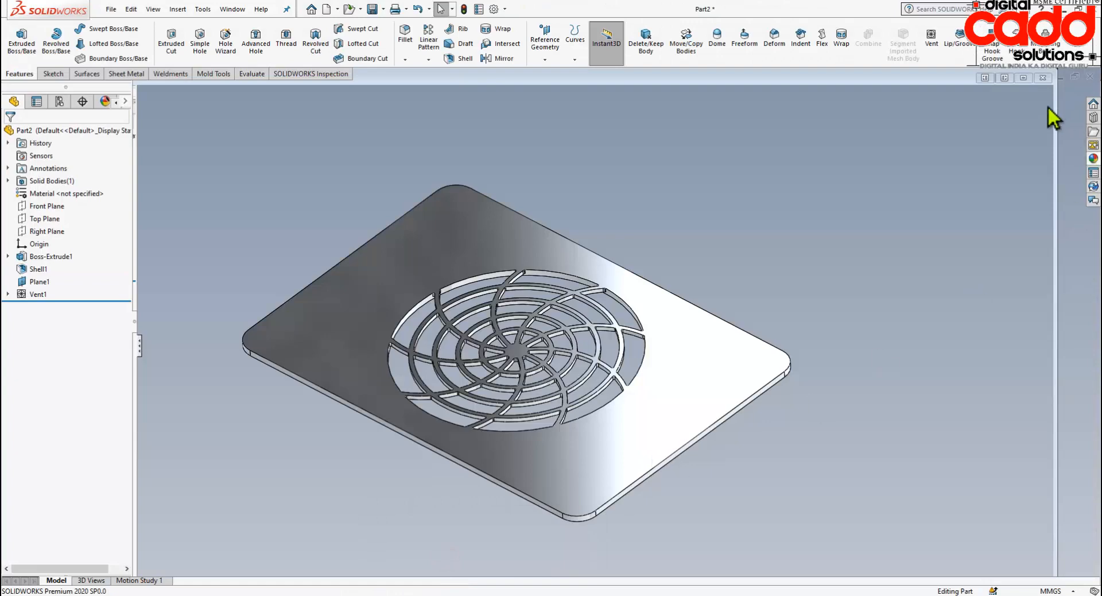
{"action": "left_click", "coordinate": [1027, 79]}
{"action": "middle_click_drag", "start_coordinate": [576, 409], "coordinate": [580, 467]}
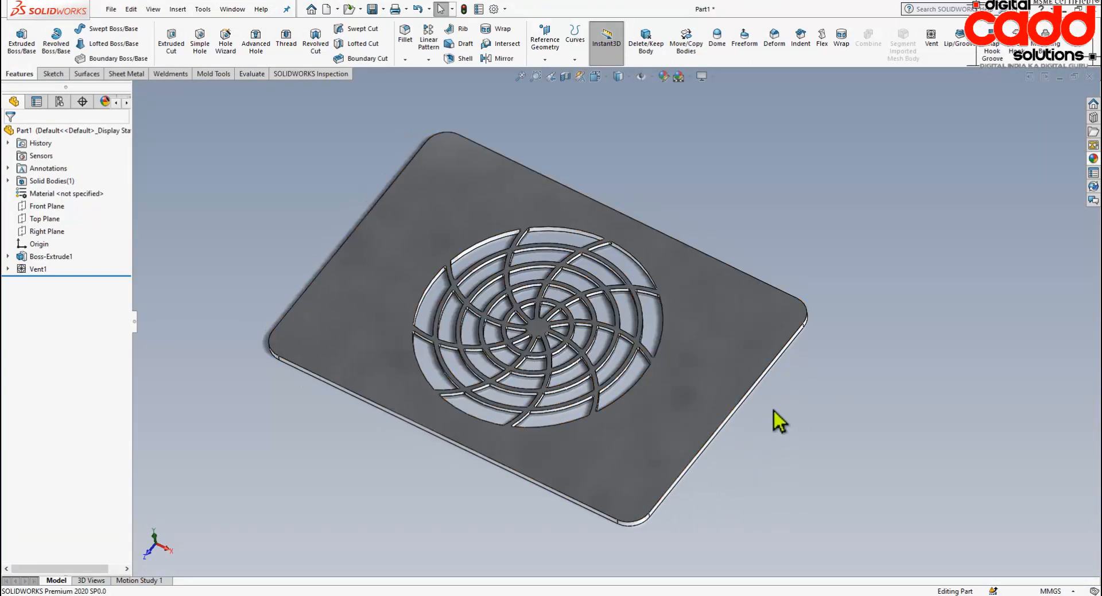
{"action": "middle_click_drag", "start_coordinate": [721, 411], "coordinate": [757, 444]}
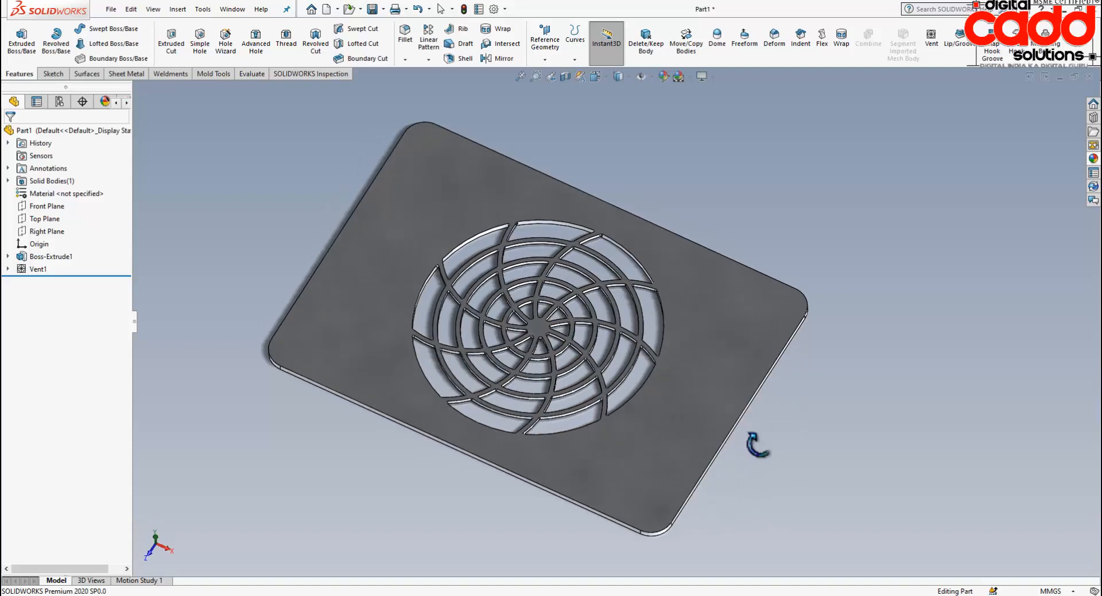
Start a sketch on the plate's large vented face and orient the view normal to it
{"action": "left_click", "coordinate": [746, 336]}
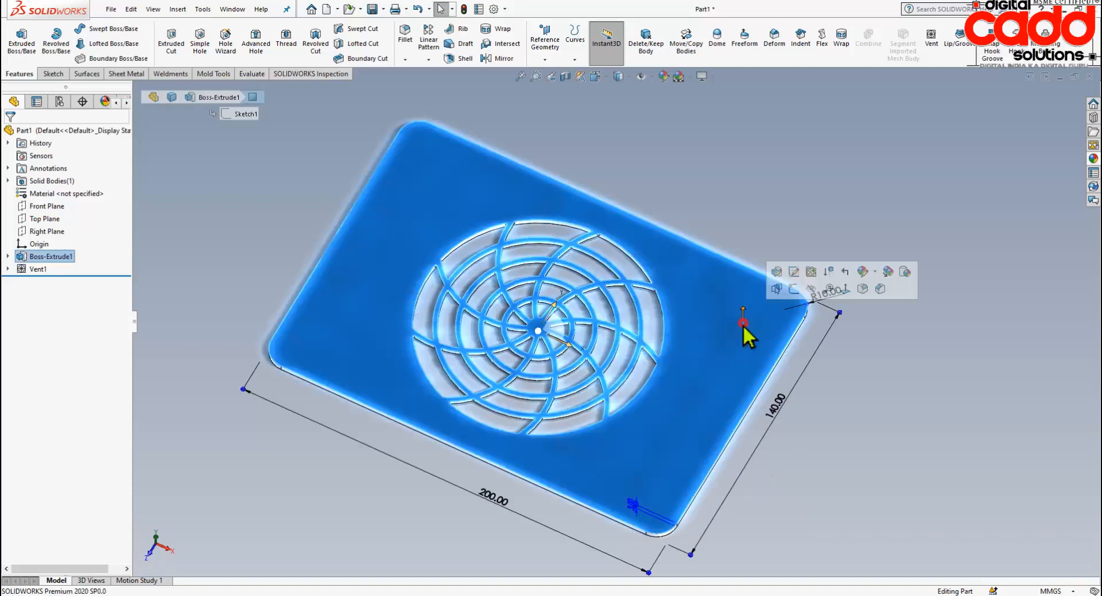
{"action": "left_click", "coordinate": [804, 275]}
{"action": "key", "text": "space"}
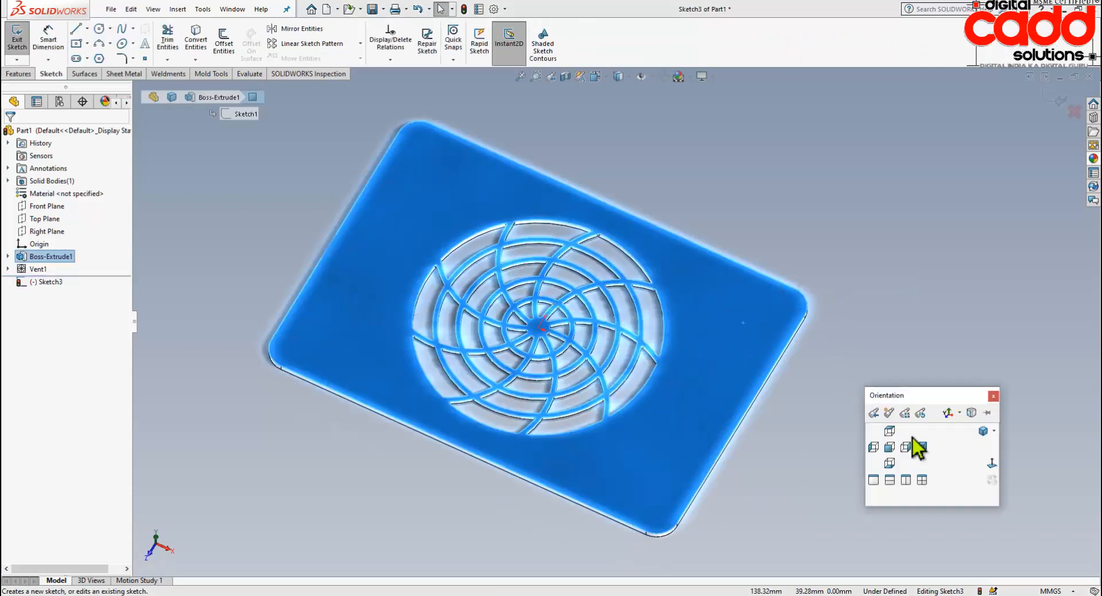
{"action": "left_click", "coordinate": [990, 467]}
{"action": "left_click", "coordinate": [993, 384]}
{"action": "scroll", "coordinate": [953, 374], "scroll_direction": "up", "scroll_amount": 3}
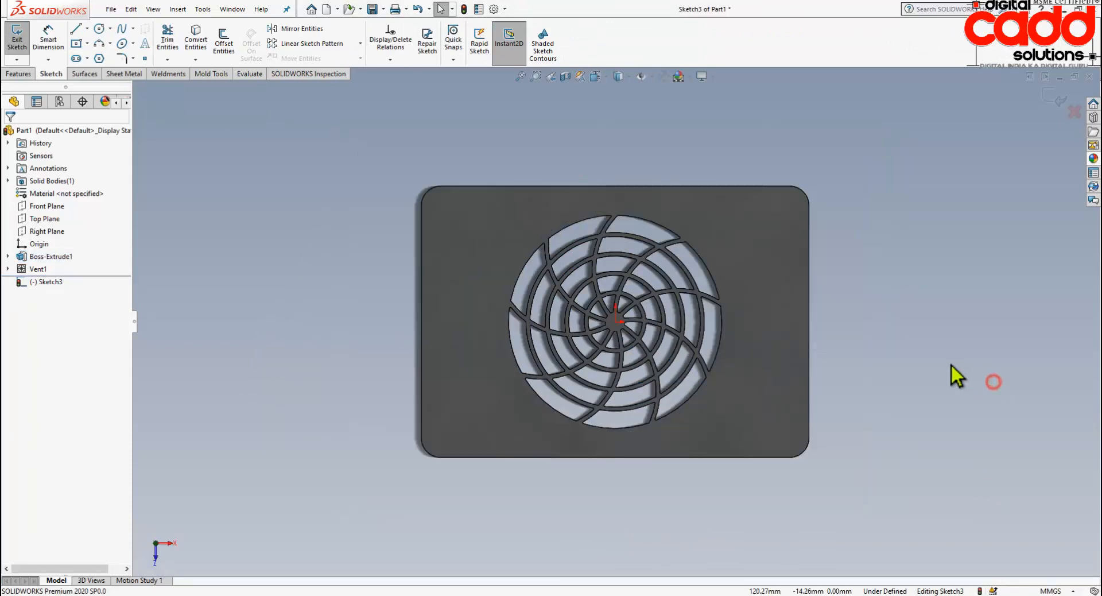
{"action": "scroll", "coordinate": [714, 374], "scroll_direction": "down", "scroll_amount": 3}
{"action": "scroll", "coordinate": [383, 323], "scroll_direction": "up", "scroll_amount": 3}
{"action": "scroll", "coordinate": [383, 325], "scroll_direction": "down", "scroll_amount": 3}
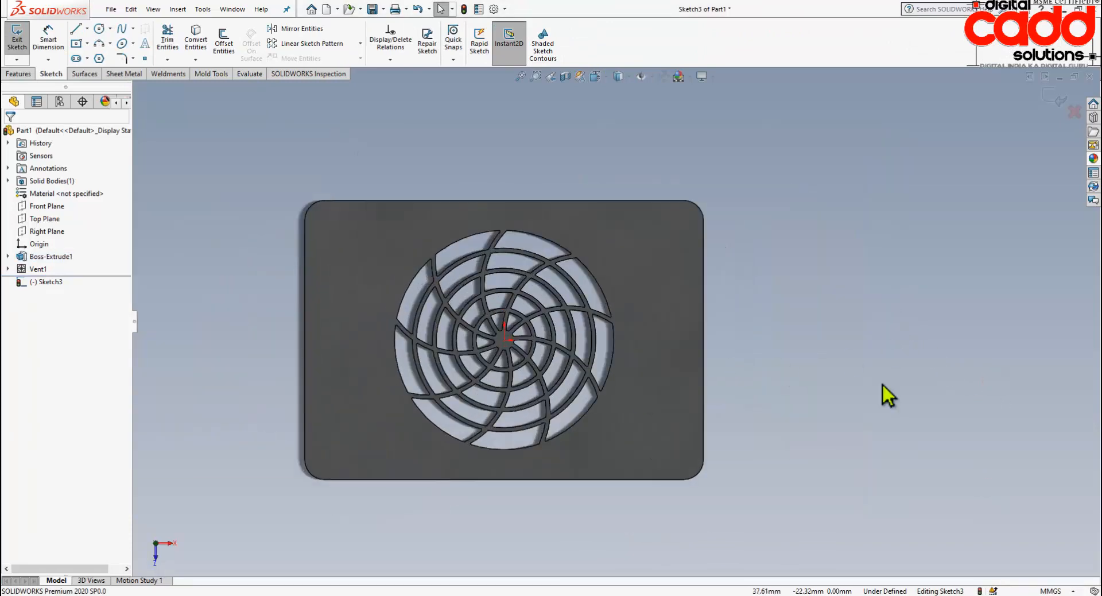
{"action": "scroll", "coordinate": [842, 331], "scroll_direction": "down", "scroll_amount": 1}
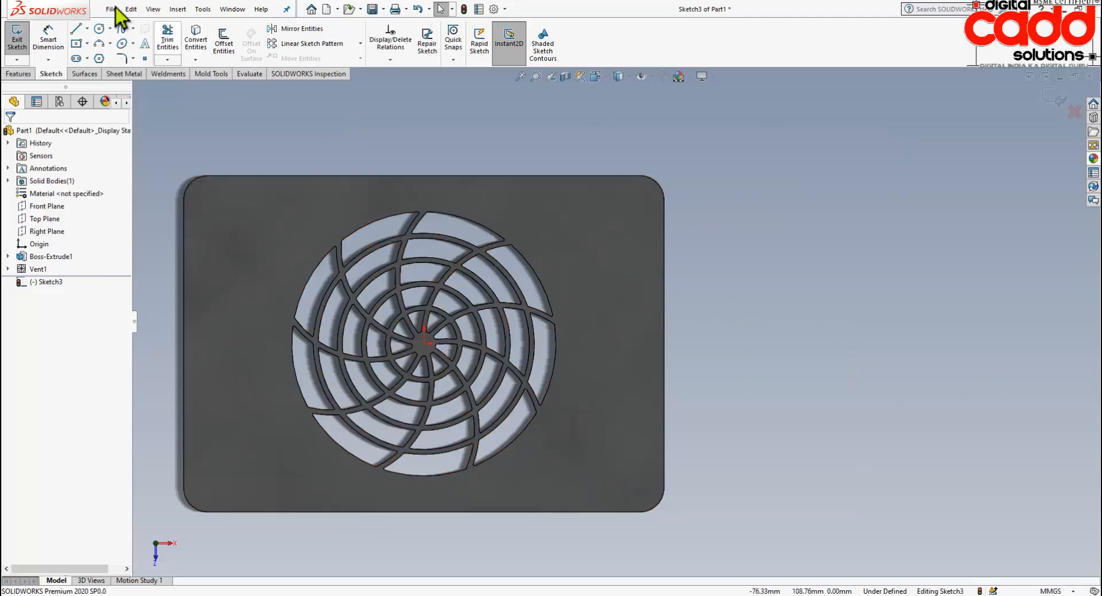
Sketch a circle of about 65 mm radius around the vent, centred on the origin
{"action": "left_click", "coordinate": [102, 30]}
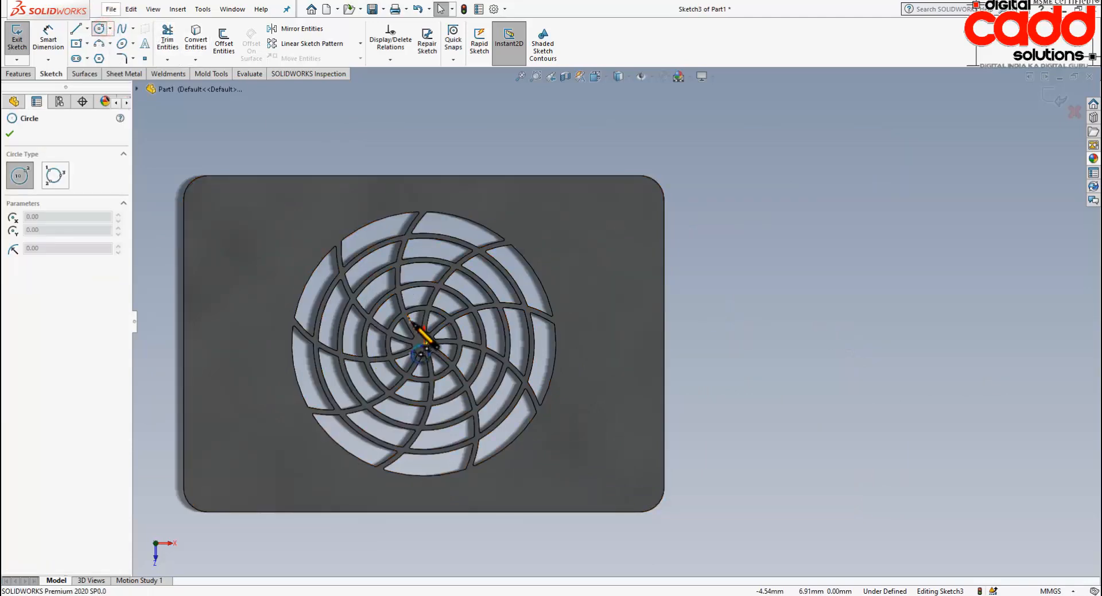
{"action": "left_click", "coordinate": [426, 344]}
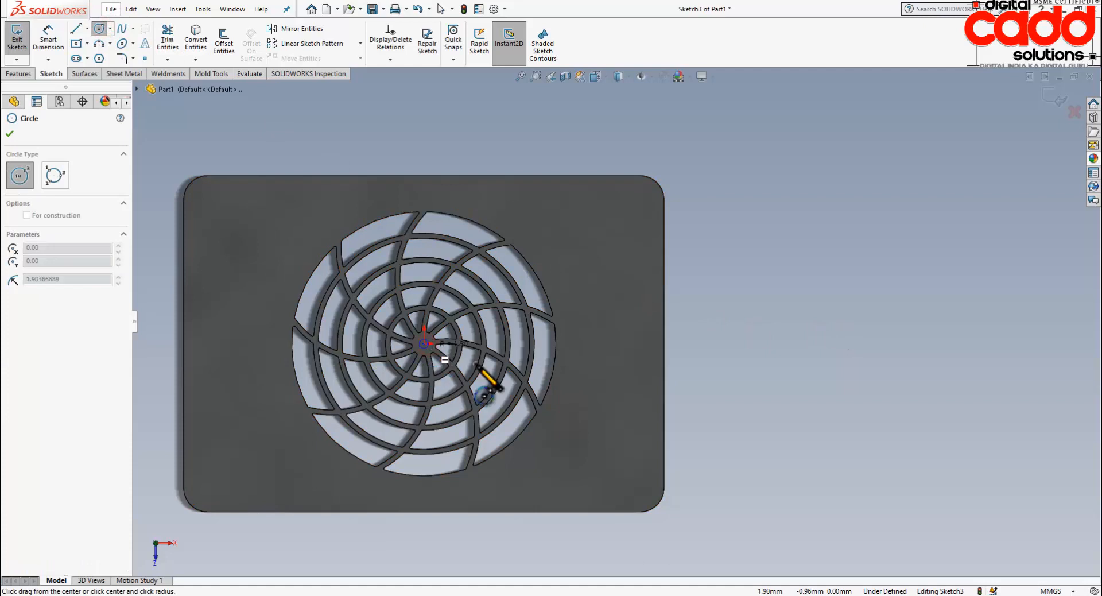
{"action": "left_click", "coordinate": [562, 414]}
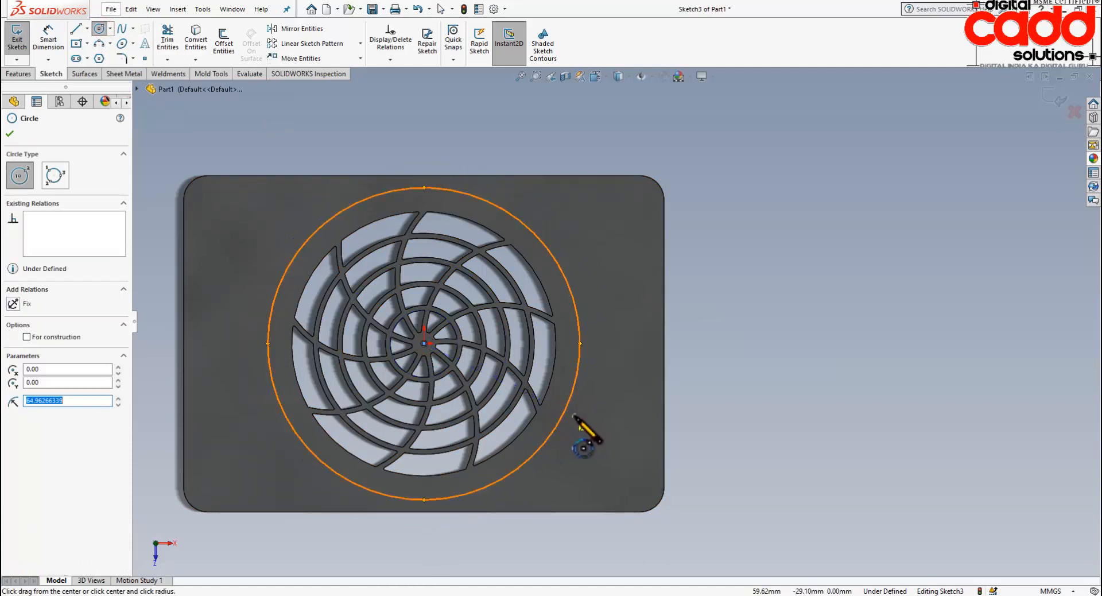
{"action": "key", "text": "Escape"}
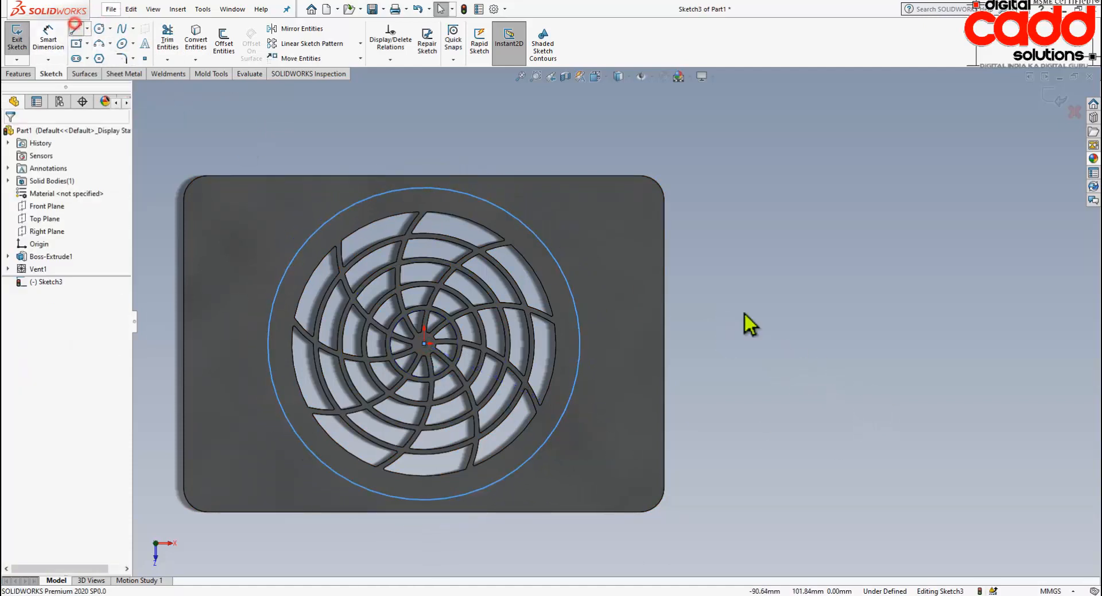
Sketch three connected lines from the circle's top point to its bottom point, with horizontal sides about 92 mm long and a vertical end near the plate's edge
{"action": "key", "text": "l"}
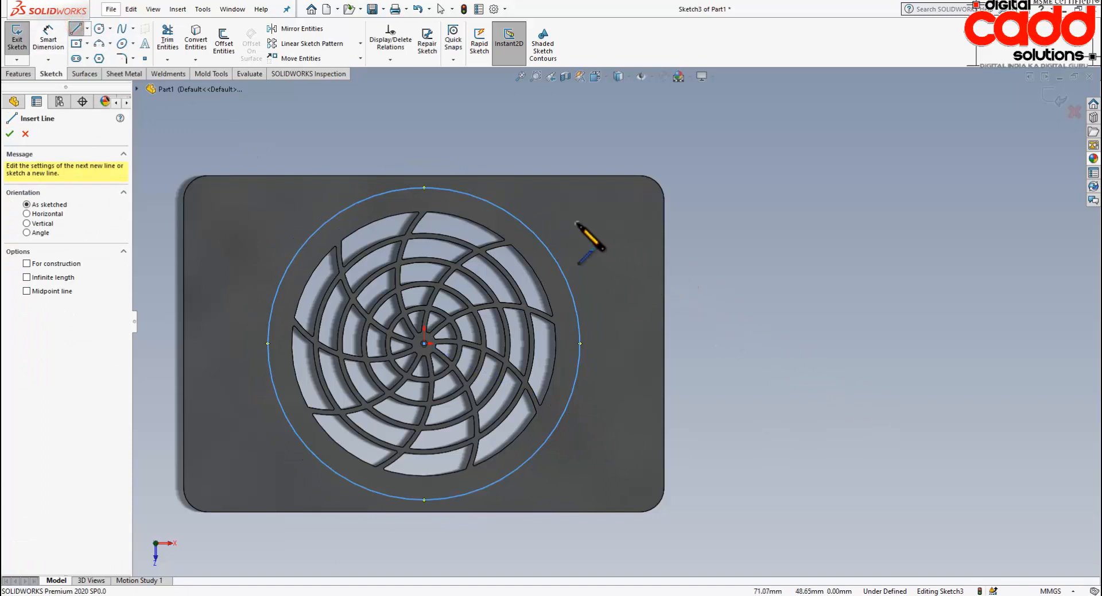
{"action": "left_click", "coordinate": [425, 188]}
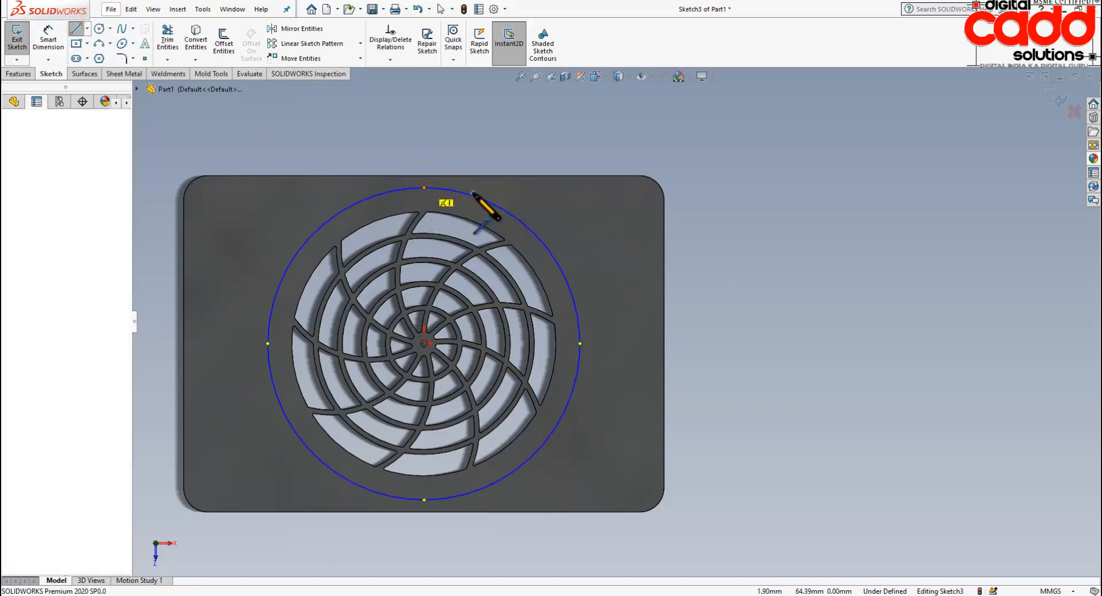
{"action": "left_click", "coordinate": [644, 188]}
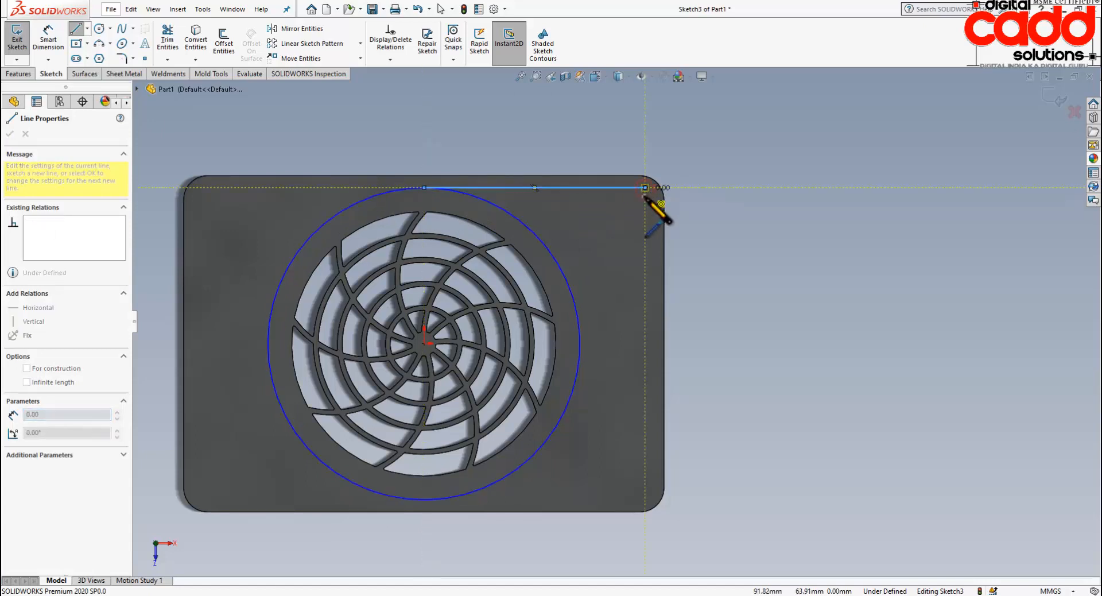
{"action": "left_click", "coordinate": [646, 500]}
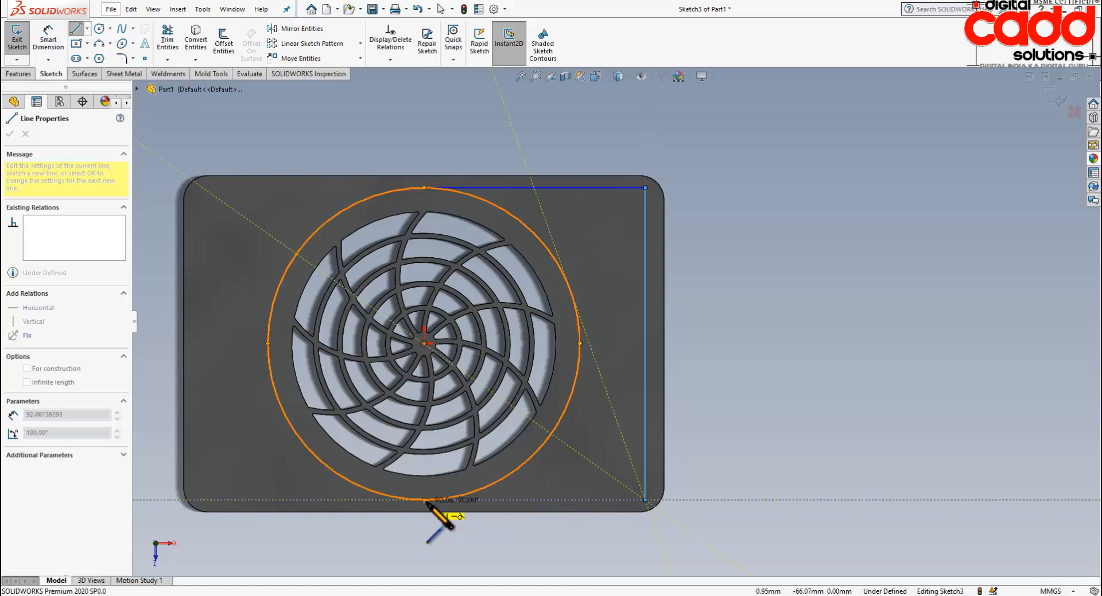
{"action": "left_click", "coordinate": [425, 500]}
{"action": "key", "text": "Escape"}
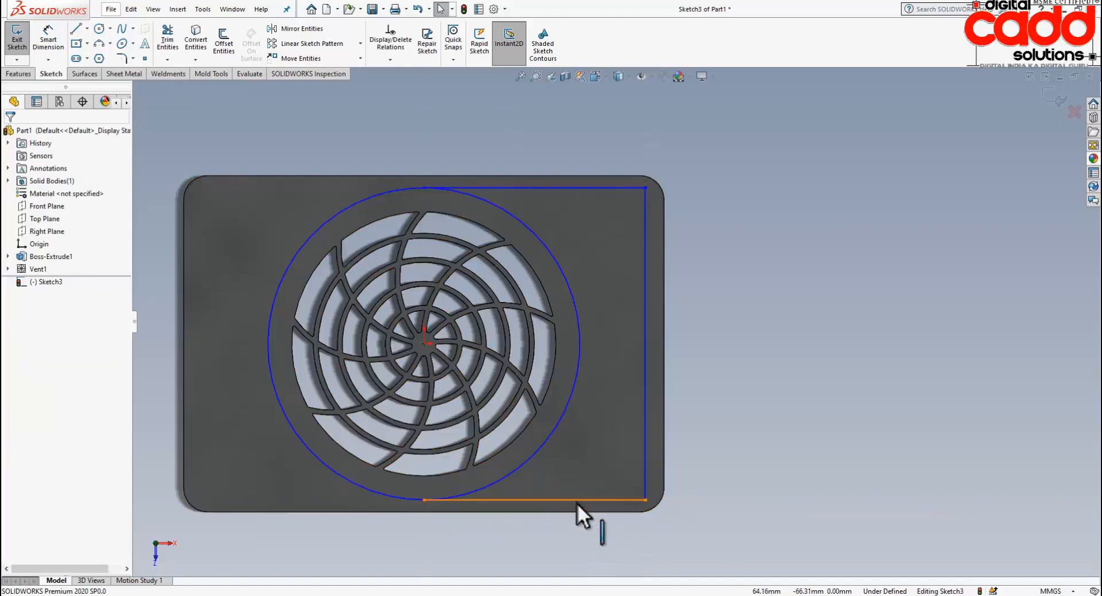
{"action": "left_click", "coordinate": [580, 503]}
{"action": "left_click", "coordinate": [826, 311]}
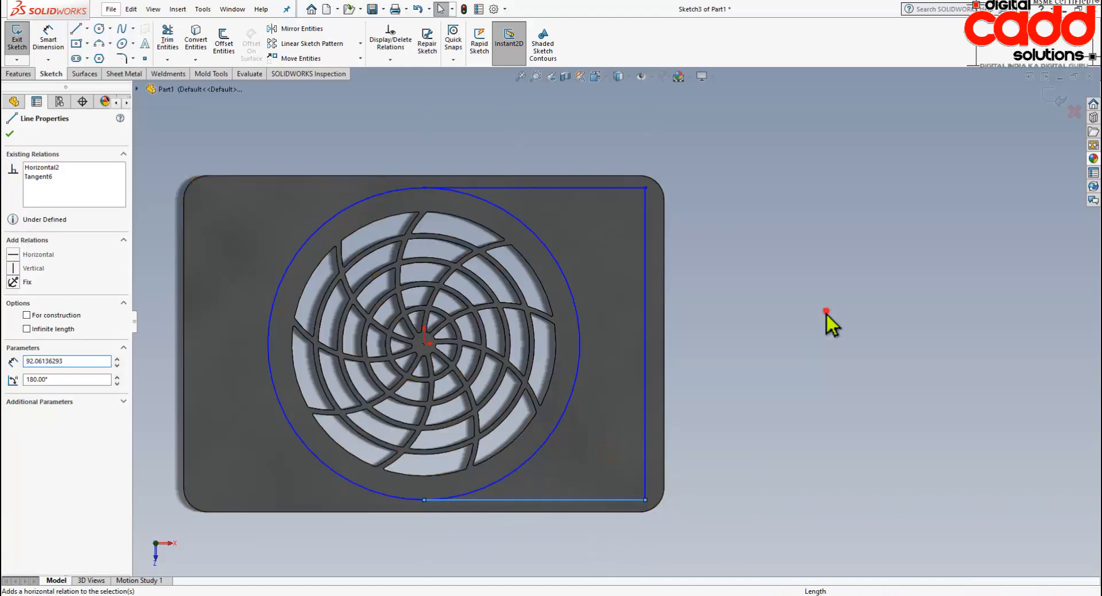
Dimension the profile's vertical end line to a length of 120 mm
{"action": "left_click", "coordinate": [49, 40]}
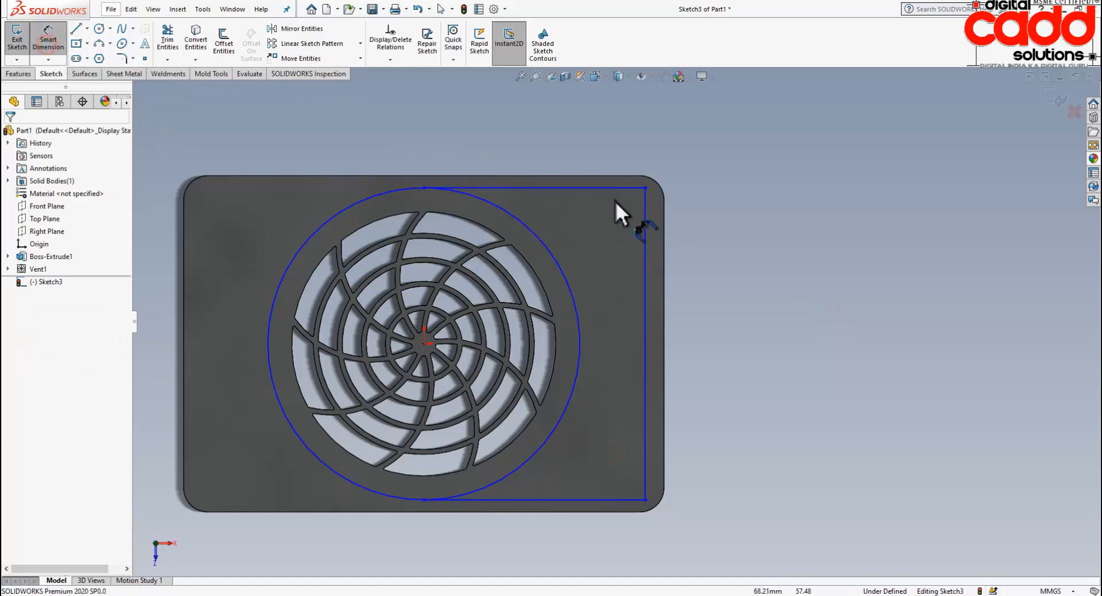
{"action": "left_click", "coordinate": [645, 213]}
{"action": "left_click", "coordinate": [735, 311]}
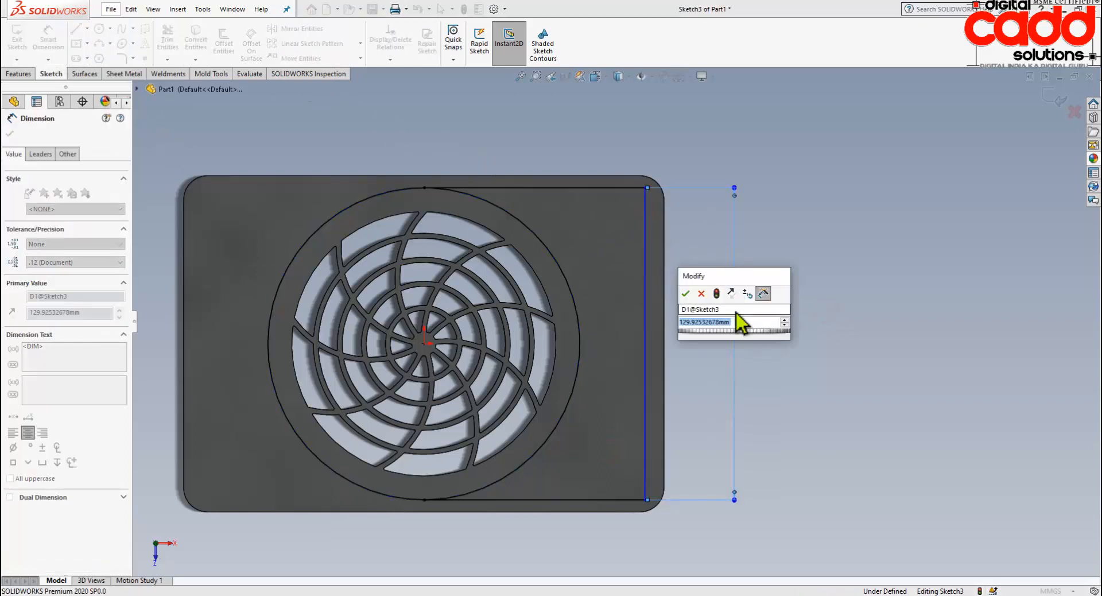
{"action": "type", "text": "120"}
{"action": "key", "text": "Return"}
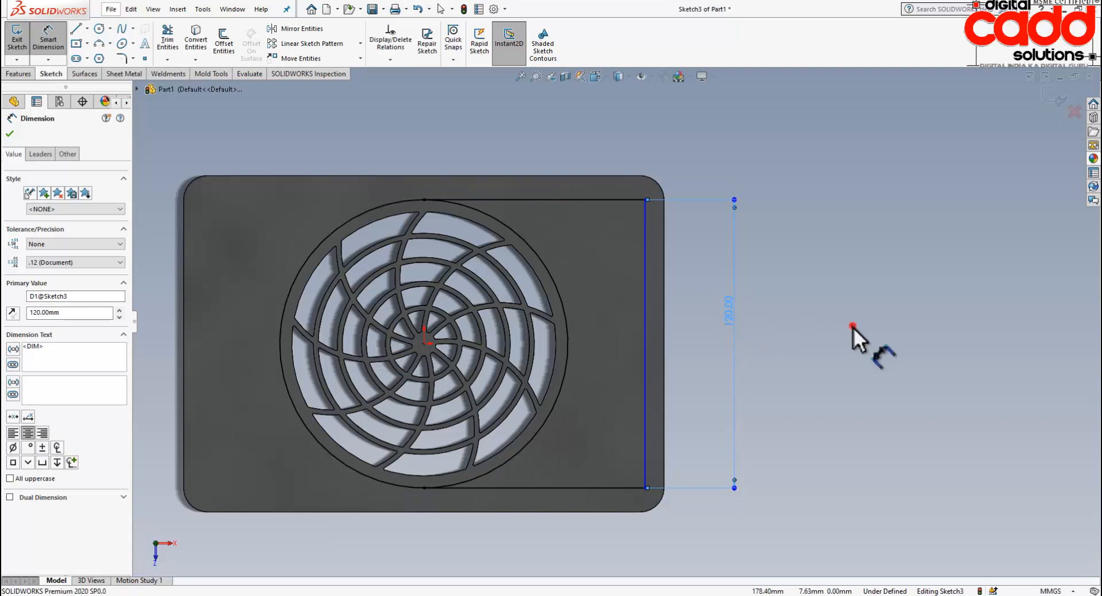
{"action": "left_click", "coordinate": [854, 326]}
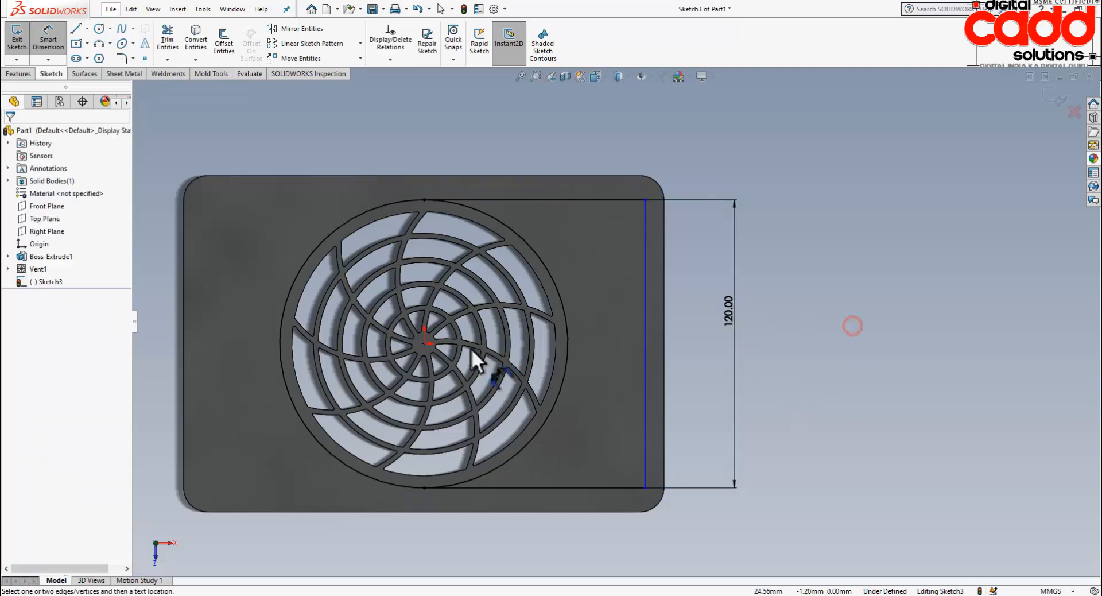
Dimension the horizontal distance from the origin to the vertical end line as 95 mm
{"action": "left_click", "coordinate": [423, 345]}
{"action": "left_click", "coordinate": [636, 383]}
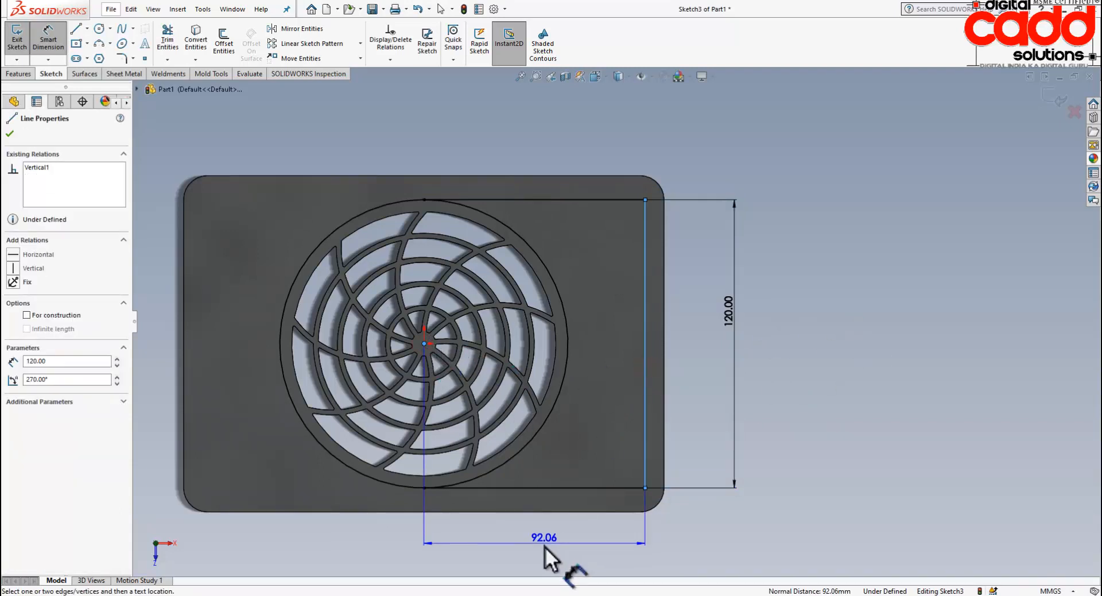
{"action": "left_click", "coordinate": [550, 546]}
{"action": "type", "text": "95"}
{"action": "key", "text": "Return"}
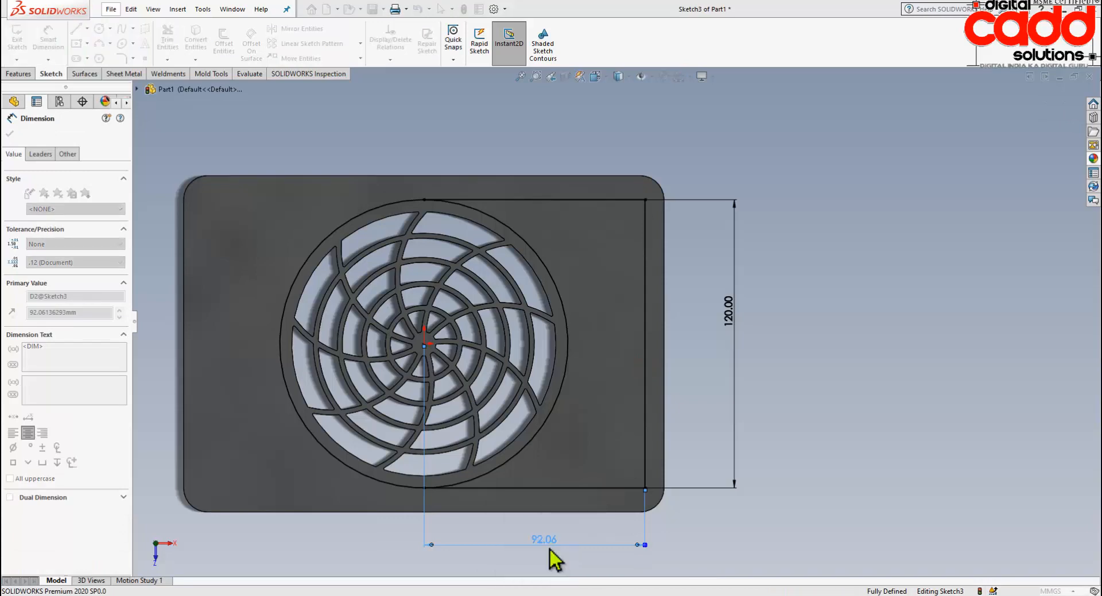
{"action": "left_click", "coordinate": [900, 397]}
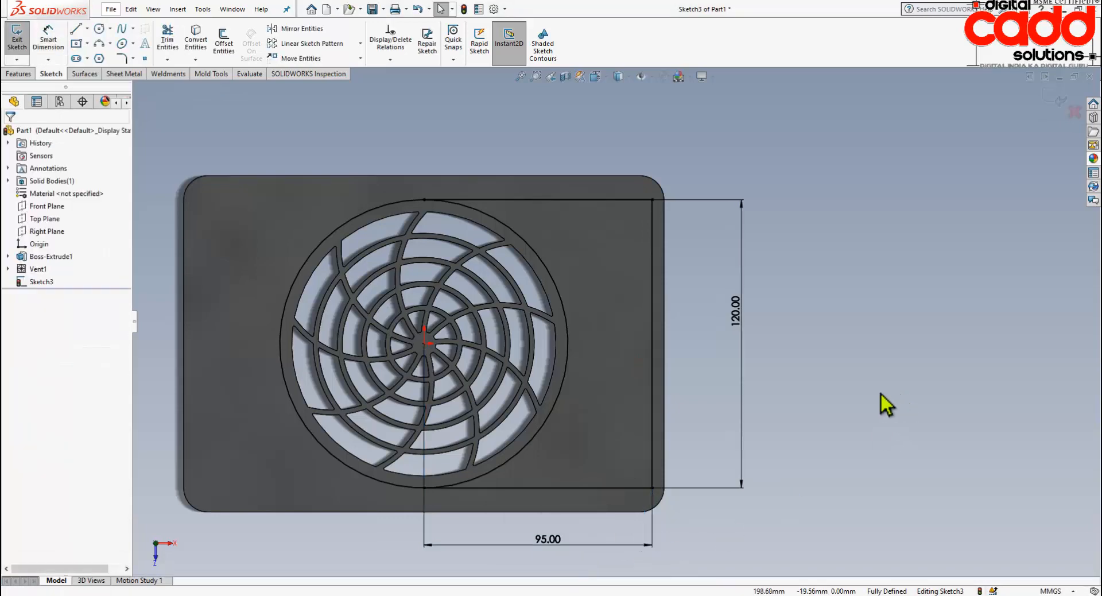
Trim away the half of the sketched circle that lies on the far side from the vertical end line
{"action": "left_click", "coordinate": [168, 40]}
{"action": "left_click_drag", "start_coordinate": [343, 167], "coordinate": [383, 239]}
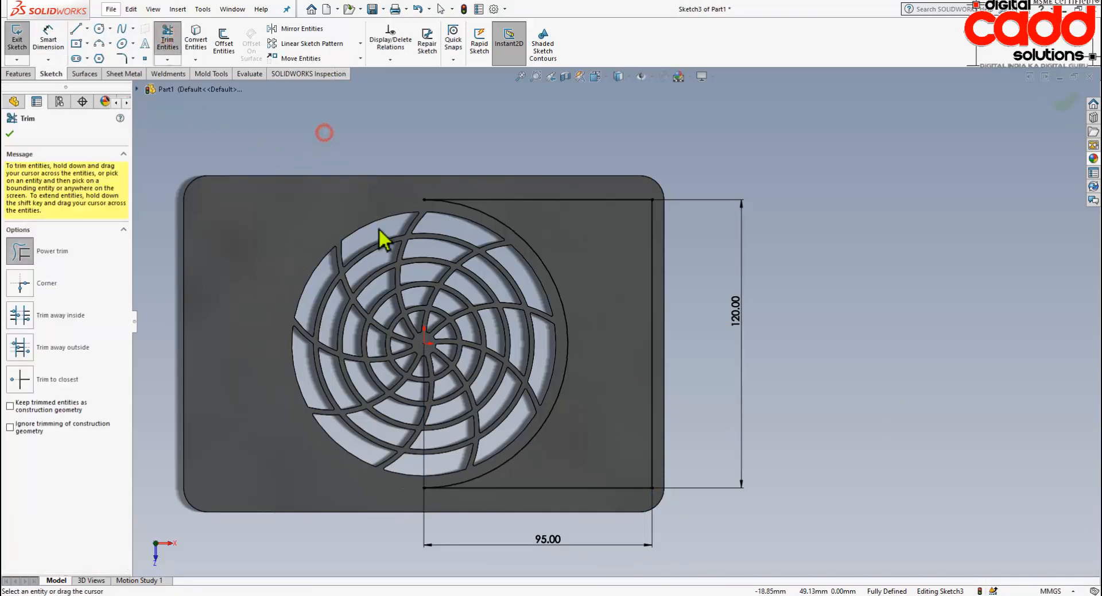
{"action": "key", "text": "Escape"}
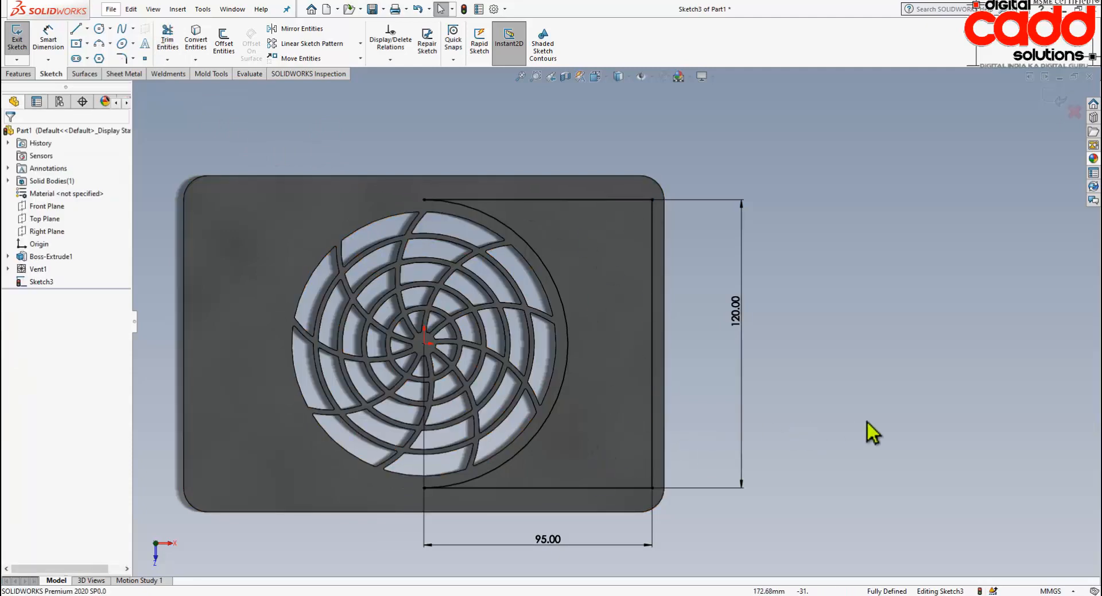
Sketch three lines from the vertical end line to the arc, about 46, 37 and 35 mm long, the lowest running horizontally from the end line's midpoint
{"action": "scroll", "coordinate": [876, 416], "scroll_direction": "down", "scroll_amount": 2}
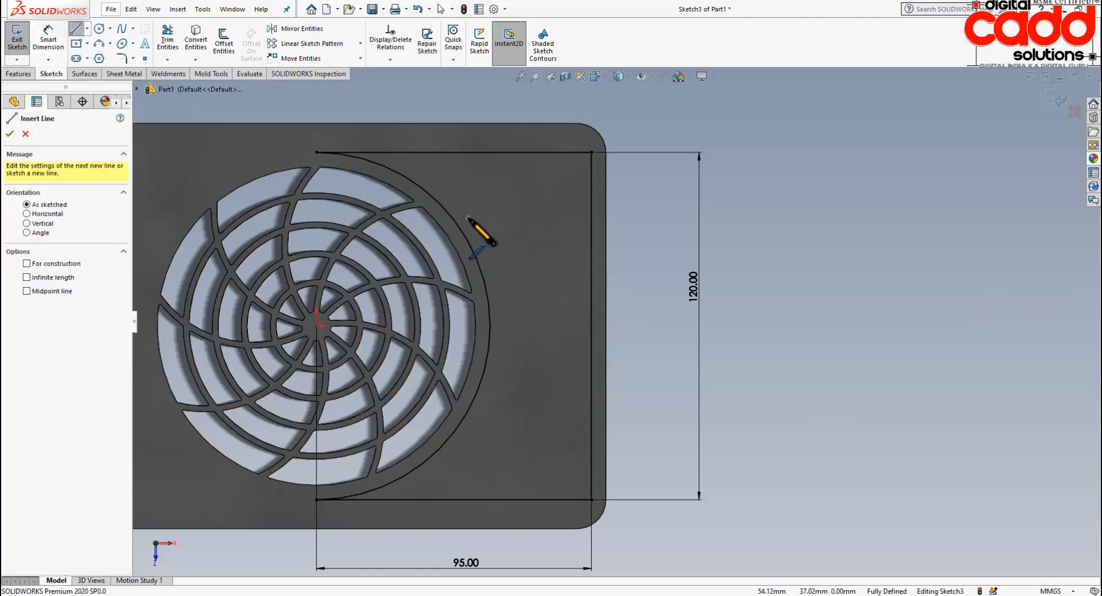
{"action": "left_click", "coordinate": [591, 222]}
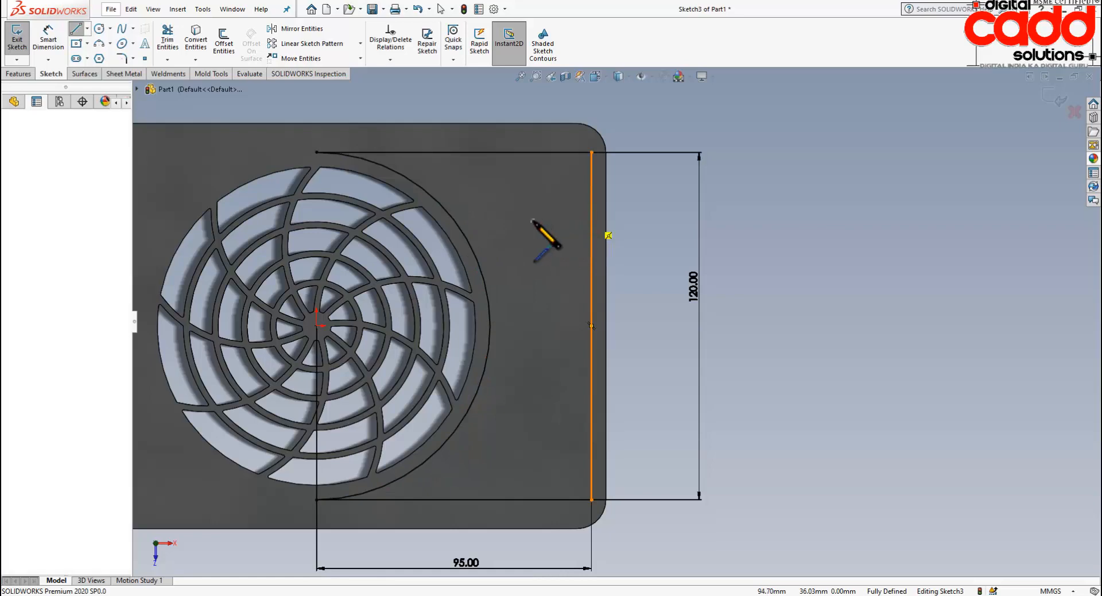
{"action": "left_click_drag", "start_coordinate": [481, 241], "coordinate": [458, 224]}
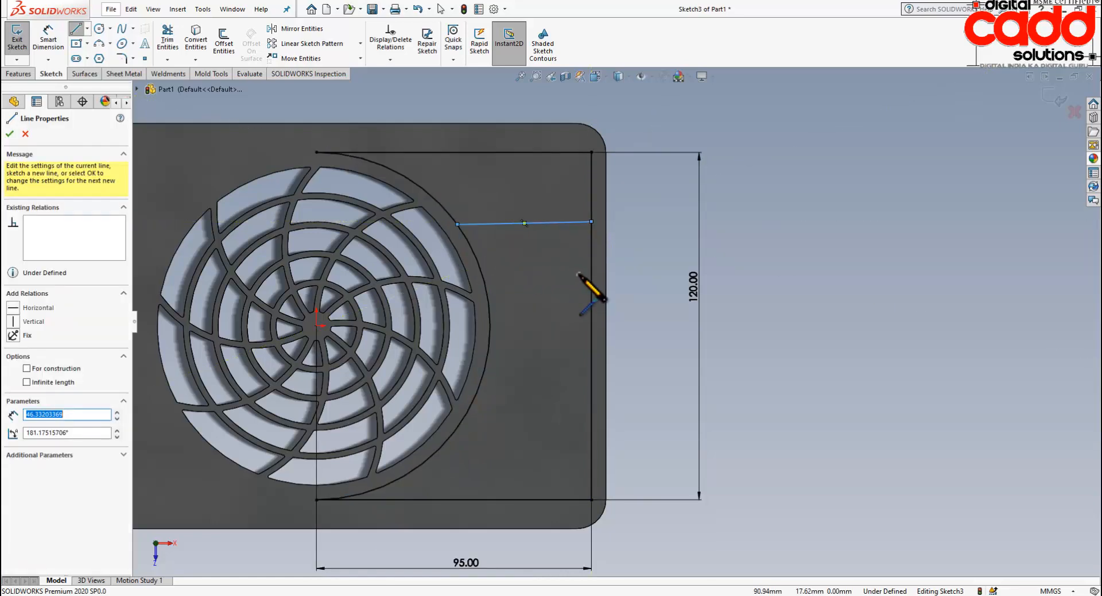
{"action": "left_click_drag", "start_coordinate": [591, 279], "coordinate": [485, 282]}
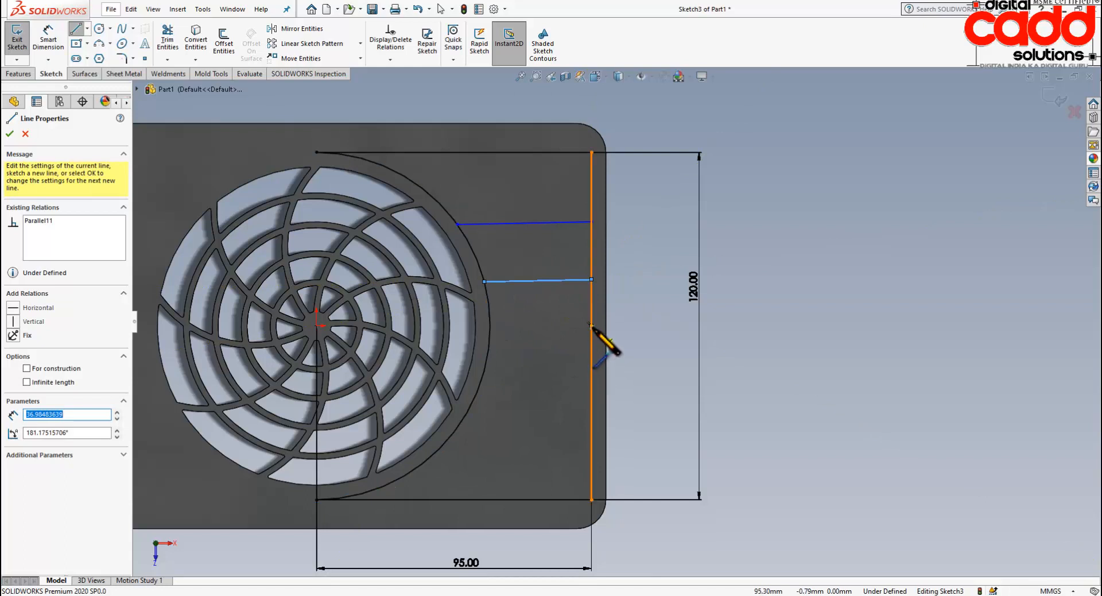
{"action": "left_click", "coordinate": [591, 324]}
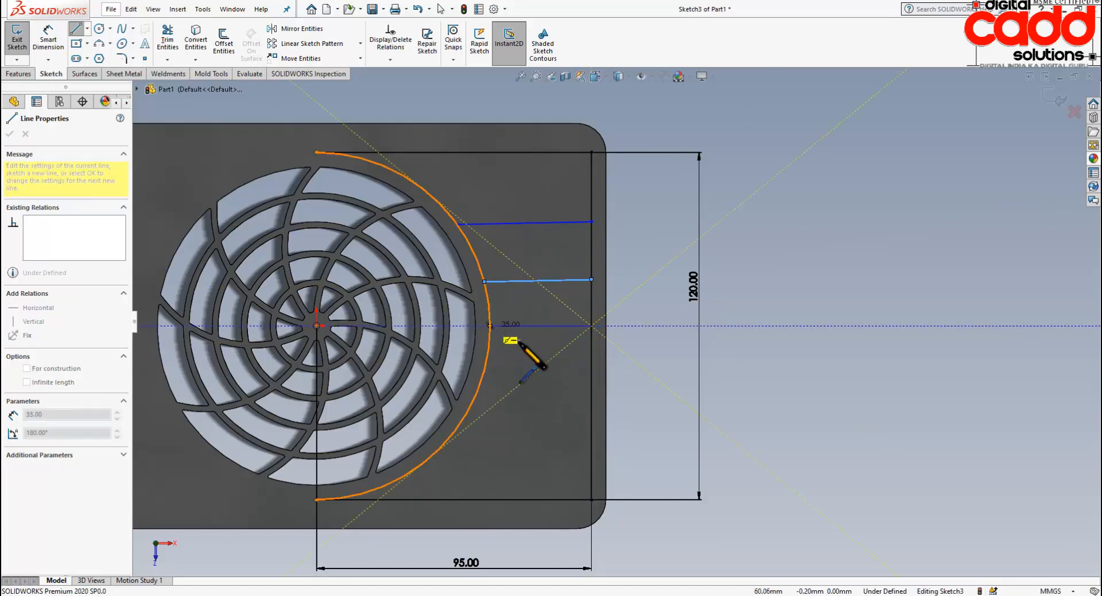
{"action": "left_click", "coordinate": [489, 325]}
Sketch two horizontal lines from the vertical end line to the arc below the middle line, the upper one about 43 mm long
{"action": "left_click", "coordinate": [592, 414]}
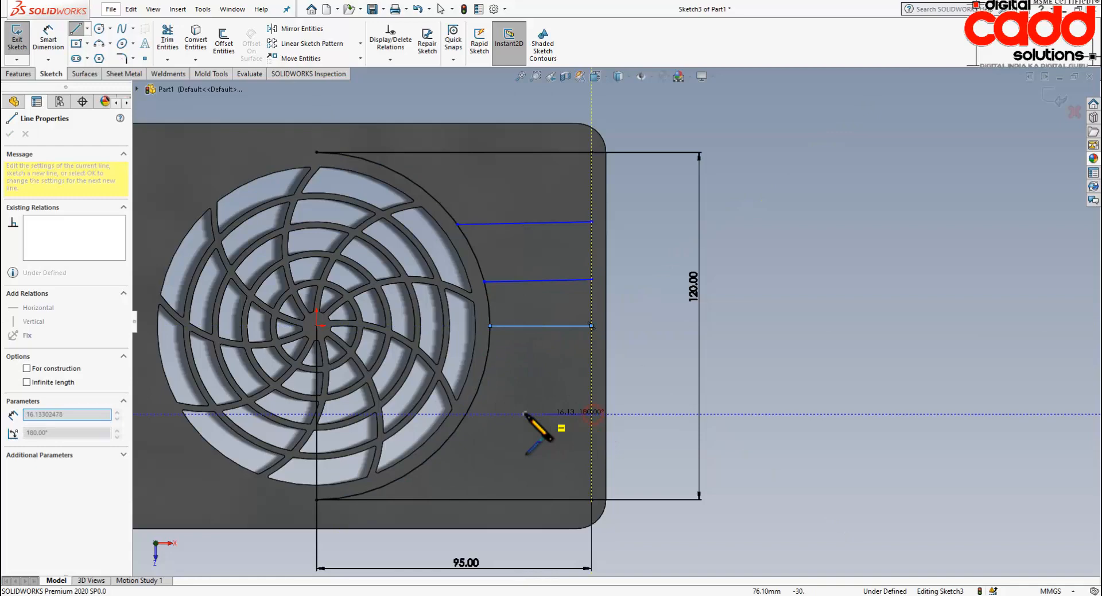
{"action": "left_click", "coordinate": [465, 413]}
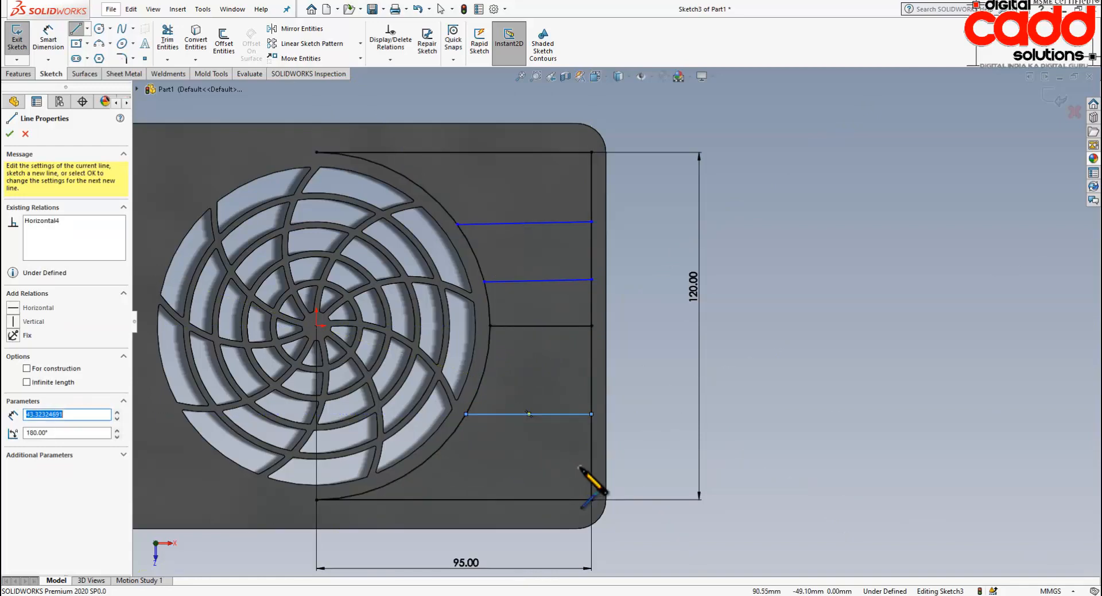
{"action": "left_click", "coordinate": [591, 456]}
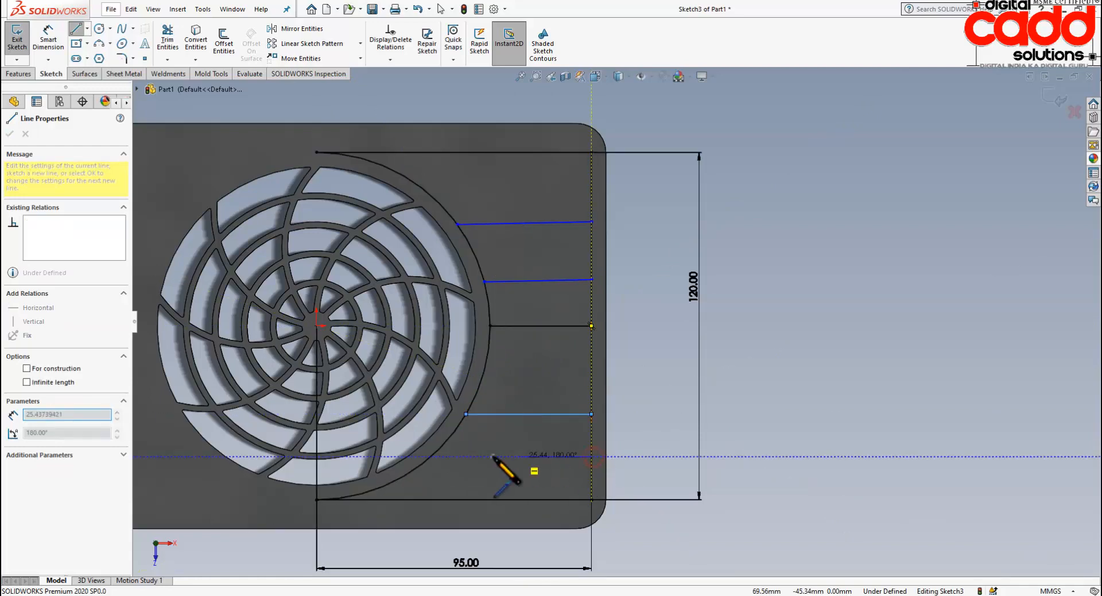
{"action": "left_click", "coordinate": [433, 457]}
{"action": "key", "text": "Escape"}
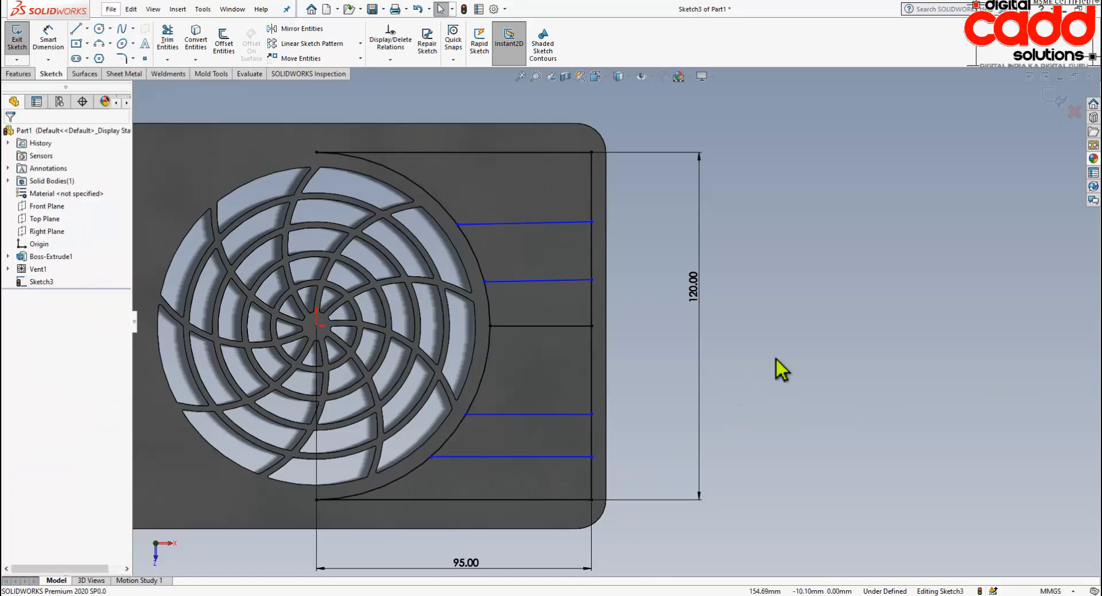
Try to dimension the spacing between the profile's top line and the uppermost inner line, and delete the resulting dimension
{"action": "left_click", "coordinate": [49, 43]}
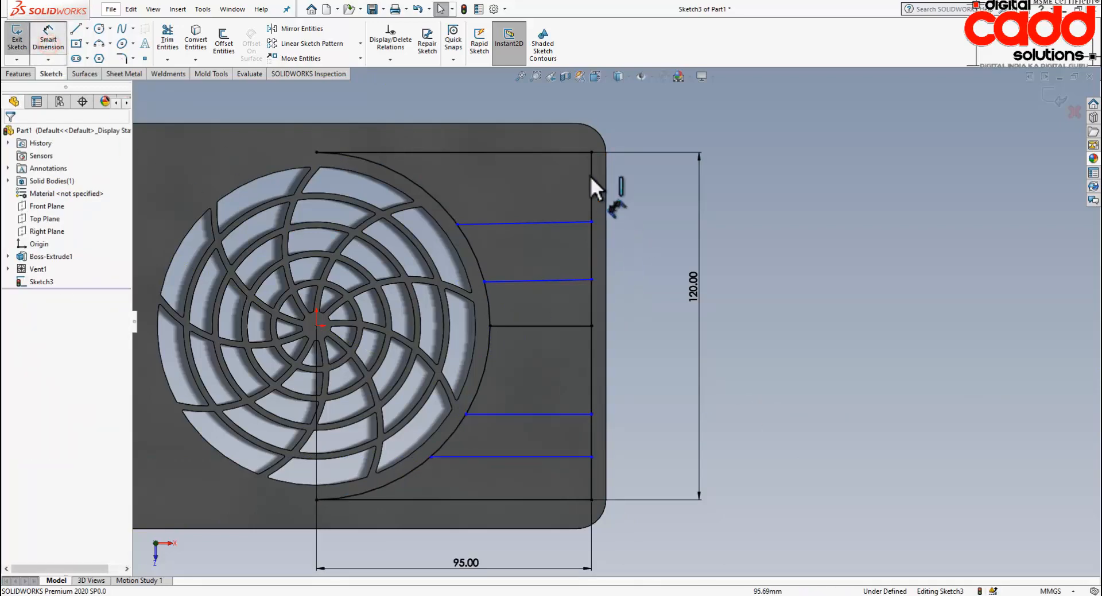
{"action": "left_click", "coordinate": [579, 153]}
{"action": "left_click", "coordinate": [569, 222]}
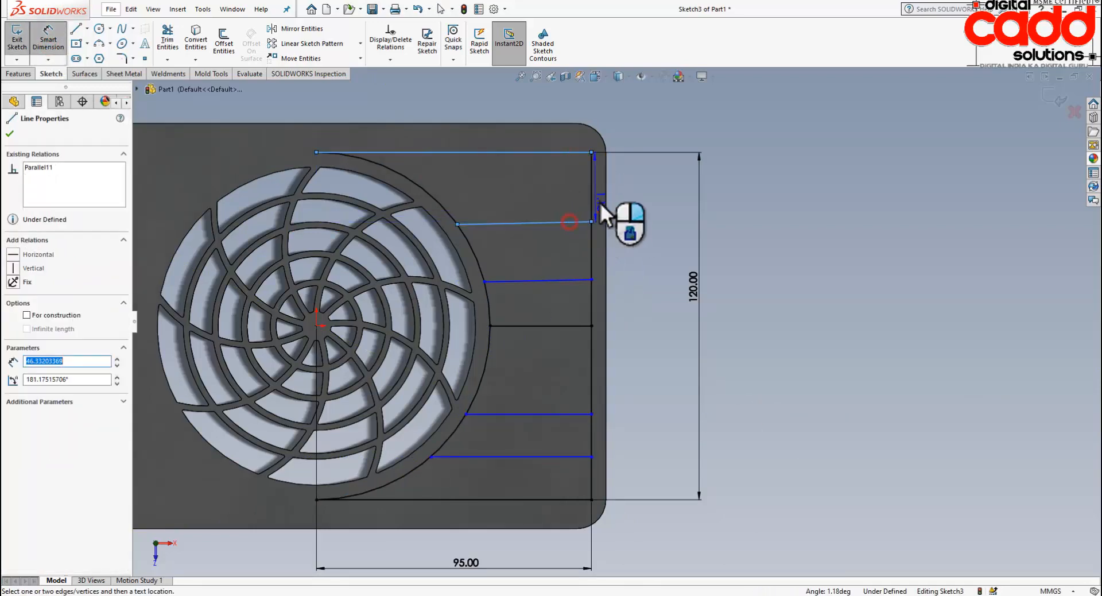
{"action": "left_click", "coordinate": [653, 218]}
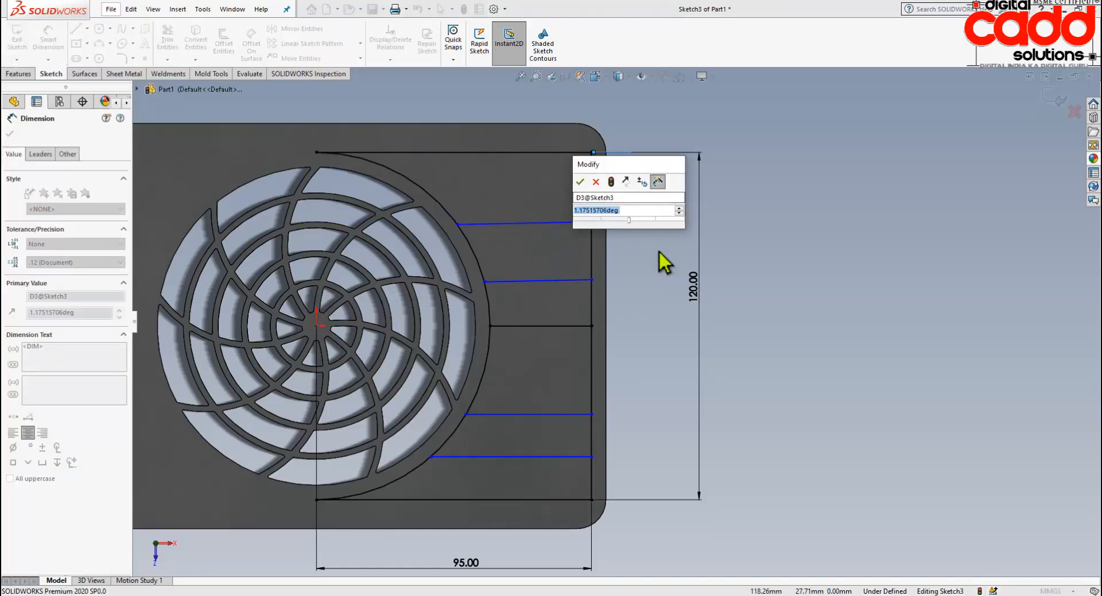
{"action": "key", "text": "Escape"}
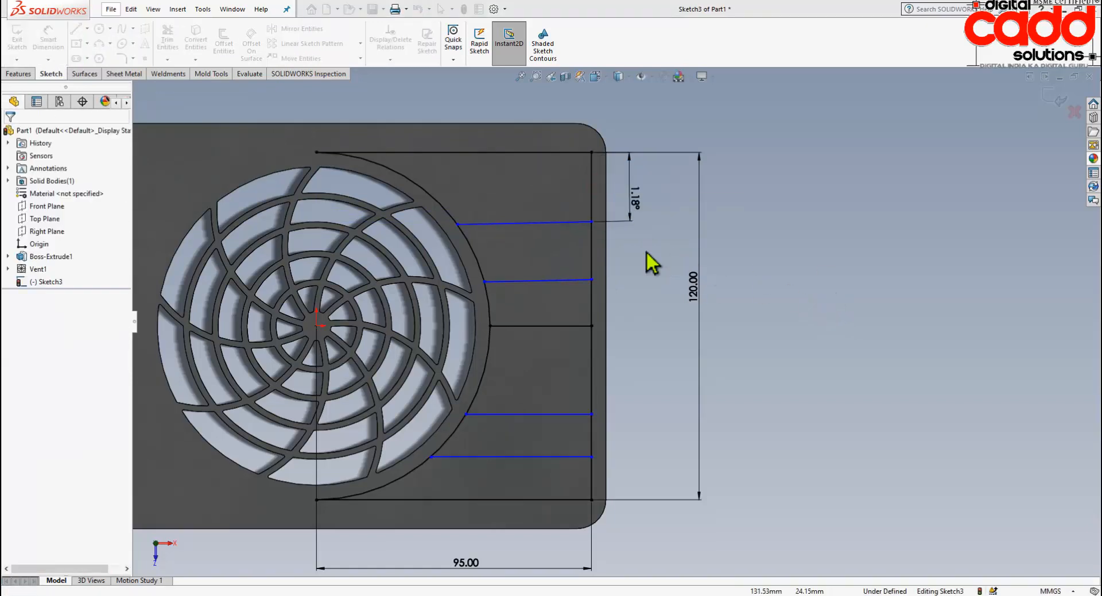
{"action": "left_click", "coordinate": [639, 187]}
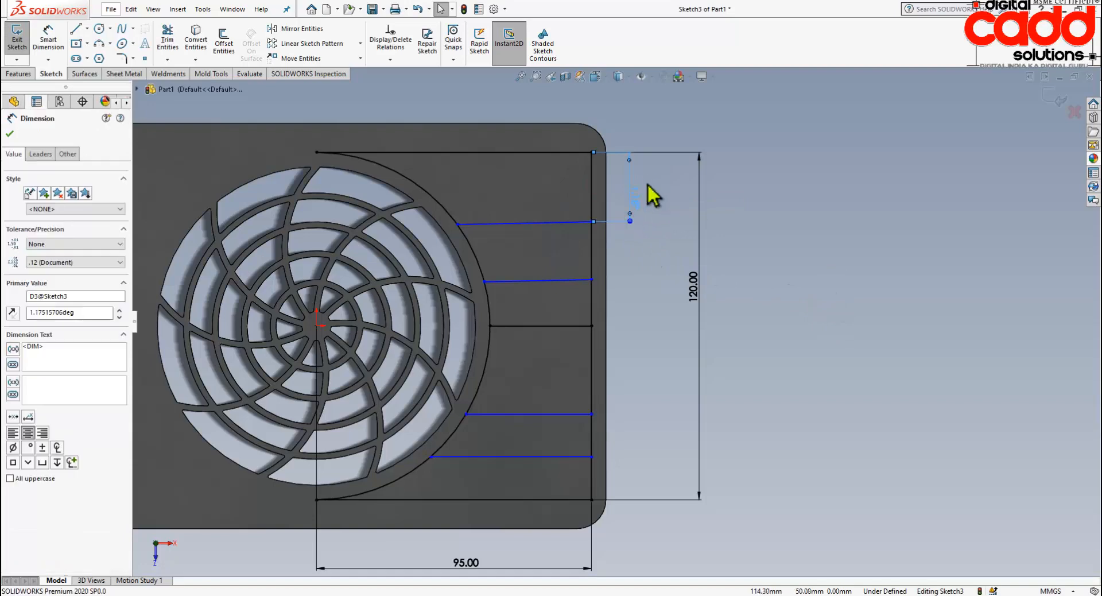
{"action": "key", "text": "Delete"}
Make the two slanted inner lines above the middle line horizontal and check the two lines below it
{"action": "left_click", "coordinate": [577, 222]}
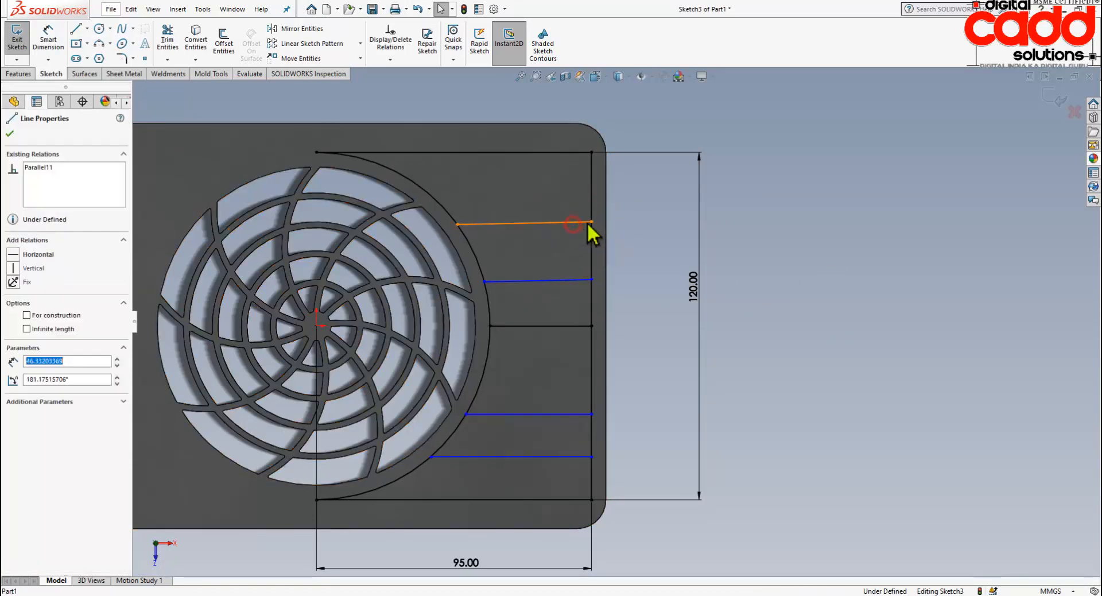
{"action": "key", "text": "Escape"}
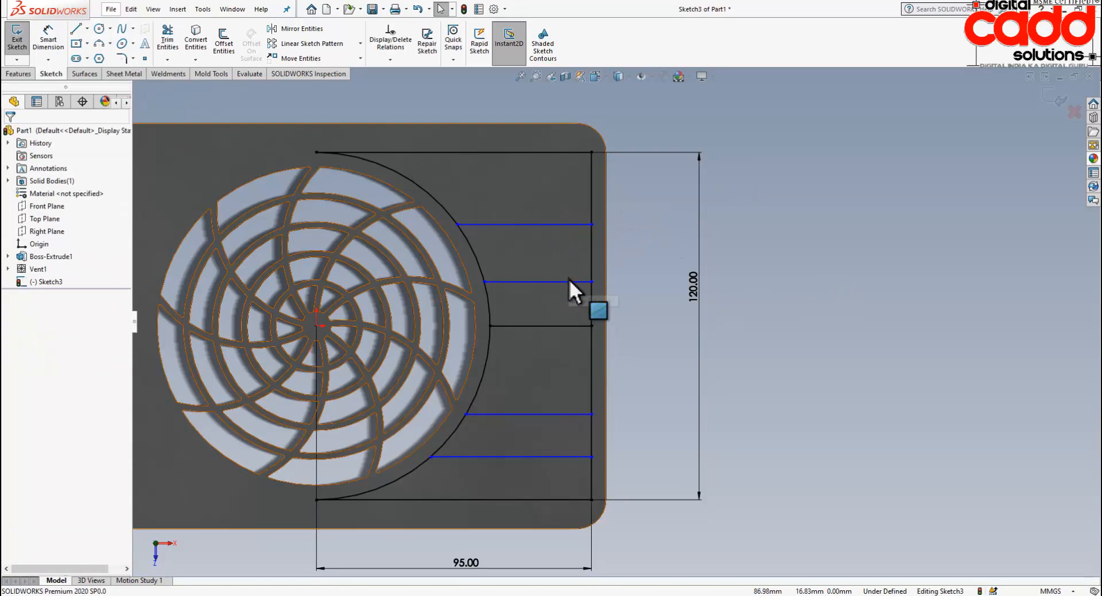
{"action": "left_click", "coordinate": [569, 281]}
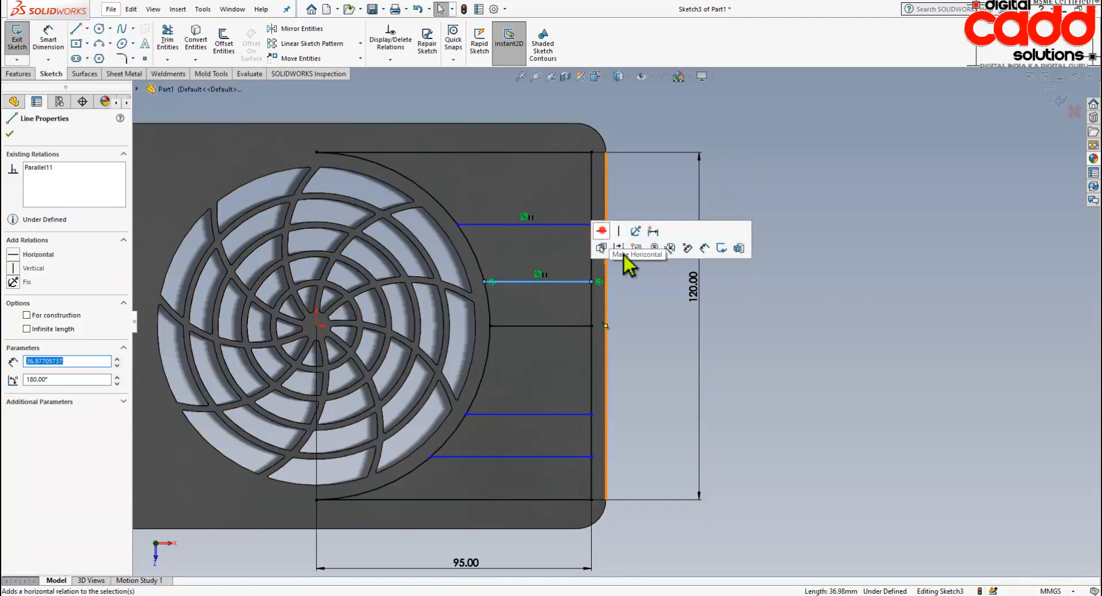
{"action": "left_click", "coordinate": [803, 340]}
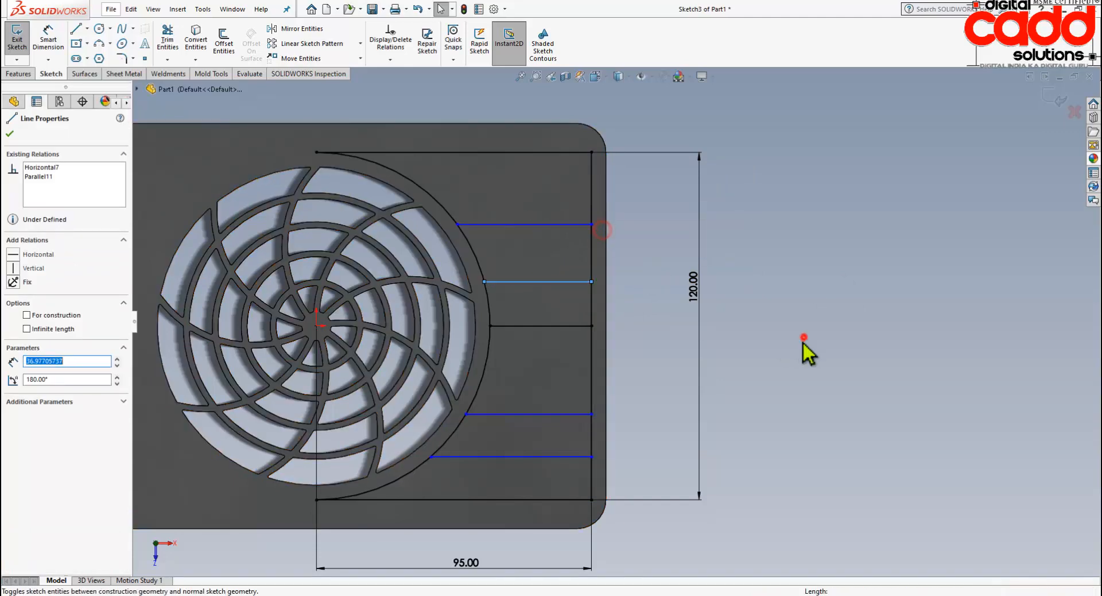
{"action": "left_click", "coordinate": [585, 414]}
{"action": "left_click", "coordinate": [787, 379]}
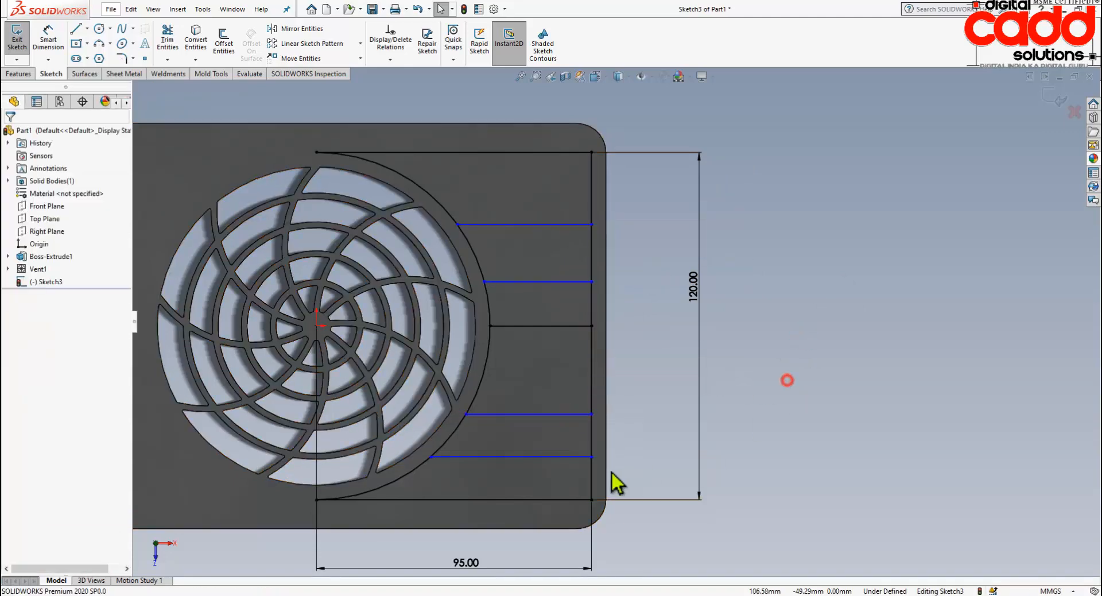
{"action": "left_click", "coordinate": [574, 457]}
{"action": "left_click", "coordinate": [852, 337]}
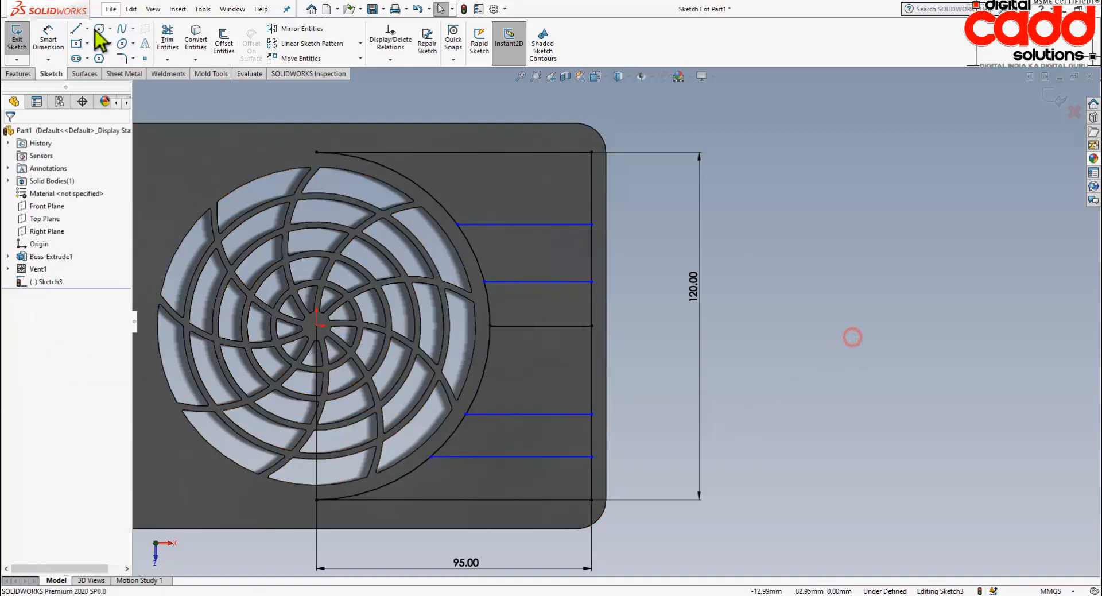
Dimension the spacing between the profile's top line and the uppermost inner line as 20 mm
{"action": "left_click", "coordinate": [43, 40]}
{"action": "left_click", "coordinate": [505, 153]}
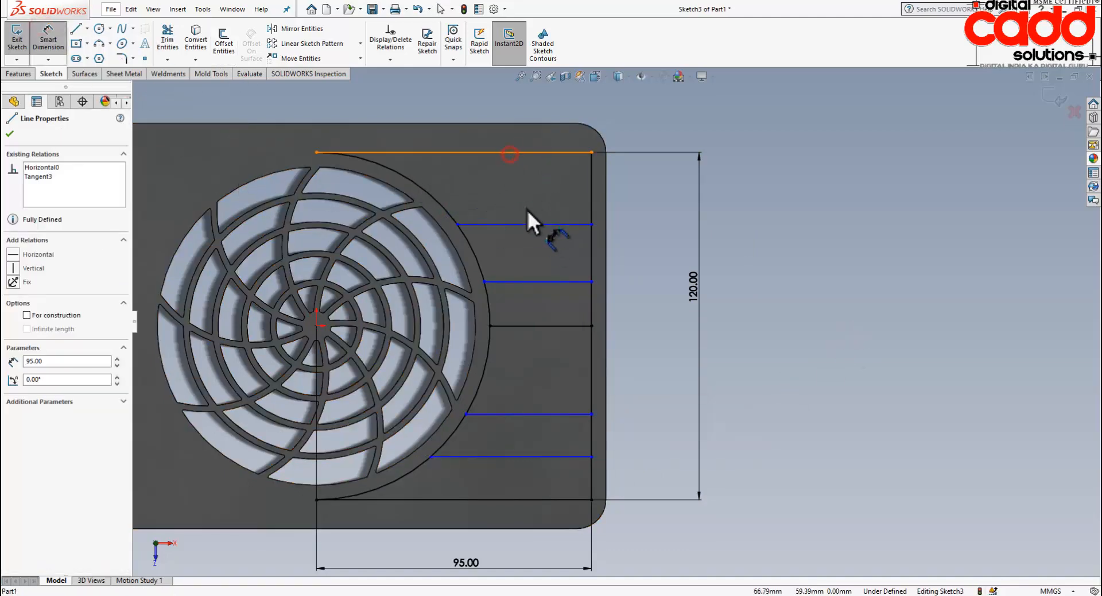
{"action": "left_click", "coordinate": [532, 224]}
{"action": "left_click", "coordinate": [636, 201]}
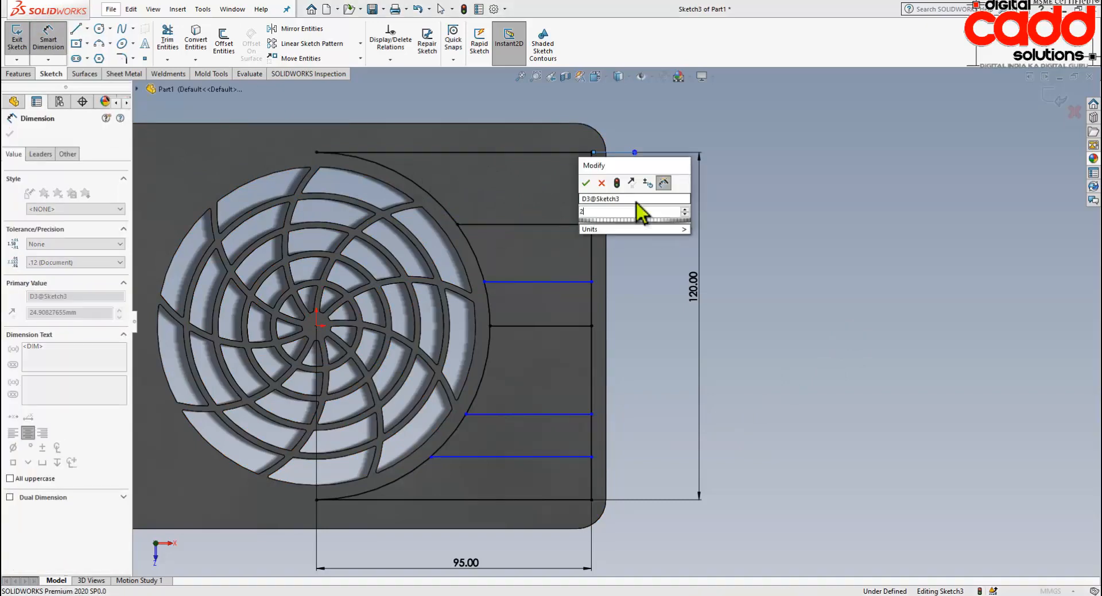
{"action": "type", "text": "20"}
{"action": "key", "text": "Return"}
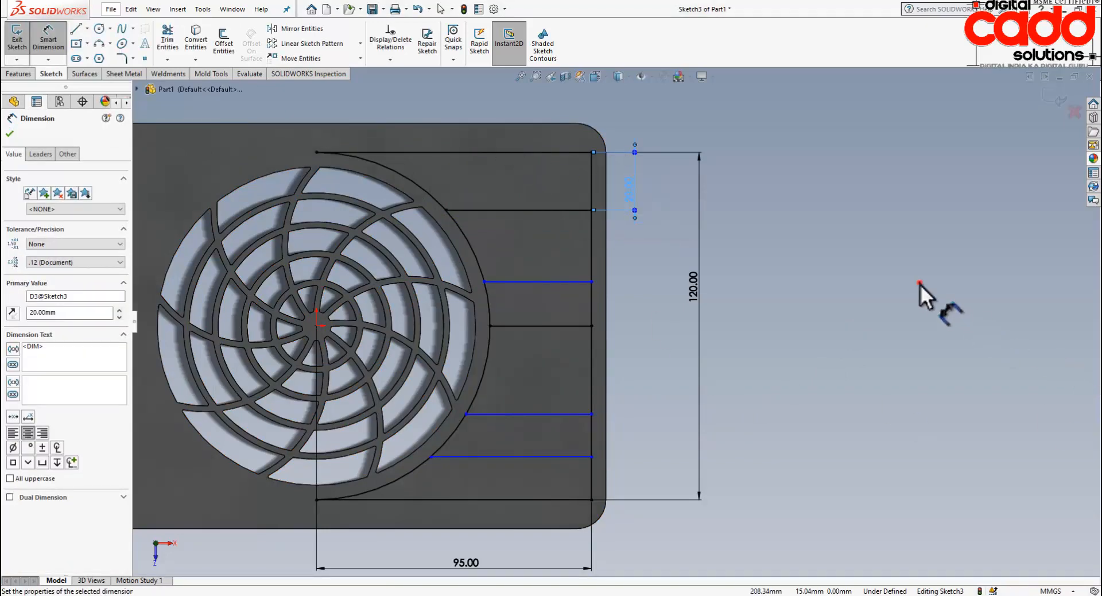
{"action": "left_click", "coordinate": [920, 283]}
Dimension the spacing between the uppermost inner line and the second inner line as 20 mm
{"action": "left_click", "coordinate": [574, 211]}
{"action": "left_click", "coordinate": [569, 281]}
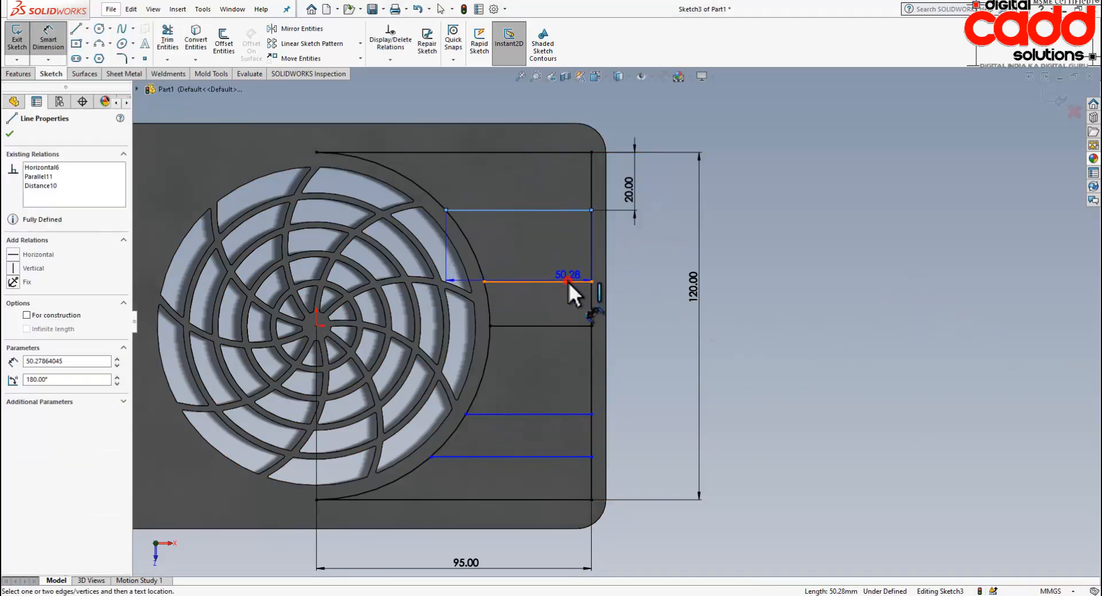
{"action": "left_click", "coordinate": [628, 267]}
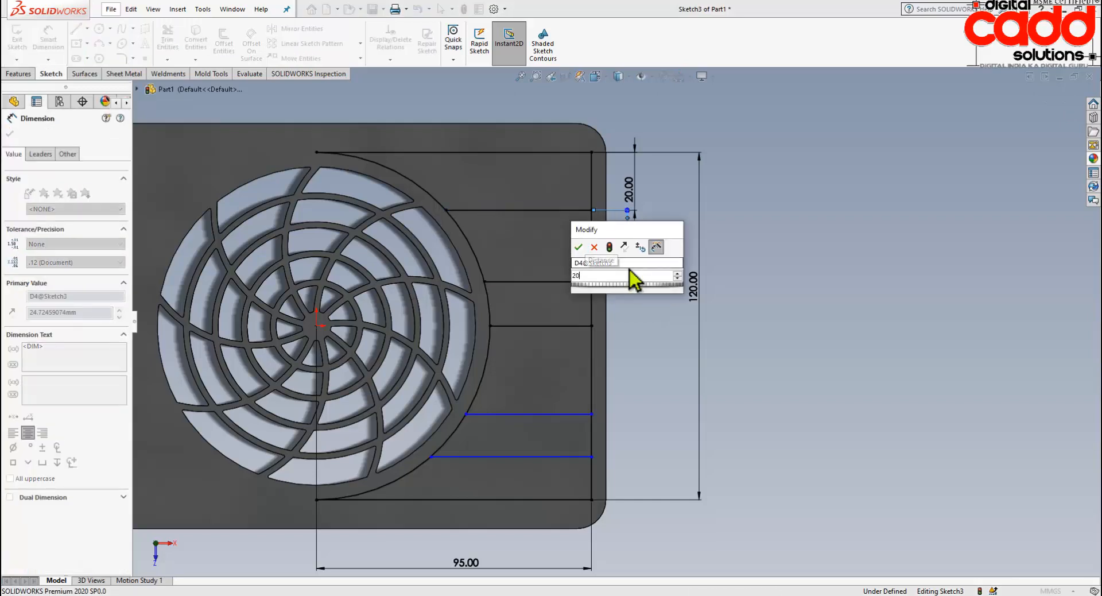
{"action": "key", "text": "Return"}
{"action": "left_click", "coordinate": [832, 295]}
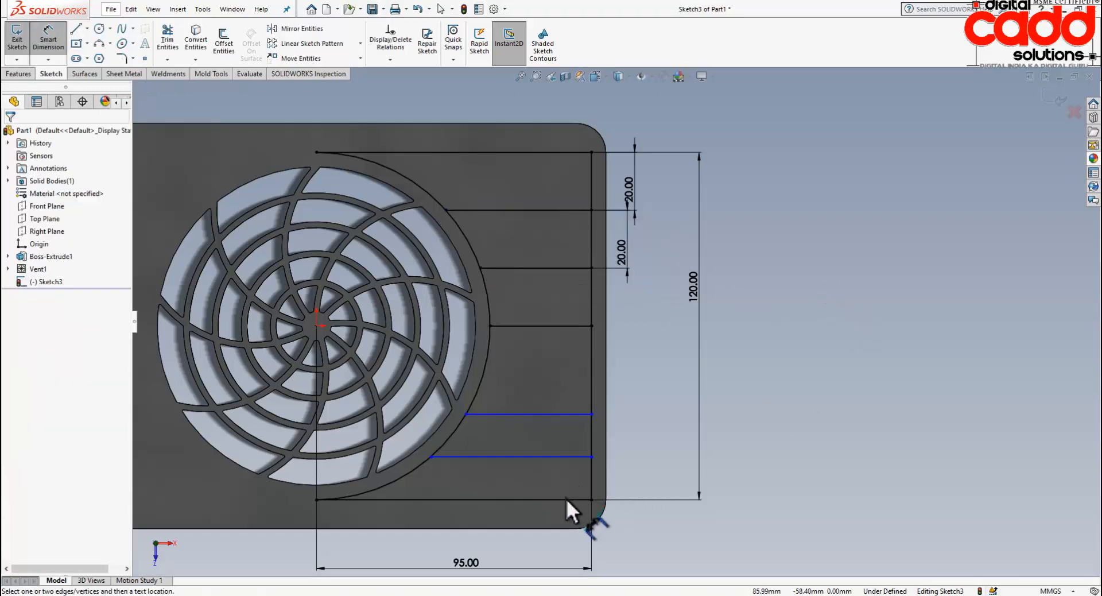
Dimension the spacing between the profile's bottom line and the lowest inner line as 20 mm
{"action": "left_click", "coordinate": [567, 500]}
{"action": "left_click", "coordinate": [565, 458]}
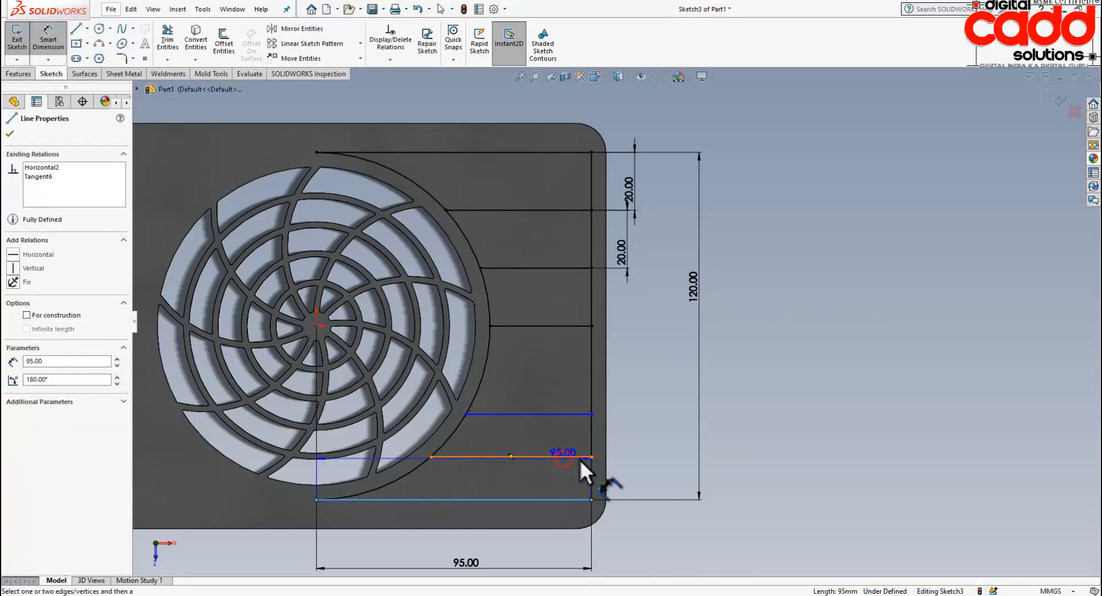
{"action": "left_click", "coordinate": [645, 466]}
{"action": "type", "text": "20"}
{"action": "key", "text": "Return"}
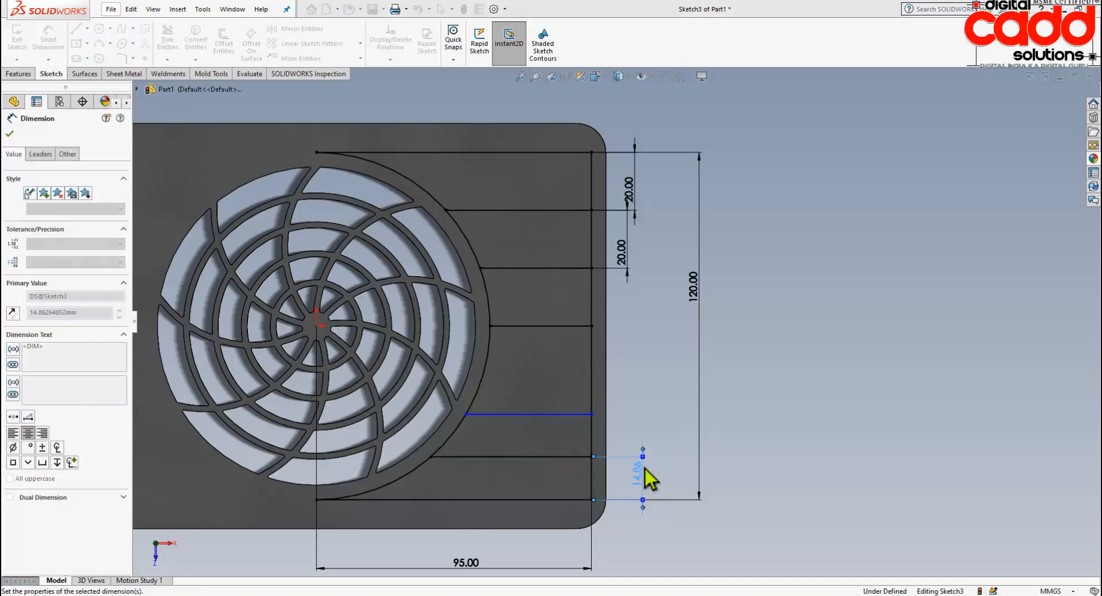
{"action": "left_click", "coordinate": [809, 423]}
Dimension the spacing between the lowest inner line and the inner line directly above it as 20 mm
{"action": "left_click", "coordinate": [570, 442]}
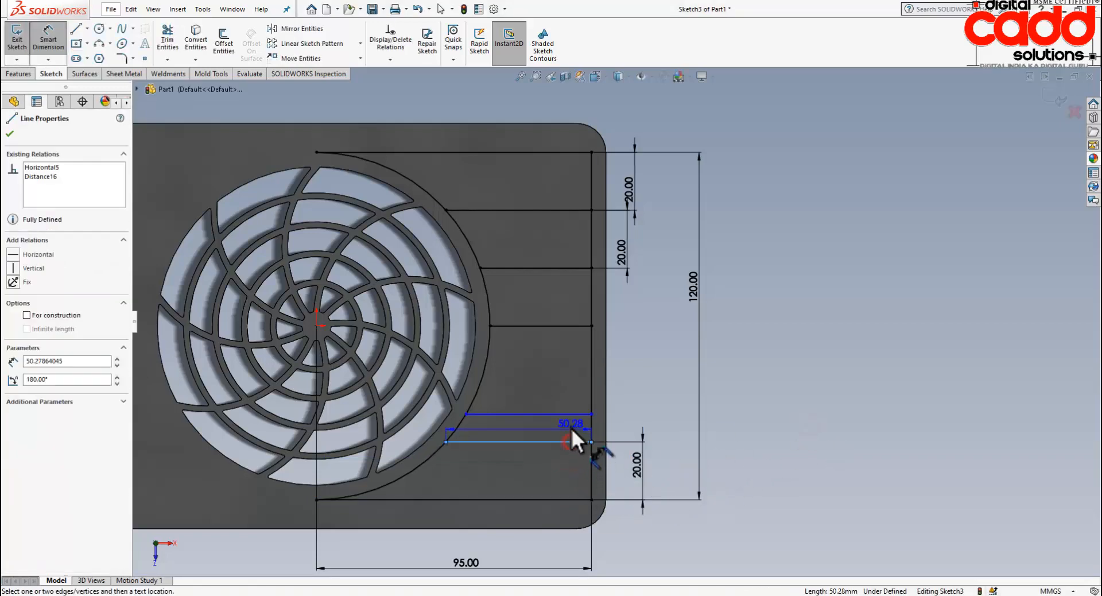
{"action": "left_click", "coordinate": [574, 416]}
{"action": "left_click", "coordinate": [657, 386]}
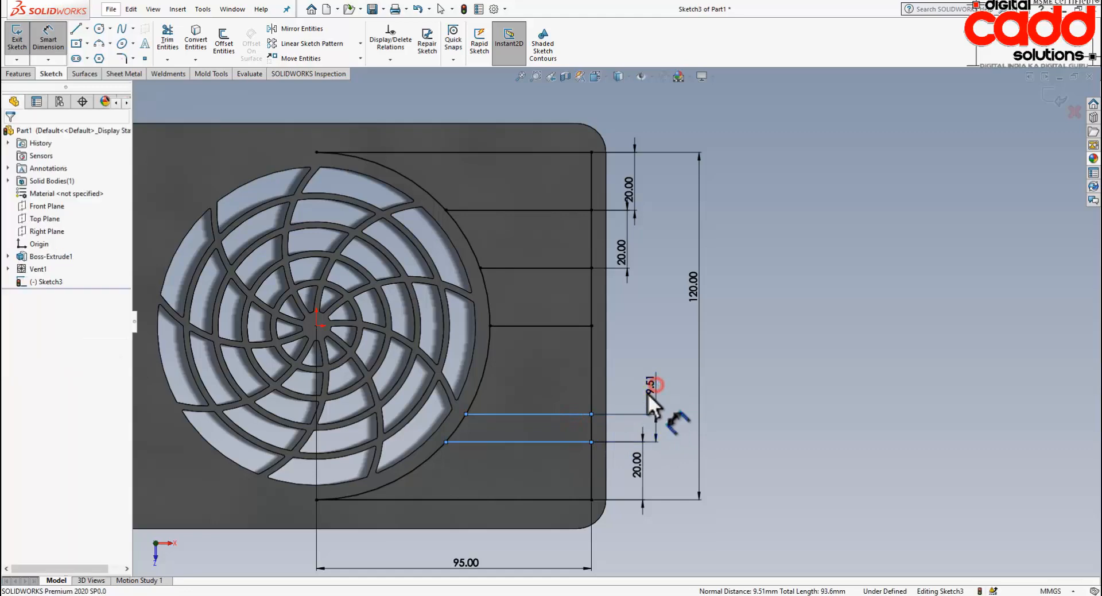
{"action": "type", "text": "20"}
{"action": "key", "text": "Return"}
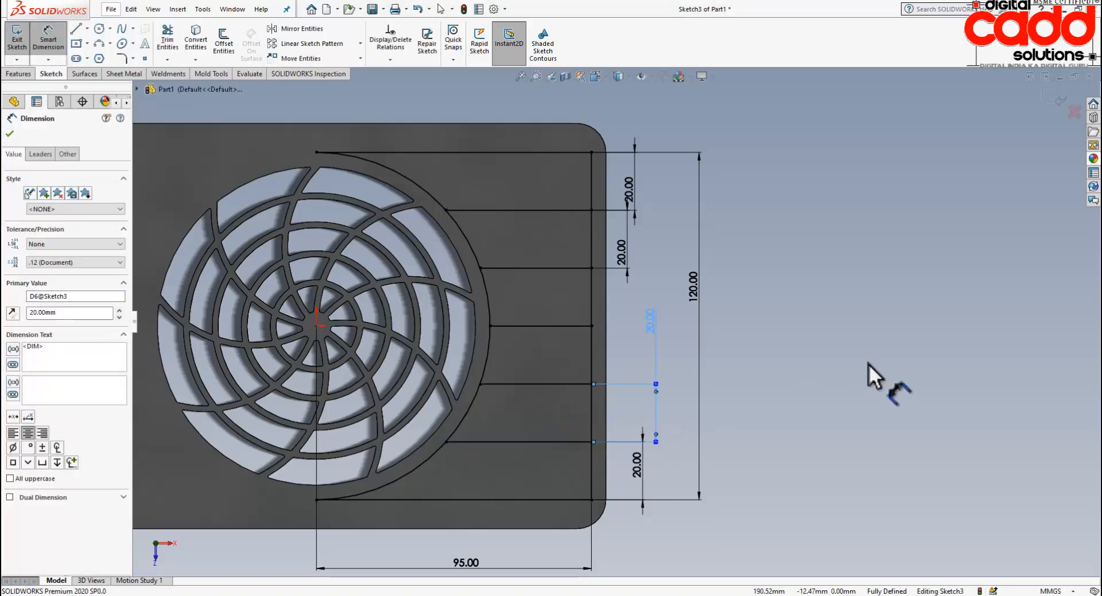
{"action": "left_click", "coordinate": [869, 363]}
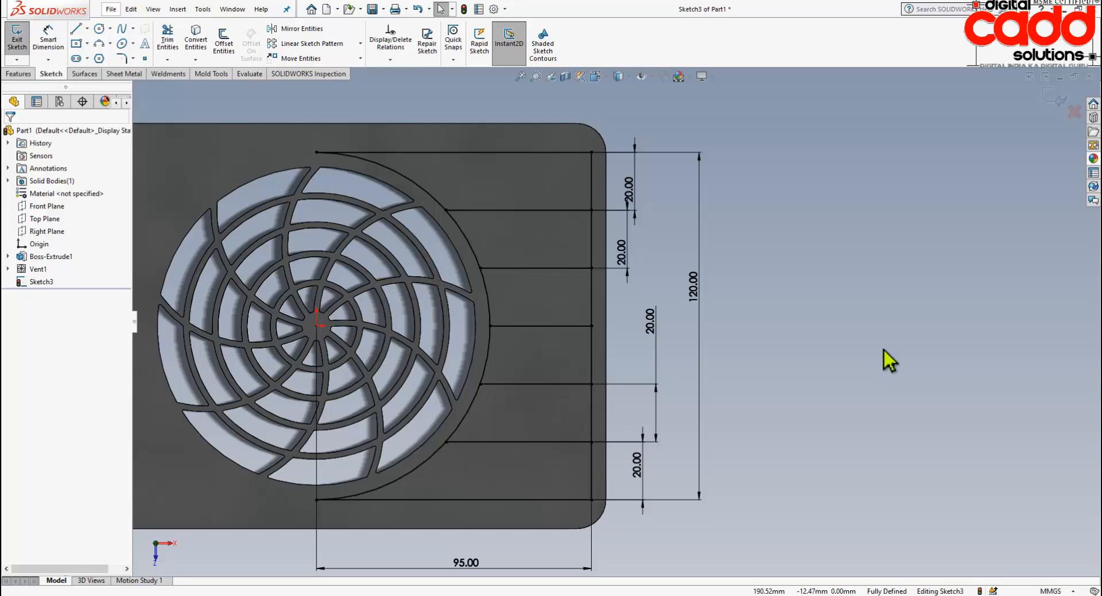
Exit the sketch and start a Vent on the plate's face, bounded by the profile's arc and three outer lines
{"action": "left_click", "coordinate": [1055, 104]}
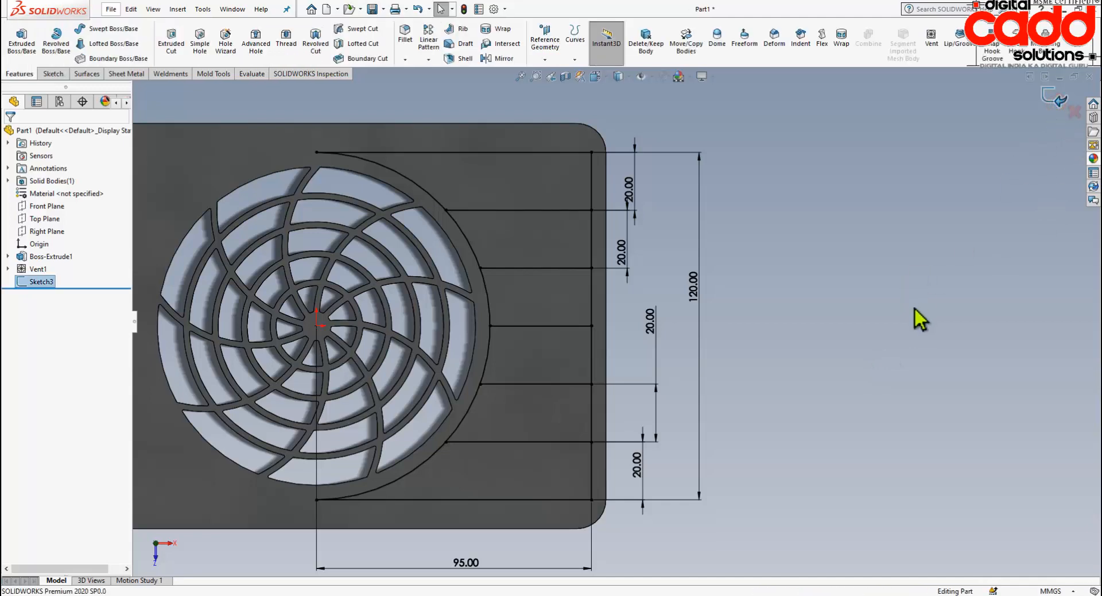
{"action": "scroll", "coordinate": [762, 376], "scroll_direction": "up", "scroll_amount": 2}
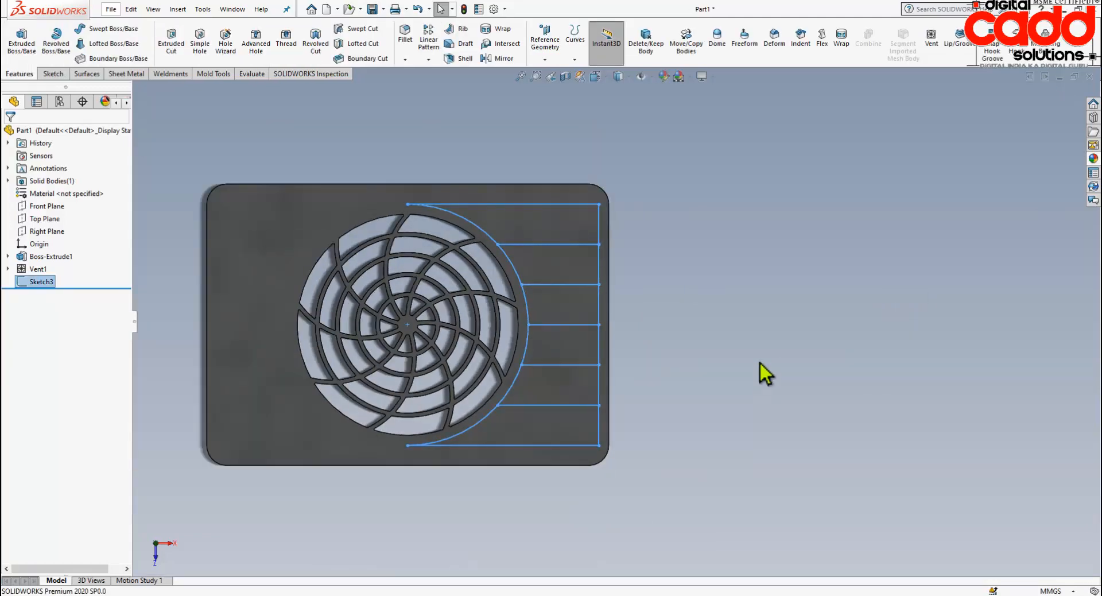
{"action": "left_click", "coordinate": [931, 36]}
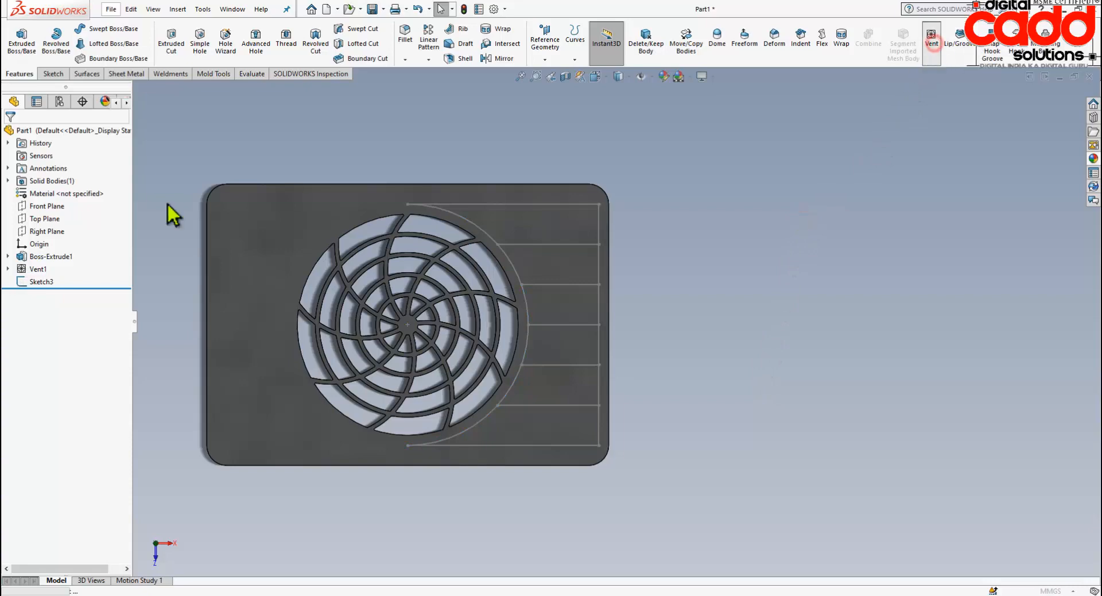
{"action": "left_click", "coordinate": [485, 219]}
{"action": "left_click", "coordinate": [497, 202]}
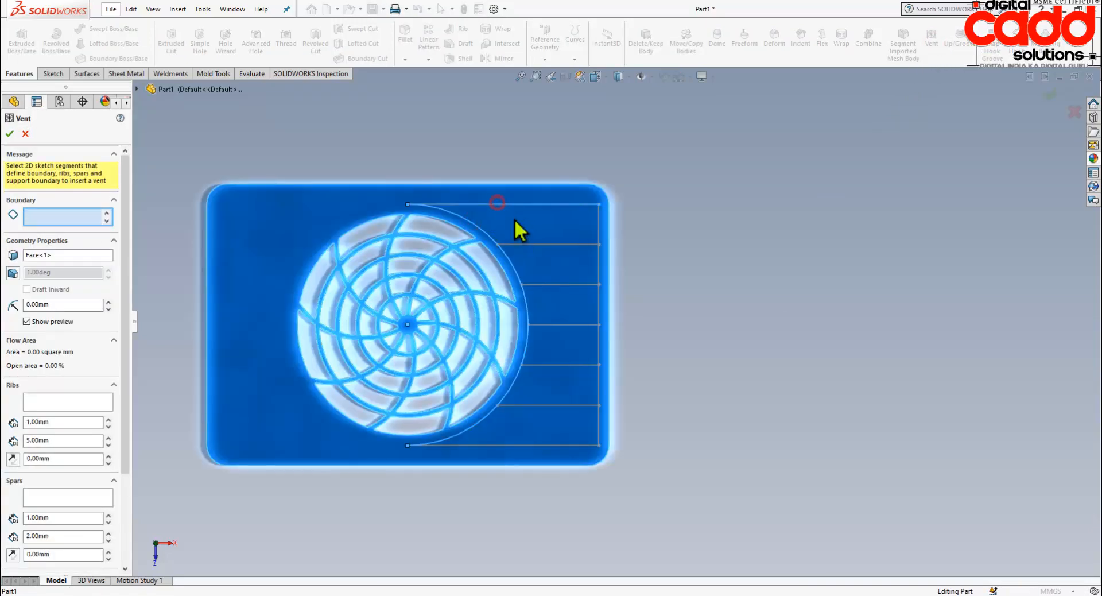
{"action": "left_click", "coordinate": [600, 225]}
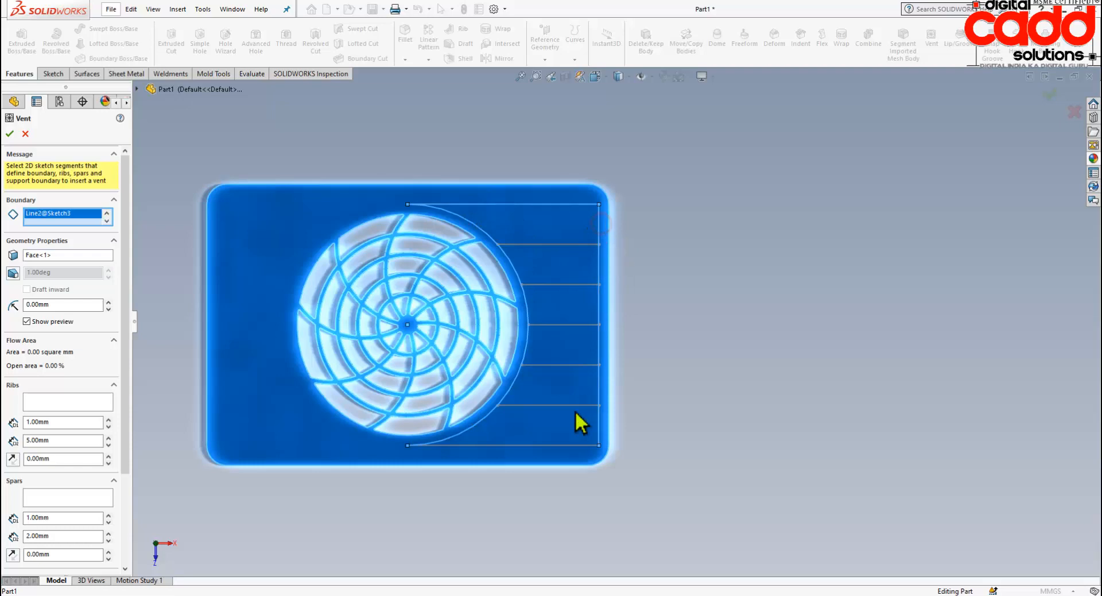
{"action": "left_click", "coordinate": [570, 444]}
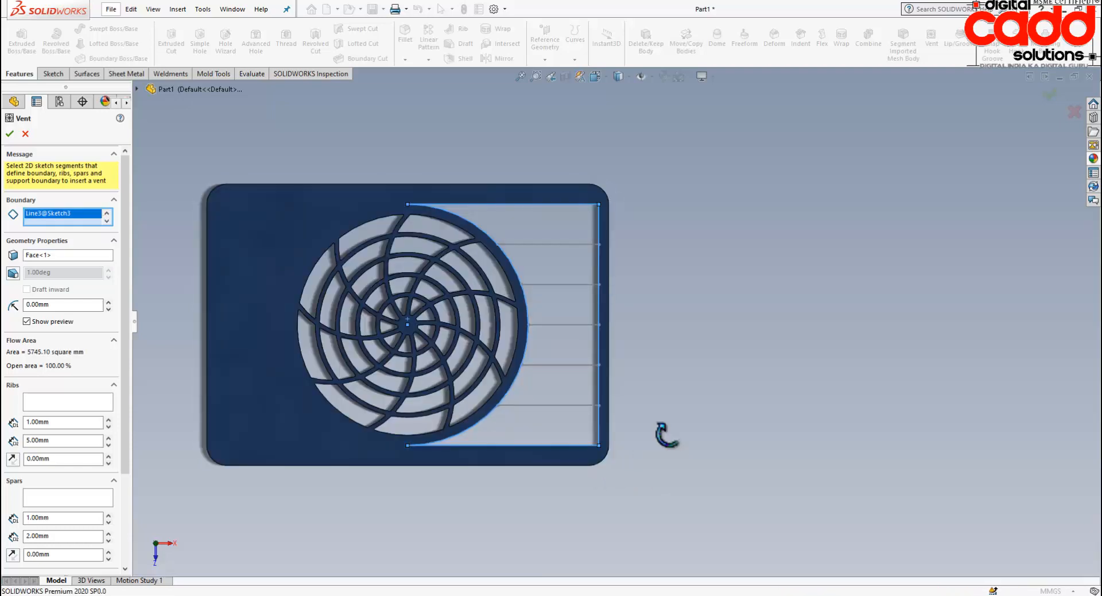
Assign the five parallel inner lines as ribs of the vent
{"action": "middle_click_drag", "start_coordinate": [666, 435], "coordinate": [619, 365]}
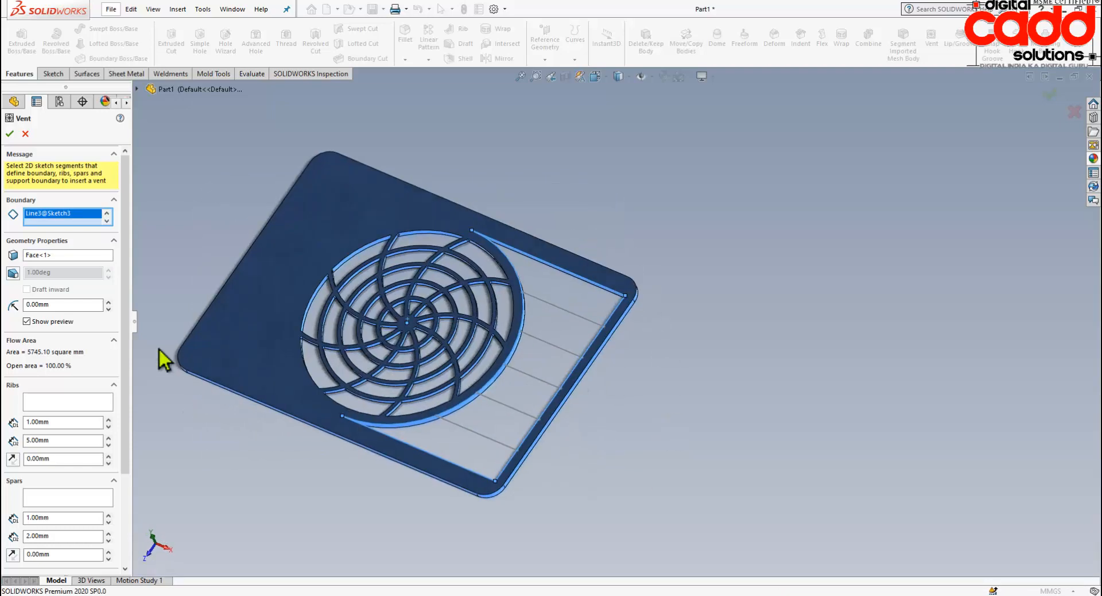
{"action": "left_click", "coordinate": [70, 399]}
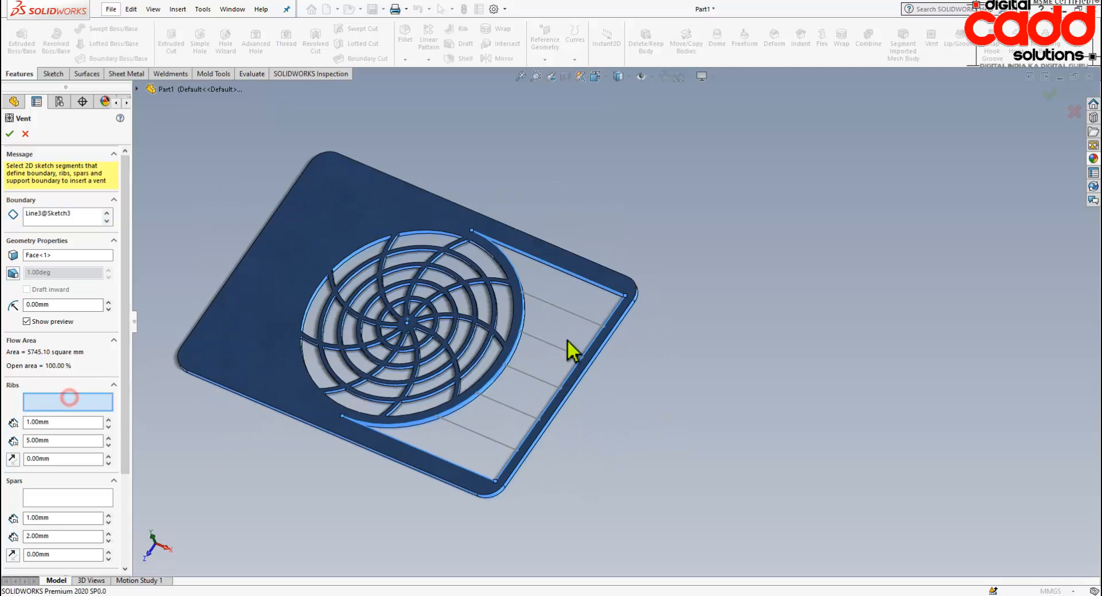
{"action": "left_click", "coordinate": [560, 311]}
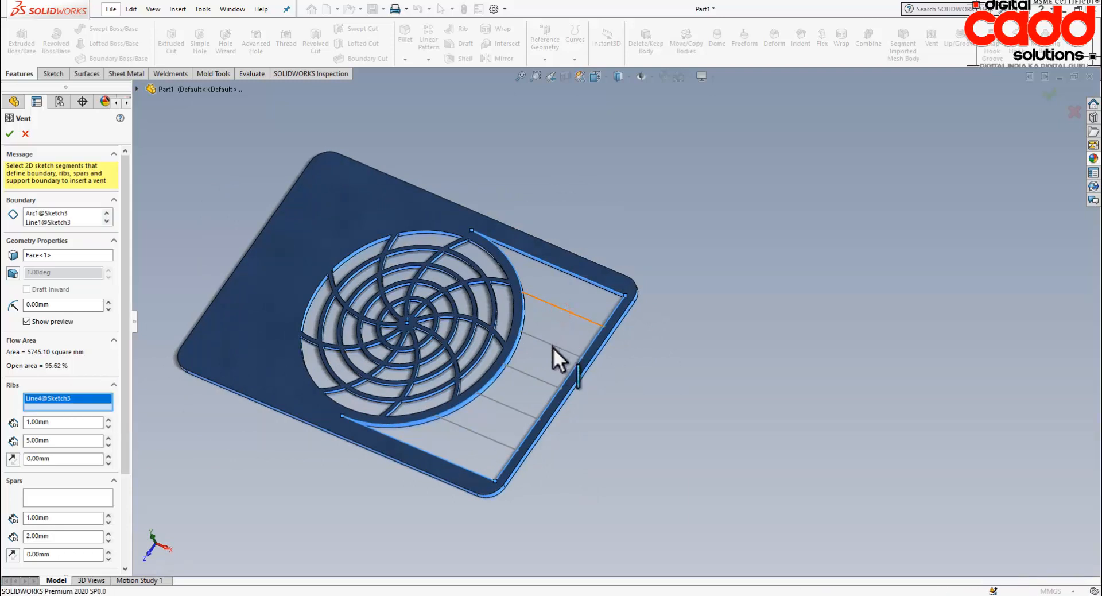
{"action": "left_click", "coordinate": [552, 346]}
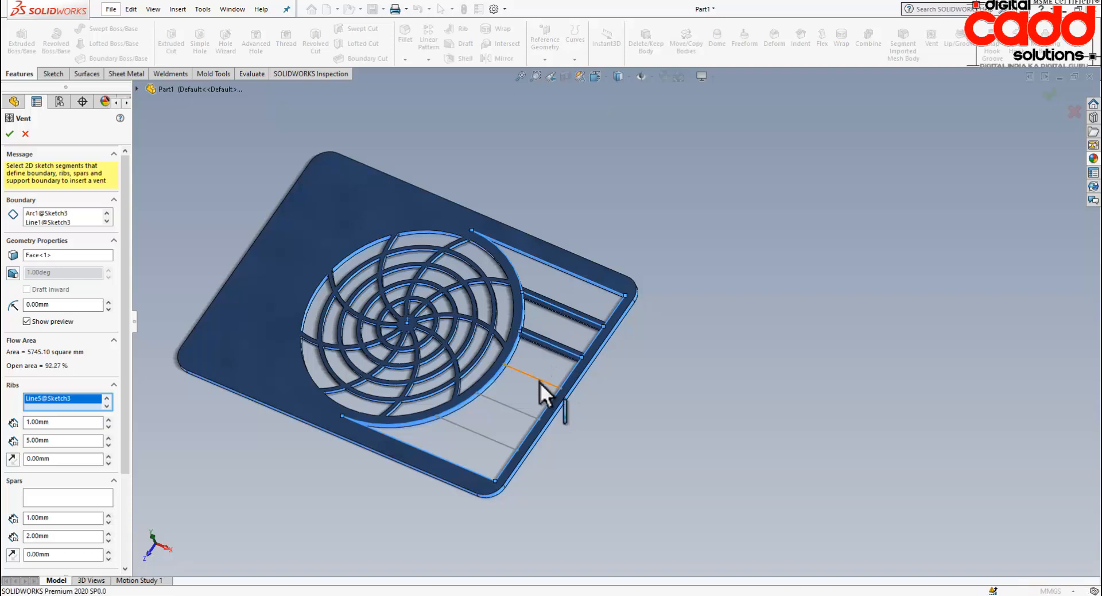
{"action": "left_click", "coordinate": [539, 381]}
{"action": "left_click", "coordinate": [518, 412]}
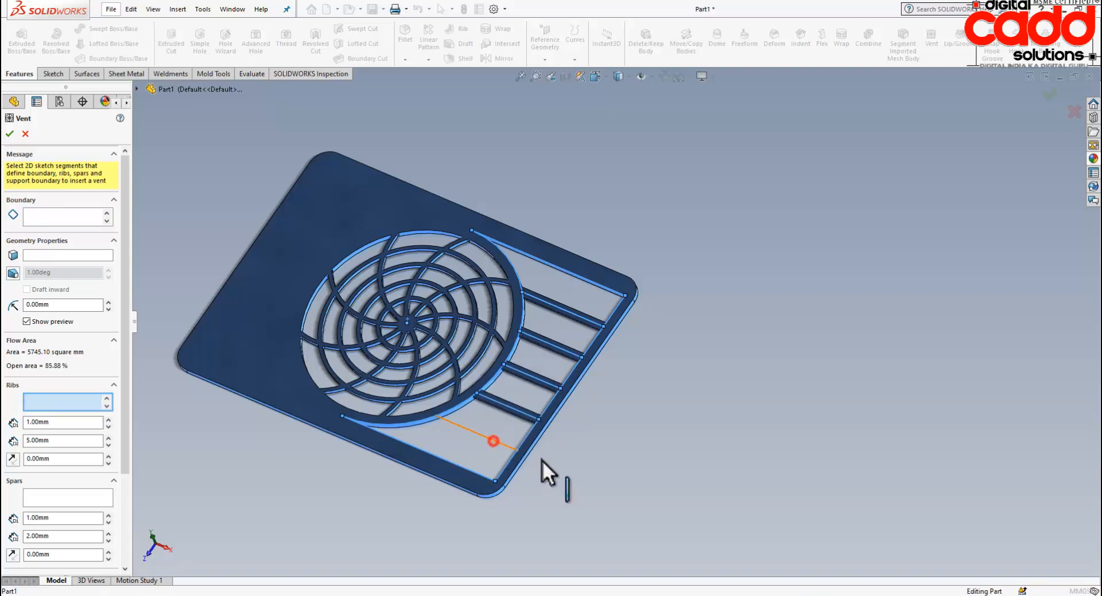
{"action": "left_click", "coordinate": [495, 442]}
{"action": "scroll", "coordinate": [402, 479], "scroll_direction": "down", "scroll_amount": 2}
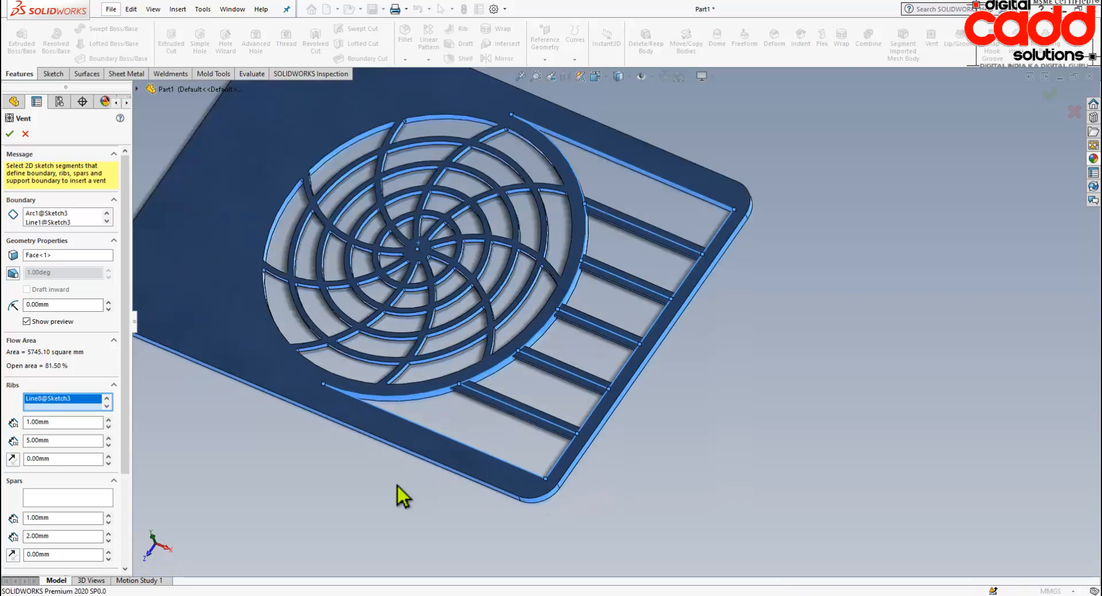
Set the vent's fillet radius to 3 mm and create the vent
{"action": "mouse_move", "coordinate": [548, 496]}
{"action": "middle_mouse_down"}
{"action": "mouse_move", "coordinate": [551, 435]}
{"action": "mouse_move", "coordinate": [546, 463]}
{"action": "mouse_move", "coordinate": [551, 453]}
{"action": "middle_mouse_up"}
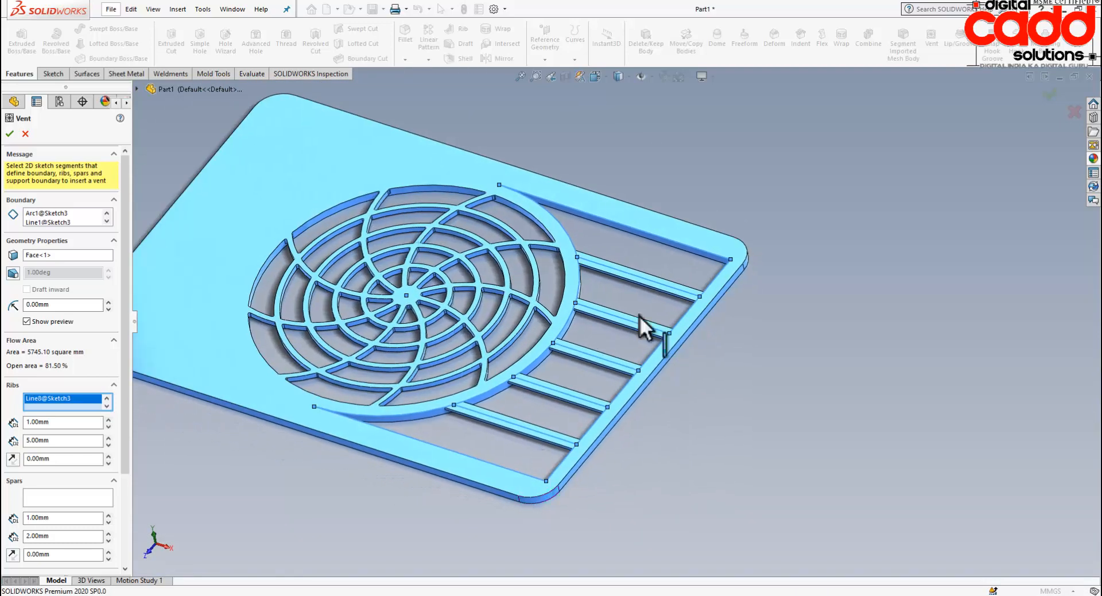
{"action": "left_click", "coordinate": [67, 305]}
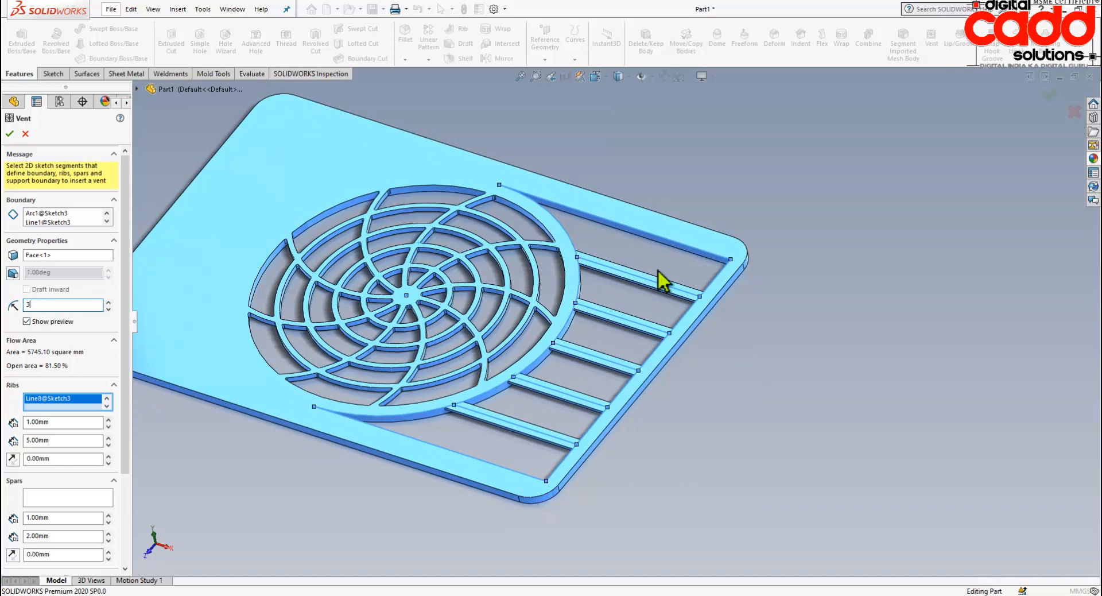
{"action": "key", "text": "Return"}
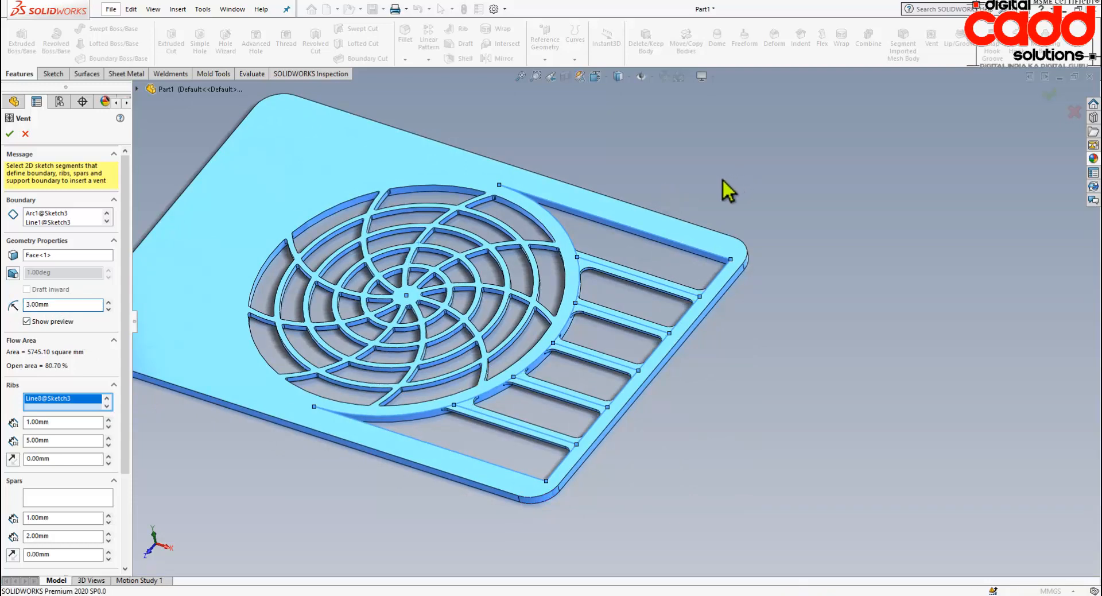
{"action": "mouse_move", "coordinate": [419, 455]}
{"action": "middle_mouse_down"}
{"action": "mouse_move", "coordinate": [386, 482]}
{"action": "mouse_move", "coordinate": [389, 505]}
{"action": "mouse_move", "coordinate": [416, 483]}
{"action": "mouse_move", "coordinate": [425, 489]}
{"action": "middle_mouse_up"}
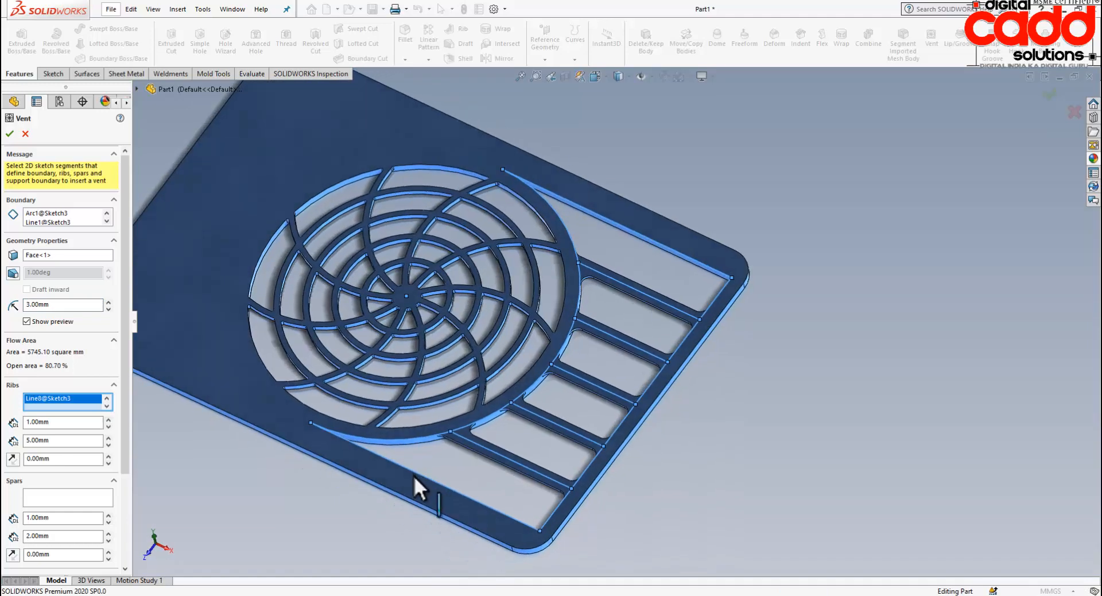
{"action": "left_click", "coordinate": [10, 134]}
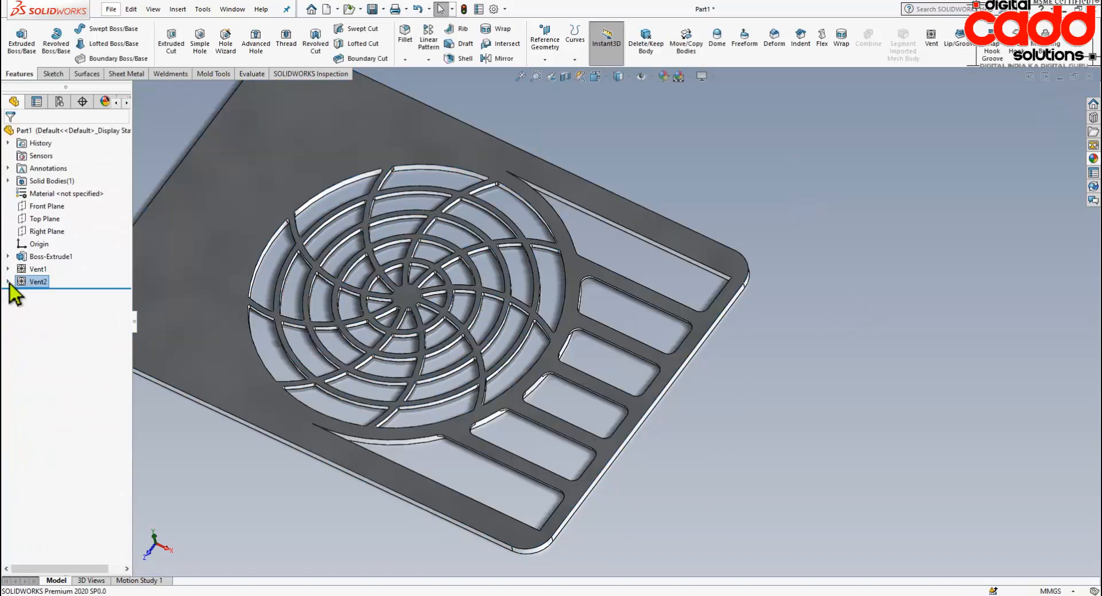
Open the second vent's sketch for editing and view it normal to the sketch plane
{"action": "left_click", "coordinate": [7, 281]}
{"action": "left_click", "coordinate": [51, 294]}
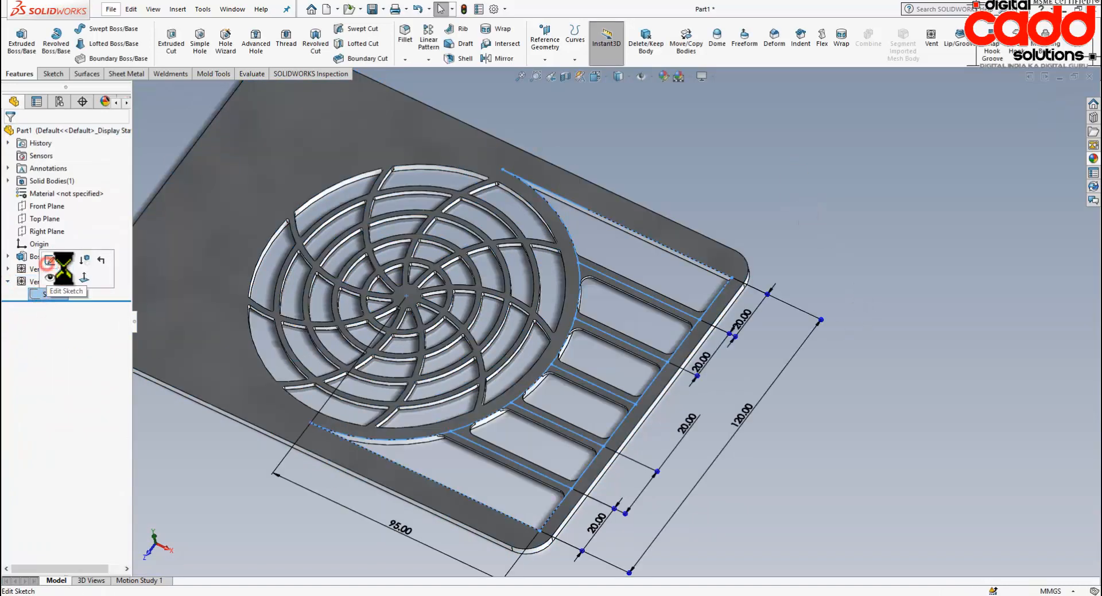
{"action": "left_click", "coordinate": [47, 261]}
{"action": "key", "text": "space"}
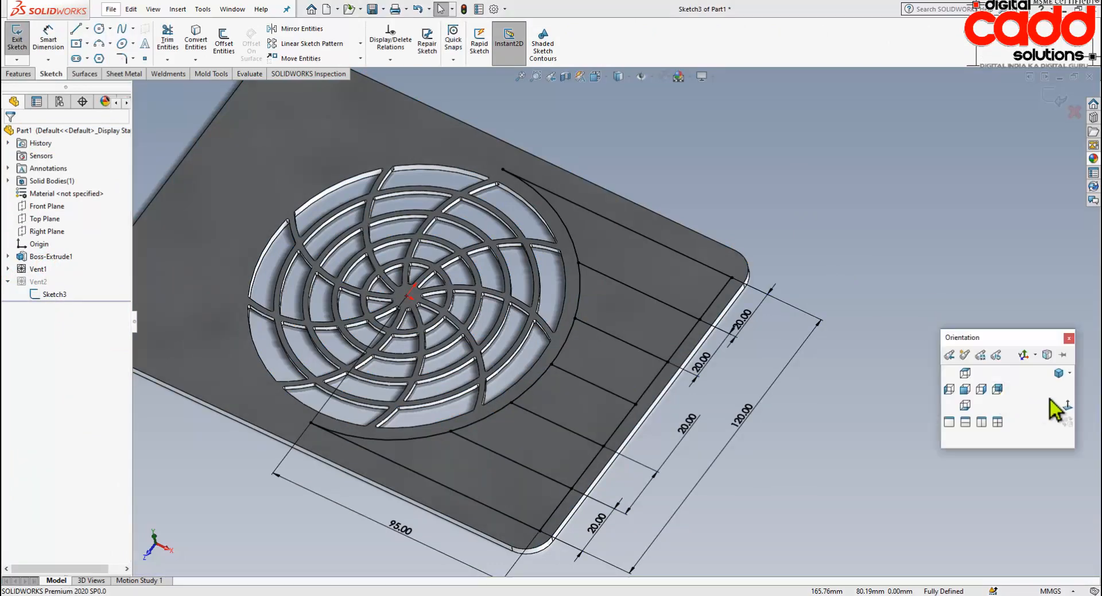
{"action": "left_click", "coordinate": [1061, 405]}
{"action": "scroll", "coordinate": [679, 246], "scroll_direction": "down", "scroll_amount": 3}
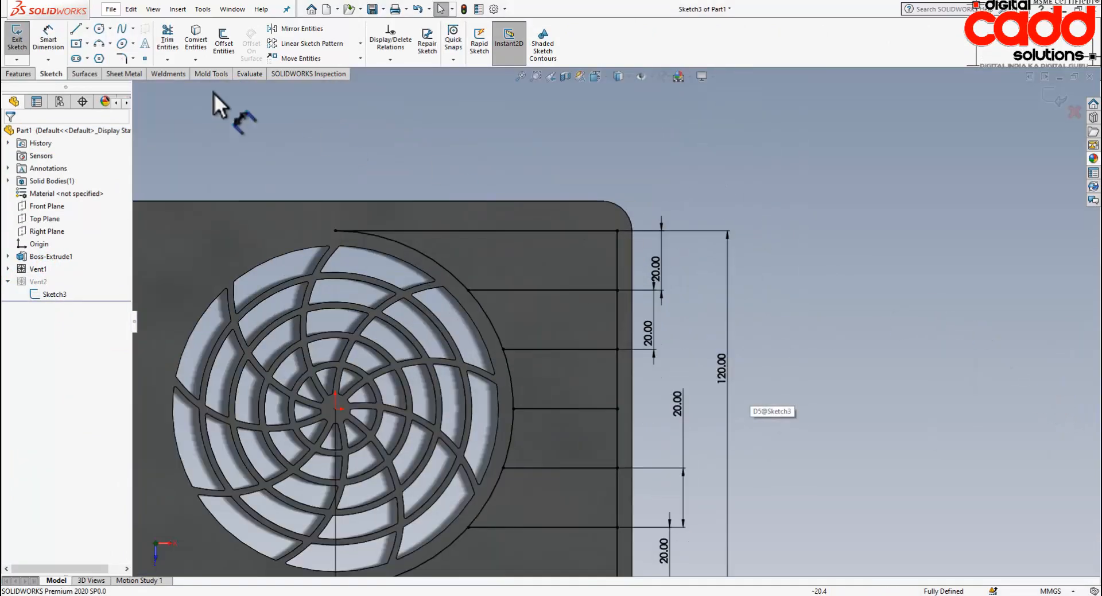
Select both end corners of the profile's top line for a Sketch Fillet with a 5 mm radius
{"action": "left_click", "coordinate": [121, 58]}
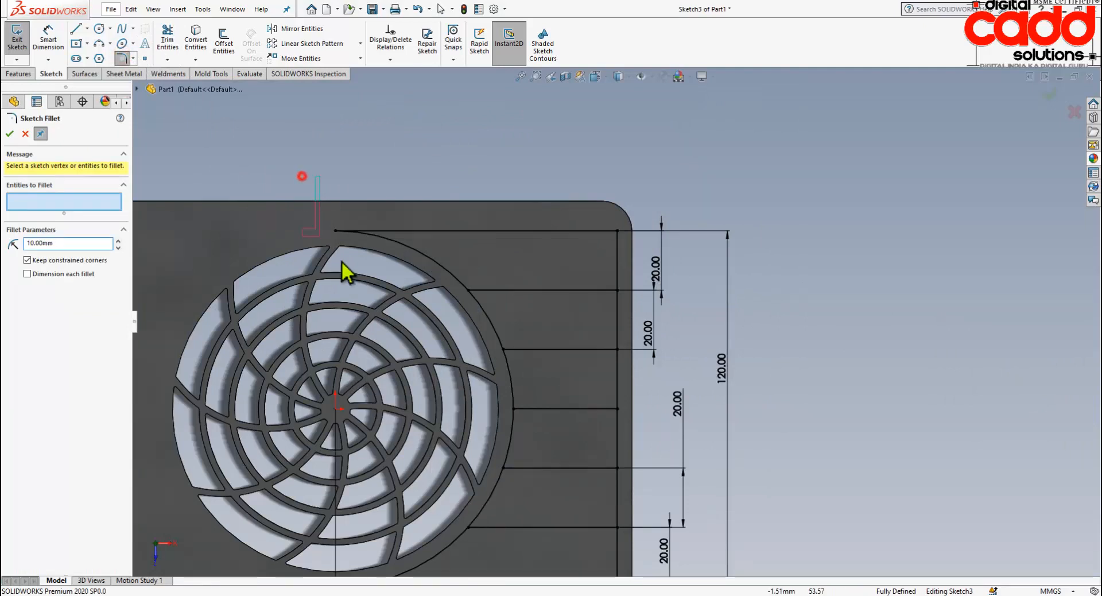
{"action": "left_click", "coordinate": [367, 271]}
{"action": "left_click", "coordinate": [569, 314]}
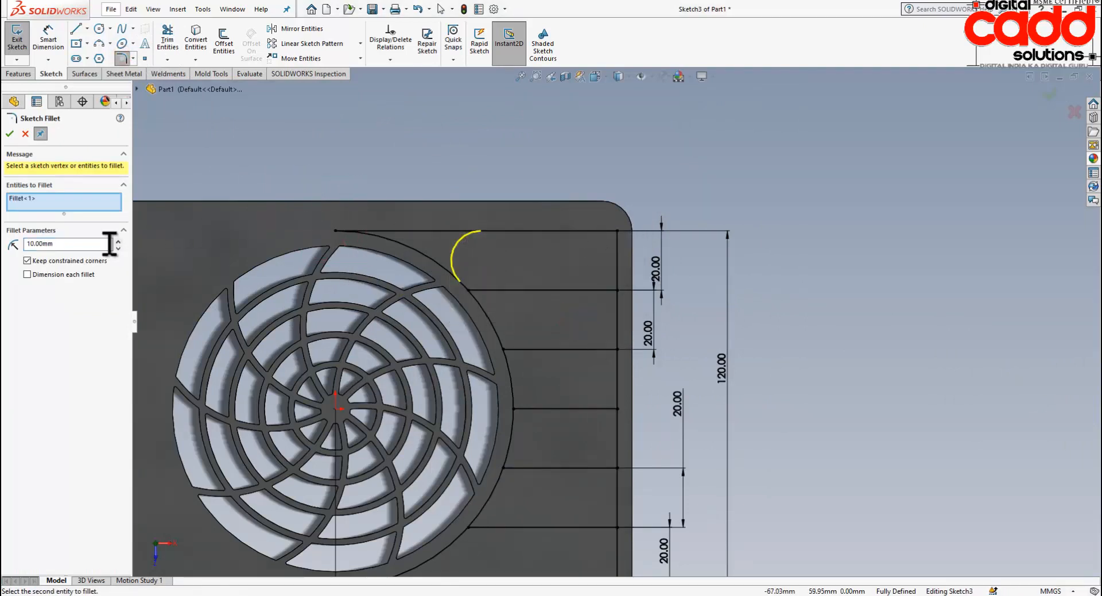
{"action": "left_click", "coordinate": [91, 243]}
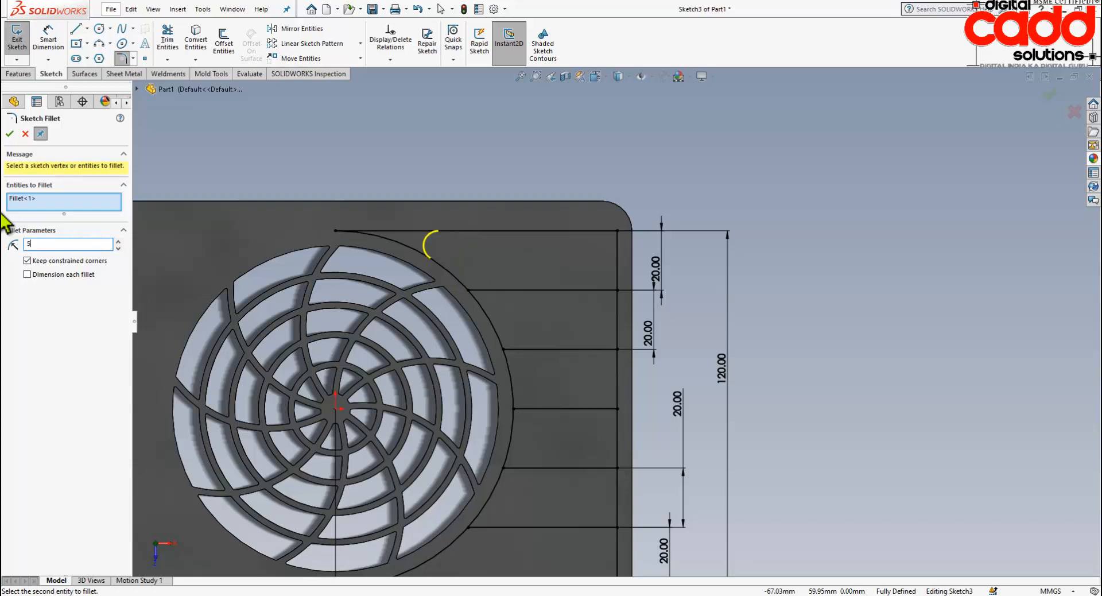
{"action": "left_click", "coordinate": [617, 247]}
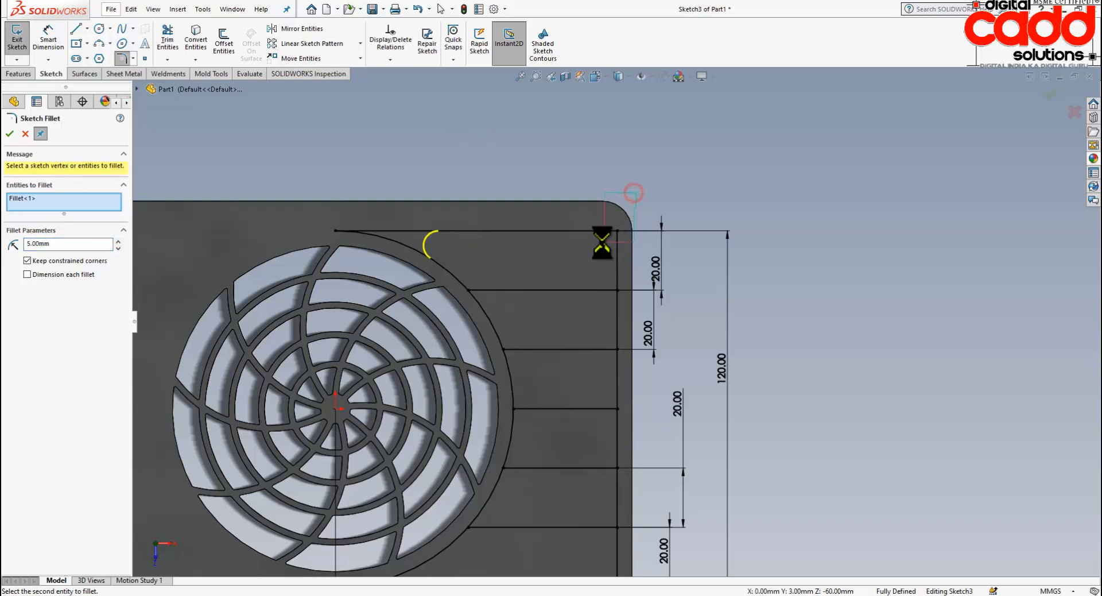
{"action": "left_click", "coordinate": [581, 313]}
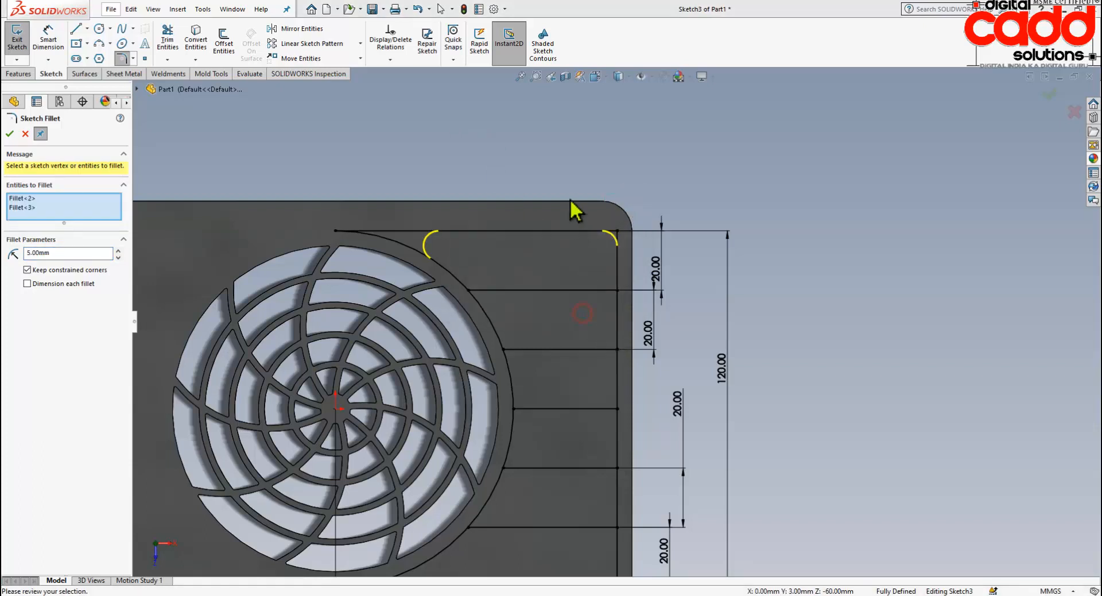
Add both end corners of the profile's bottom line to the Sketch Fillet and apply the fillets, accepting the relation deletions
{"action": "scroll", "coordinate": [577, 457], "scroll_direction": "up", "scroll_amount": 3}
{"action": "scroll", "coordinate": [516, 528], "scroll_direction": "down", "scroll_amount": 3}
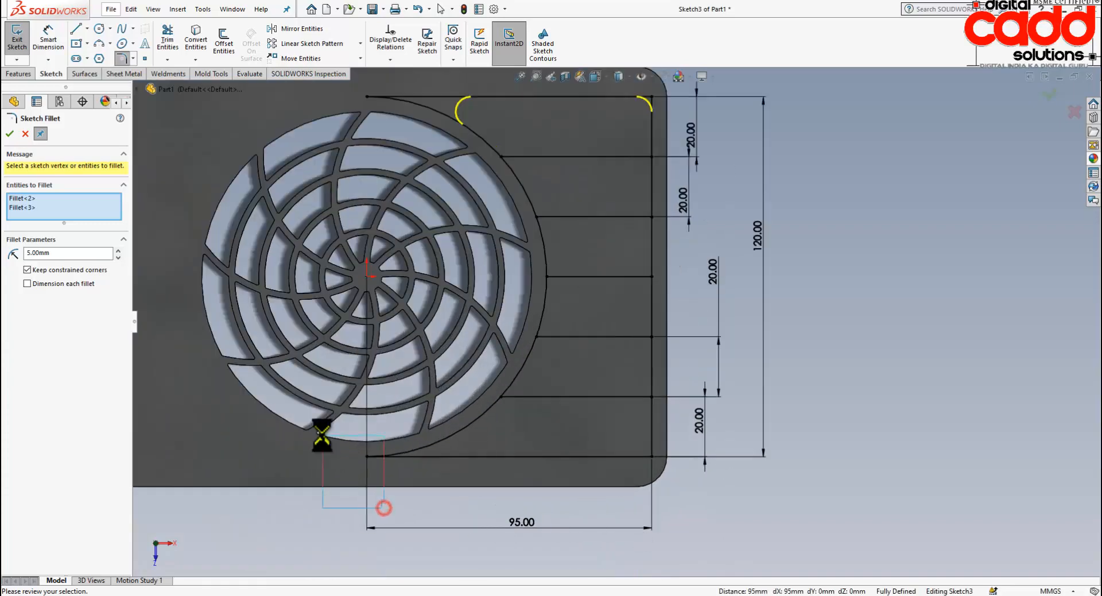
{"action": "left_click_drag", "start_coordinate": [384, 508], "coordinate": [357, 475]}
{"action": "left_click", "coordinate": [573, 313]}
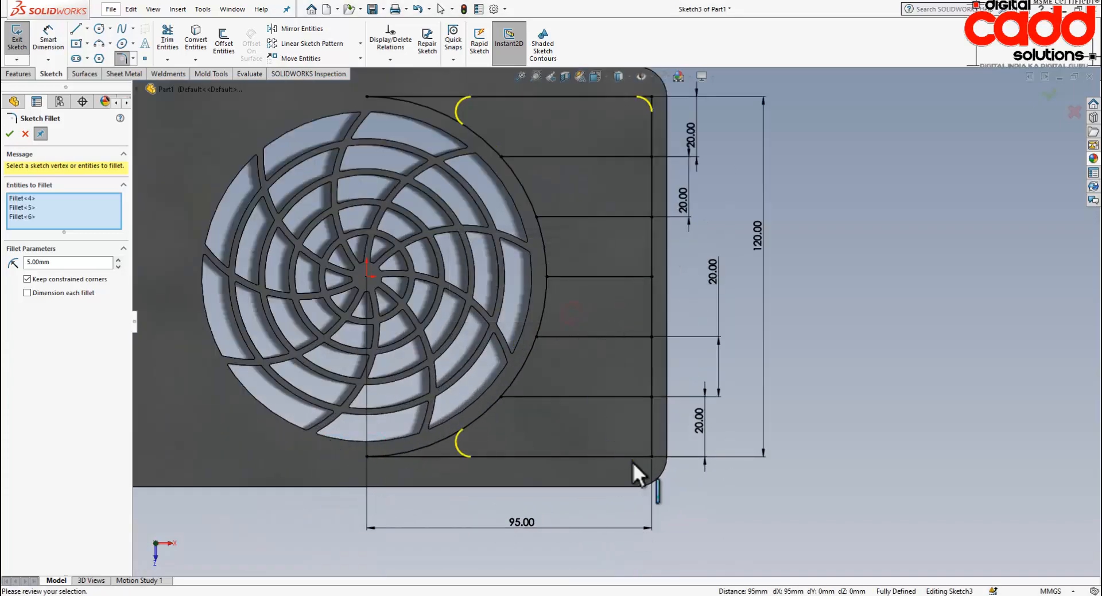
{"action": "left_click_drag", "start_coordinate": [673, 489], "coordinate": [634, 440]}
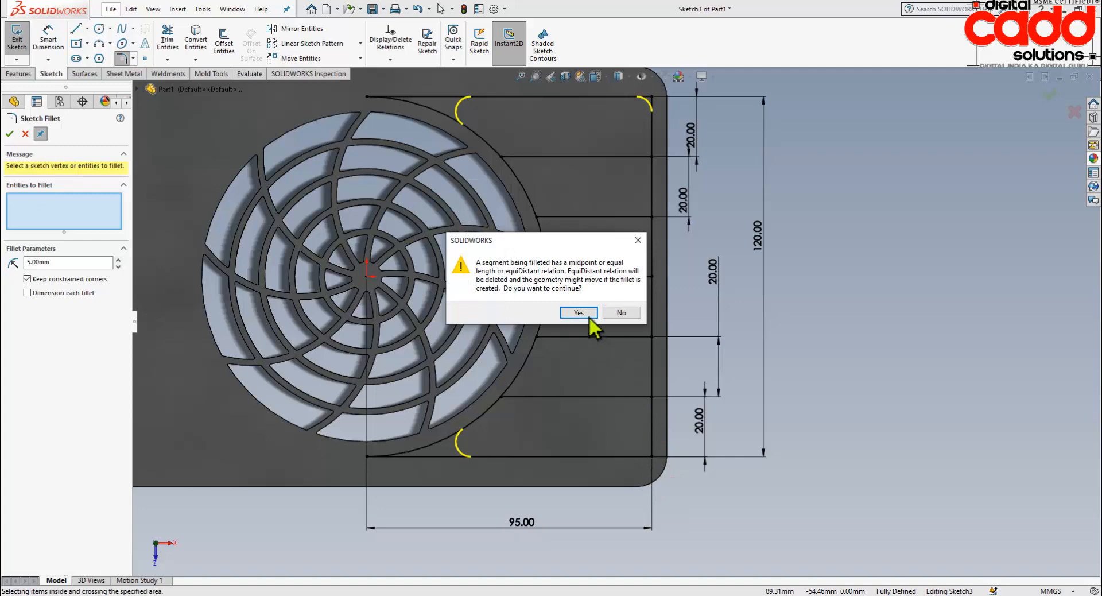
{"action": "left_click", "coordinate": [589, 316]}
{"action": "left_click", "coordinate": [10, 133]}
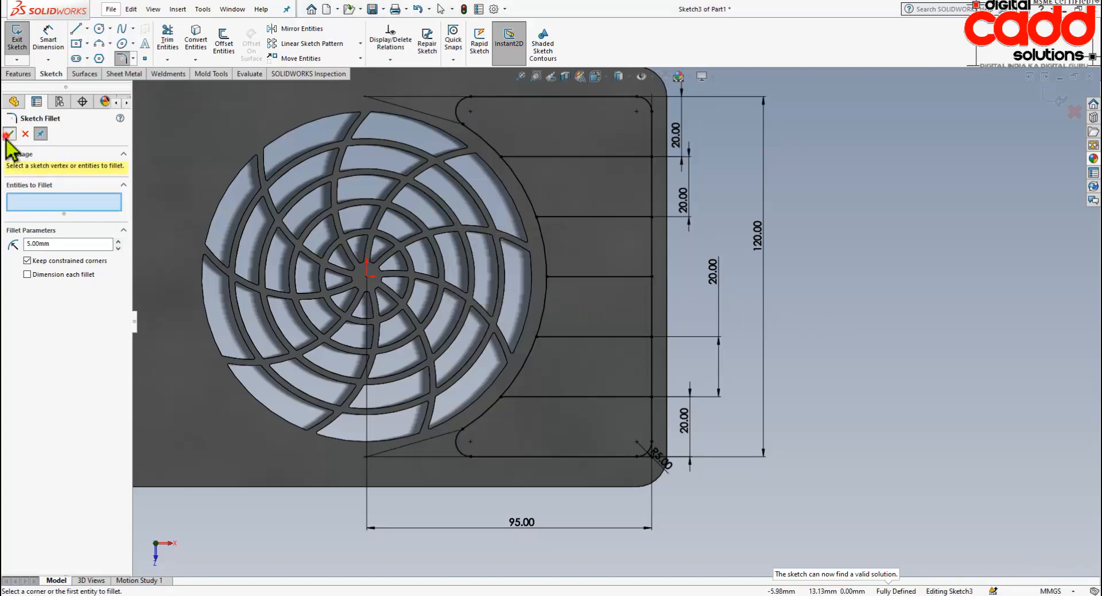
Finish the Sketch Fillet and exit the second vent's sketch
{"action": "left_click", "coordinate": [9, 136]}
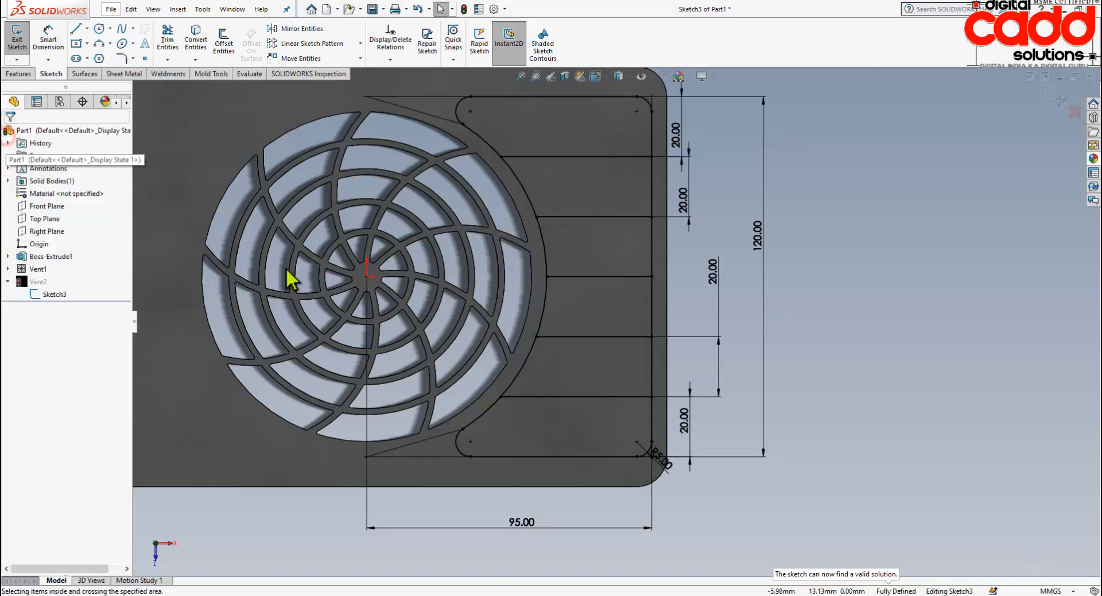
{"action": "double_click", "coordinate": [856, 231]}
{"action": "scroll", "coordinate": [756, 370], "scroll_direction": "up", "scroll_amount": 3}
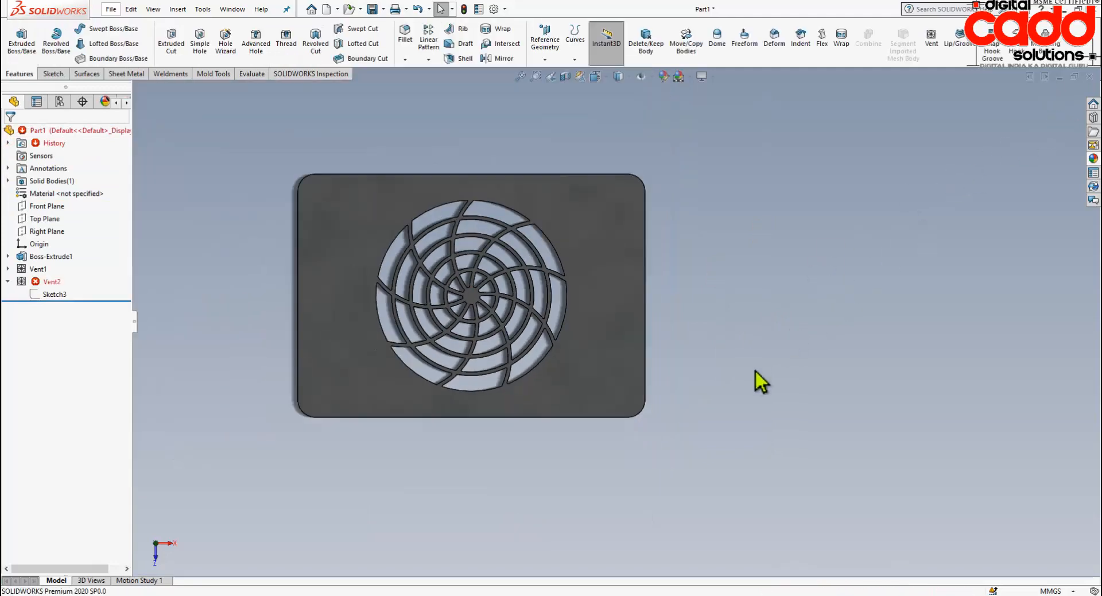
{"action": "middle_click_drag", "start_coordinate": [586, 326], "coordinate": [271, 284]}
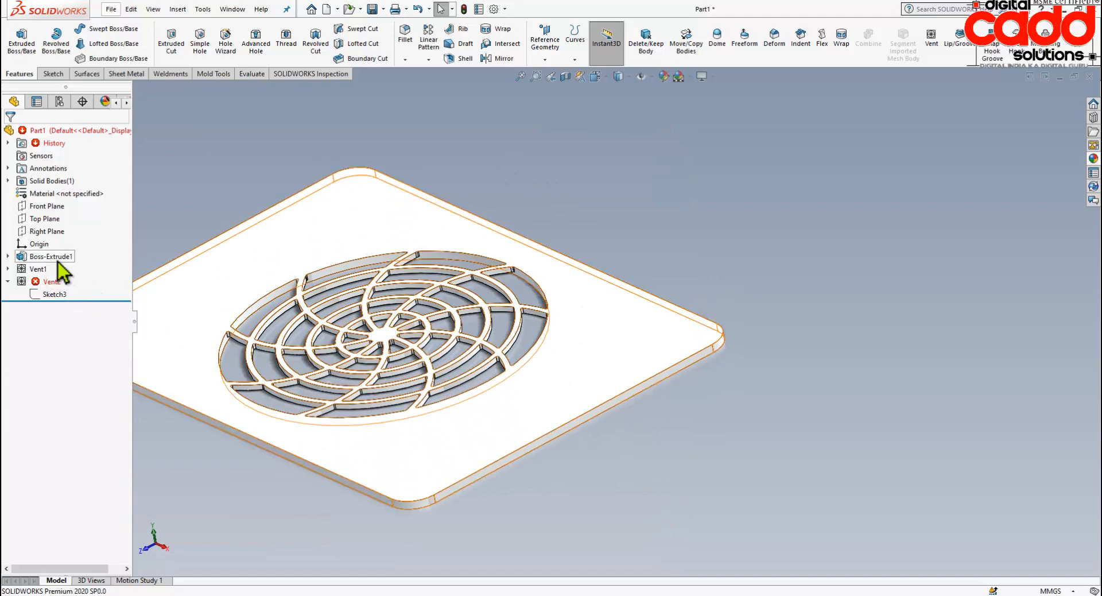
Edit the second vent and add the two fillet arcs at the ends of the profile's top line to its boundary
{"action": "left_click", "coordinate": [49, 282]}
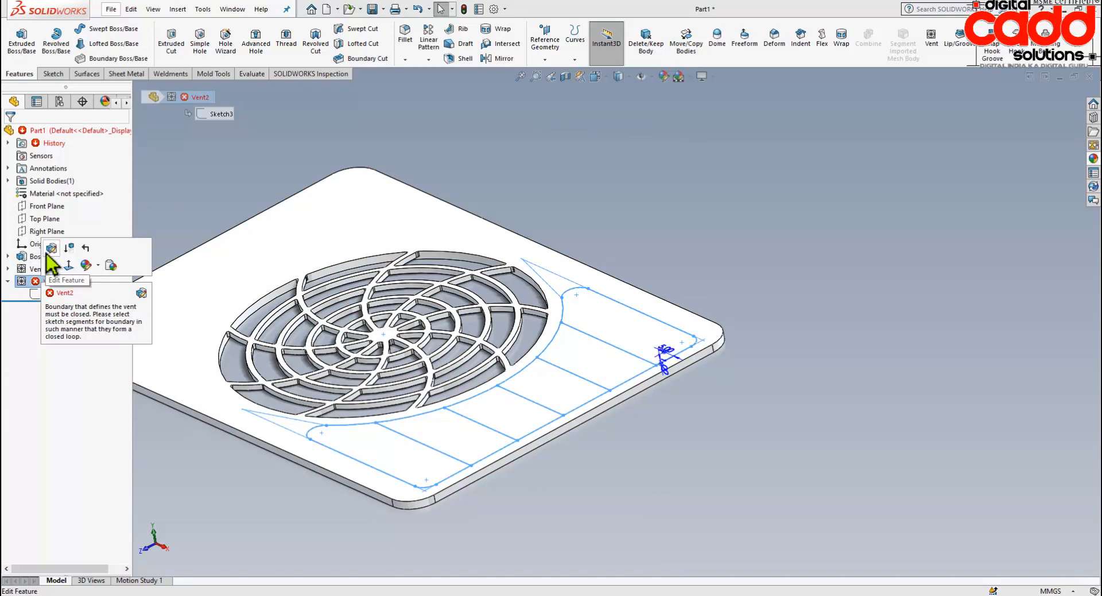
{"action": "left_click", "coordinate": [50, 250]}
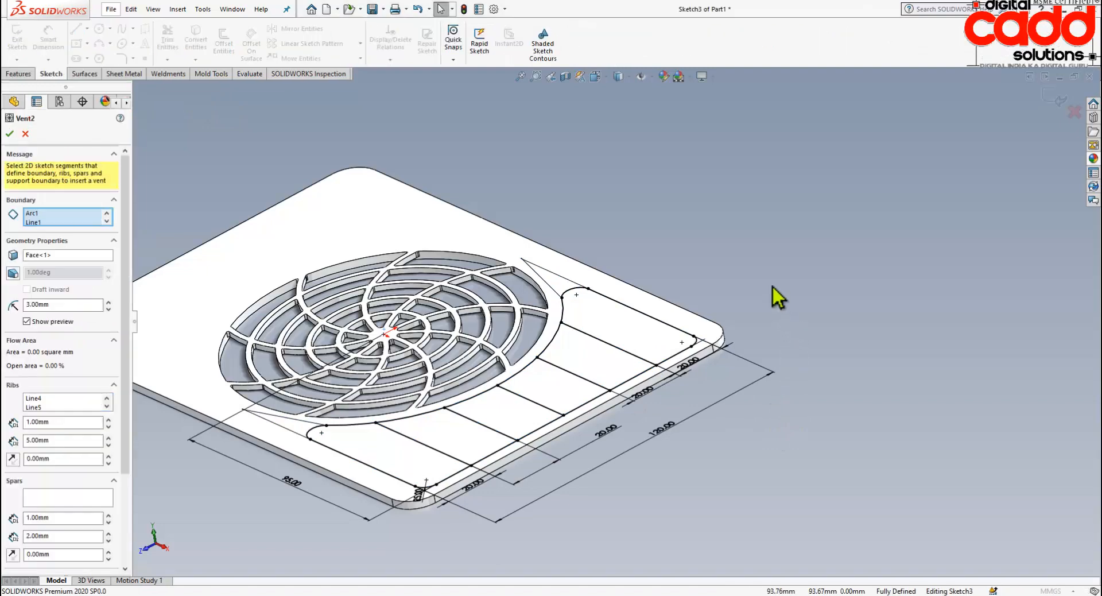
{"action": "middle_click_drag", "start_coordinate": [770, 255], "coordinate": [773, 298]}
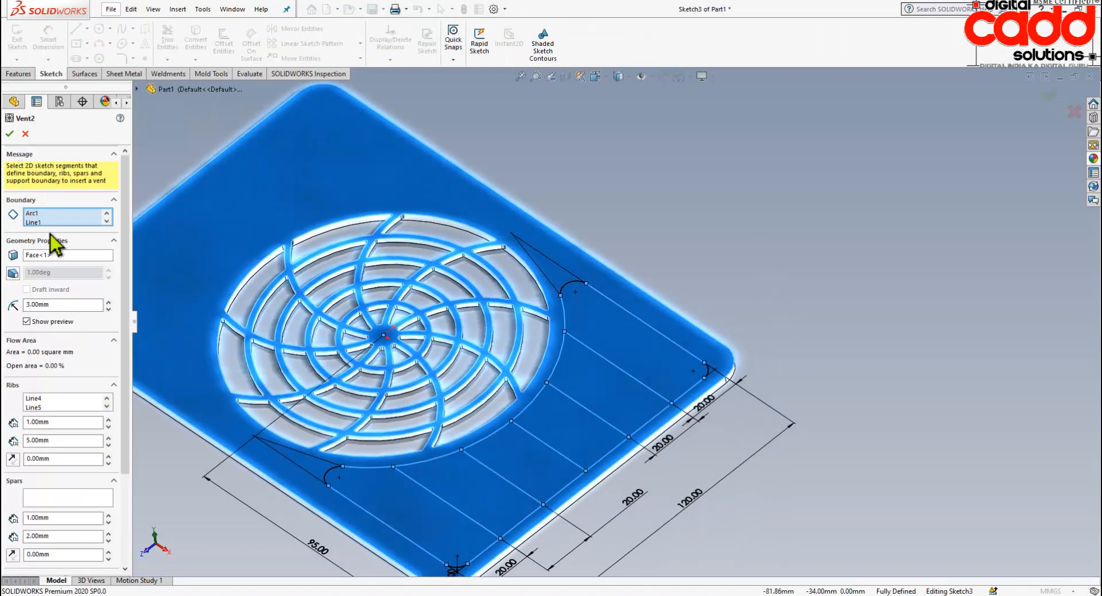
{"action": "left_click", "coordinate": [66, 214]}
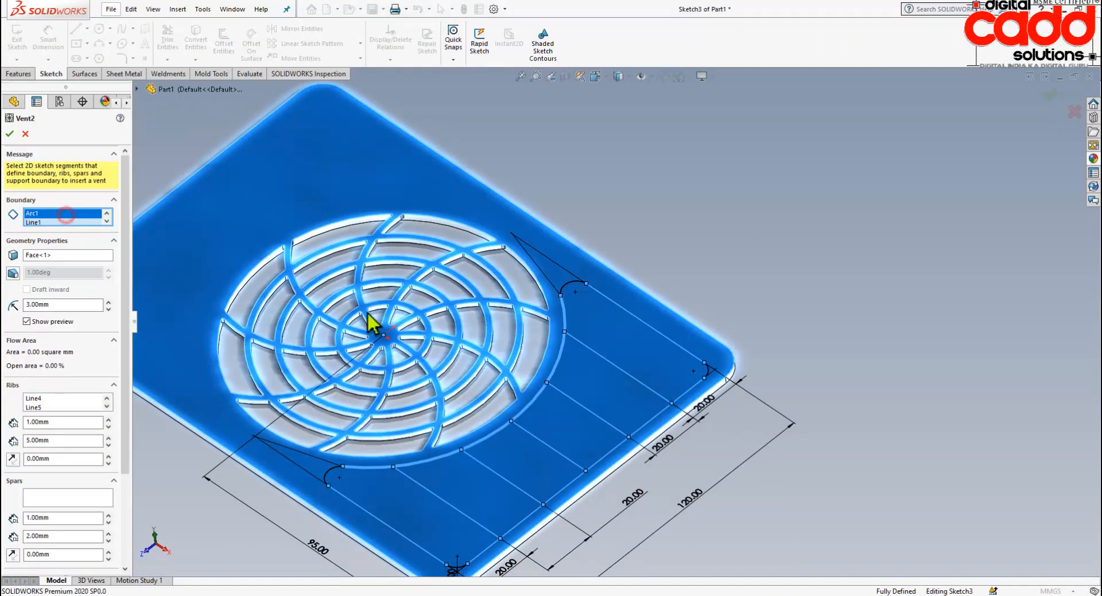
{"action": "left_click", "coordinate": [570, 285]}
{"action": "scroll", "coordinate": [684, 414], "scroll_direction": "down", "scroll_amount": 5}
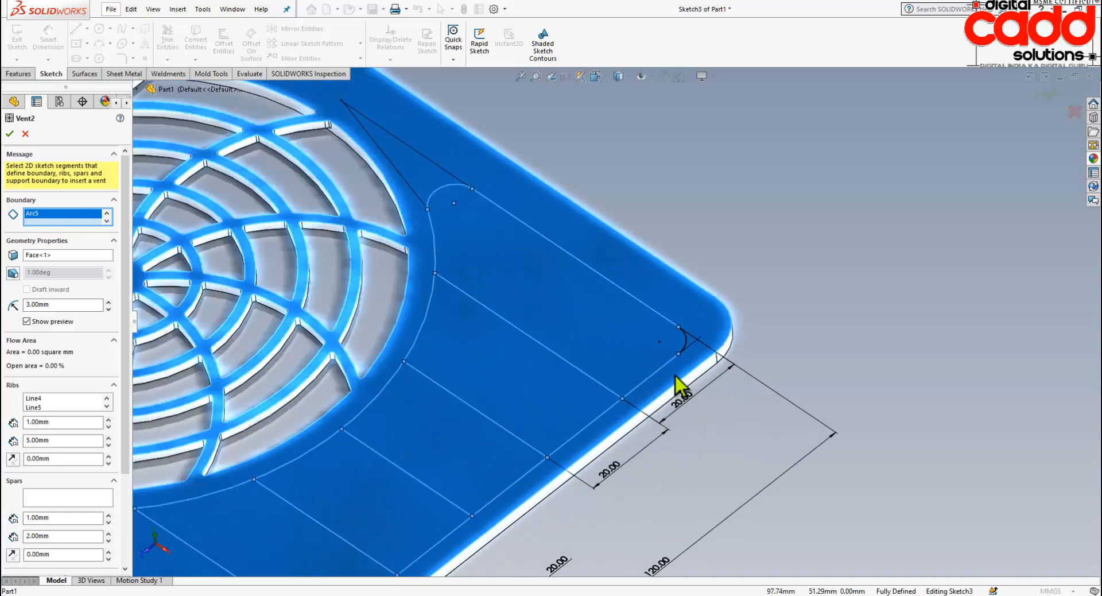
{"action": "left_click", "coordinate": [681, 326]}
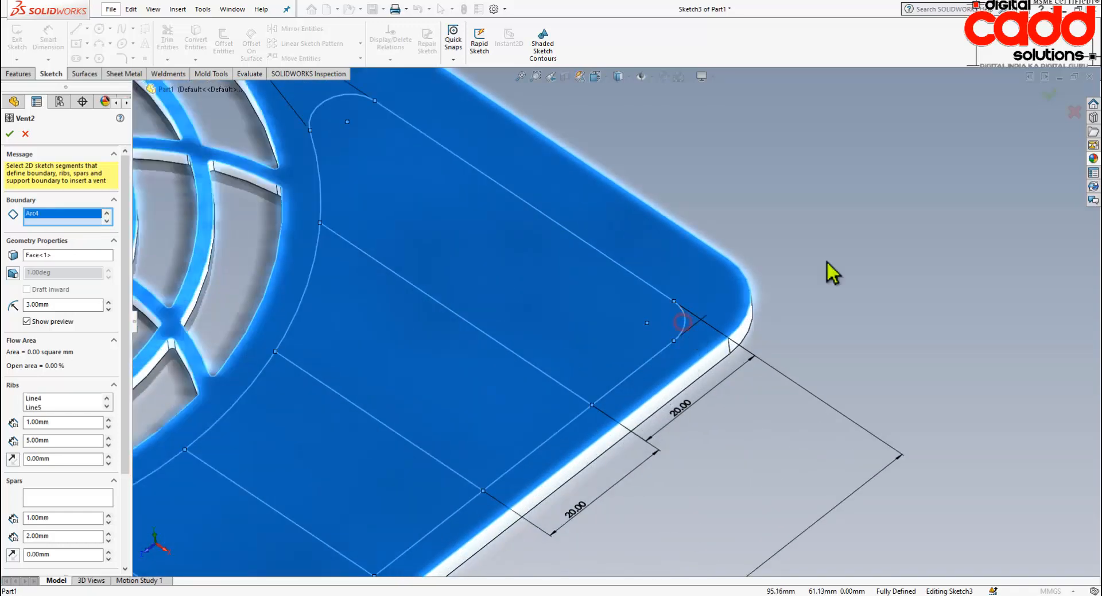
Add the two fillet arcs at the ends of the profile's bottom line to the boundary and apply the vent changes
{"action": "scroll", "coordinate": [861, 248], "scroll_direction": "up", "scroll_amount": 5}
{"action": "scroll", "coordinate": [259, 459], "scroll_direction": "down", "scroll_amount": 3}
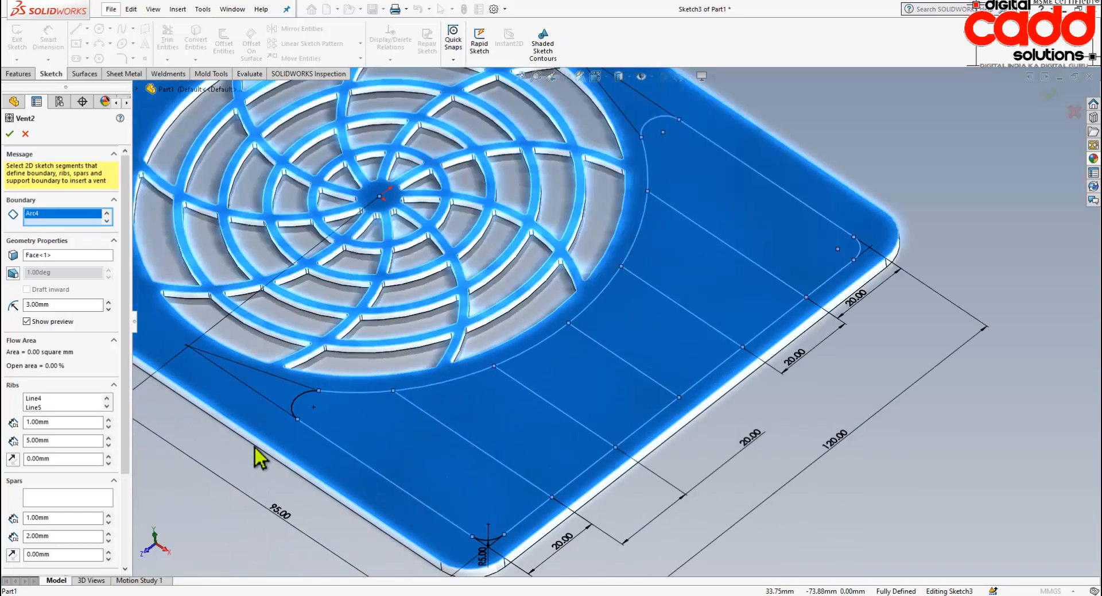
{"action": "left_click", "coordinate": [296, 403]}
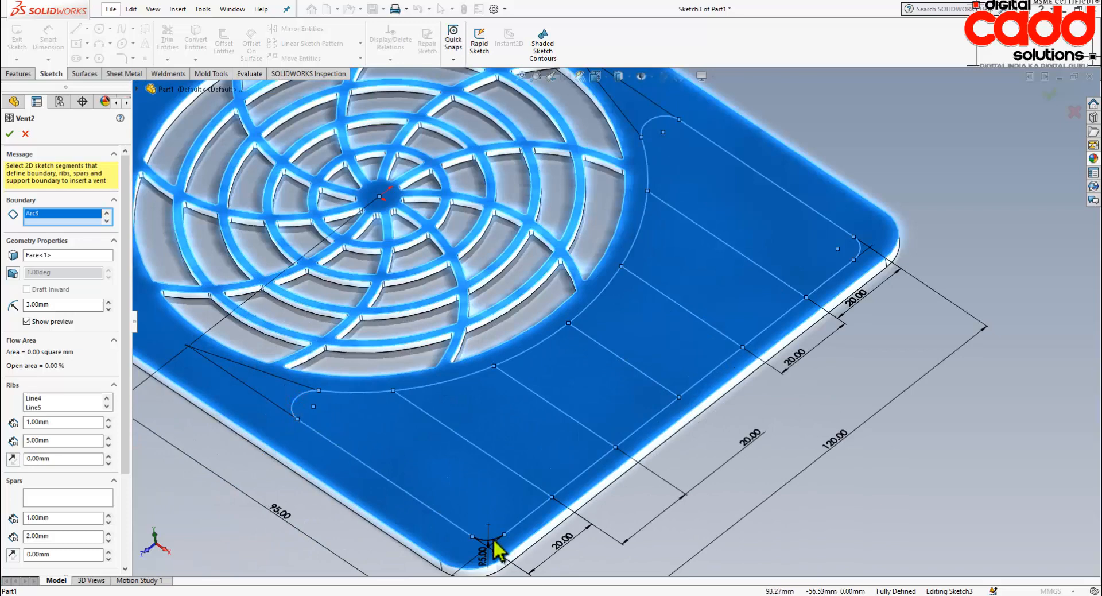
{"action": "left_click", "coordinate": [495, 544]}
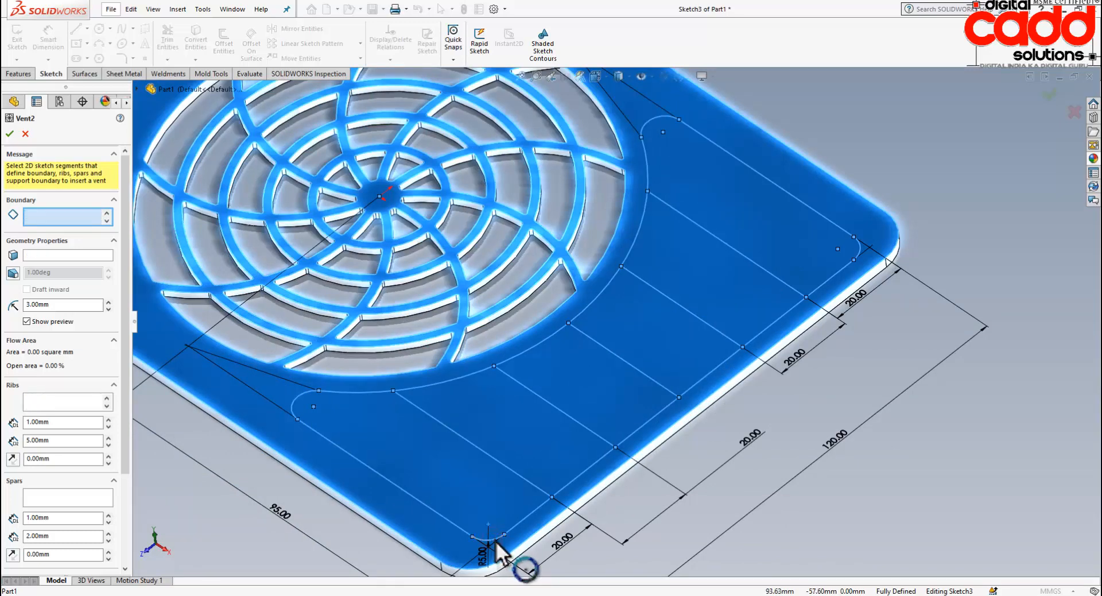
{"action": "scroll", "coordinate": [631, 468], "scroll_direction": "up", "scroll_amount": 3}
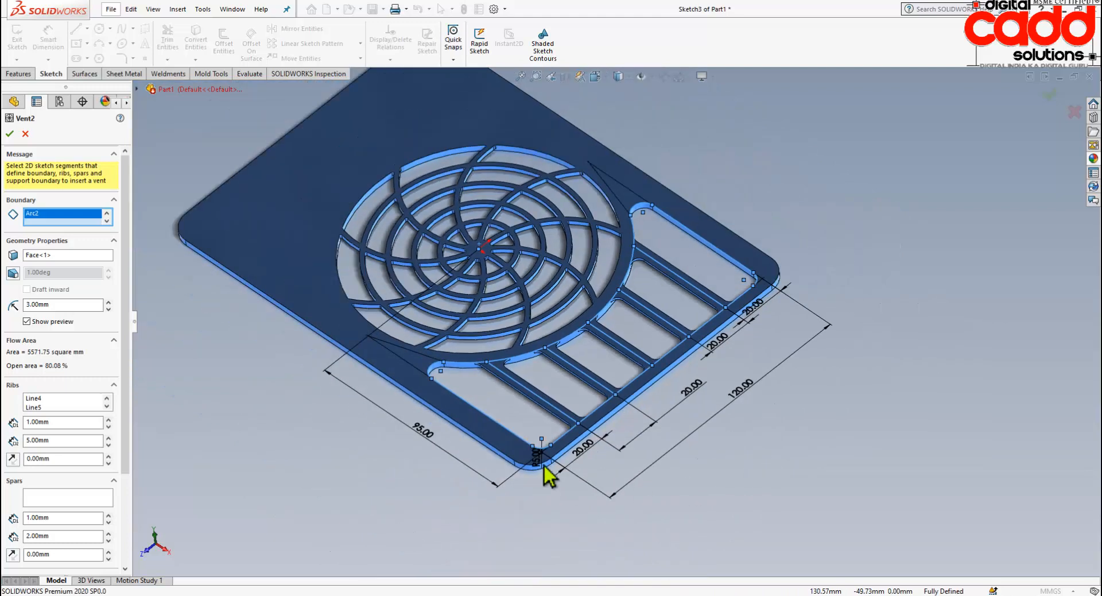
{"action": "scroll", "coordinate": [574, 402], "scroll_direction": "down", "scroll_amount": 3}
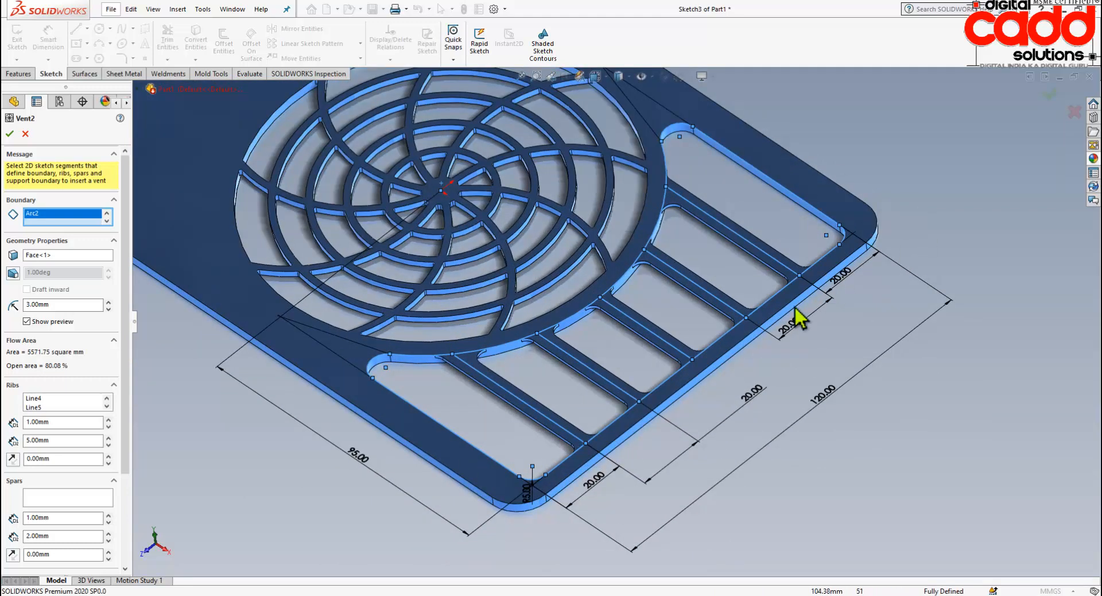
{"action": "left_click", "coordinate": [10, 137]}
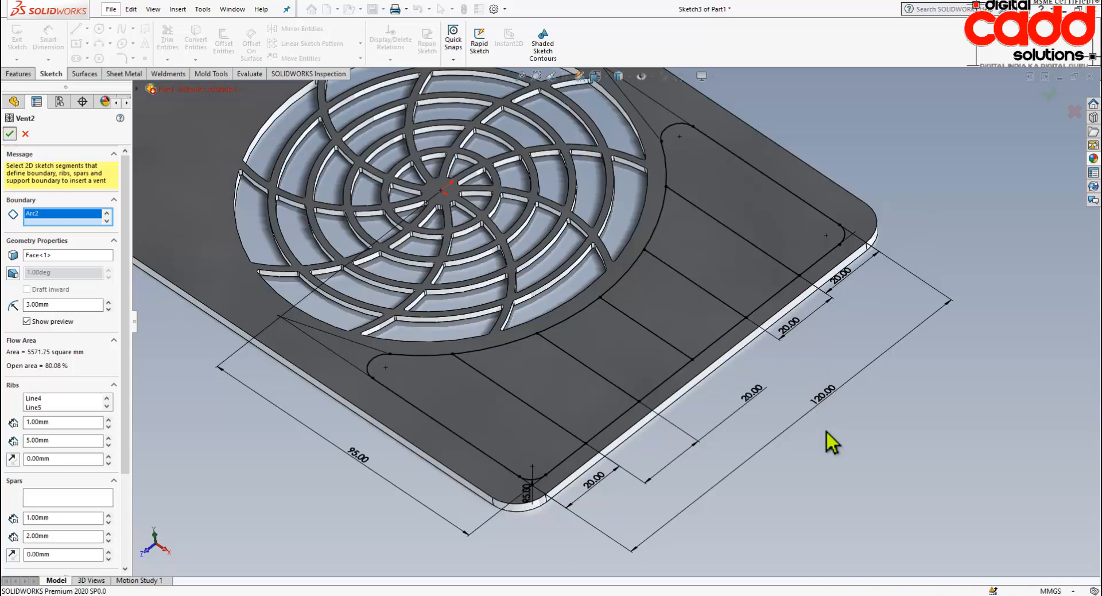
{"action": "middle_click_drag", "start_coordinate": [615, 290], "coordinate": [649, 425]}
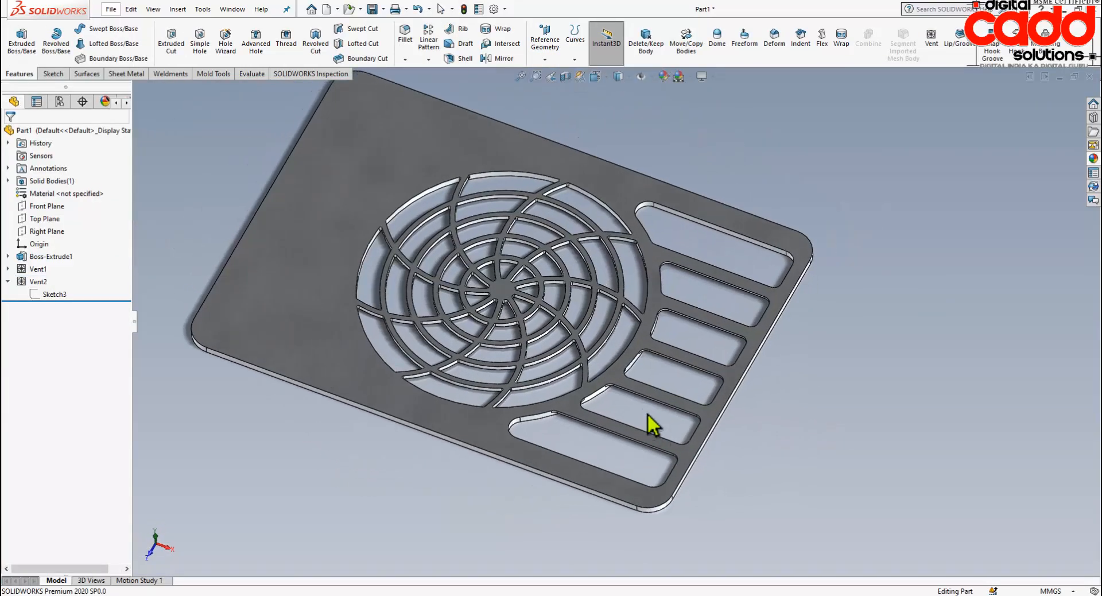
{"action": "left_click", "coordinate": [8, 282]}
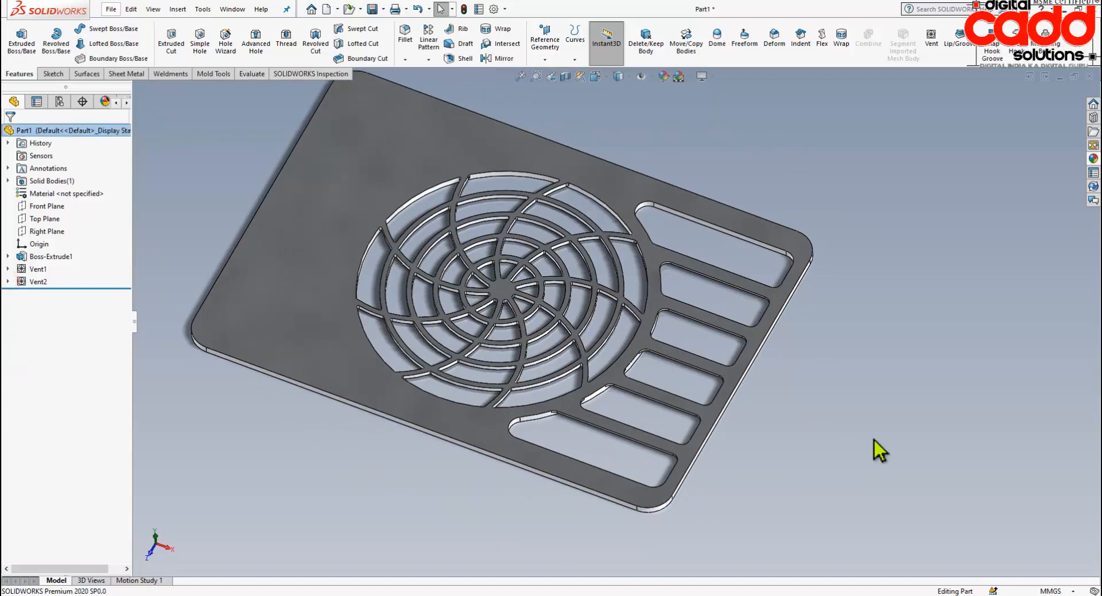
Mirror the second vent about the Right Plane to the opposite side of the circular vent
{"action": "scroll", "coordinate": [603, 338], "scroll_direction": "up", "scroll_amount": 2}
{"action": "scroll", "coordinate": [630, 325], "scroll_direction": "down", "scroll_amount": 2}
{"action": "left_click", "coordinate": [30, 280]}
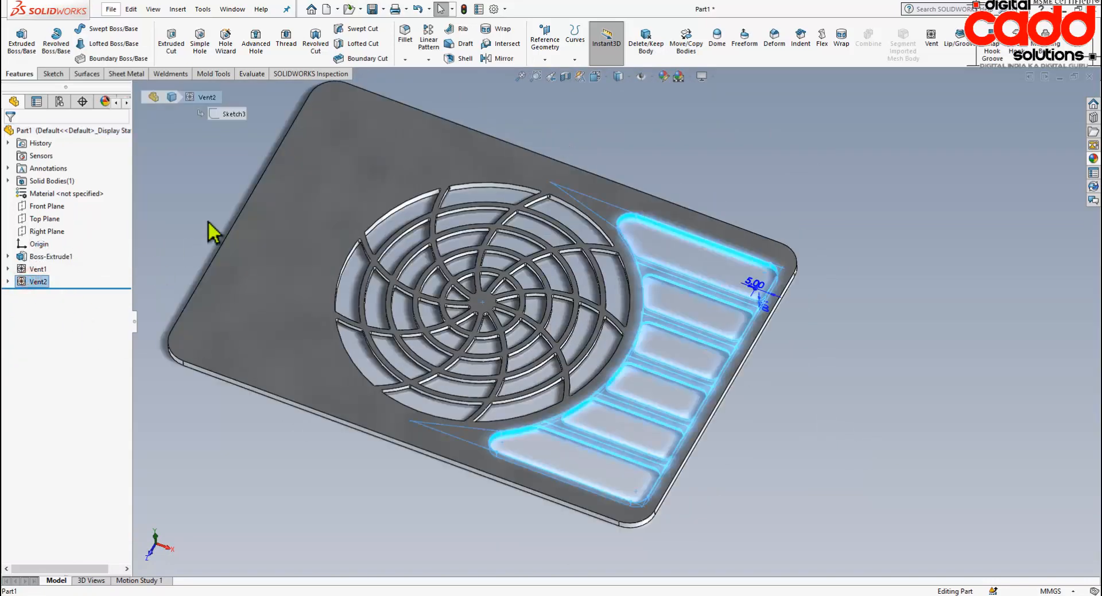
{"action": "left_click", "coordinate": [428, 60]}
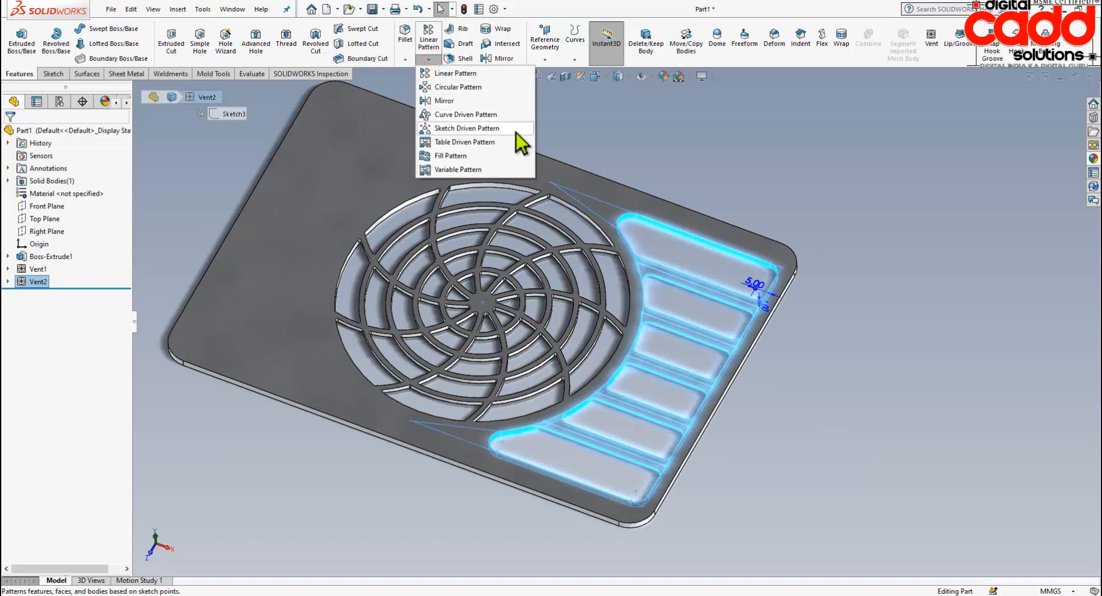
{"action": "left_click", "coordinate": [448, 102]}
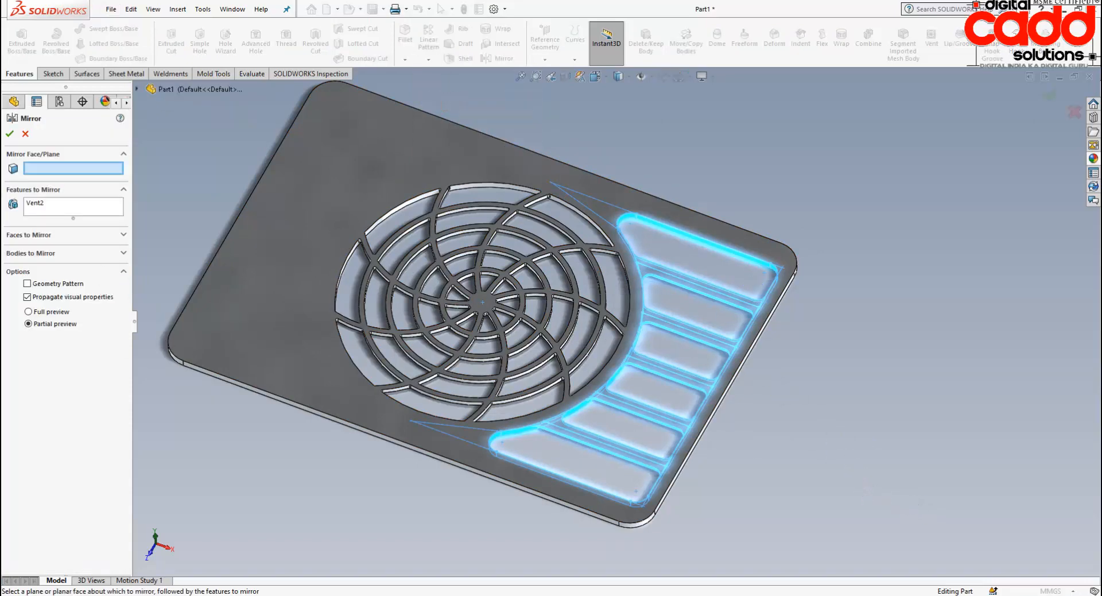
{"action": "scroll", "coordinate": [941, 508], "scroll_direction": "up", "scroll_amount": 3}
{"action": "middle_click_drag", "start_coordinate": [775, 414], "coordinate": [774, 346]}
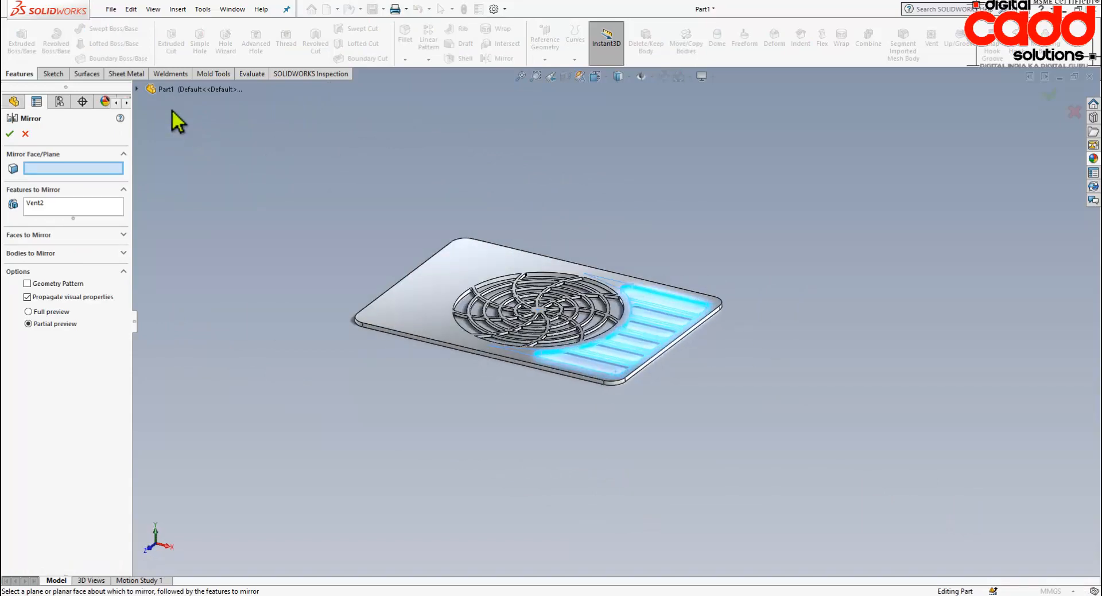
{"action": "left_click", "coordinate": [137, 89]}
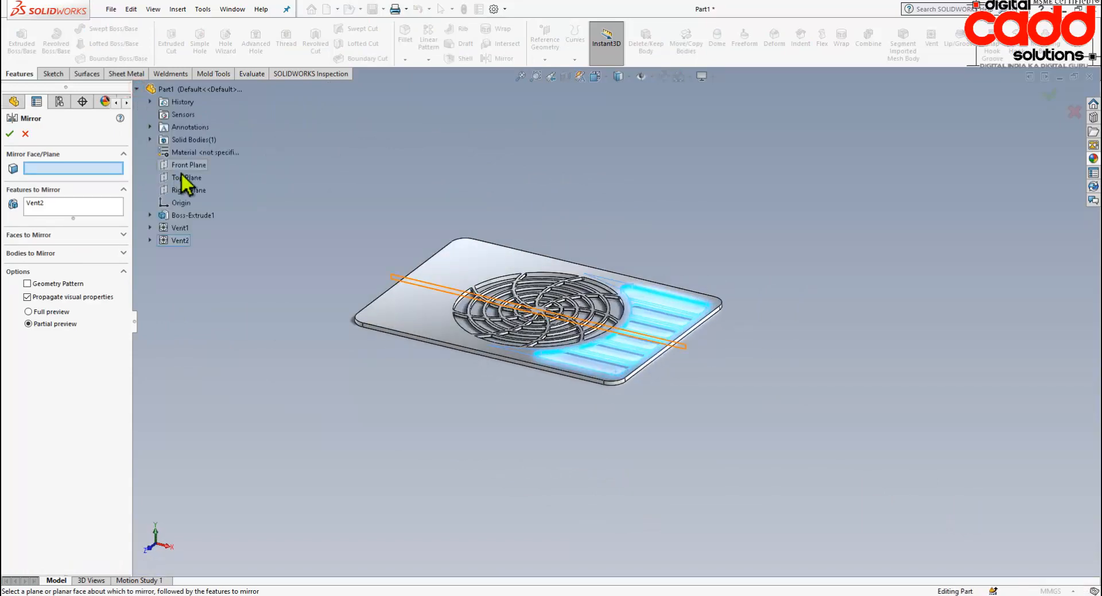
{"action": "left_click", "coordinate": [188, 191]}
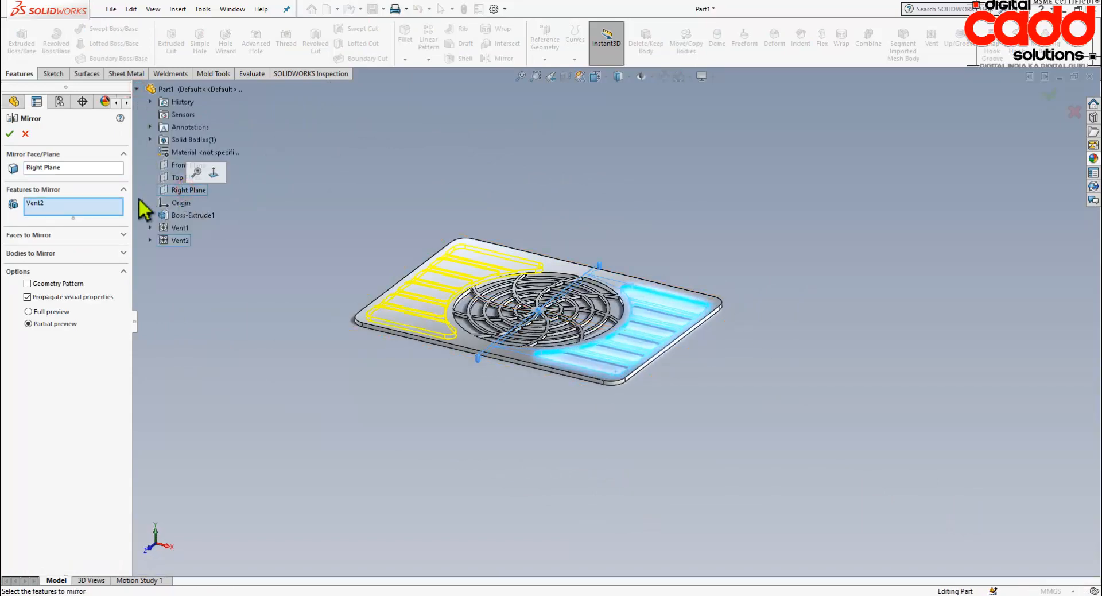
{"action": "left_click", "coordinate": [10, 134]}
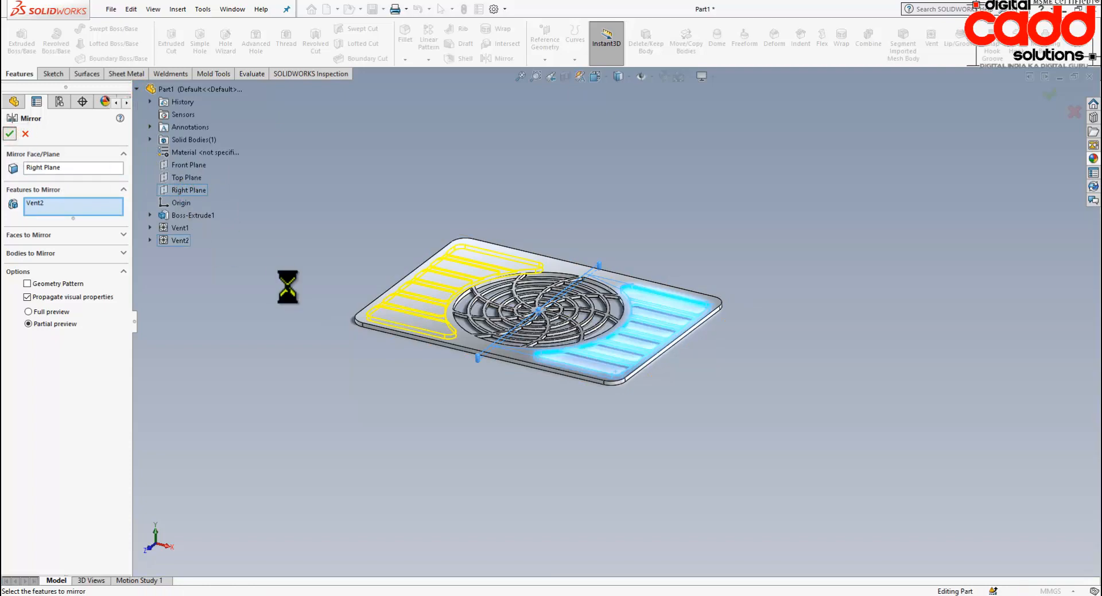
{"action": "left_click", "coordinate": [289, 281]}
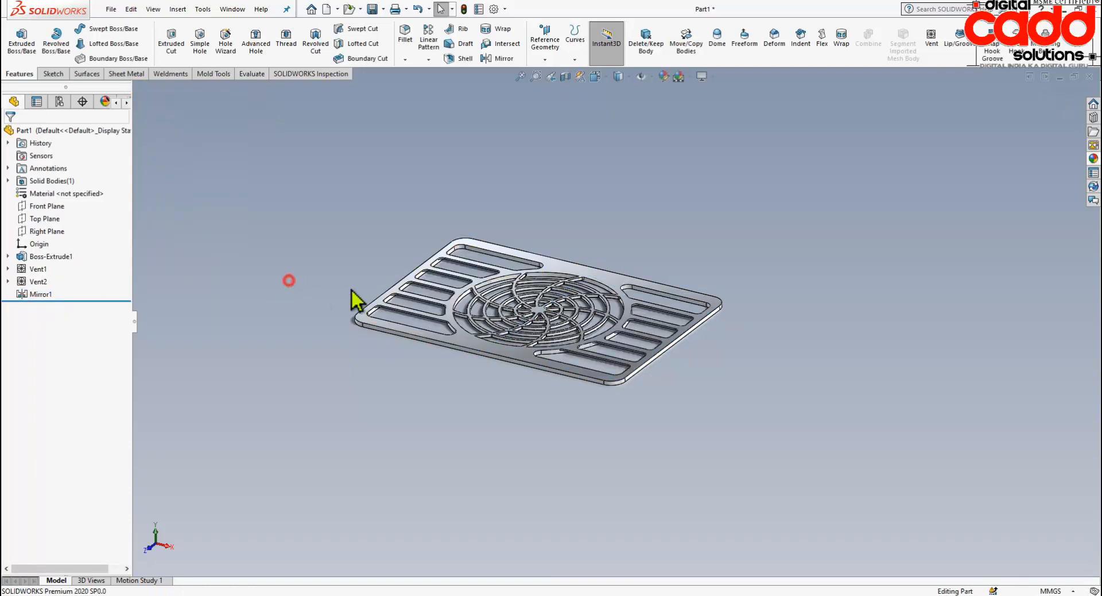
Edit the circular vent, set its fillet radius to 0.75 mm and apply the change
{"action": "scroll", "coordinate": [475, 287], "scroll_direction": "down", "scroll_amount": 4}
{"action": "middle_click_drag", "start_coordinate": [530, 347], "coordinate": [840, 485]}
{"action": "left_click", "coordinate": [23, 270]}
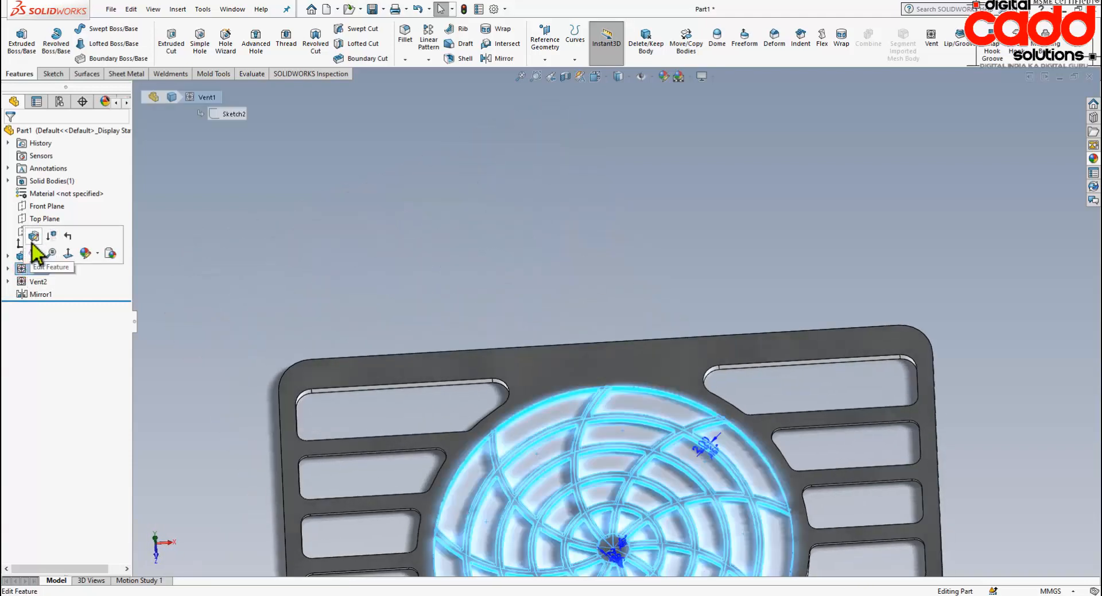
{"action": "left_click", "coordinate": [35, 246]}
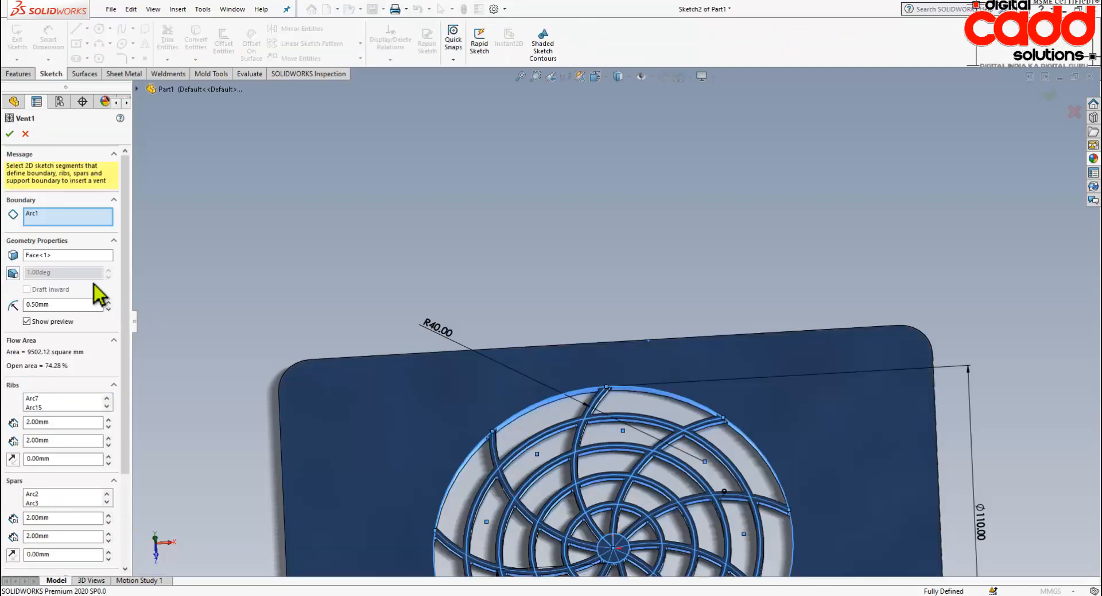
{"action": "double_click", "coordinate": [78, 305]}
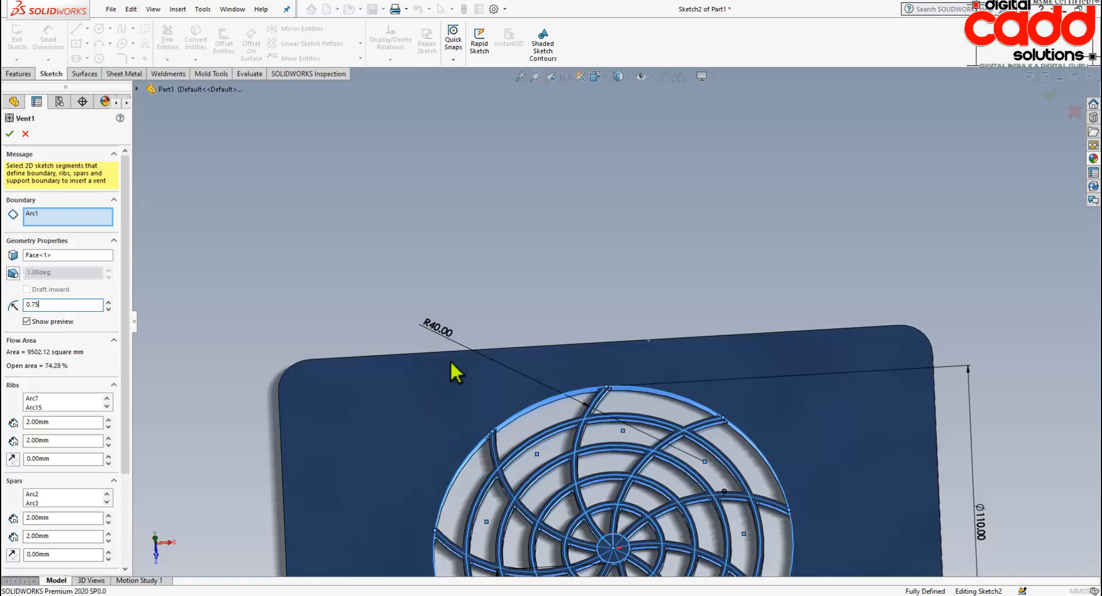
{"action": "scroll", "coordinate": [632, 396], "scroll_direction": "down", "scroll_amount": 5}
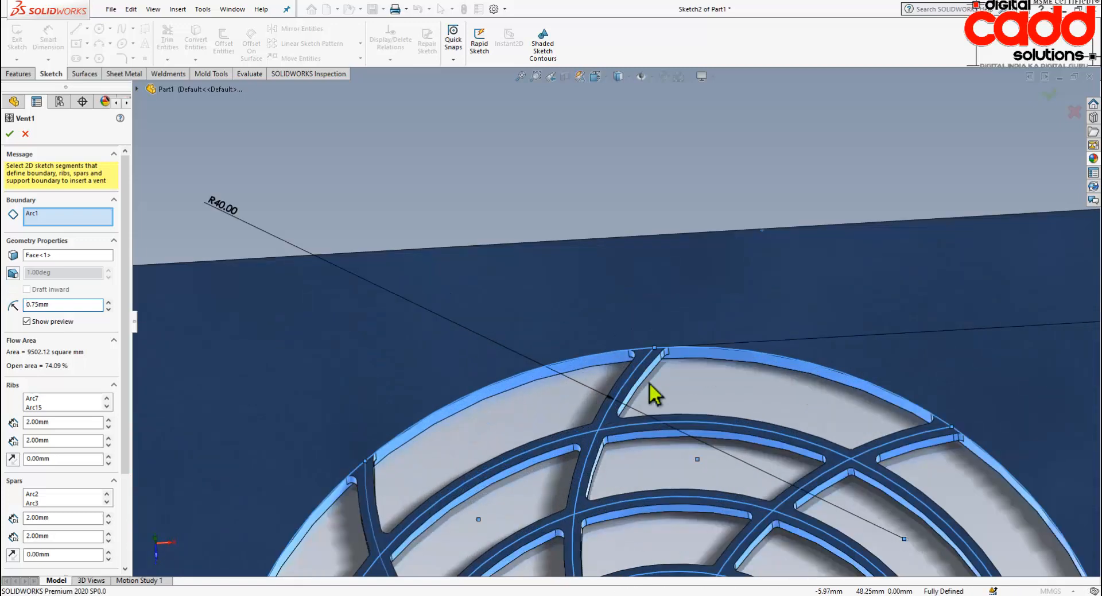
{"action": "left_click", "coordinate": [10, 135]}
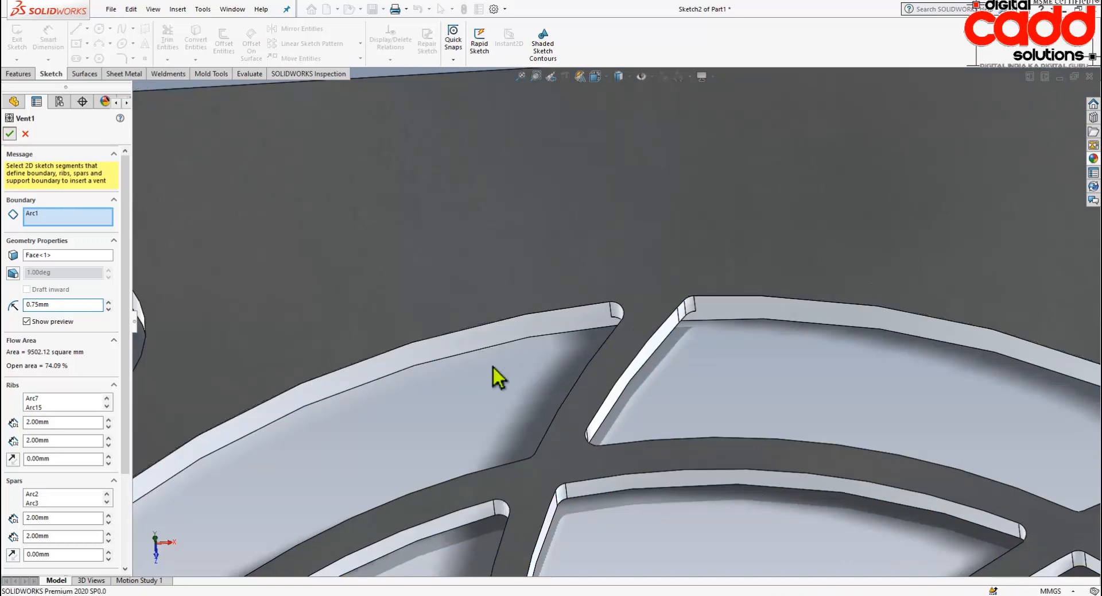
{"action": "scroll", "coordinate": [477, 224], "scroll_direction": "up", "scroll_amount": 6}
{"action": "scroll", "coordinate": [563, 395], "scroll_direction": "up", "scroll_amount": 3}
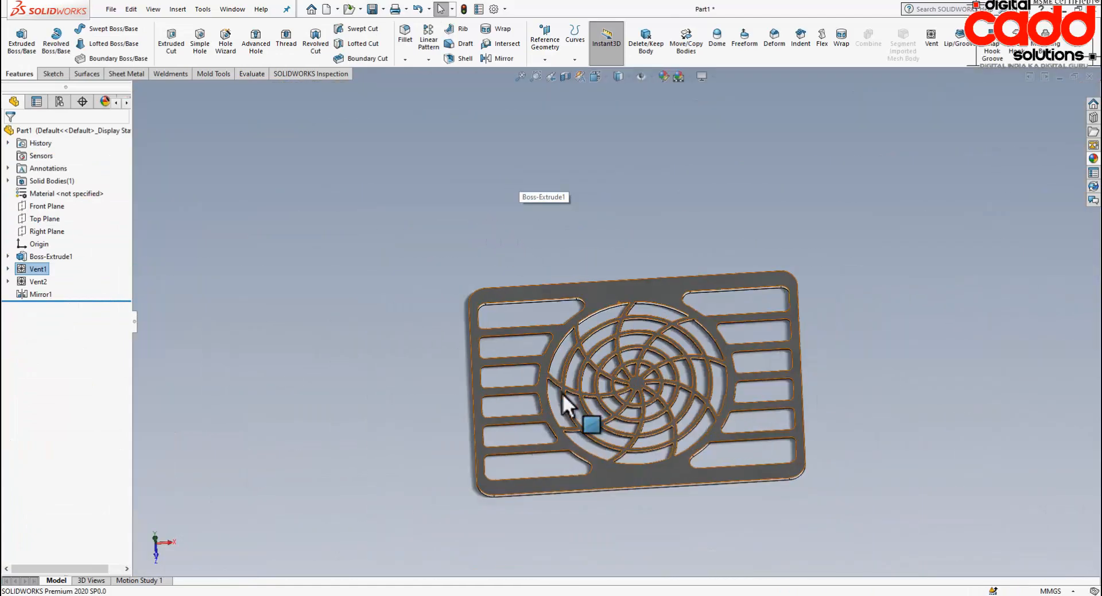
Locate the Vent command among the sheet metal and feature tools, and examine the finished grille from an angled view
{"action": "left_click", "coordinate": [127, 74]}
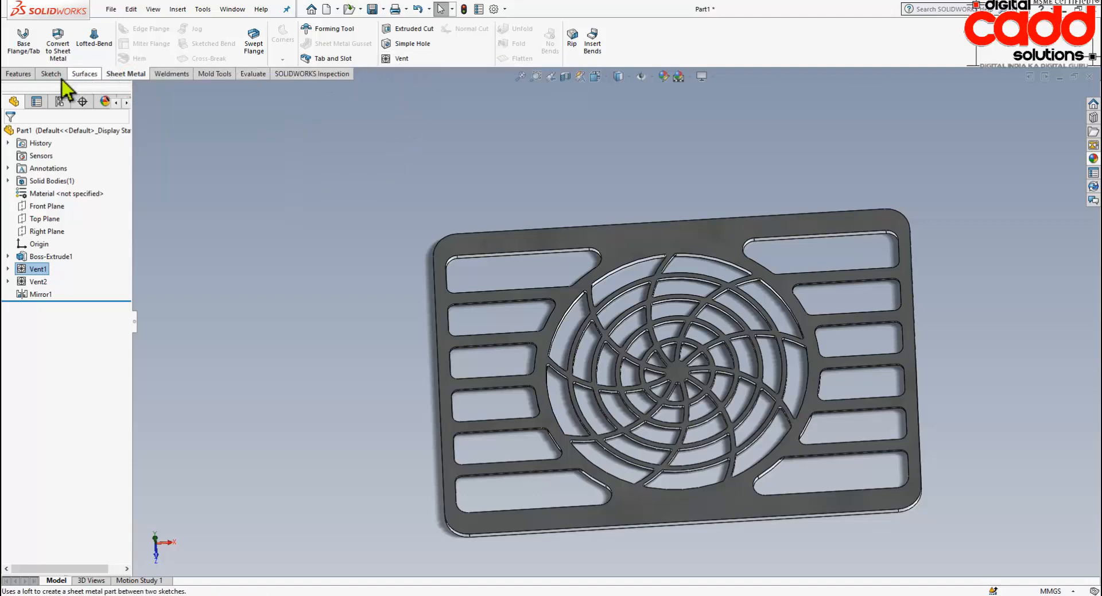
{"action": "left_click", "coordinate": [19, 73]}
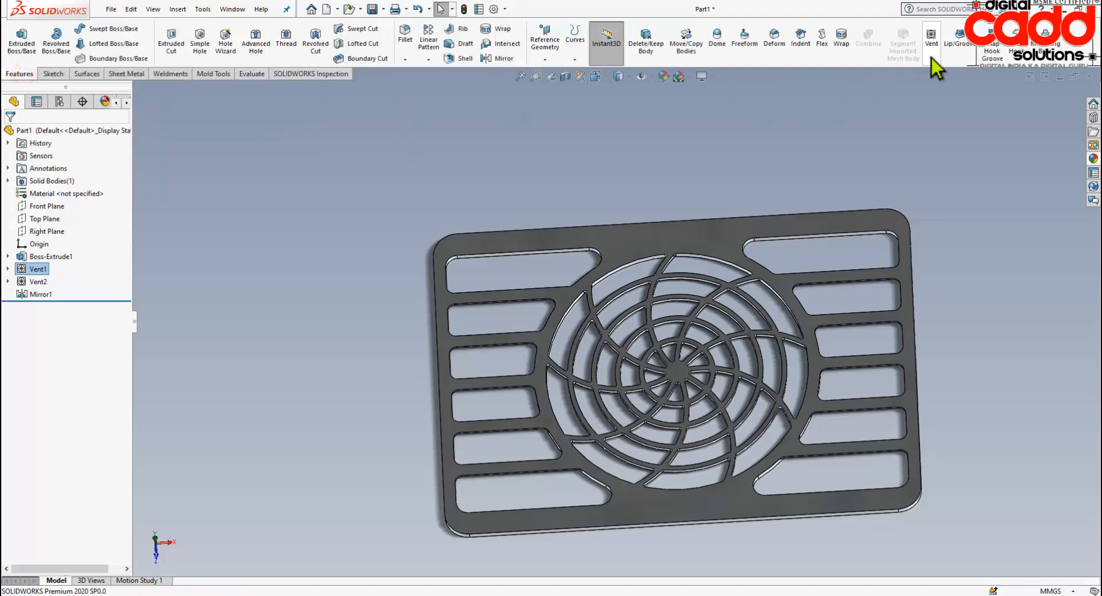
{"action": "key", "text": "space"}
{"action": "left_click", "coordinate": [839, 211]}
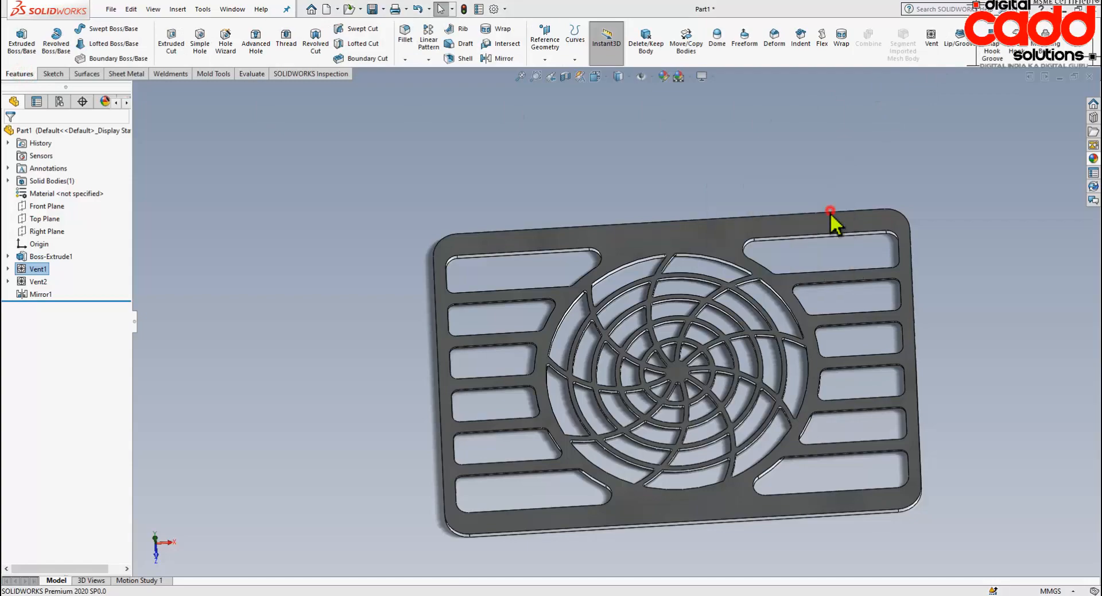
{"action": "scroll", "coordinate": [738, 369], "scroll_direction": "down", "scroll_amount": 5}
{"action": "middle_click_drag", "start_coordinate": [625, 390], "coordinate": [598, 414]}
{"action": "scroll", "coordinate": [638, 391], "scroll_direction": "up", "scroll_amount": 2}
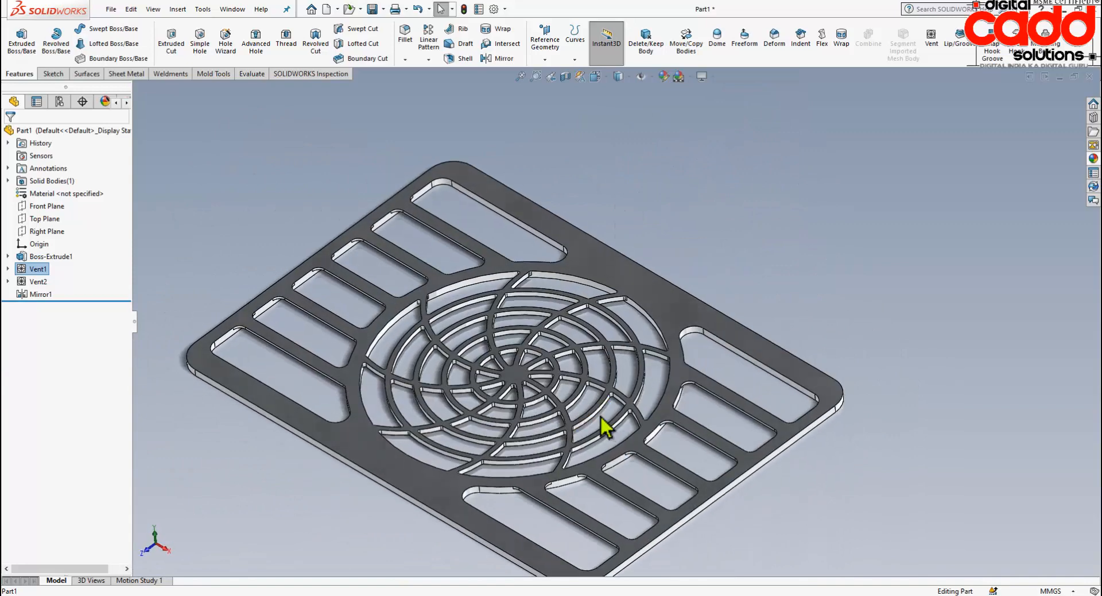
{"action": "scroll", "coordinate": [600, 415], "scroll_direction": "up", "scroll_amount": 2}
{"action": "scroll", "coordinate": [464, 377], "scroll_direction": "down", "scroll_amount": 2}
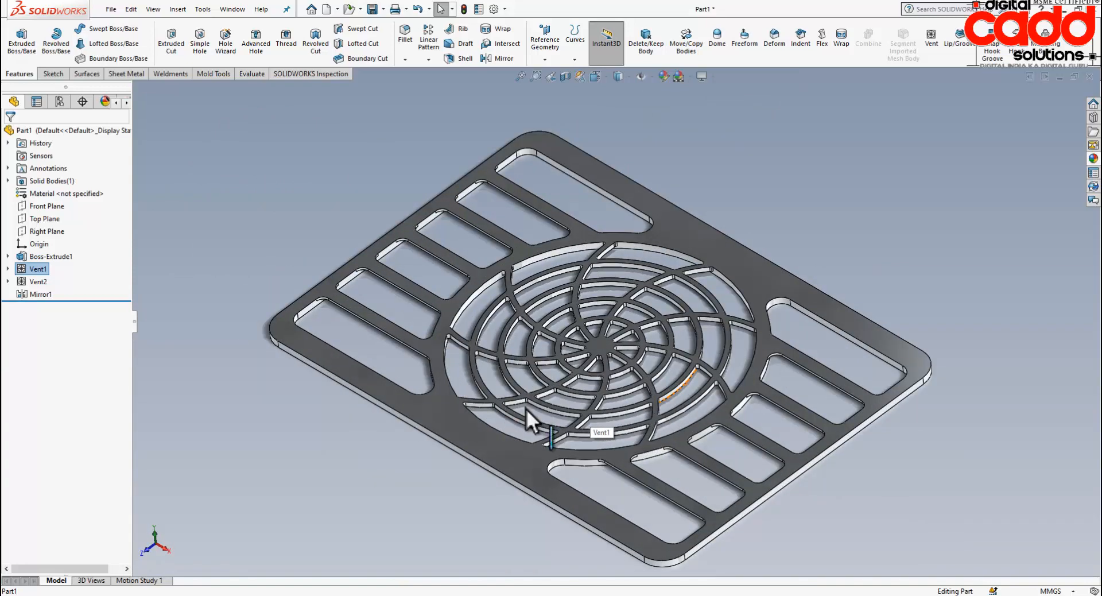